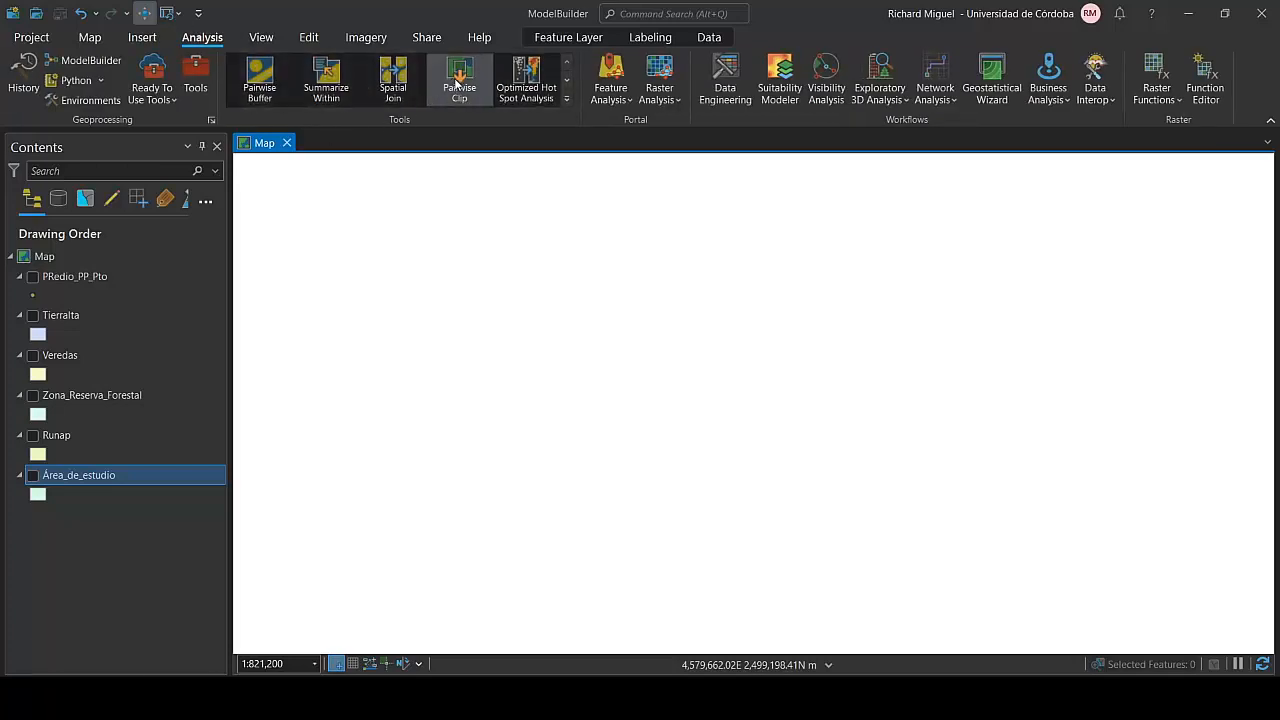
{"action": "left_click", "coordinate": [566, 98]}
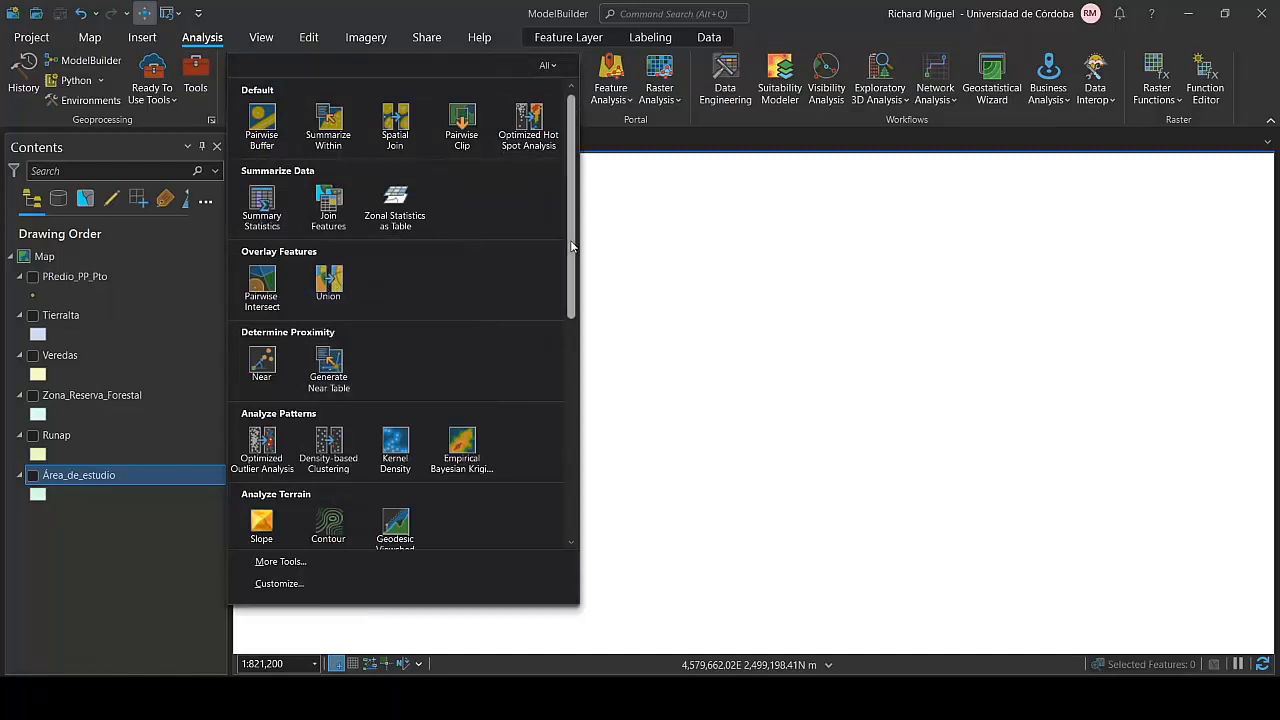
{"action": "left_click", "coordinate": [666, 155]}
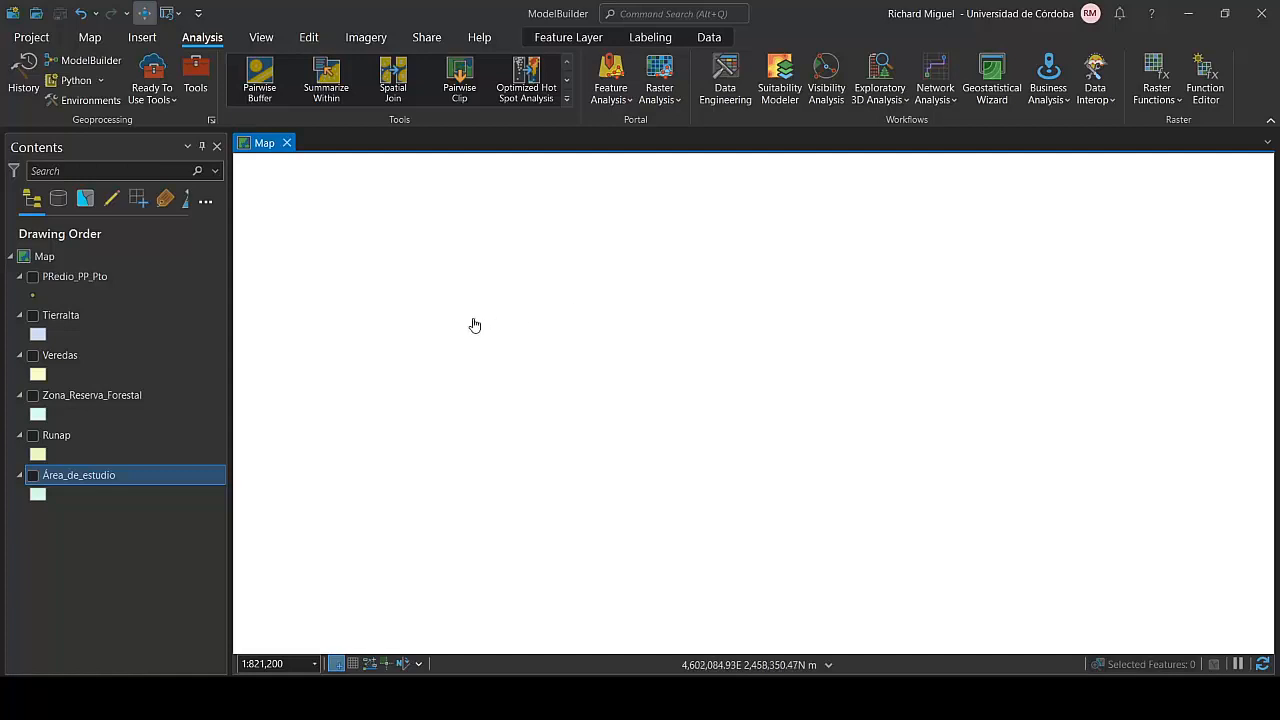
Display the PRedio_PP_Pto points, review the layer's attribute table, and hide the layer again.
{"action": "left_click", "coordinate": [32, 277]}
{"action": "scroll", "coordinate": [621, 333], "scroll_direction": "up", "scroll_amount": 3}
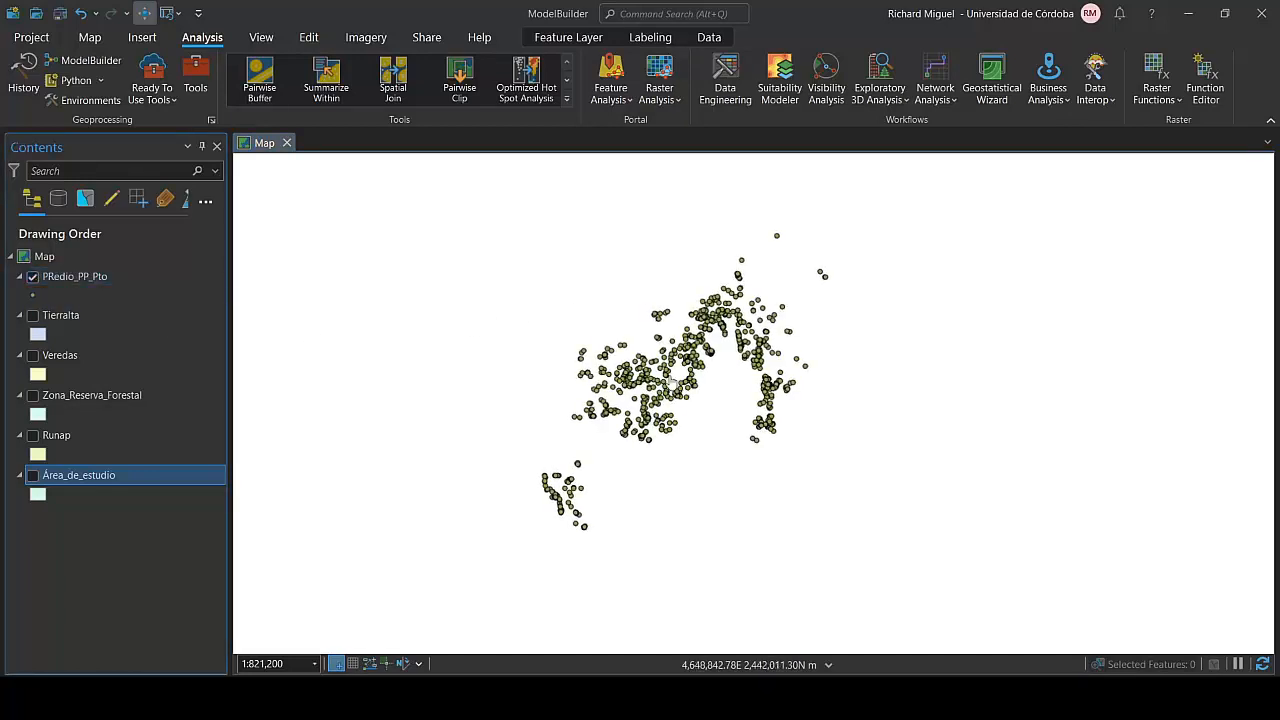
{"action": "left_click_drag", "start_coordinate": [606, 478], "coordinate": [746, 368]}
{"action": "right_click", "coordinate": [76, 283]}
{"action": "left_click", "coordinate": [117, 180]}
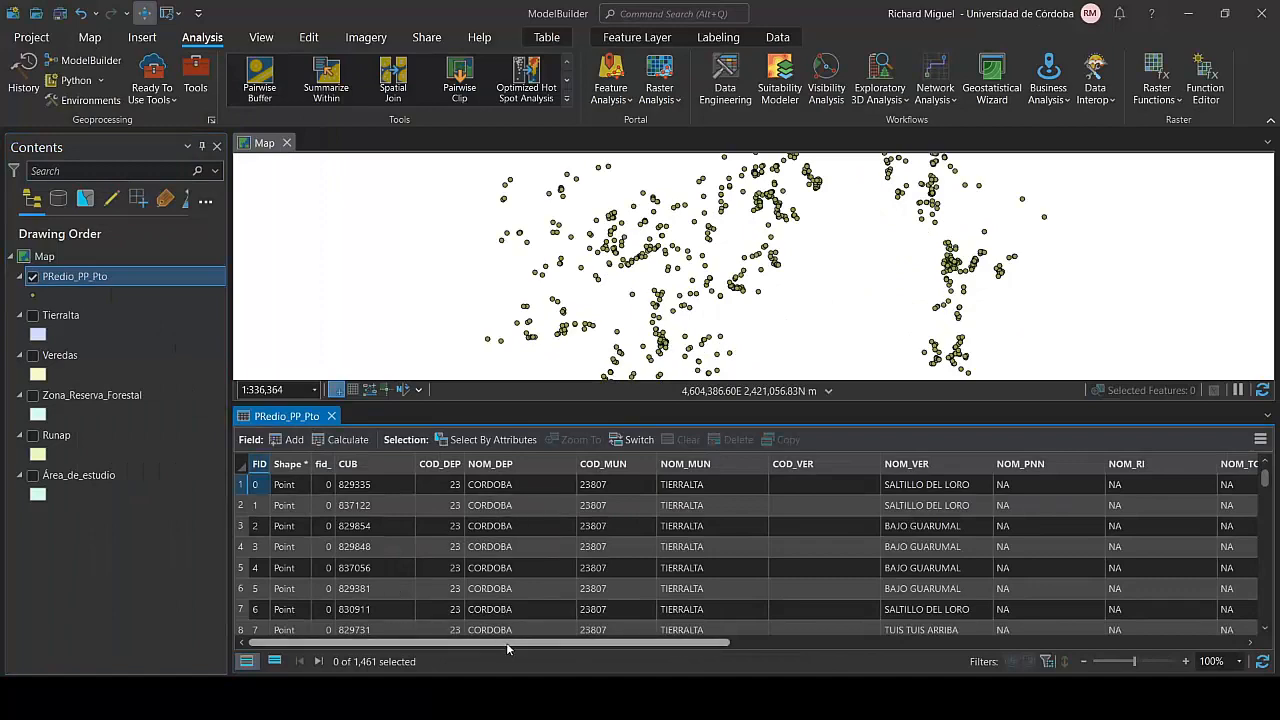
{"action": "mouse_move", "coordinate": [506, 642]}
{"action": "left_mouse_down"}
{"action": "mouse_move", "coordinate": [766, 643]}
{"action": "mouse_move", "coordinate": [483, 638]}
{"action": "left_mouse_up"}
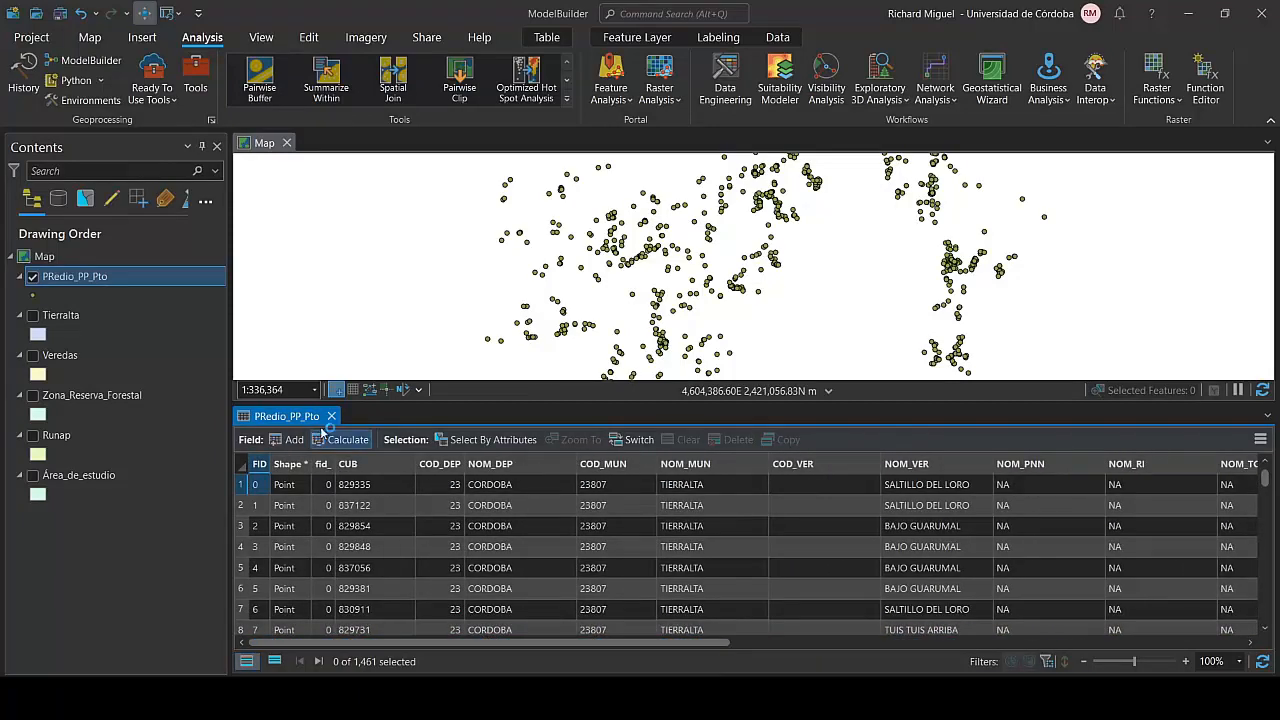
{"action": "left_click", "coordinate": [331, 415]}
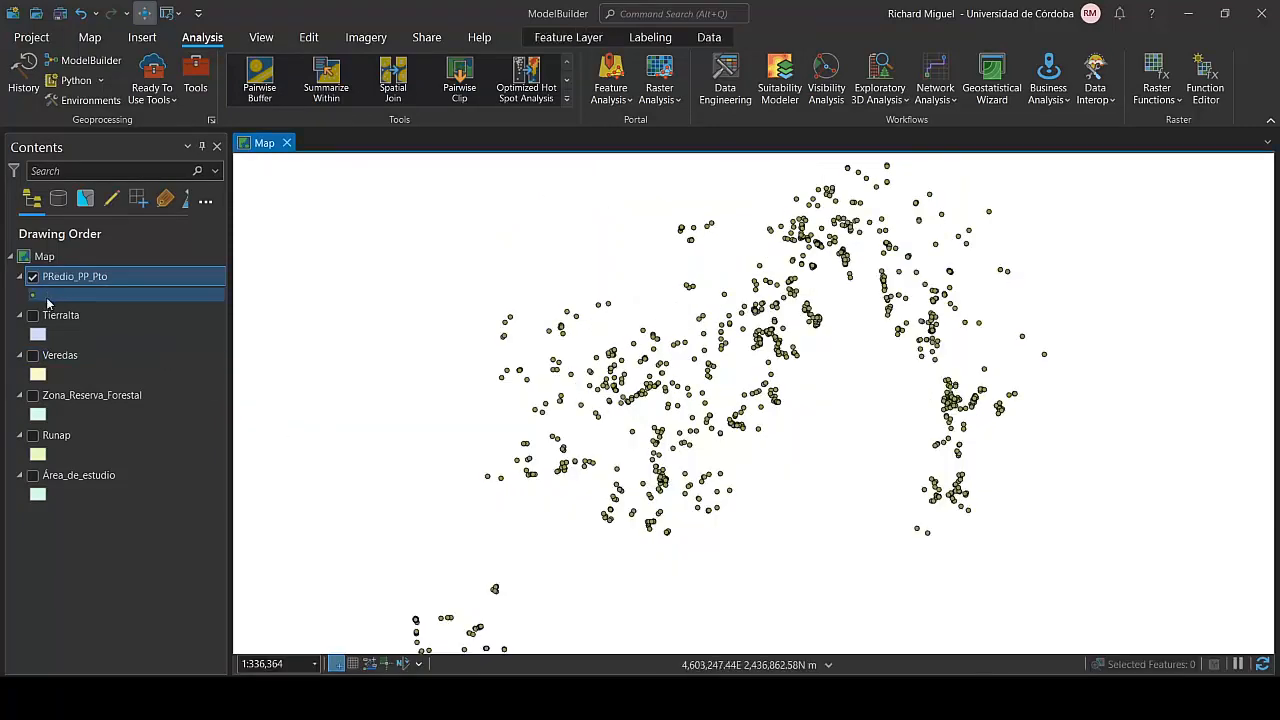
{"action": "left_click", "coordinate": [33, 276]}
Preview the Tierralta and Veredas layers one at a time on the map, hiding each after viewing it.
{"action": "left_click", "coordinate": [33, 315]}
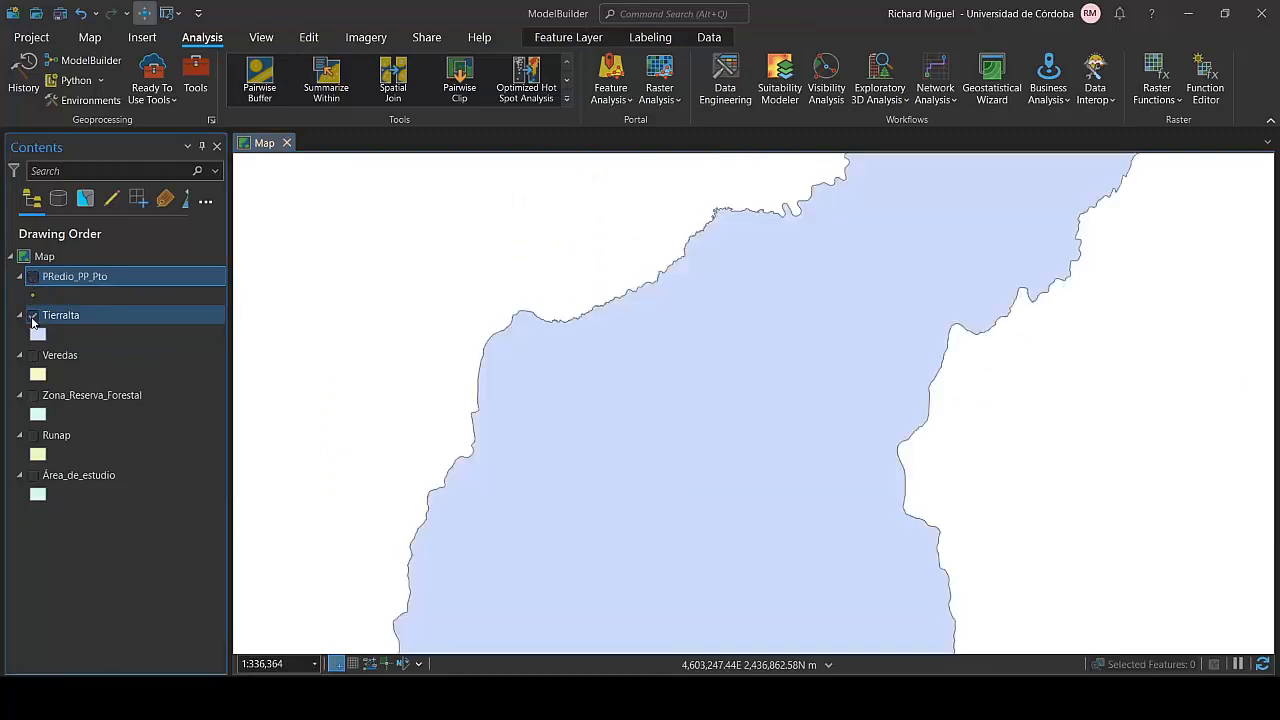
{"action": "scroll", "coordinate": [640, 457], "scroll_direction": "down", "scroll_amount": 3}
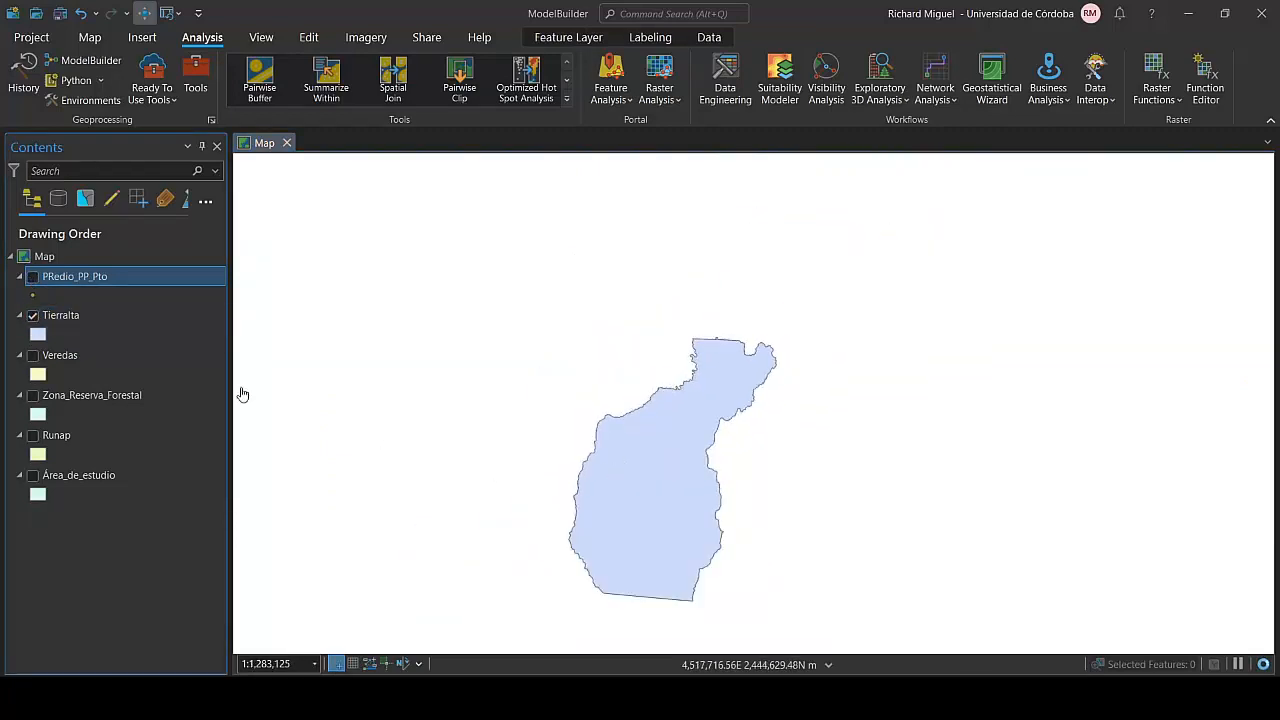
{"action": "left_click", "coordinate": [33, 315]}
{"action": "left_click", "coordinate": [33, 355]}
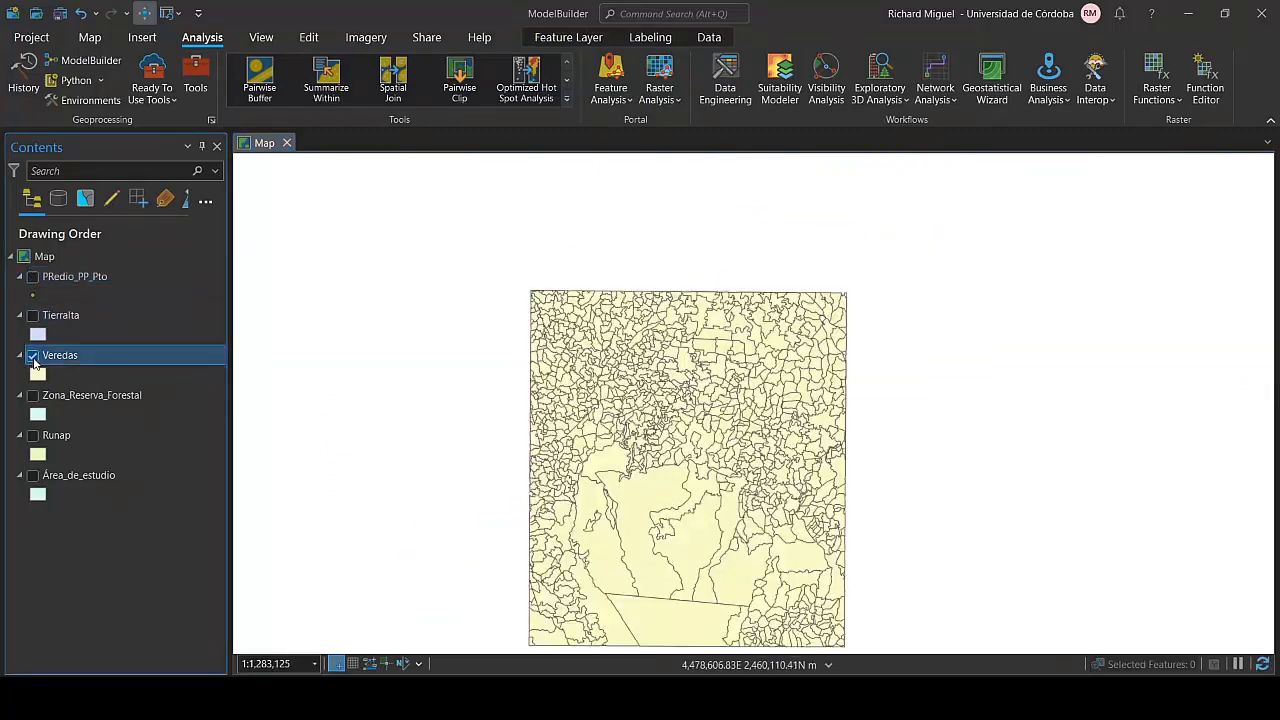
{"action": "left_click_drag", "start_coordinate": [700, 542], "coordinate": [704, 469]}
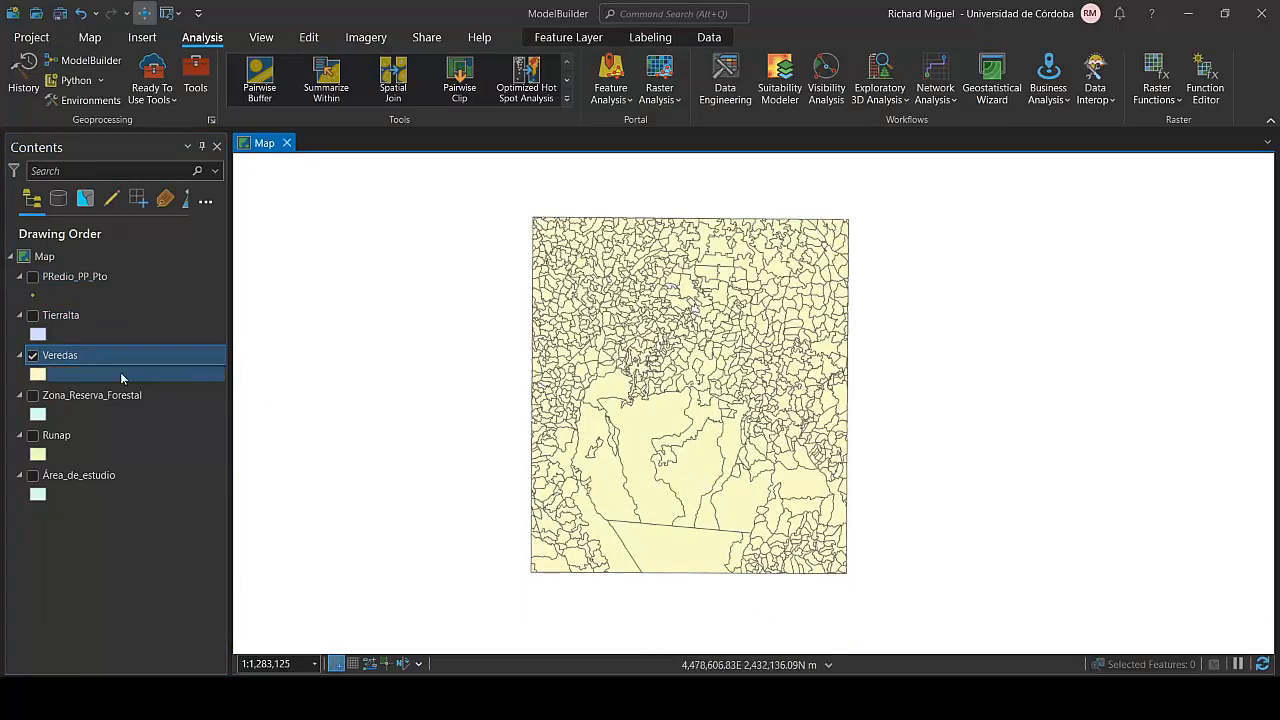
{"action": "left_click", "coordinate": [33, 355]}
Preview the Zona_Reserva_Forestal layer, comparing it briefly with Tierralta, and hide both layers.
{"action": "left_click", "coordinate": [33, 396]}
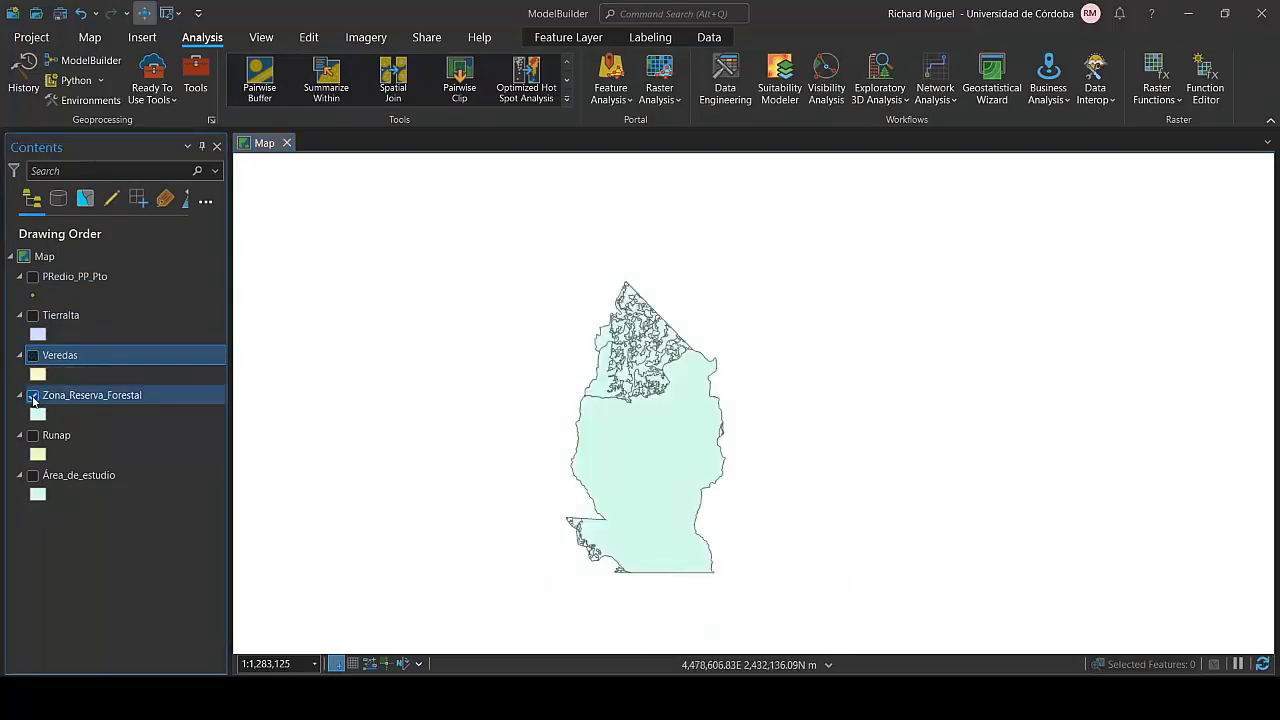
{"action": "scroll", "coordinate": [514, 470], "scroll_direction": "up", "scroll_amount": 2}
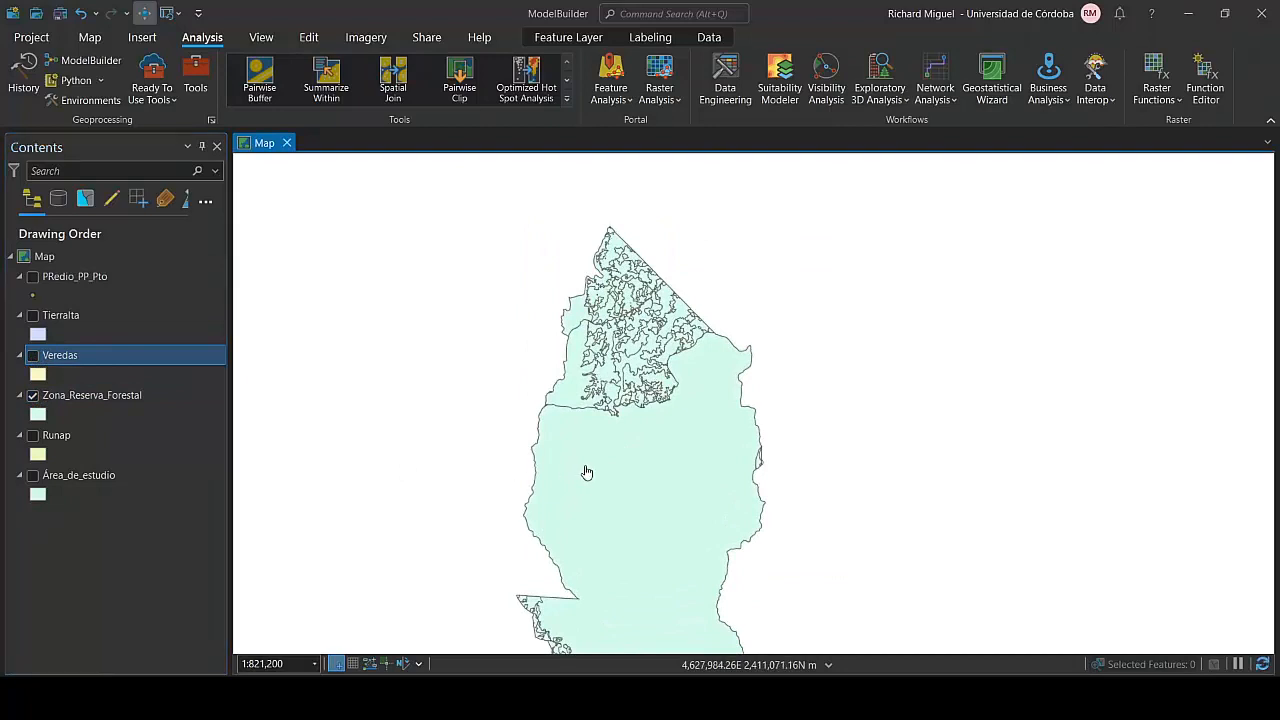
{"action": "left_click_drag", "start_coordinate": [586, 473], "coordinate": [620, 431]}
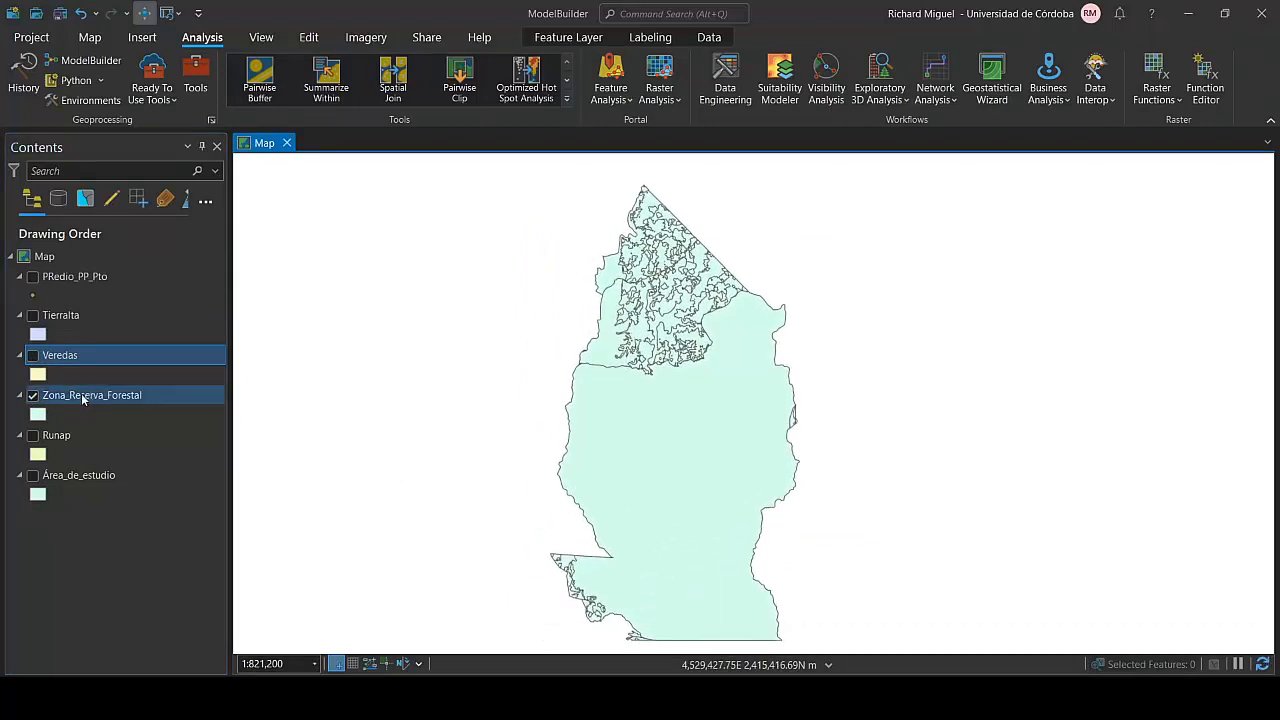
{"action": "left_click", "coordinate": [33, 316]}
{"action": "left_click", "coordinate": [33, 316]}
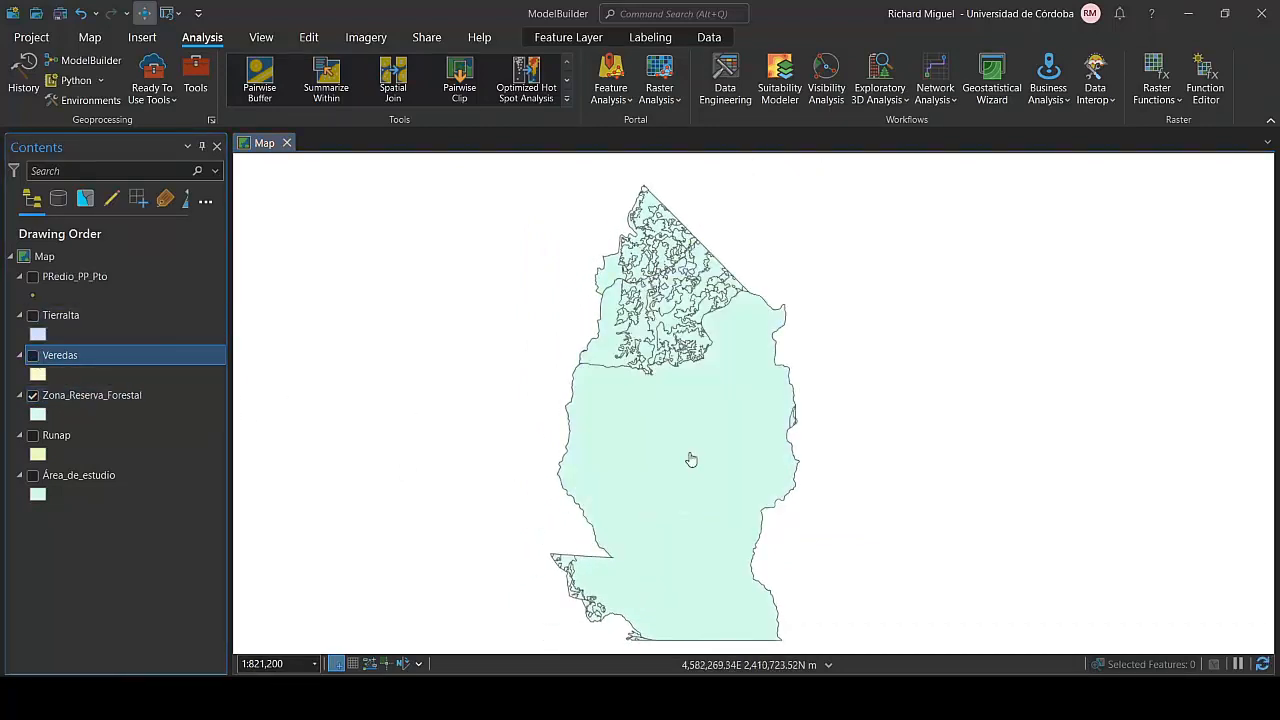
{"action": "left_click", "coordinate": [33, 396]}
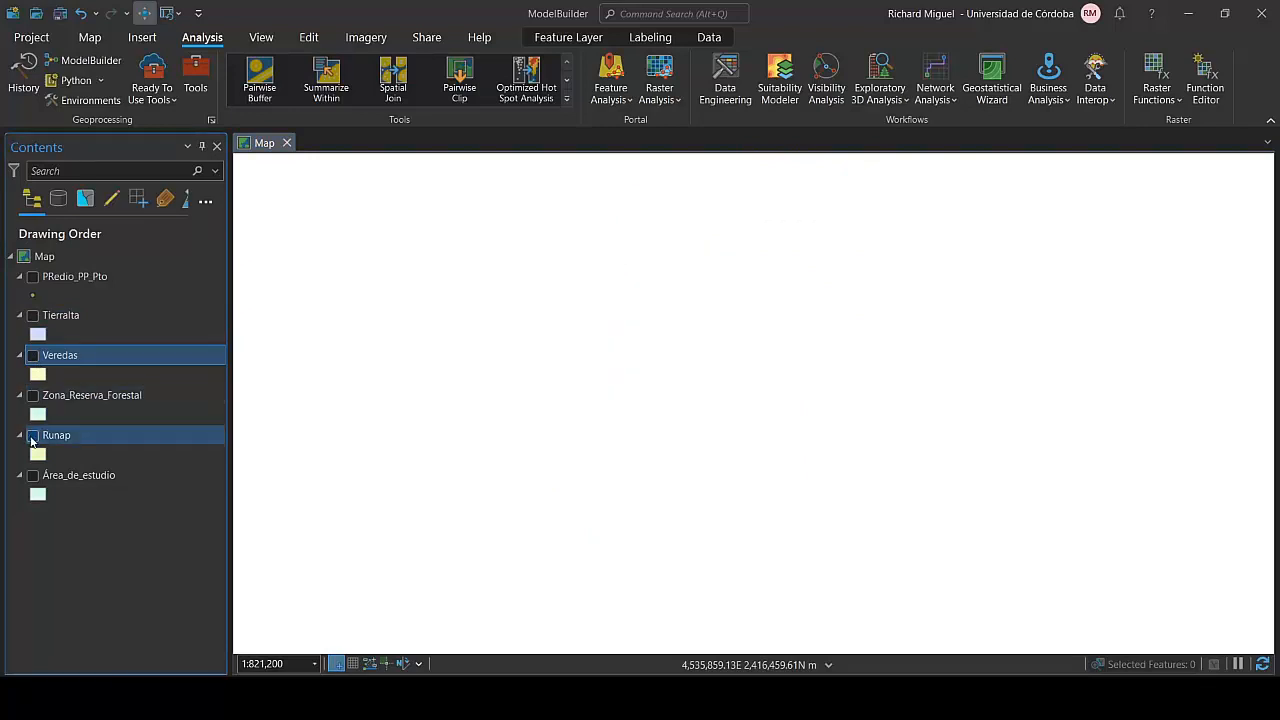
Display the Runap layer and examine its protected-area records in the attribute table.
{"action": "left_click", "coordinate": [33, 436]}
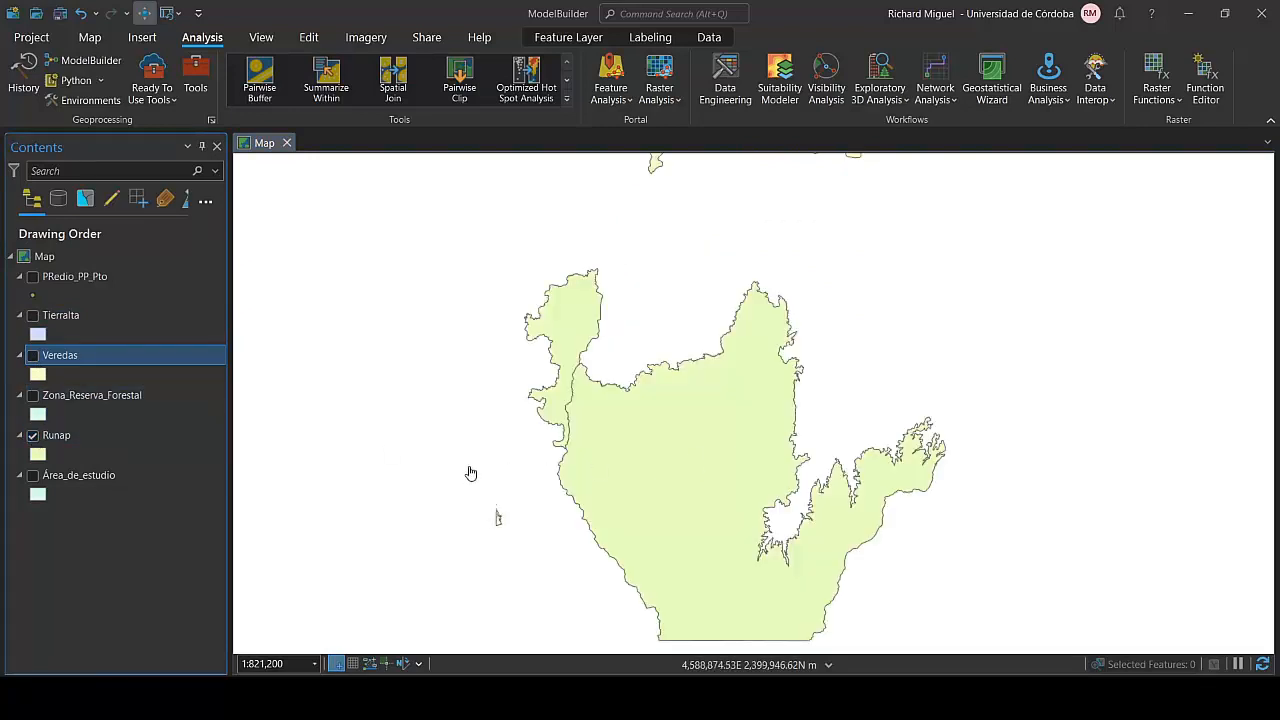
{"action": "right_click", "coordinate": [58, 440]}
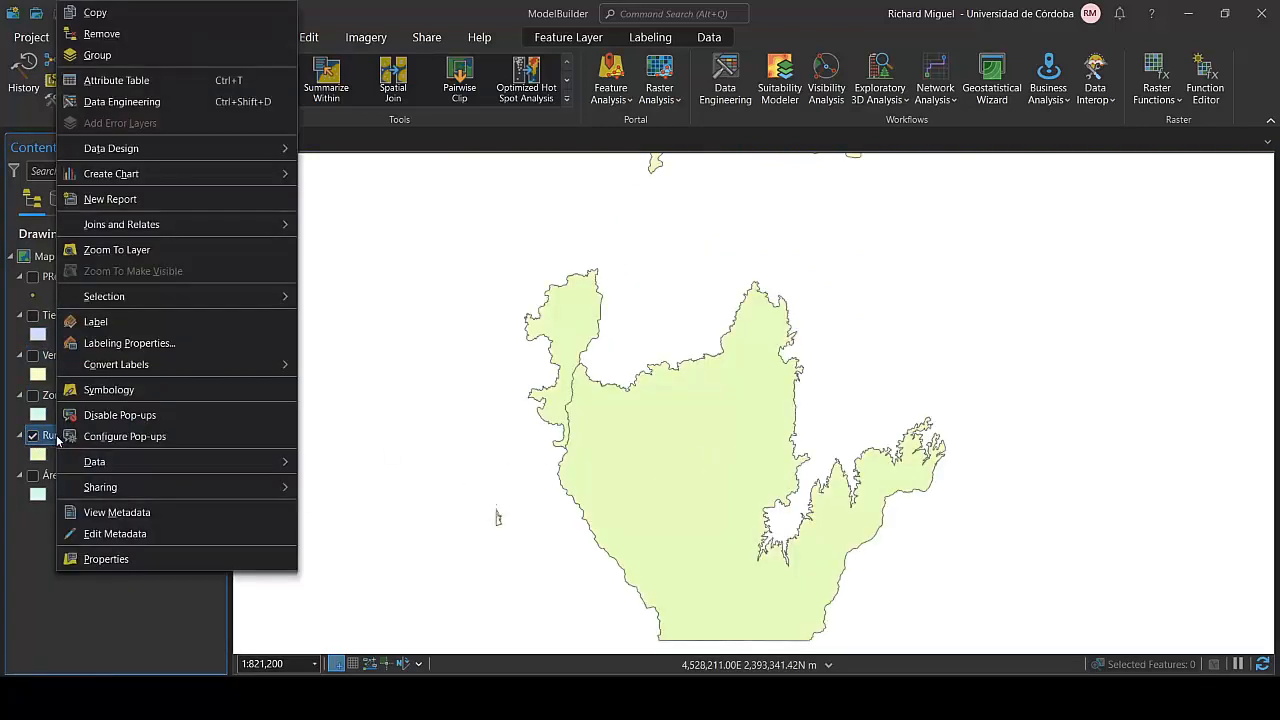
{"action": "left_click", "coordinate": [140, 88]}
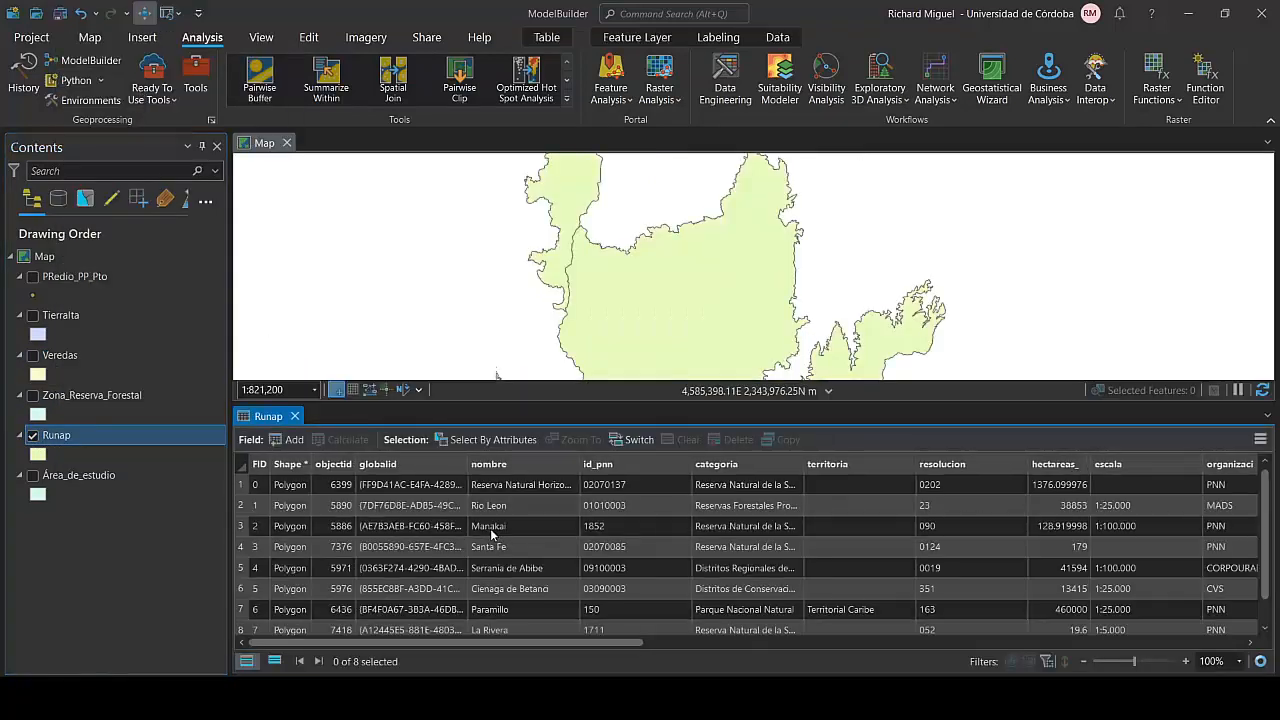
{"action": "left_click_drag", "start_coordinate": [492, 643], "coordinate": [544, 647]}
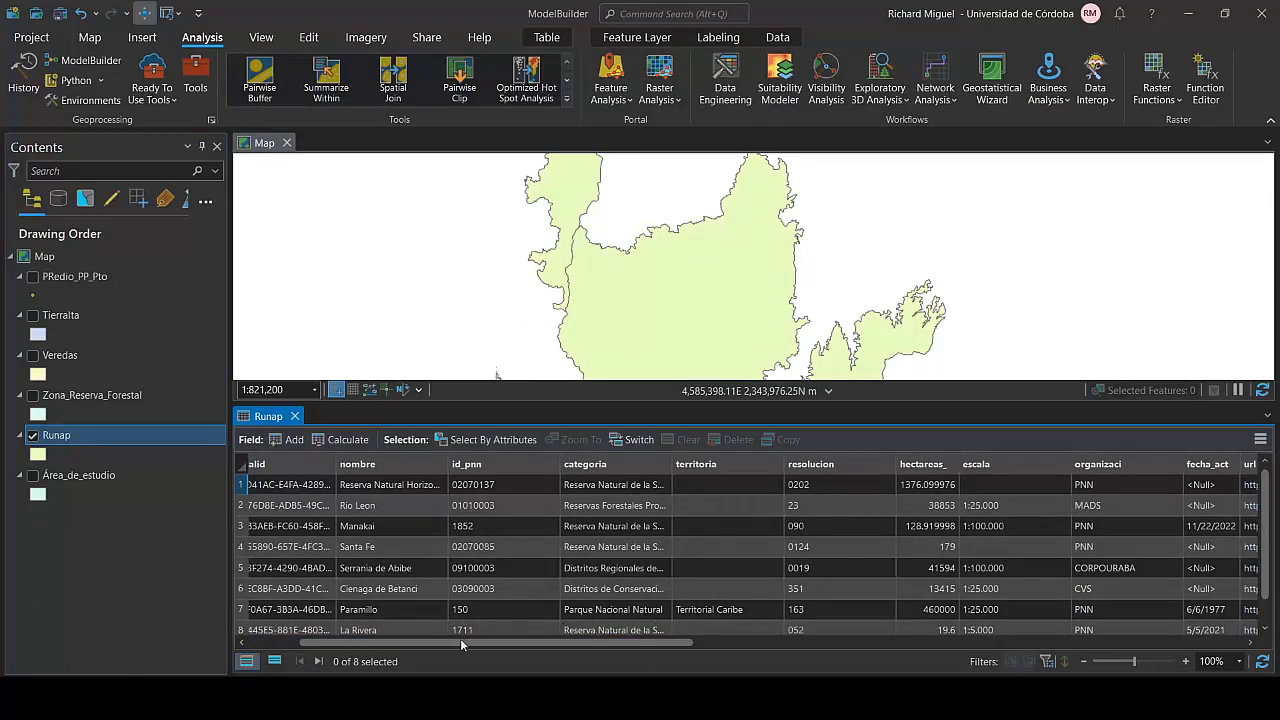
{"action": "left_click_drag", "start_coordinate": [465, 644], "coordinate": [437, 644]}
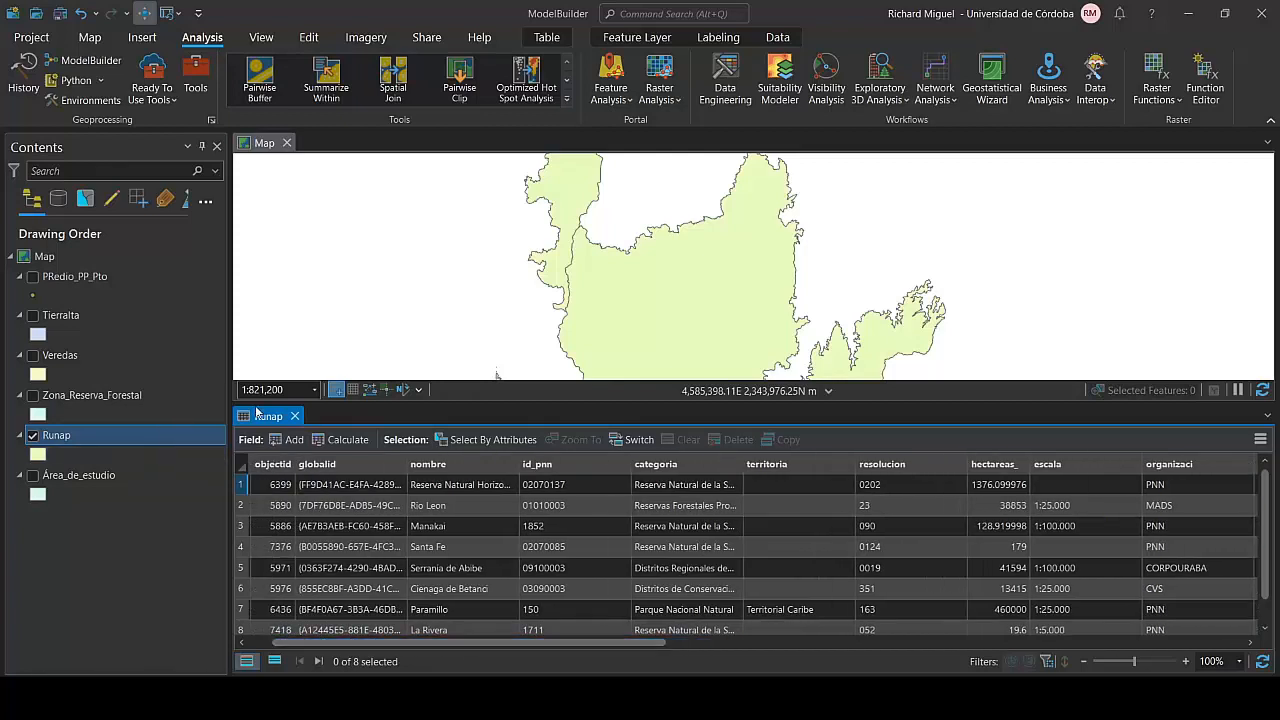
{"action": "left_click", "coordinate": [295, 415]}
Preview the Área_de_estudio layer together with Runap, and turn both layers off.
{"action": "left_click", "coordinate": [34, 476]}
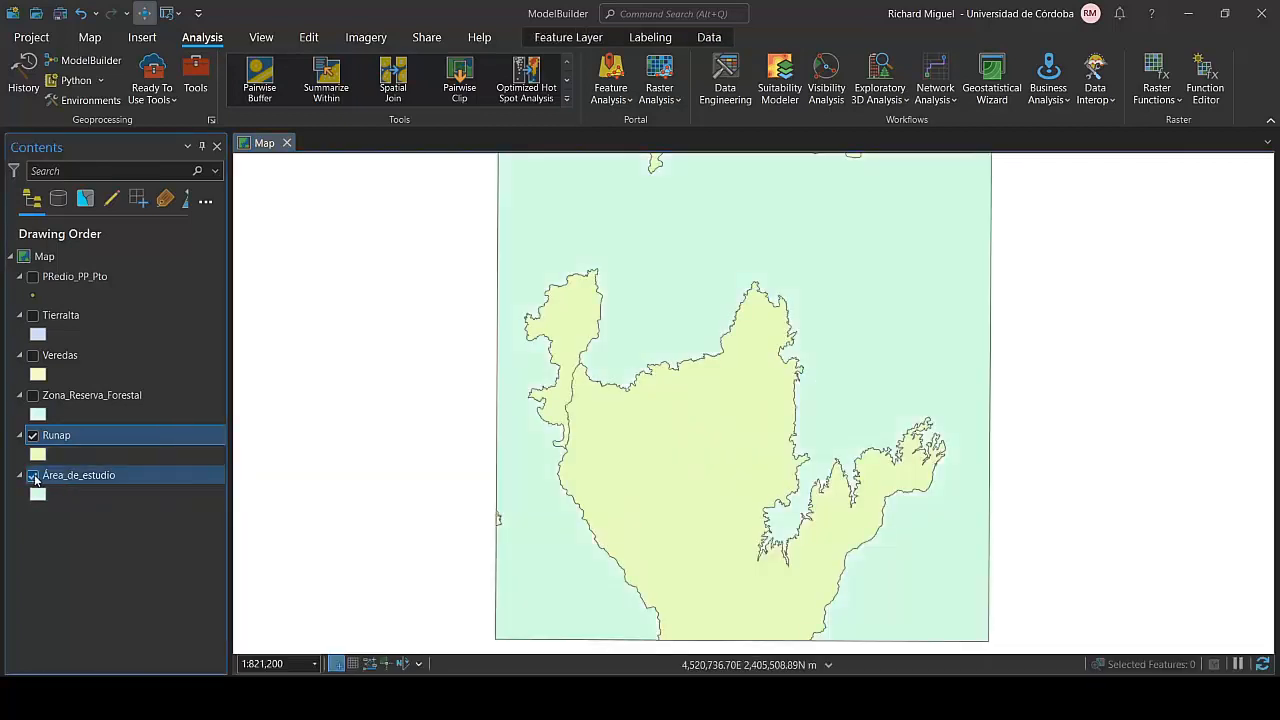
{"action": "left_click", "coordinate": [34, 477]}
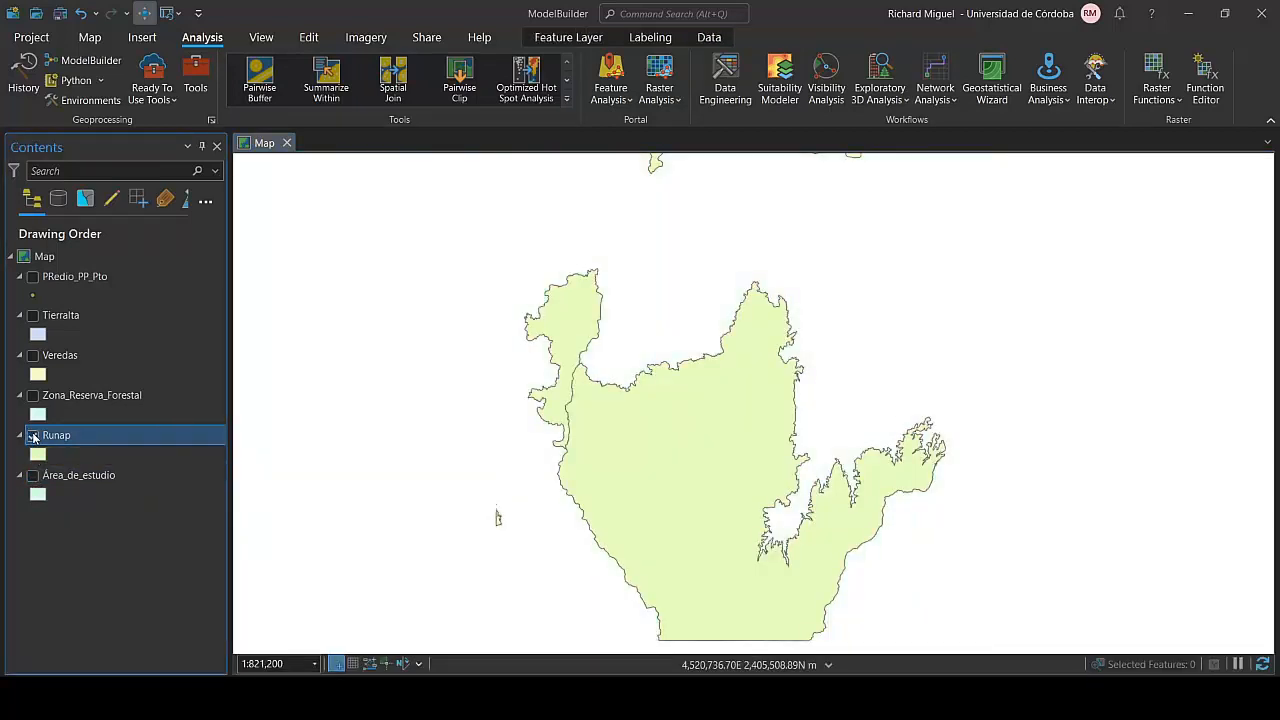
{"action": "left_click", "coordinate": [33, 435]}
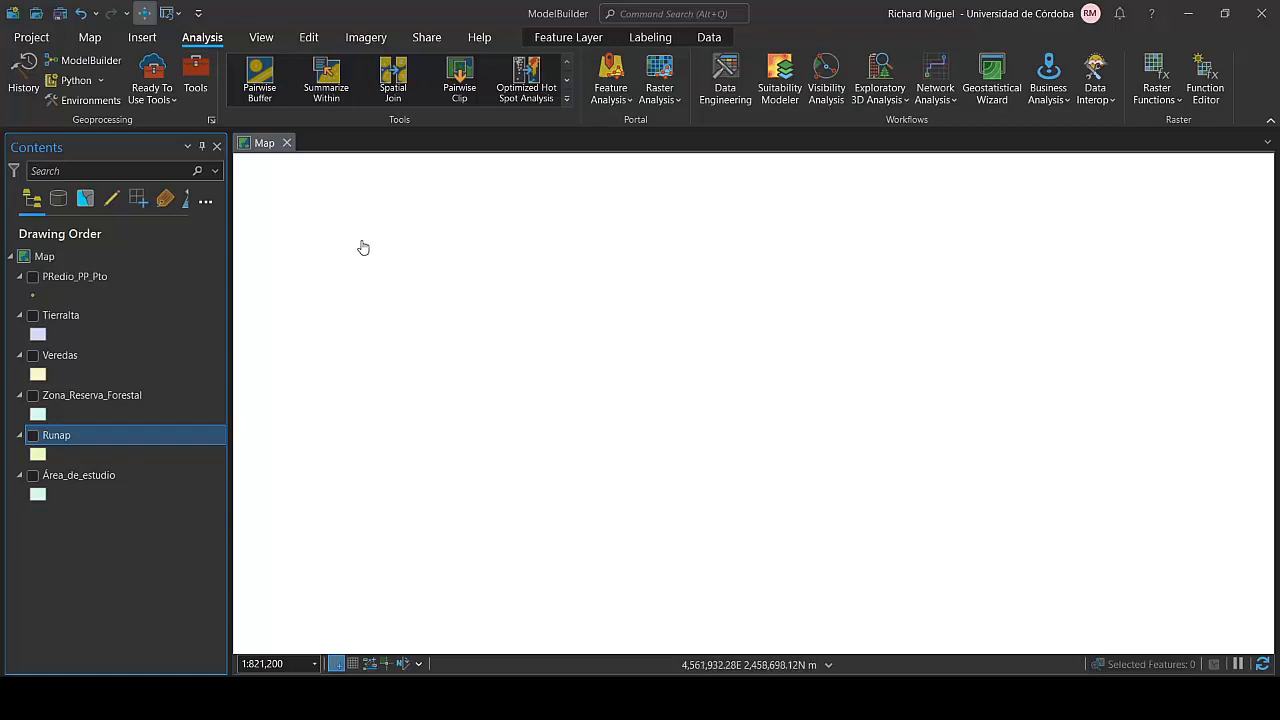
Search the geoprocessing tools for "extrac" and look at the parameters of Extract by Mask without running it.
{"action": "left_click", "coordinate": [196, 88]}
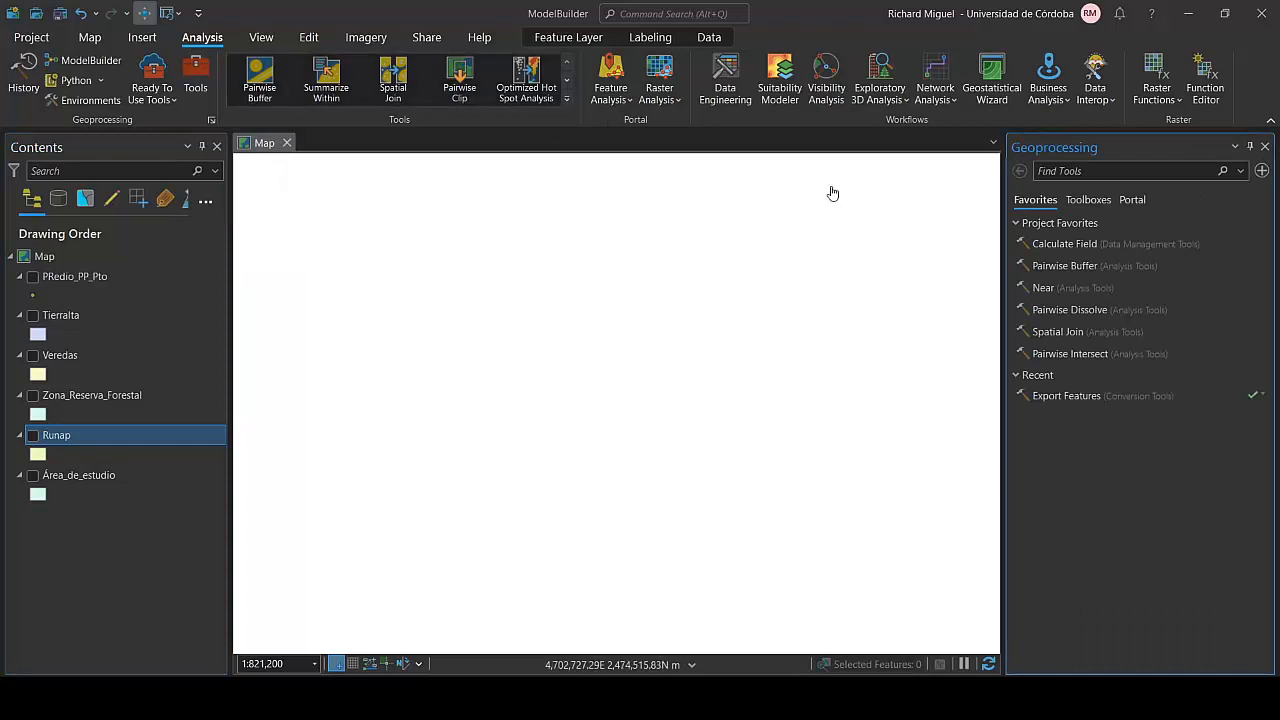
{"action": "left_click", "coordinate": [1123, 174]}
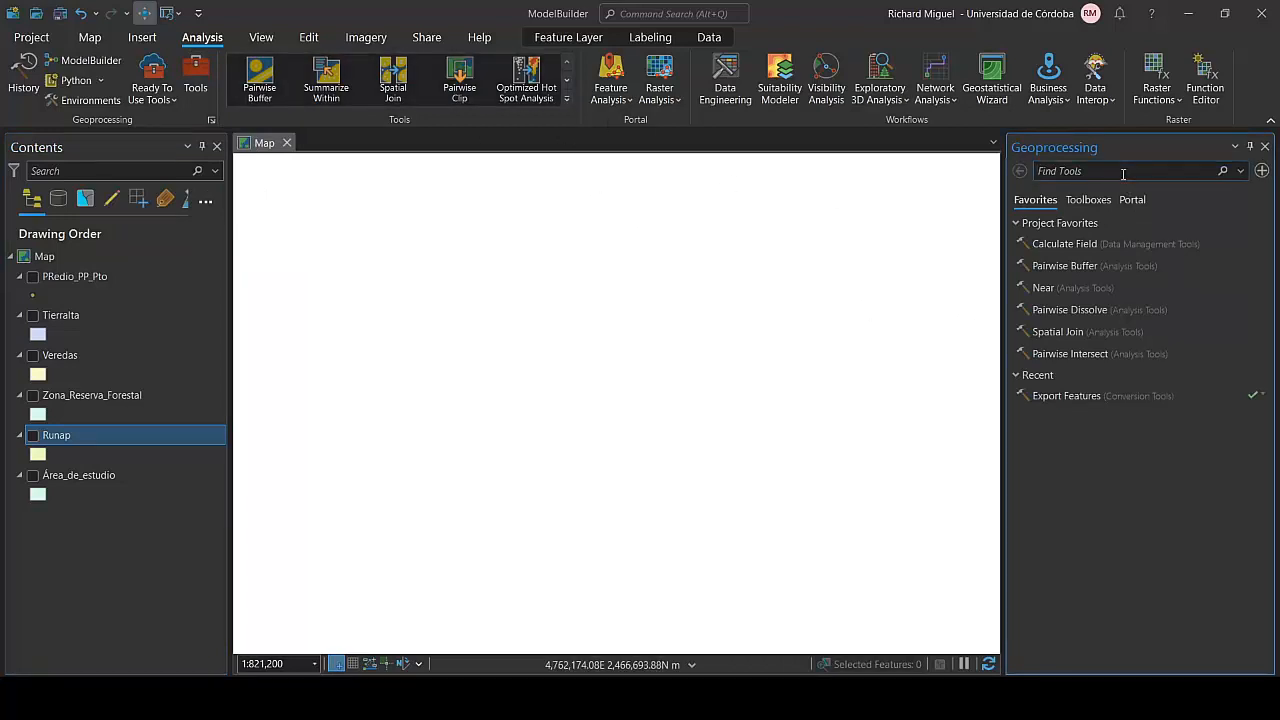
{"action": "type", "text": "extrax"}
{"action": "key", "text": "BackSpace"}
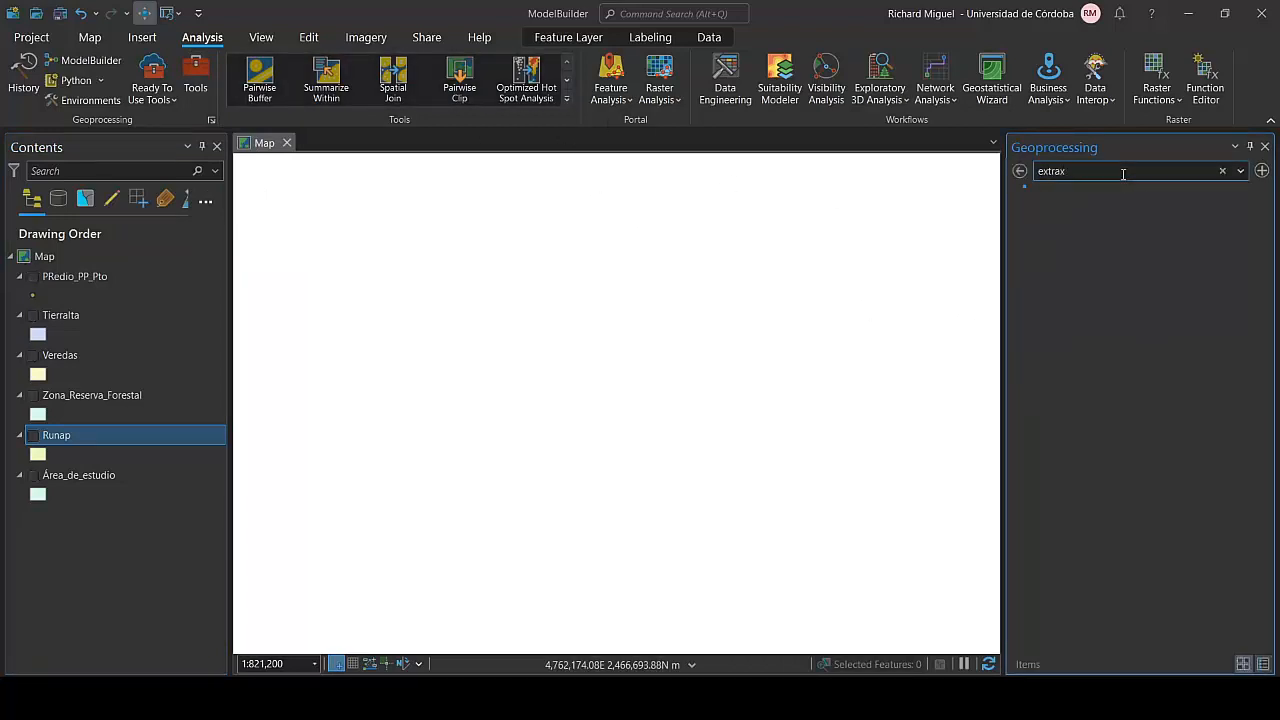
{"action": "type", "text": "c"}
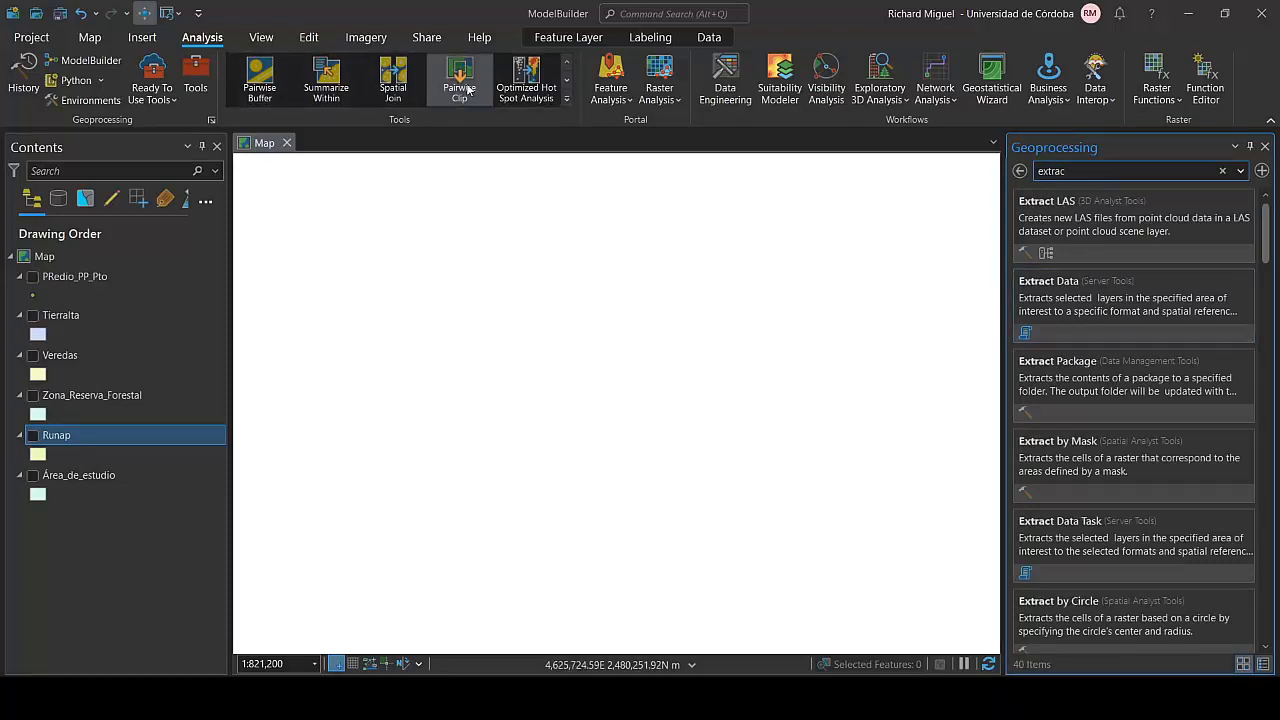
{"action": "left_click", "coordinate": [1080, 457]}
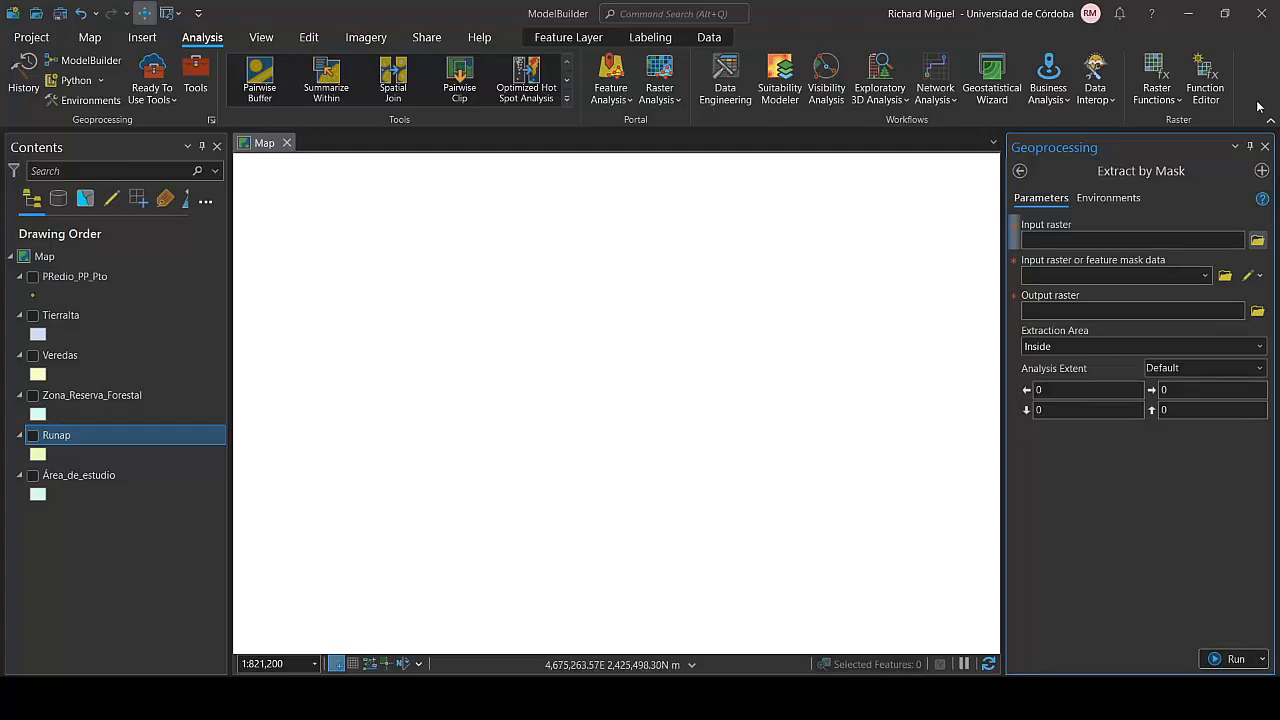
{"action": "left_click", "coordinate": [1264, 146]}
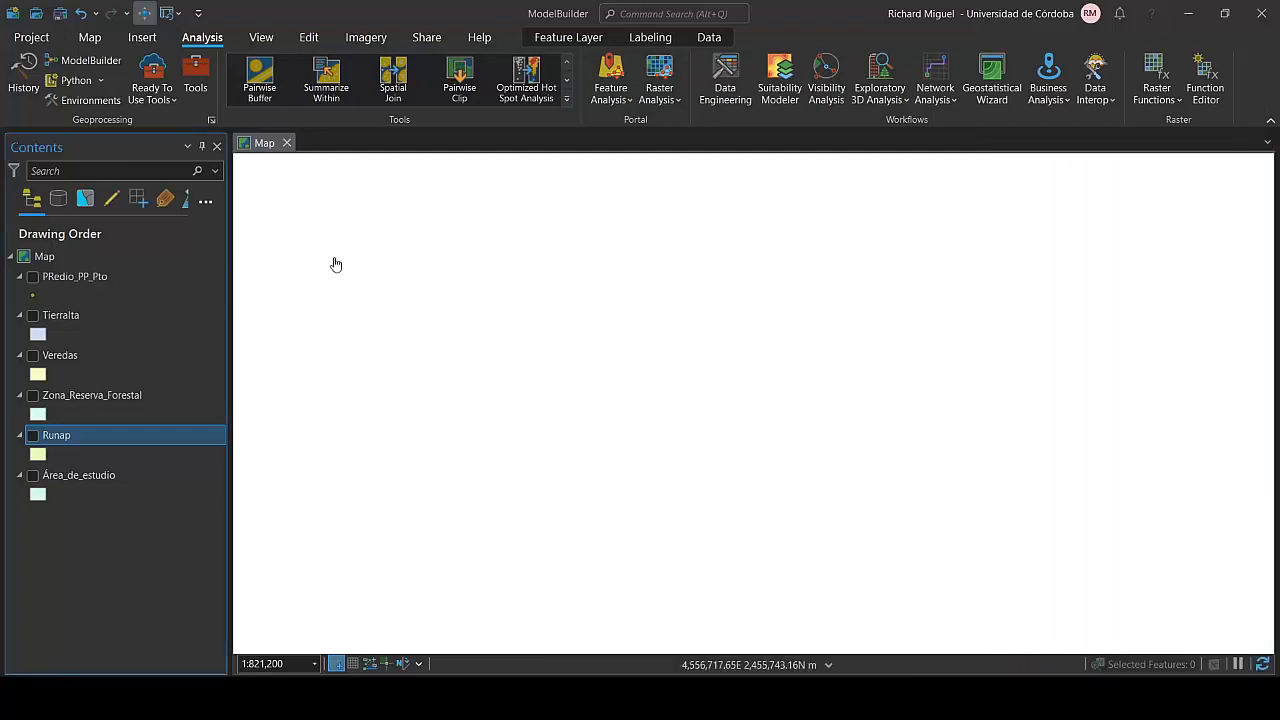
Display the PRedio_PP_Pto and Tierralta layers together and examine which points lie outside the Tierralta boundary.
{"action": "left_click", "coordinate": [33, 277]}
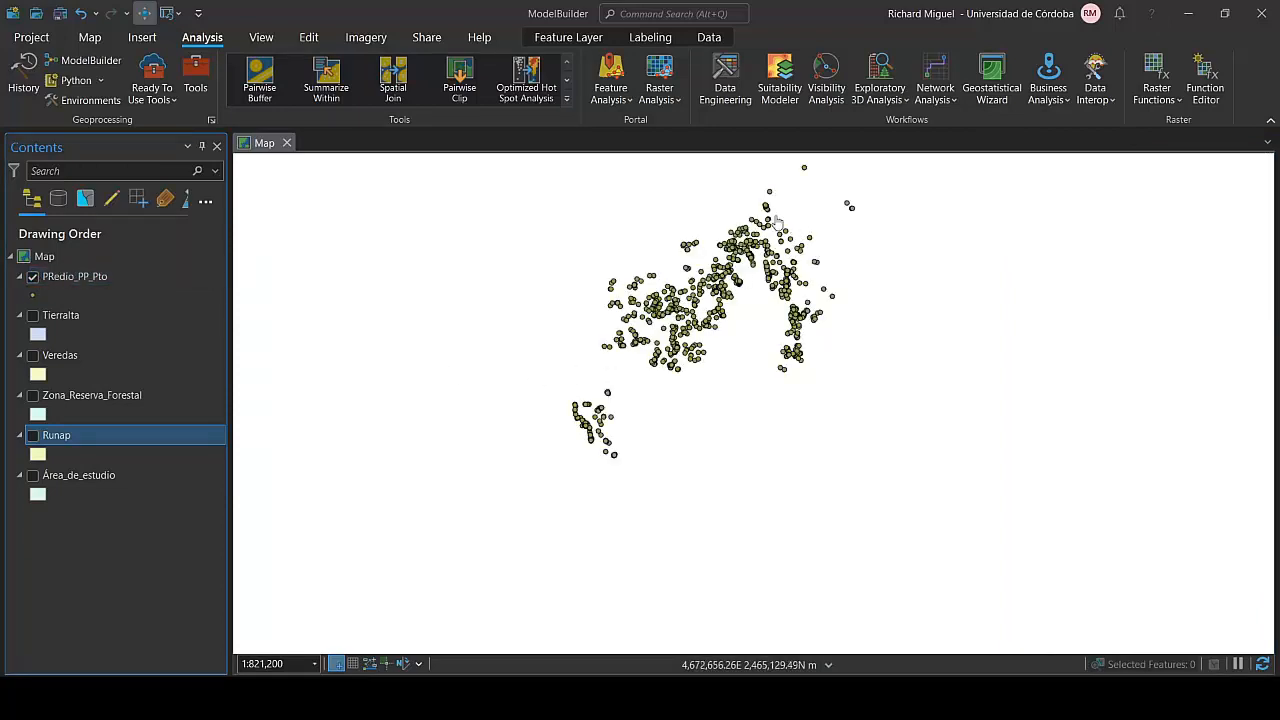
{"action": "left_click", "coordinate": [33, 316]}
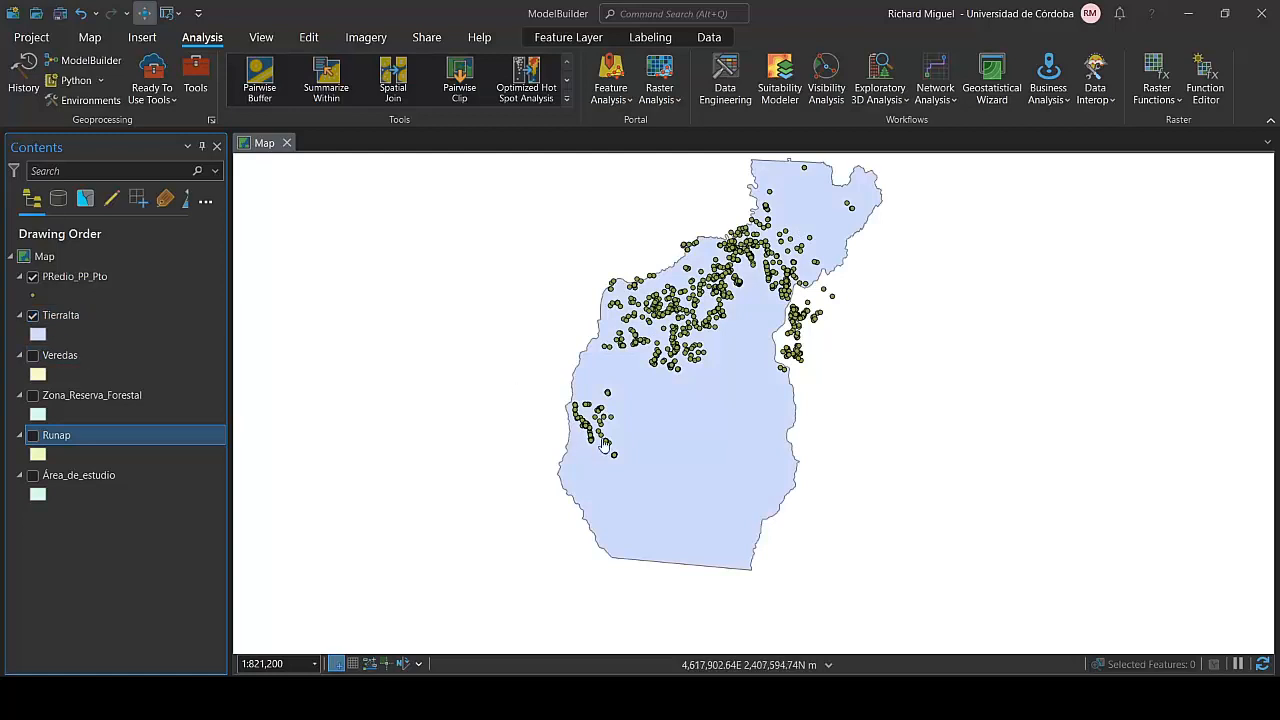
{"action": "left_click_drag", "start_coordinate": [734, 403], "coordinate": [716, 450]}
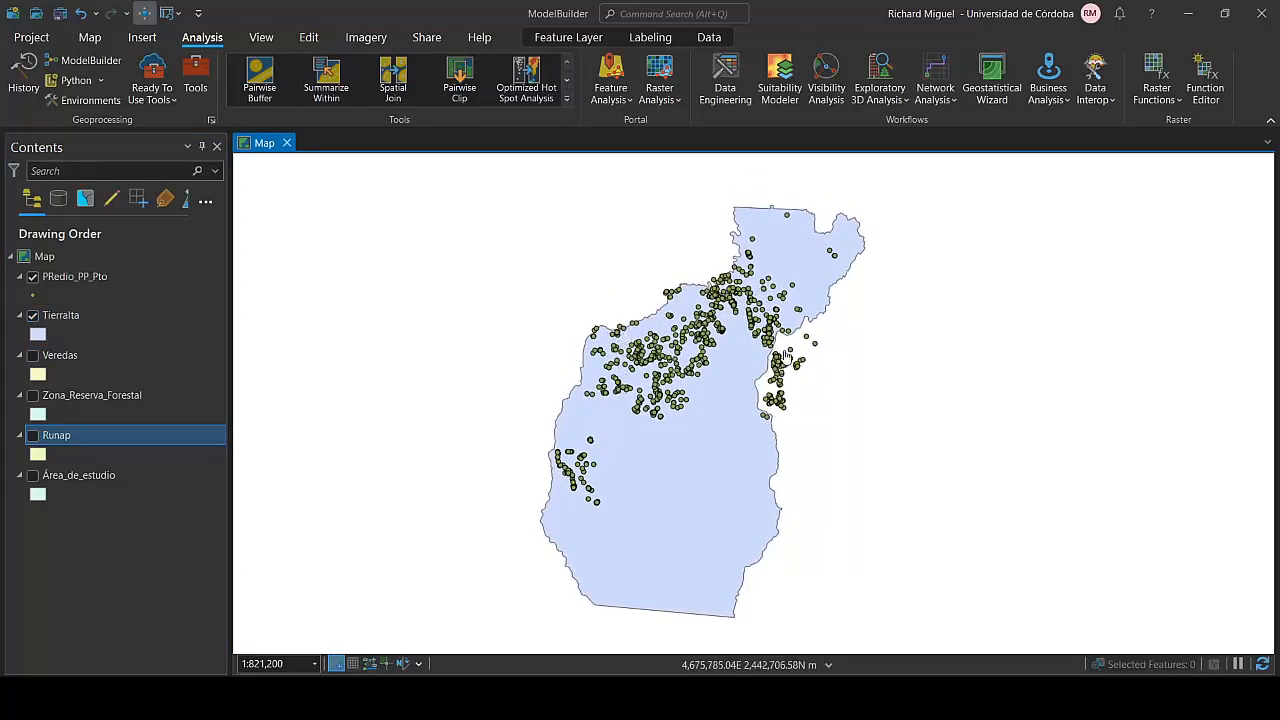
{"action": "scroll", "coordinate": [786, 361], "scroll_direction": "up", "scroll_amount": 3}
{"action": "left_click_drag", "start_coordinate": [779, 312], "coordinate": [821, 435]}
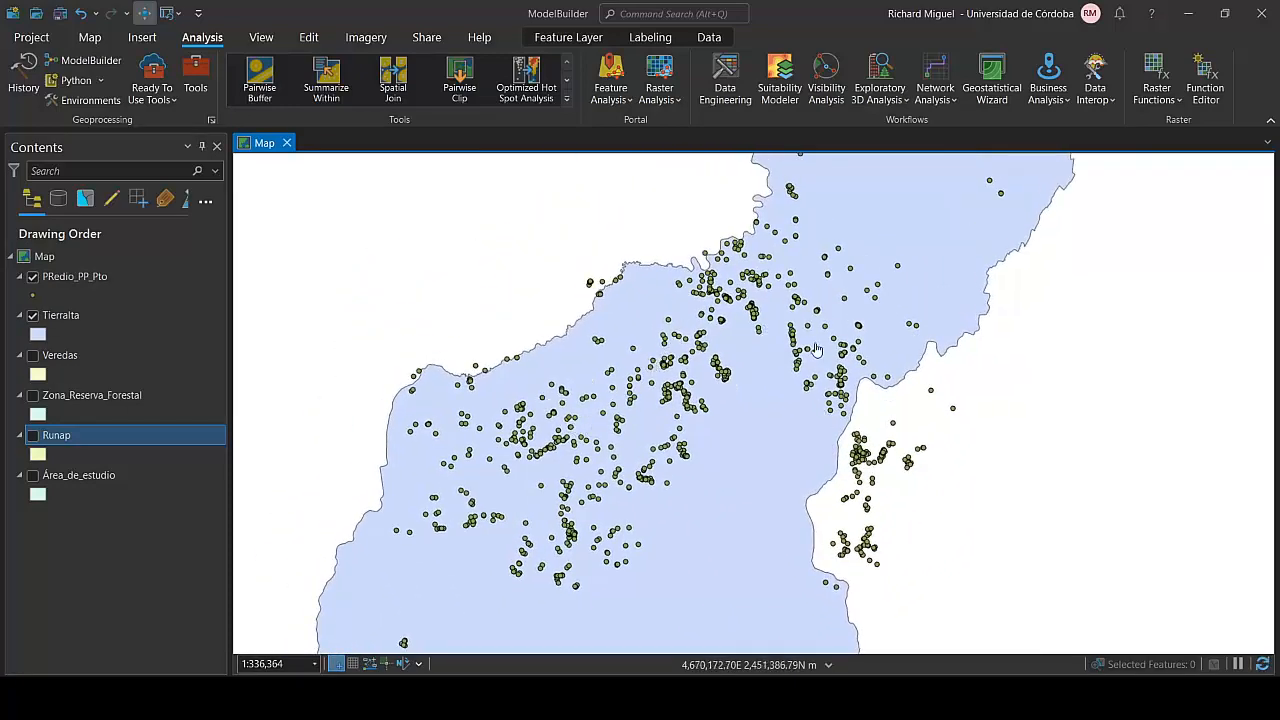
{"action": "left_click_drag", "start_coordinate": [807, 281], "coordinate": [746, 412]}
{"action": "left_click_drag", "start_coordinate": [707, 525], "coordinate": [726, 426]}
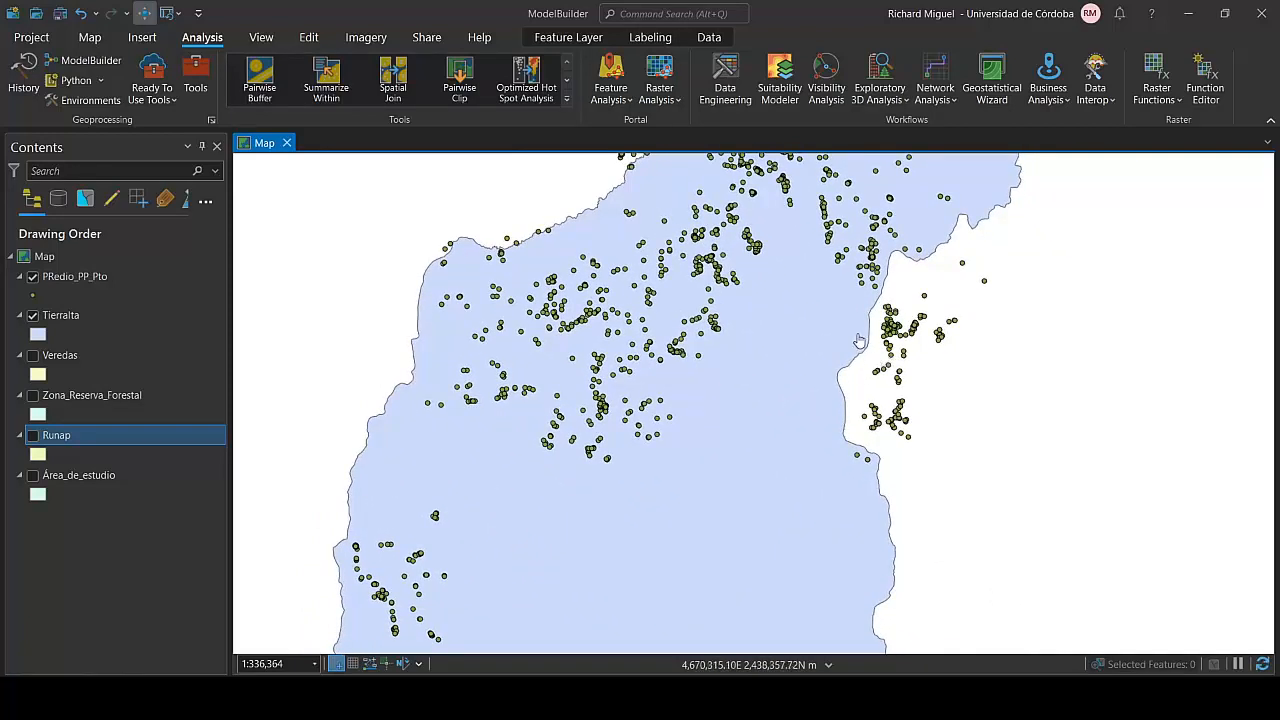
{"action": "left_click_drag", "start_coordinate": [576, 384], "coordinate": [572, 437]}
Search the geoprocessing tools for "Clip", look at the Clip tool's parameters, and open the Pairwise Clip tool instead.
{"action": "left_click", "coordinate": [567, 100]}
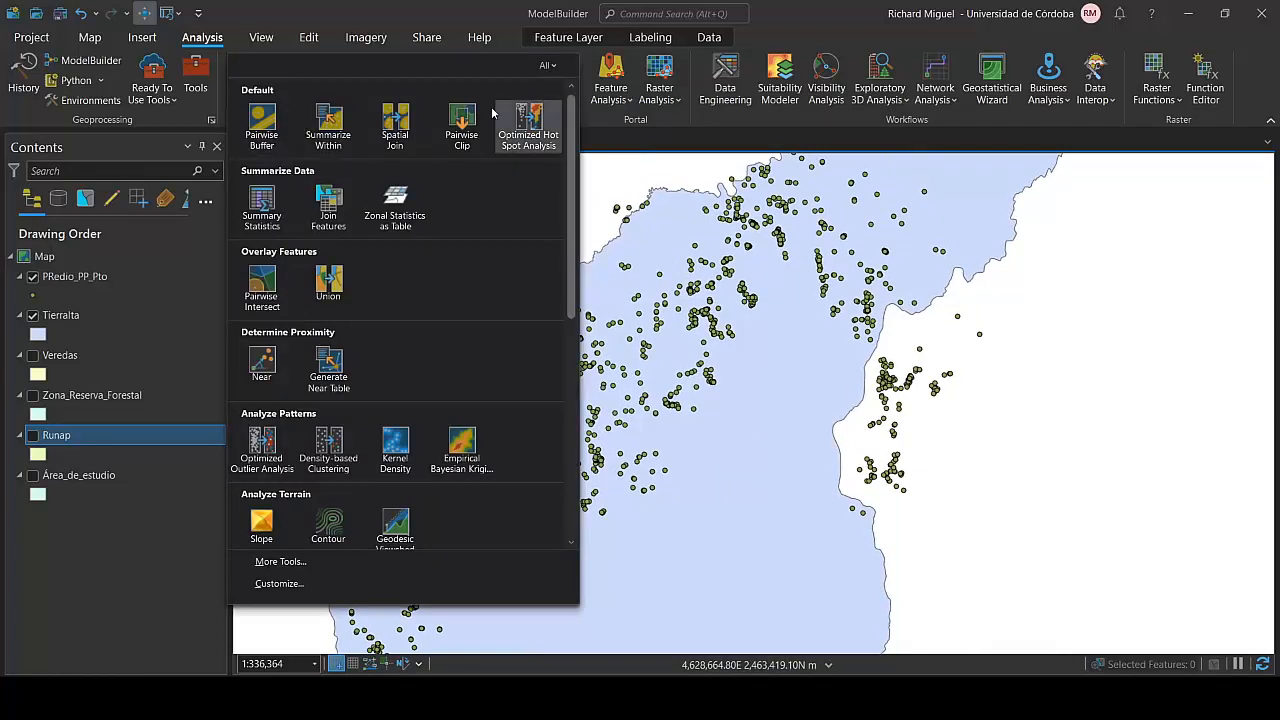
{"action": "left_click", "coordinate": [205, 41]}
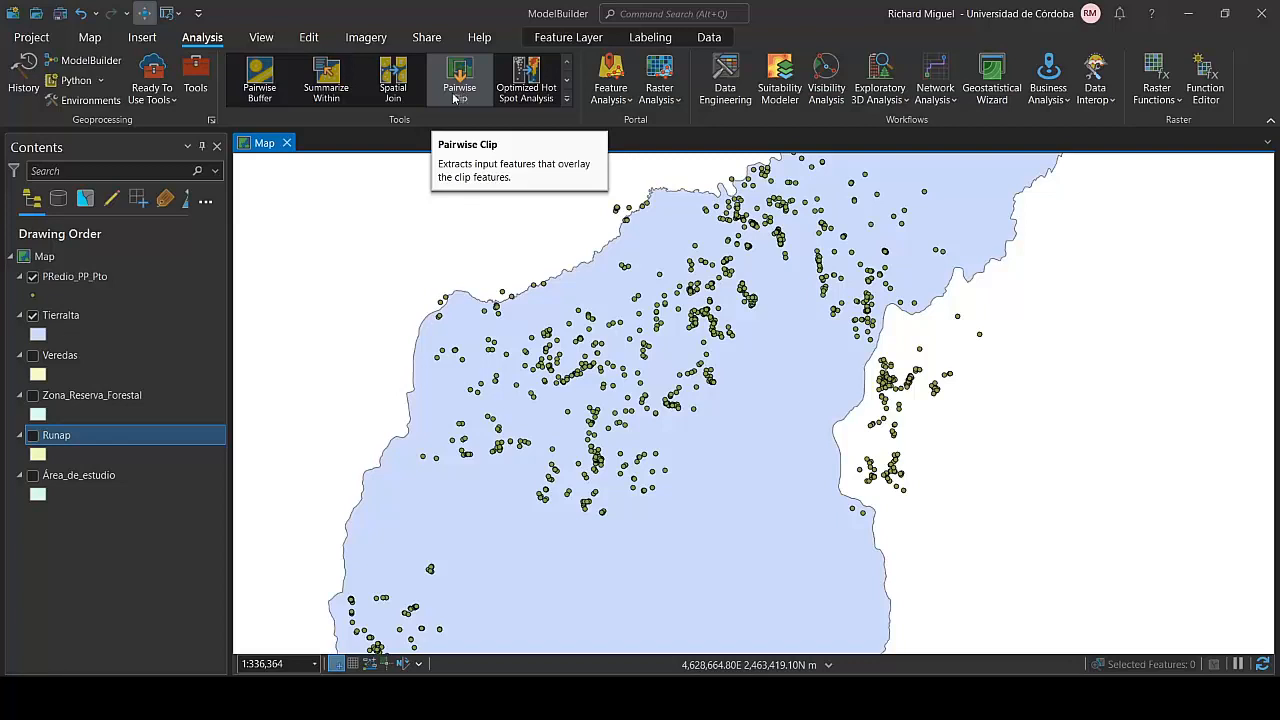
{"action": "left_click", "coordinate": [195, 80]}
{"action": "key", "text": "ctrl+a"}
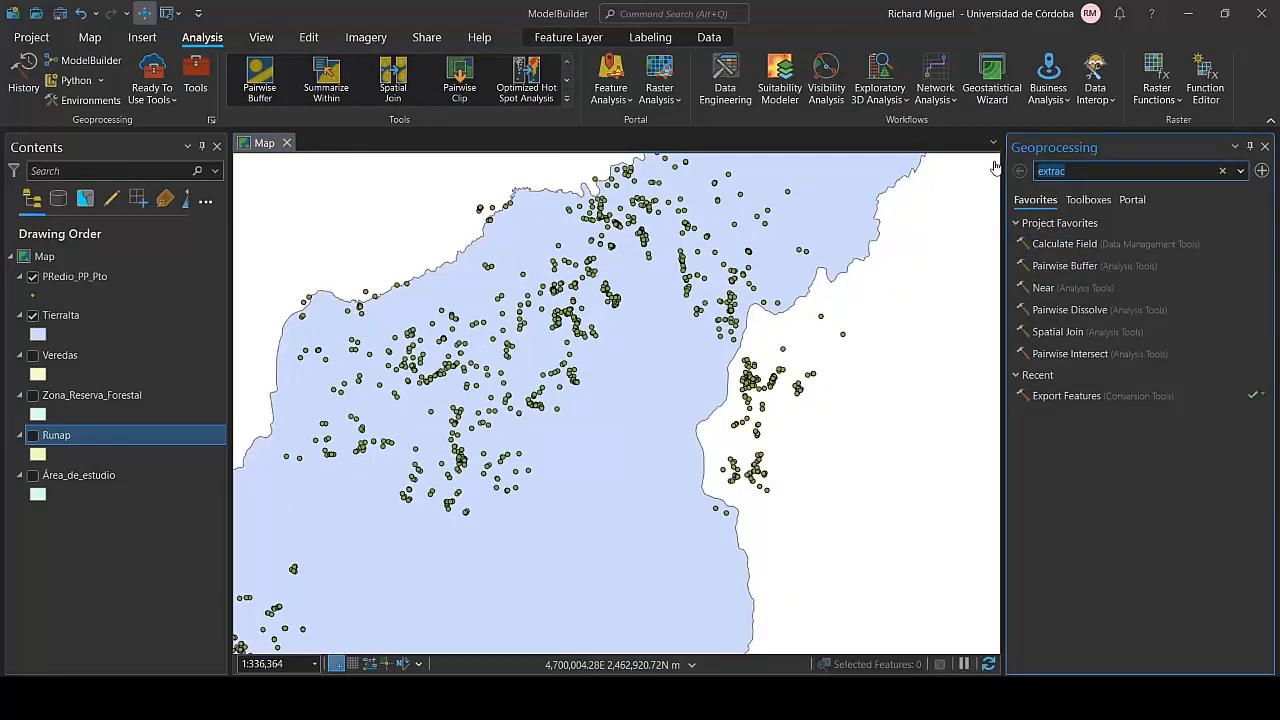
{"action": "type", "text": "Clip"}
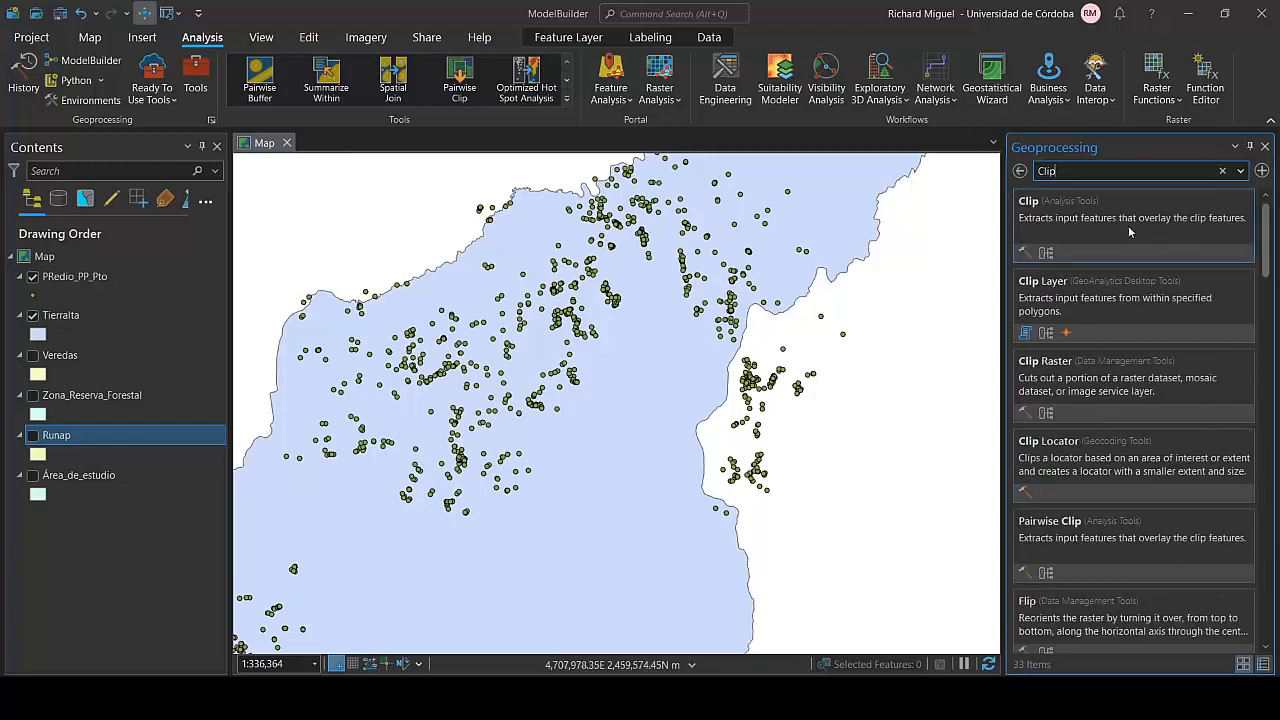
{"action": "left_click", "coordinate": [1101, 218]}
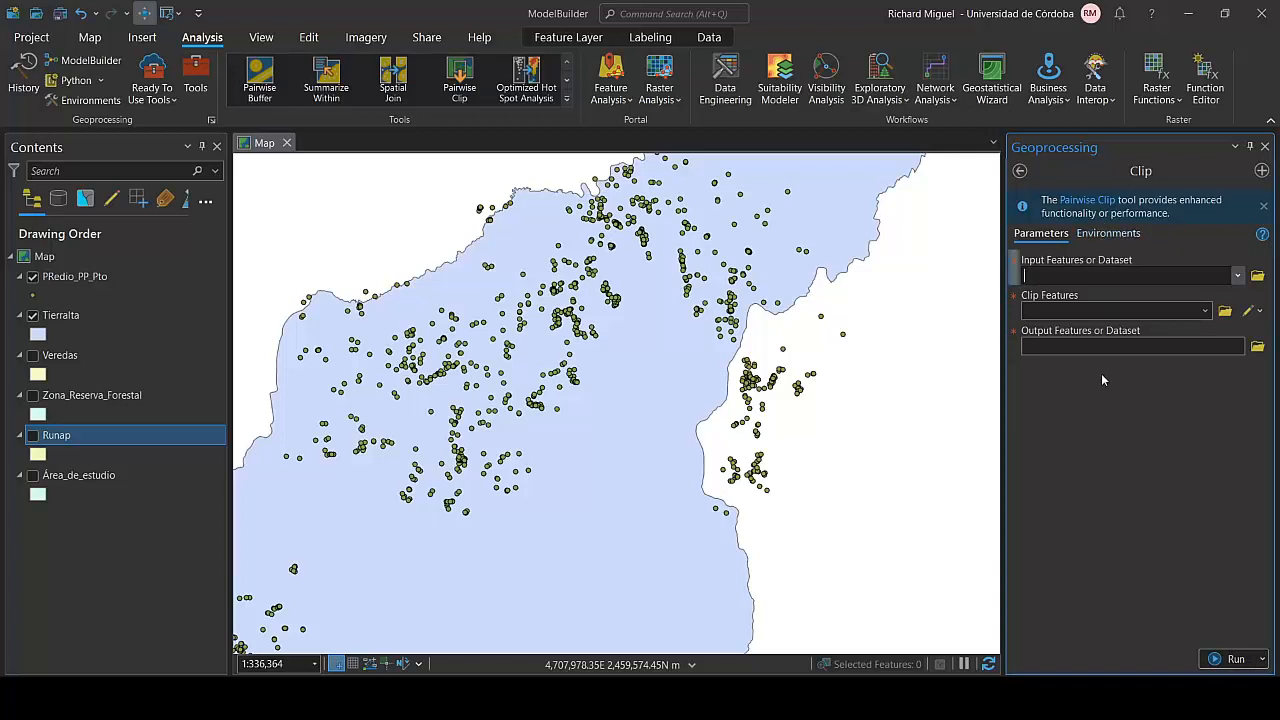
{"action": "left_click", "coordinate": [452, 78]}
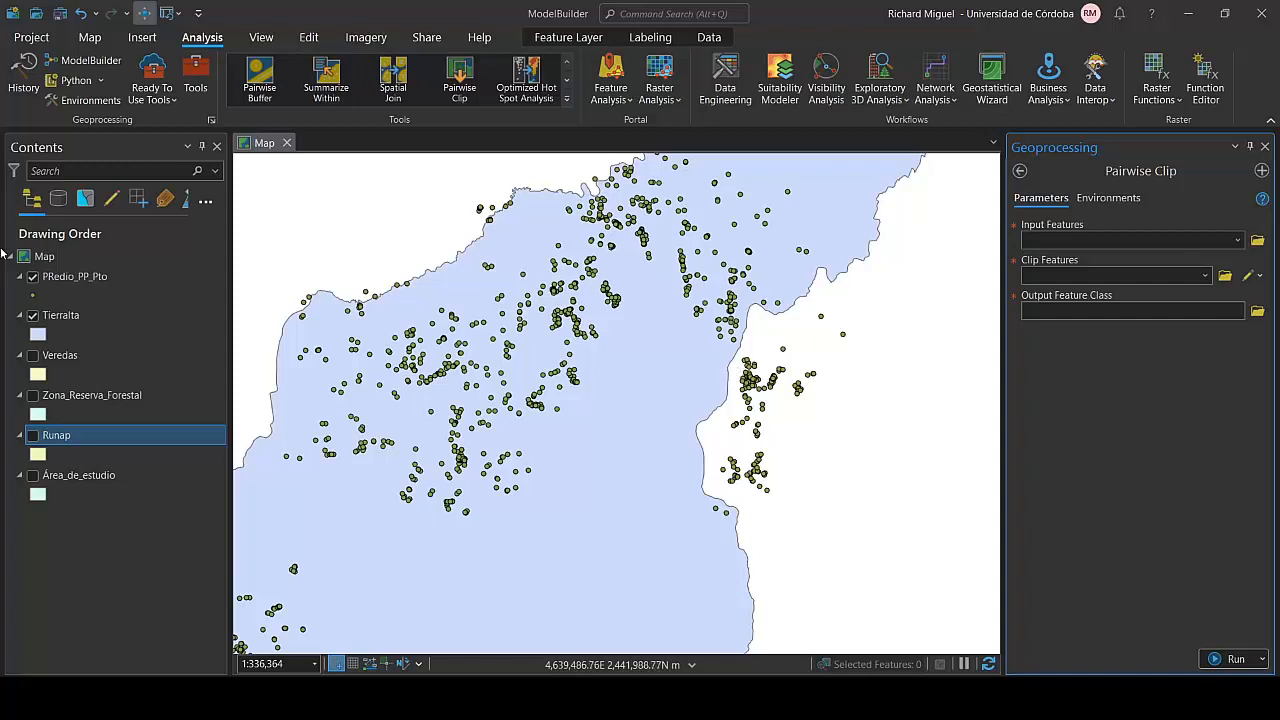
Rename the PRedio_PP_Pto layer to Puntos.
{"action": "left_click", "coordinate": [77, 280]}
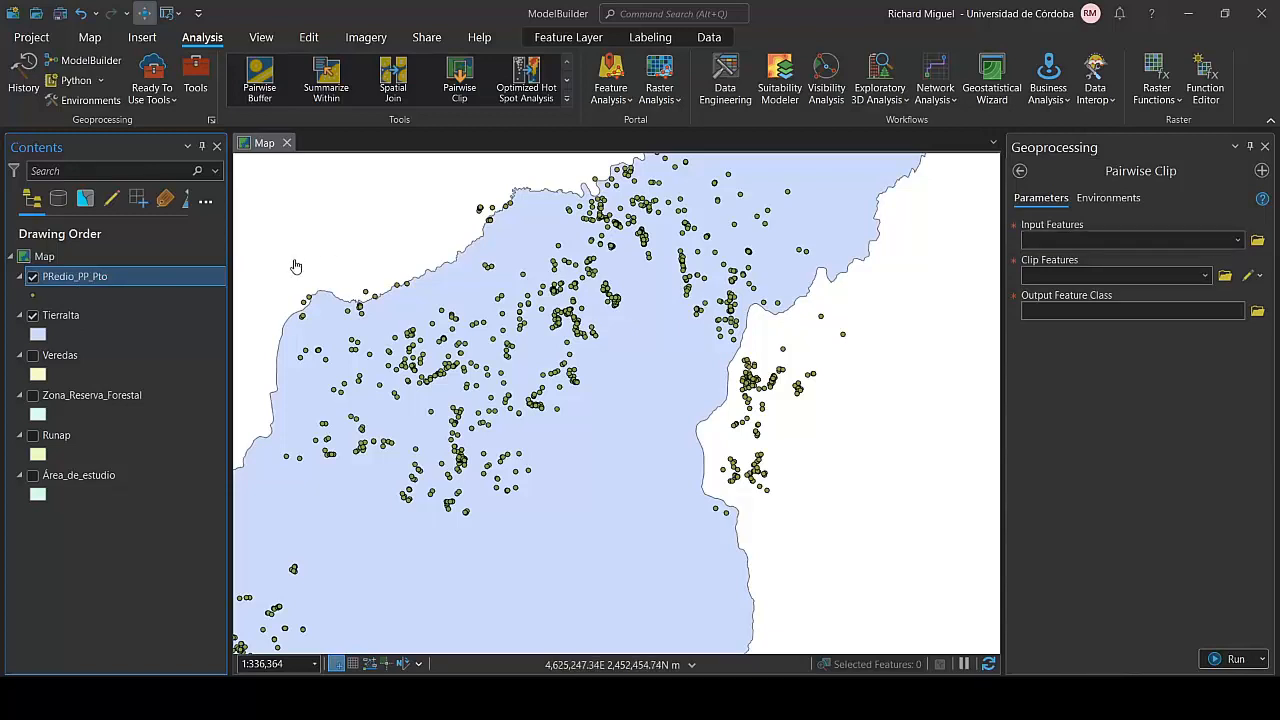
{"action": "right_click", "coordinate": [84, 281]}
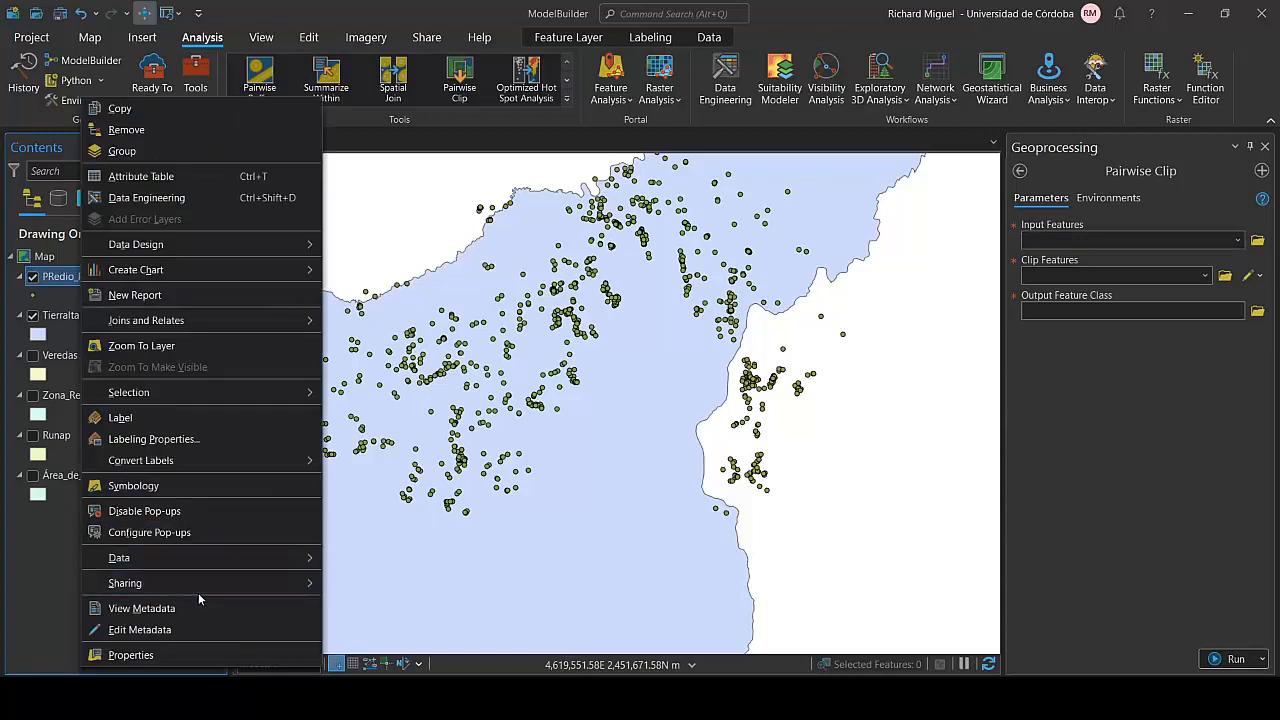
{"action": "left_click", "coordinate": [60, 547]}
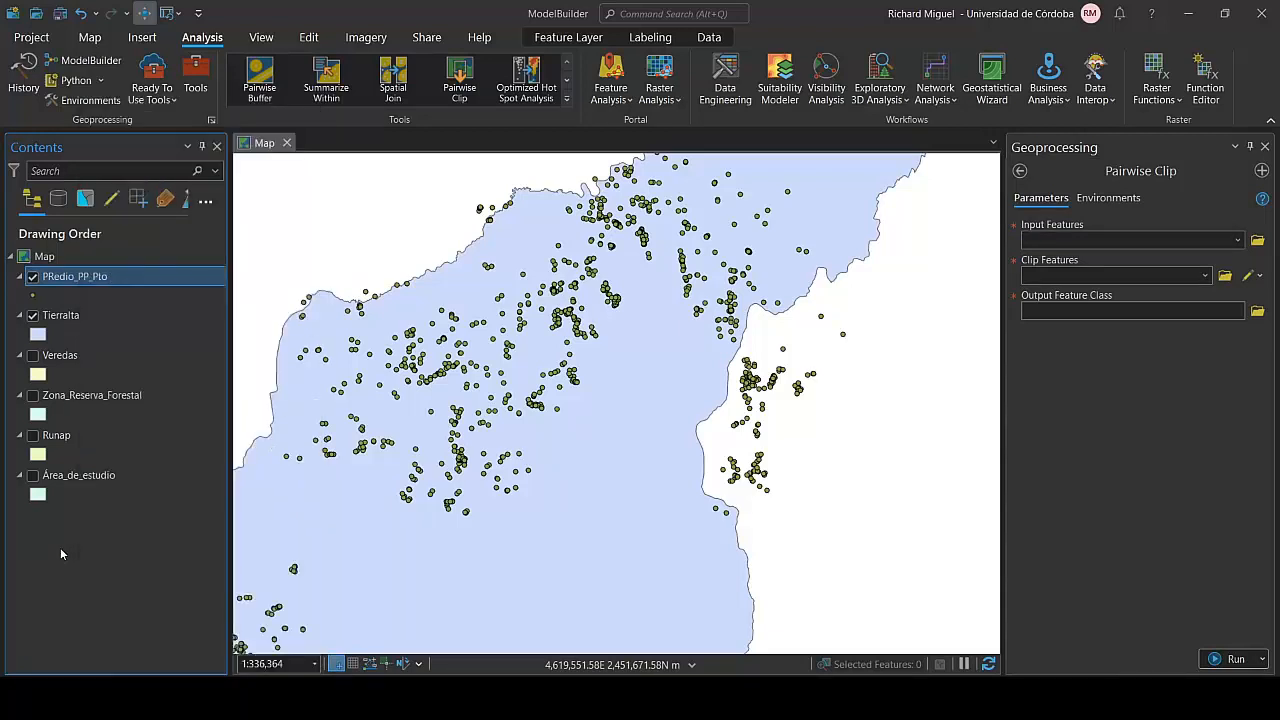
{"action": "left_click", "coordinate": [81, 282]}
{"action": "left_click", "coordinate": [78, 277]}
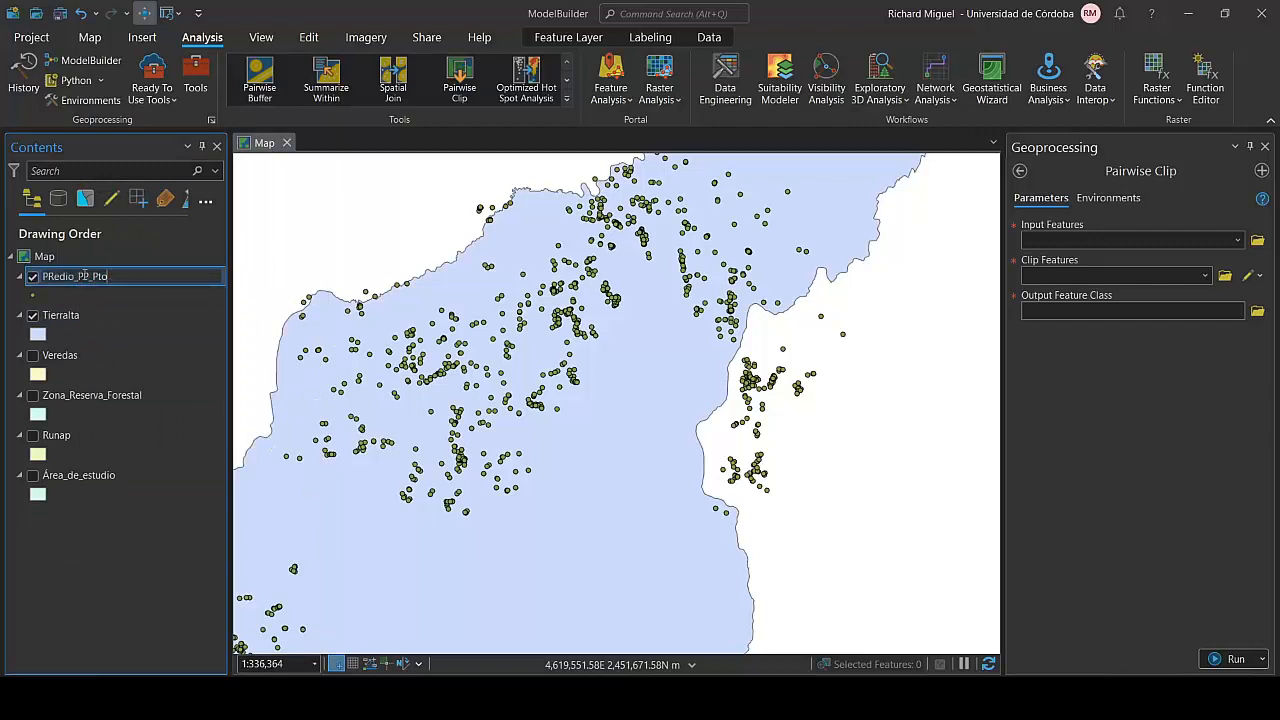
{"action": "left_click_drag", "start_coordinate": [85, 275], "coordinate": [32, 279]}
{"action": "type", "text": "Pr"}
{"action": "key", "text": "Return"}
{"action": "key", "text": "BackSpace"}
{"action": "key", "text": "BackSpace"}
{"action": "key", "text": "BackSpace"}
{"action": "key", "text": "BackSpace"}
{"action": "key", "text": "BackSpace"}
{"action": "key", "text": "BackSpace"}
{"action": "key", "text": "Return"}
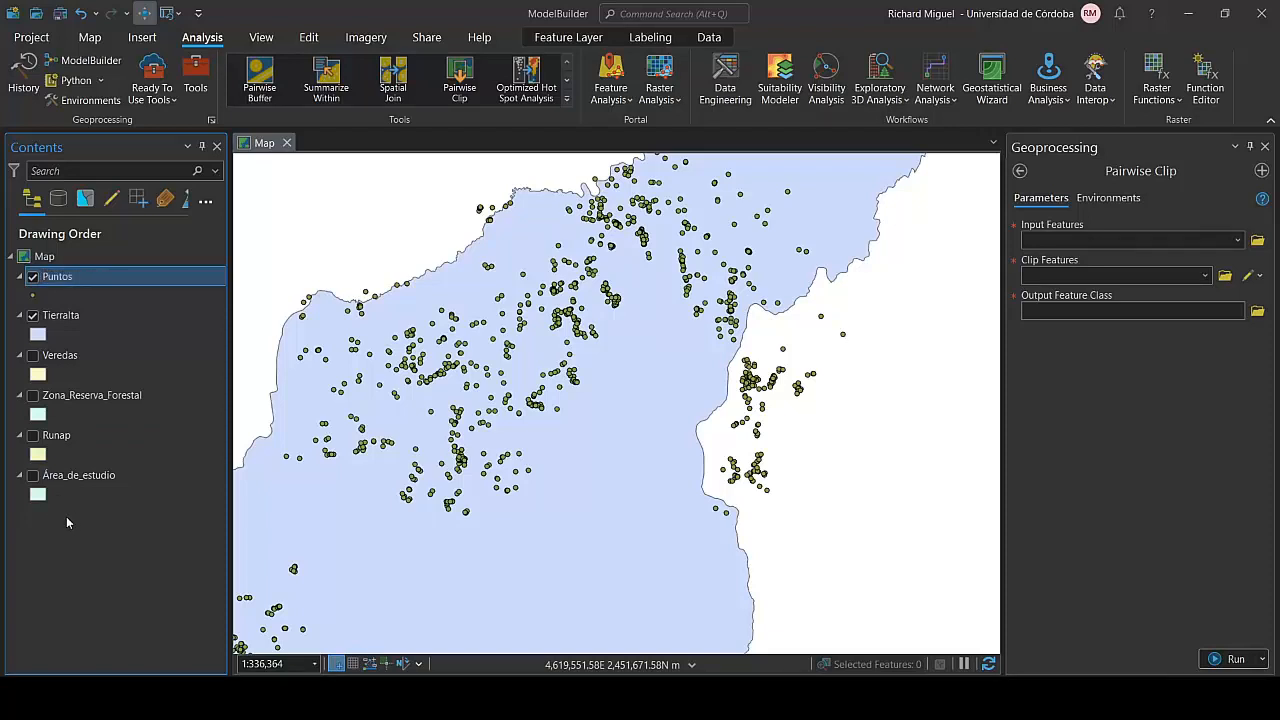
Set Puntos as the input features and Tierralta as the clip features of Pairwise Clip.
{"action": "left_click", "coordinate": [1238, 241]}
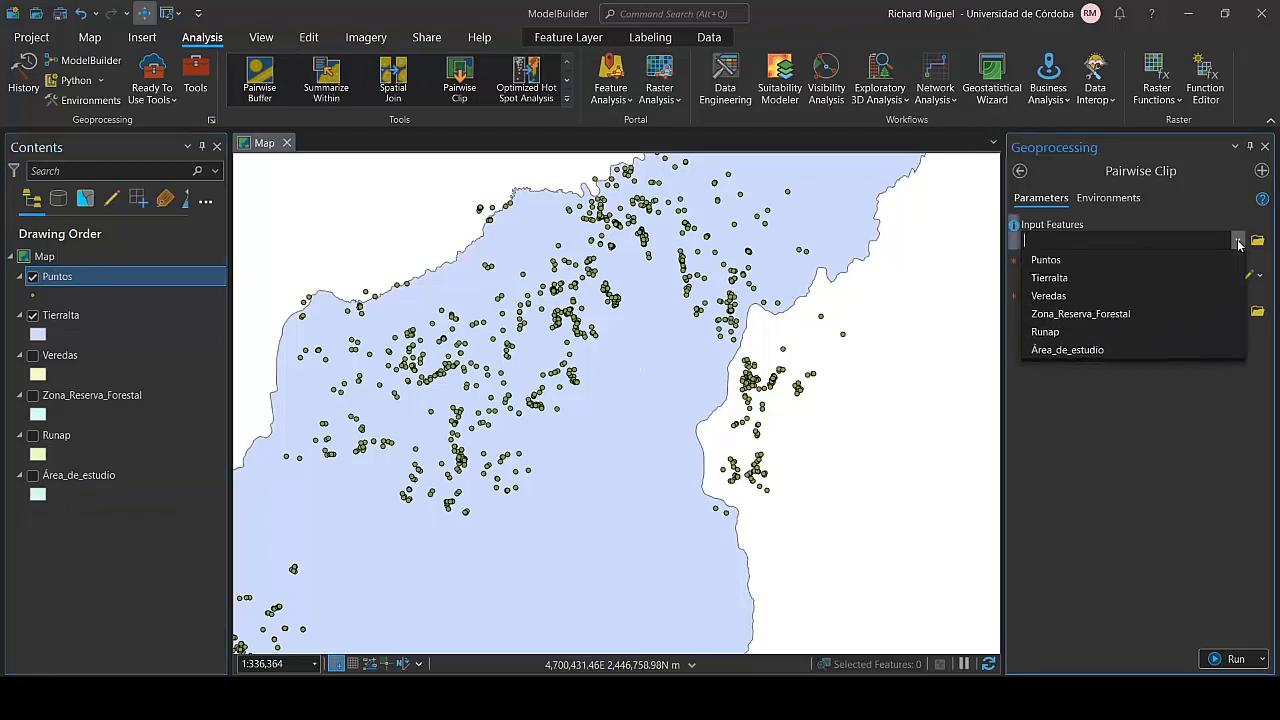
{"action": "left_click", "coordinate": [1073, 262]}
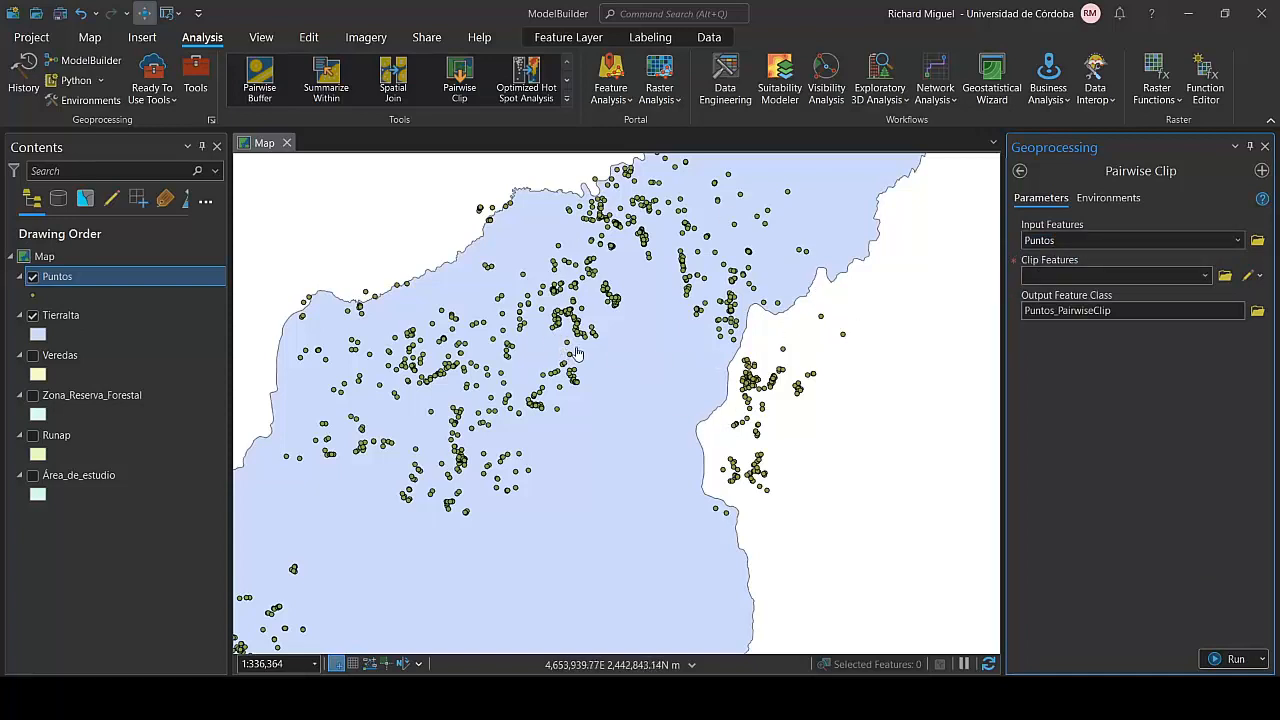
{"action": "left_click", "coordinate": [1205, 276]}
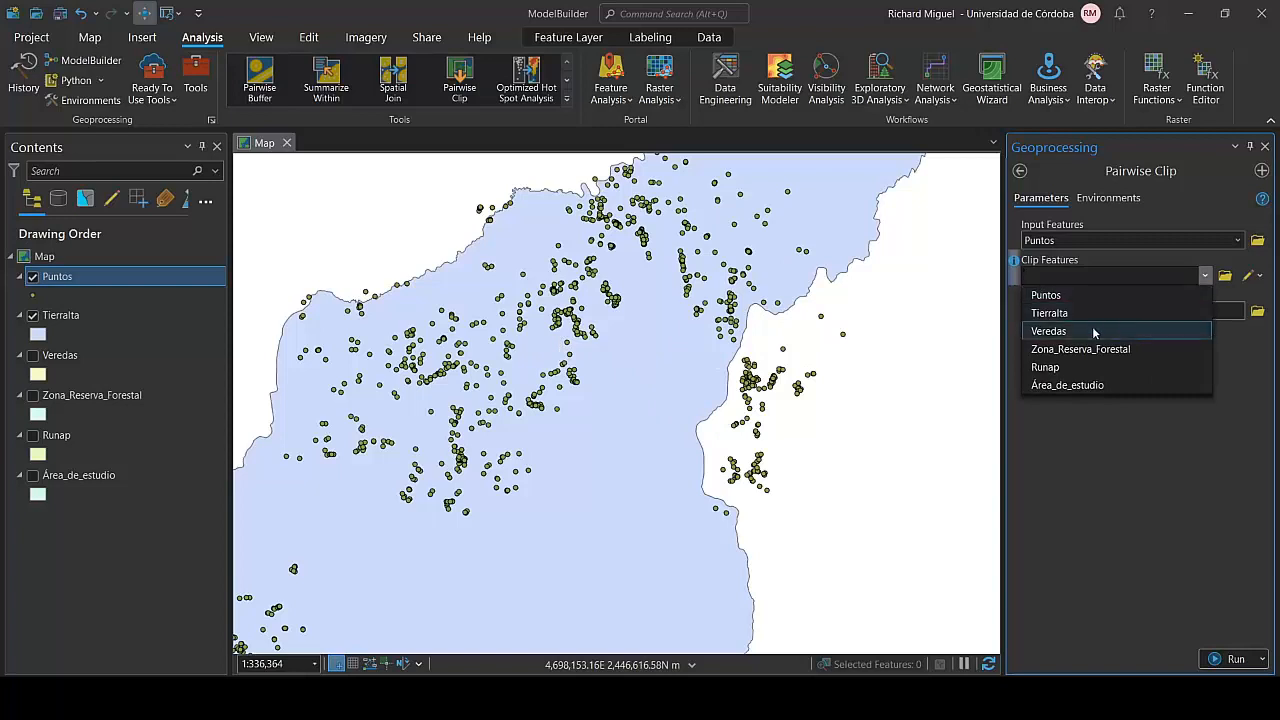
{"action": "left_click", "coordinate": [1058, 316]}
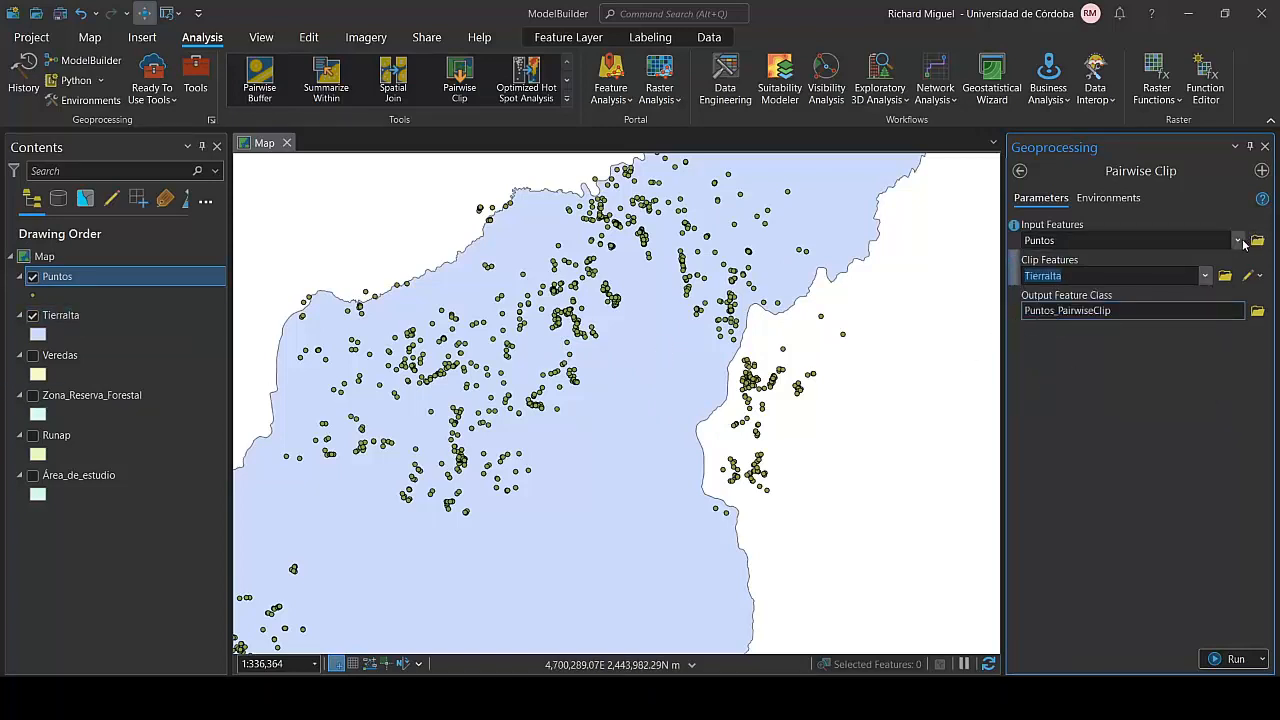
Check the input, clip and output parameters, keep Puntos_PairwiseClip as the output feature class, and run Pairwise Clip.
{"action": "left_click", "coordinate": [1064, 239]}
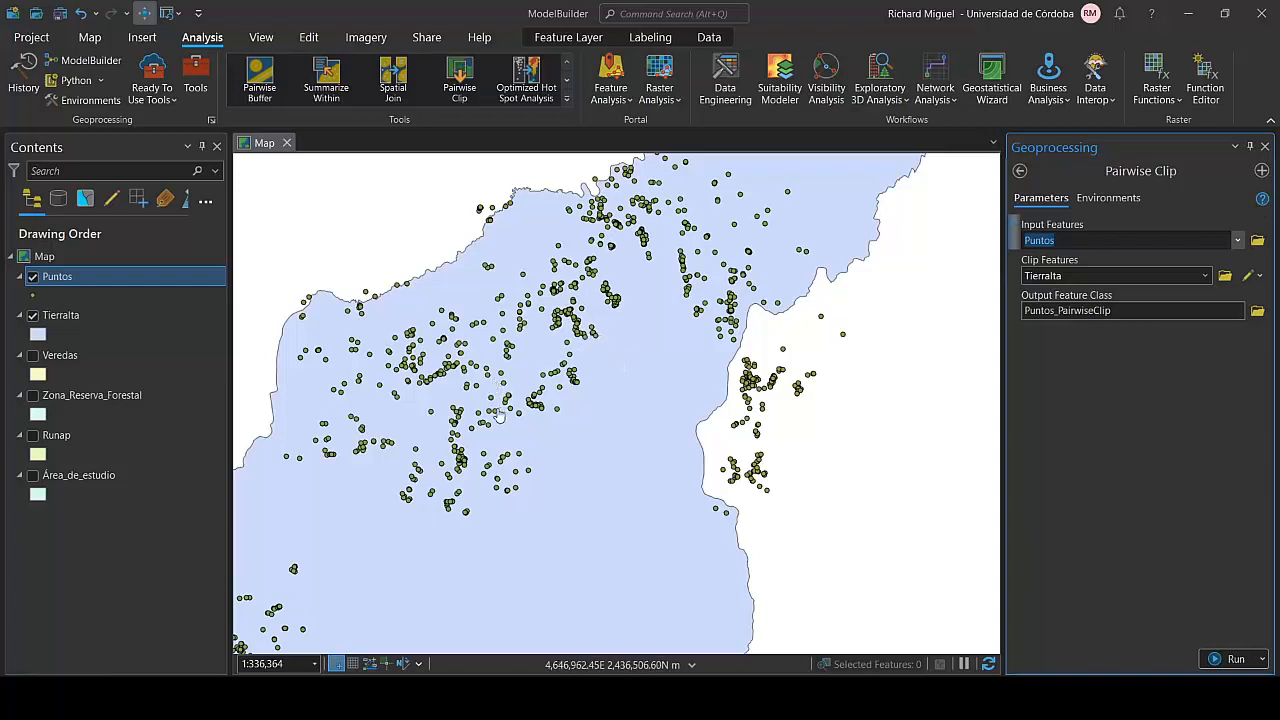
{"action": "scroll", "coordinate": [497, 415], "scroll_direction": "down", "scroll_amount": 2}
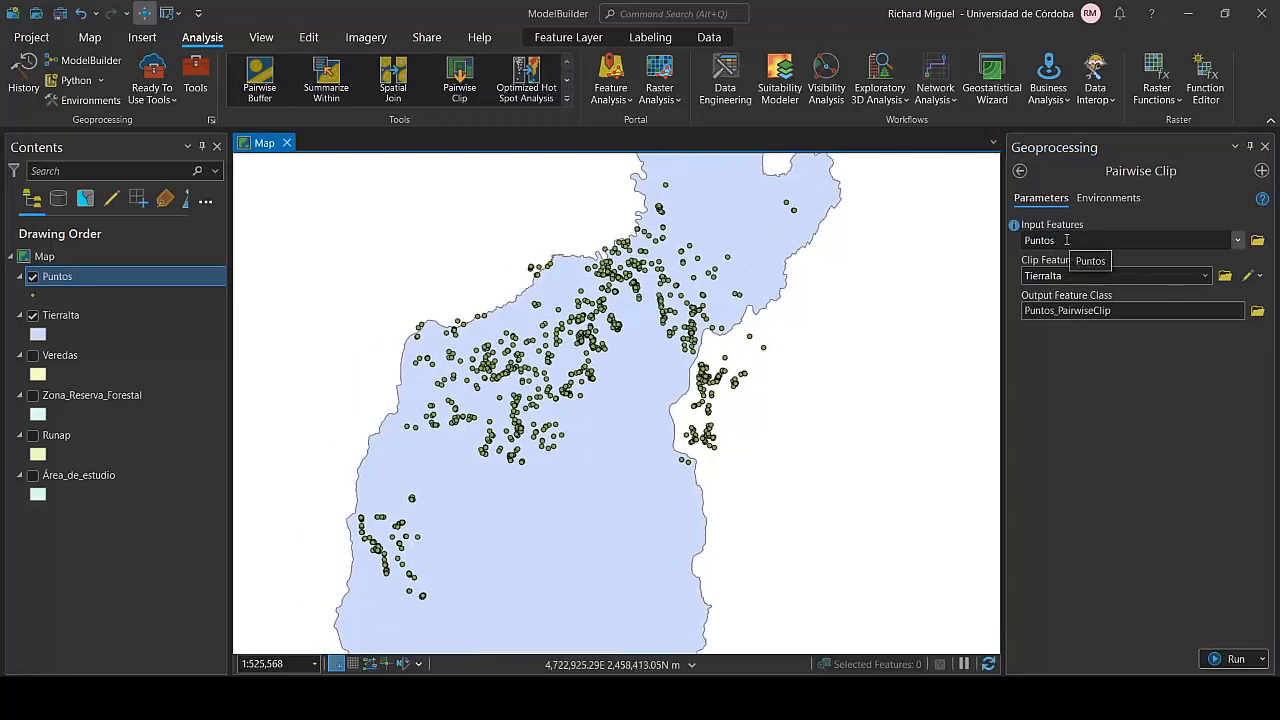
{"action": "left_click", "coordinate": [1084, 275]}
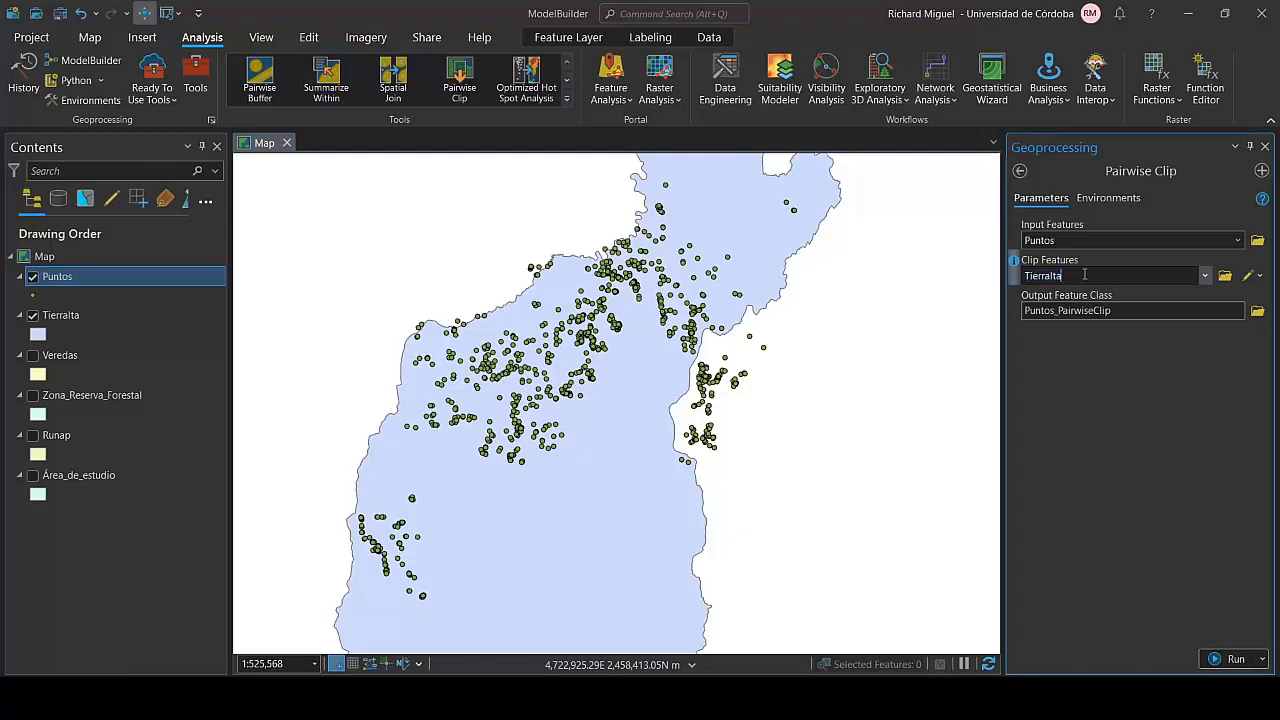
{"action": "left_click", "coordinate": [1139, 311]}
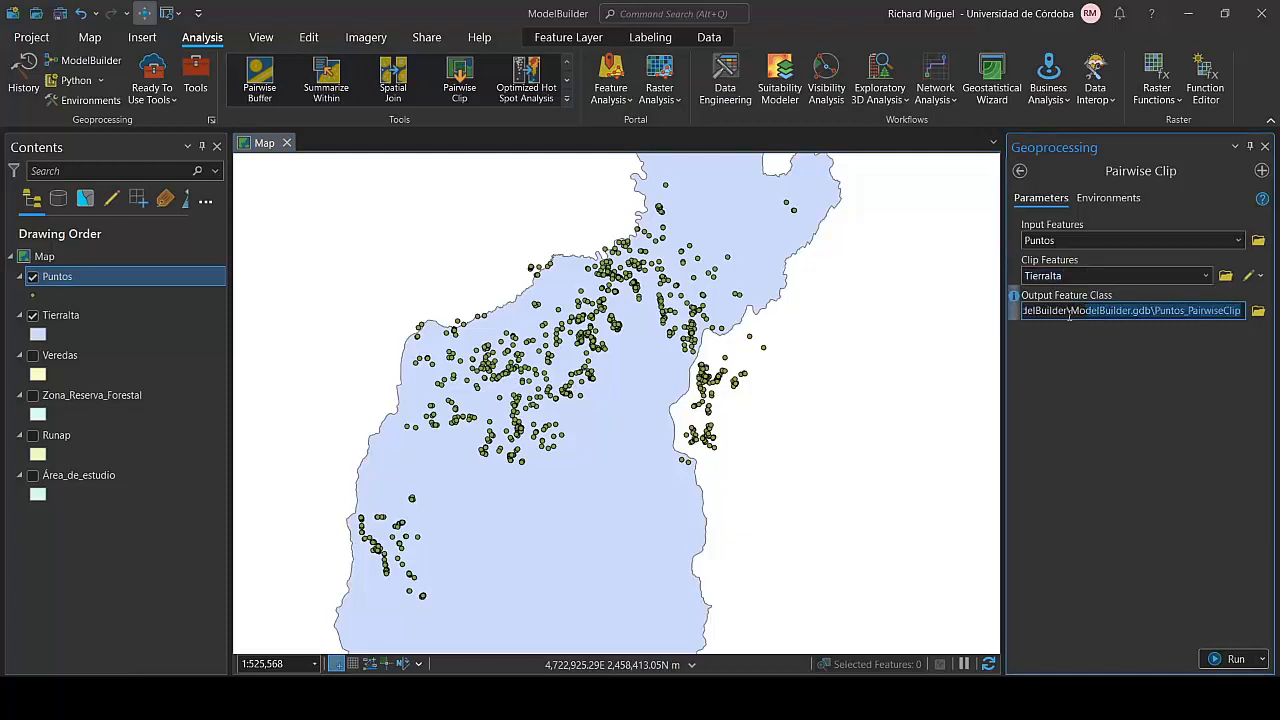
{"action": "left_click", "coordinate": [1193, 311]}
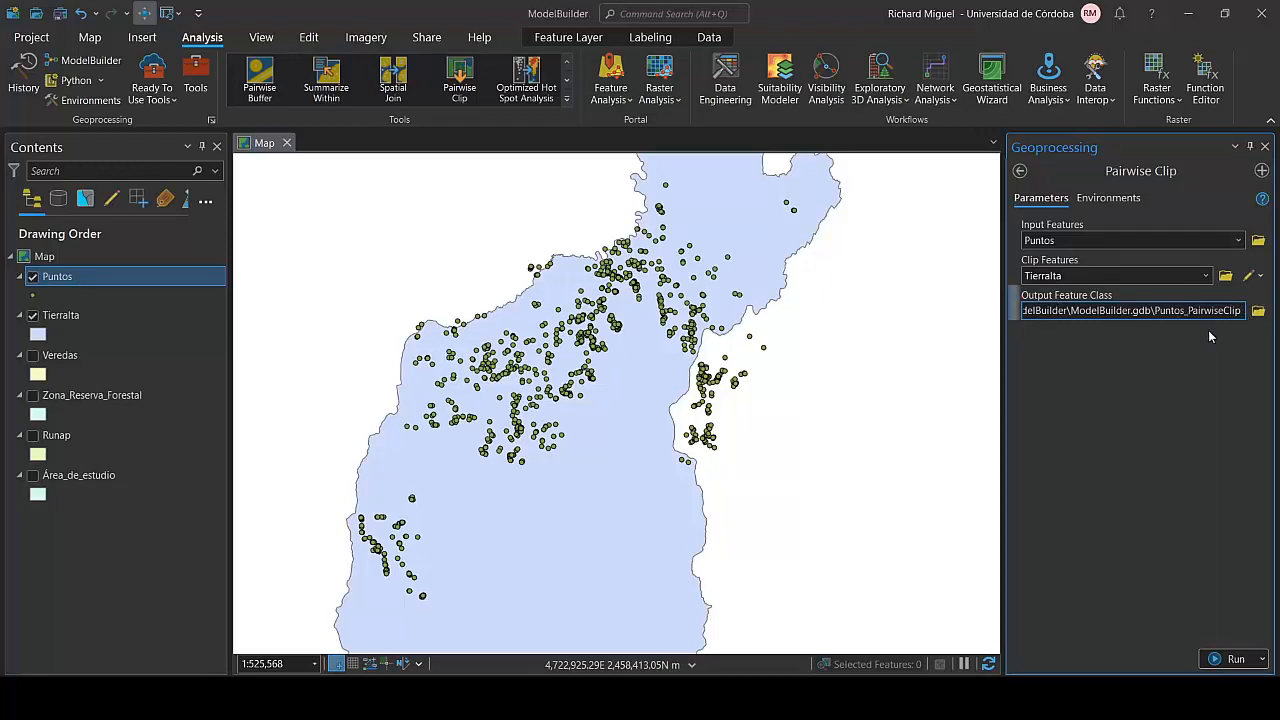
{"action": "left_click", "coordinate": [1258, 311]}
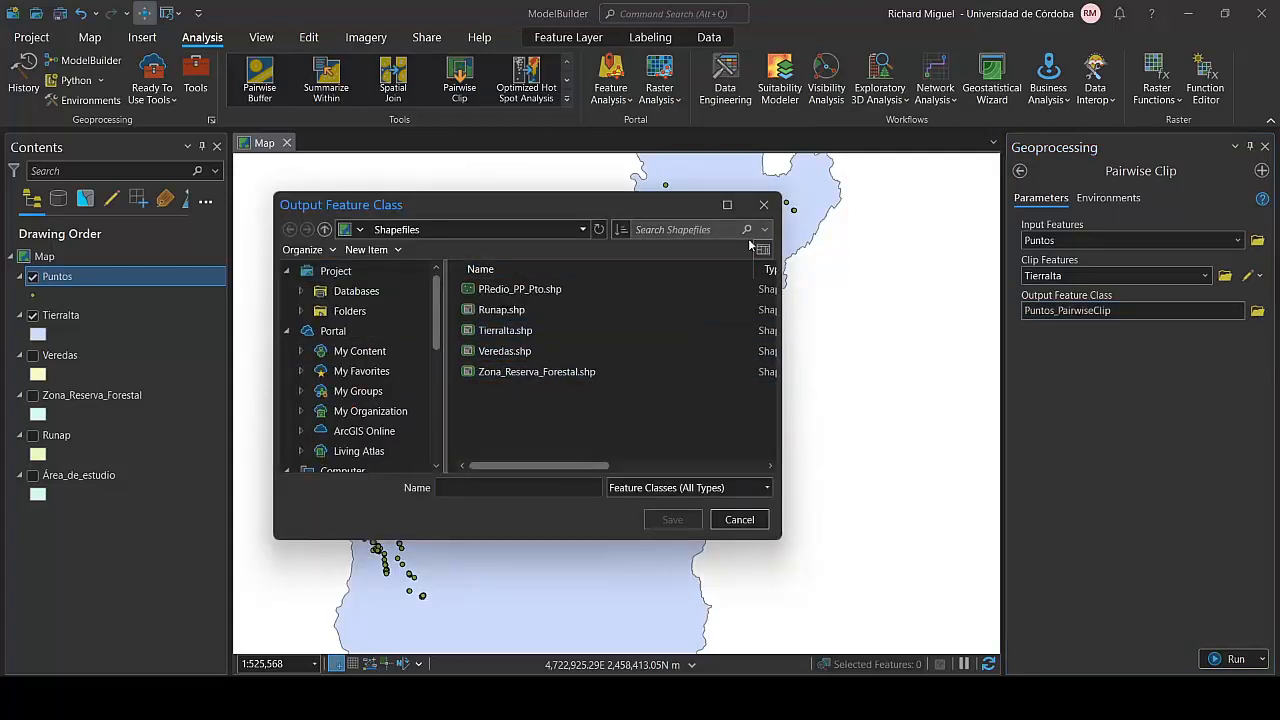
{"action": "left_click", "coordinate": [764, 204]}
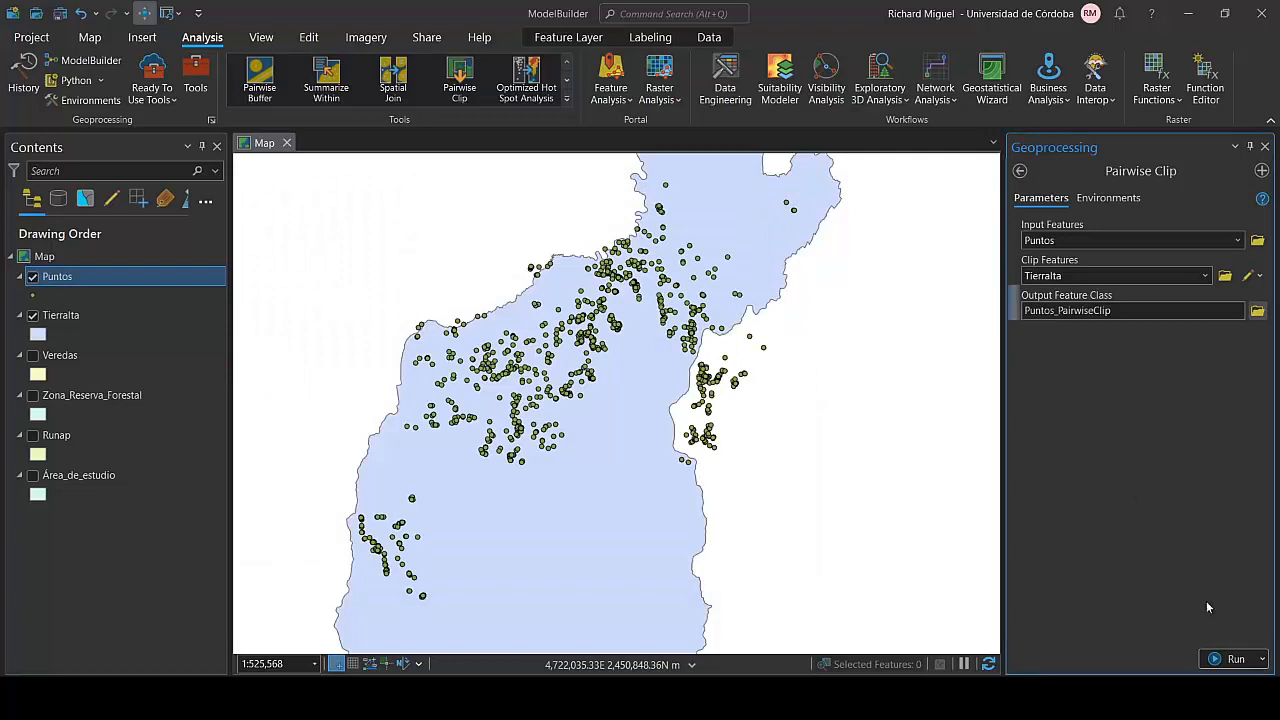
{"action": "left_click", "coordinate": [1222, 662]}
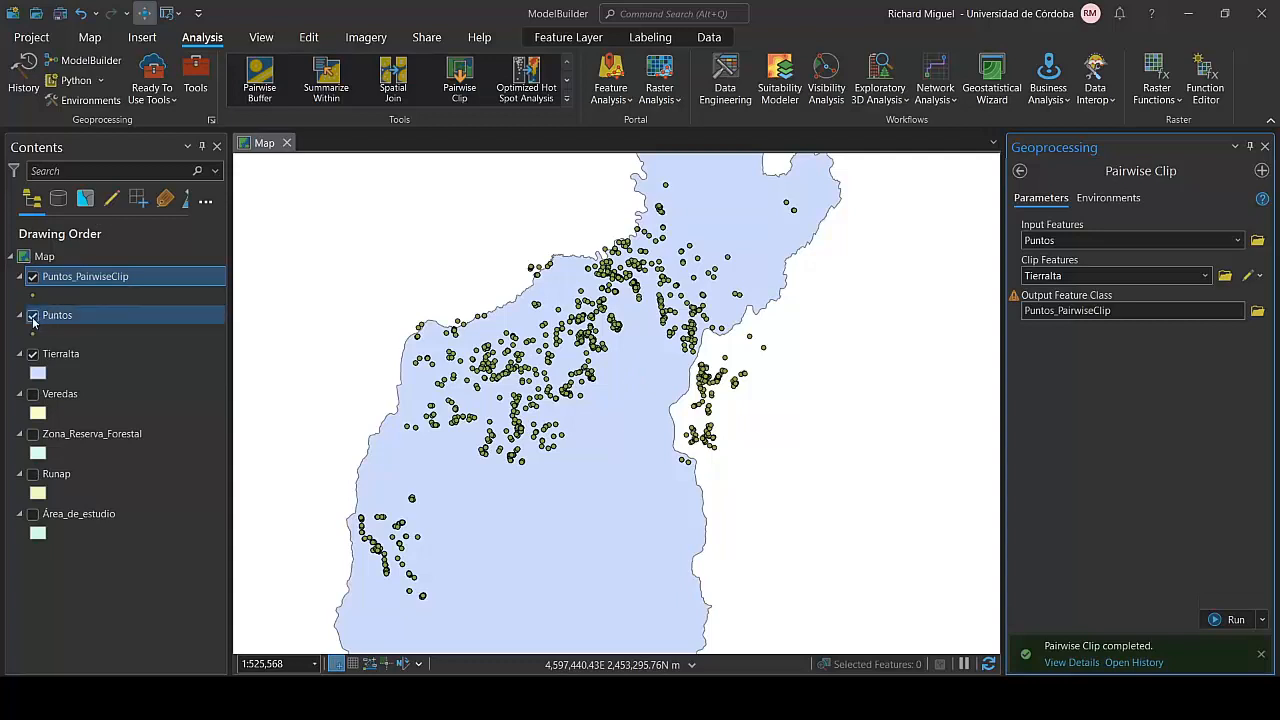
Hide the original Puntos layer and examine the clipped points along the Tierralta boundary.
{"action": "left_click", "coordinate": [33, 316]}
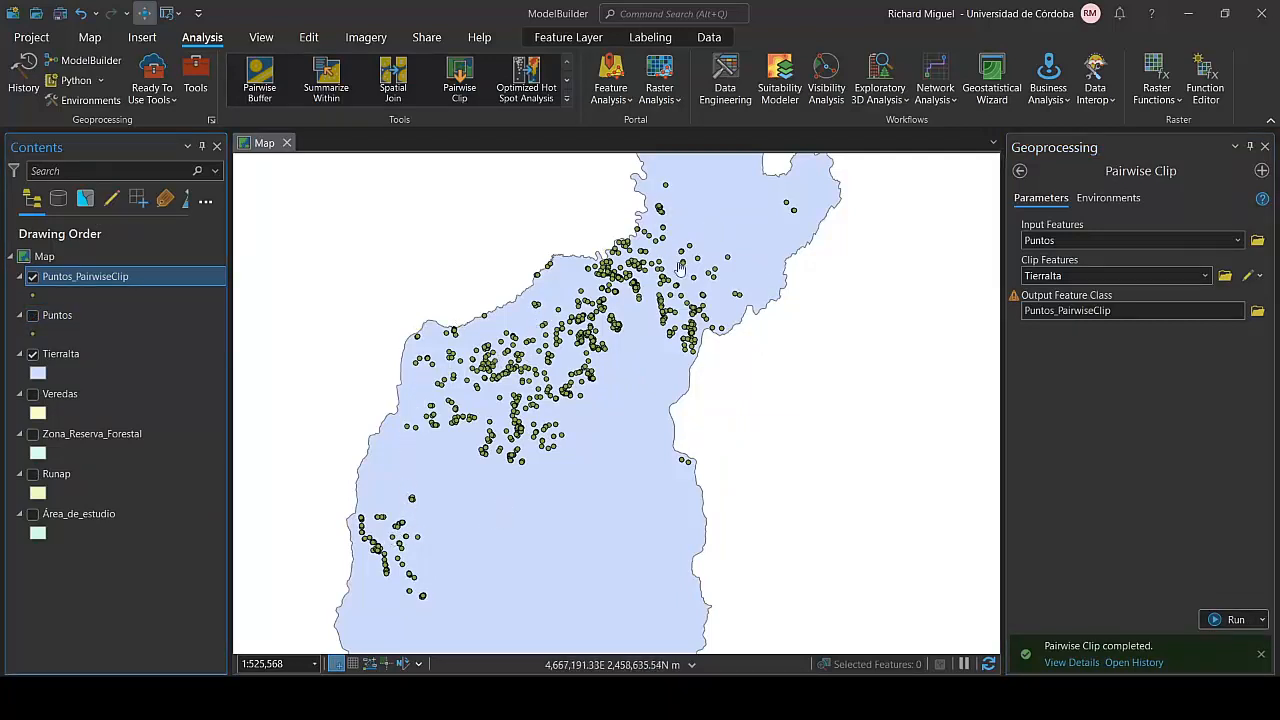
{"action": "scroll", "coordinate": [550, 265], "scroll_direction": "up", "scroll_amount": 3}
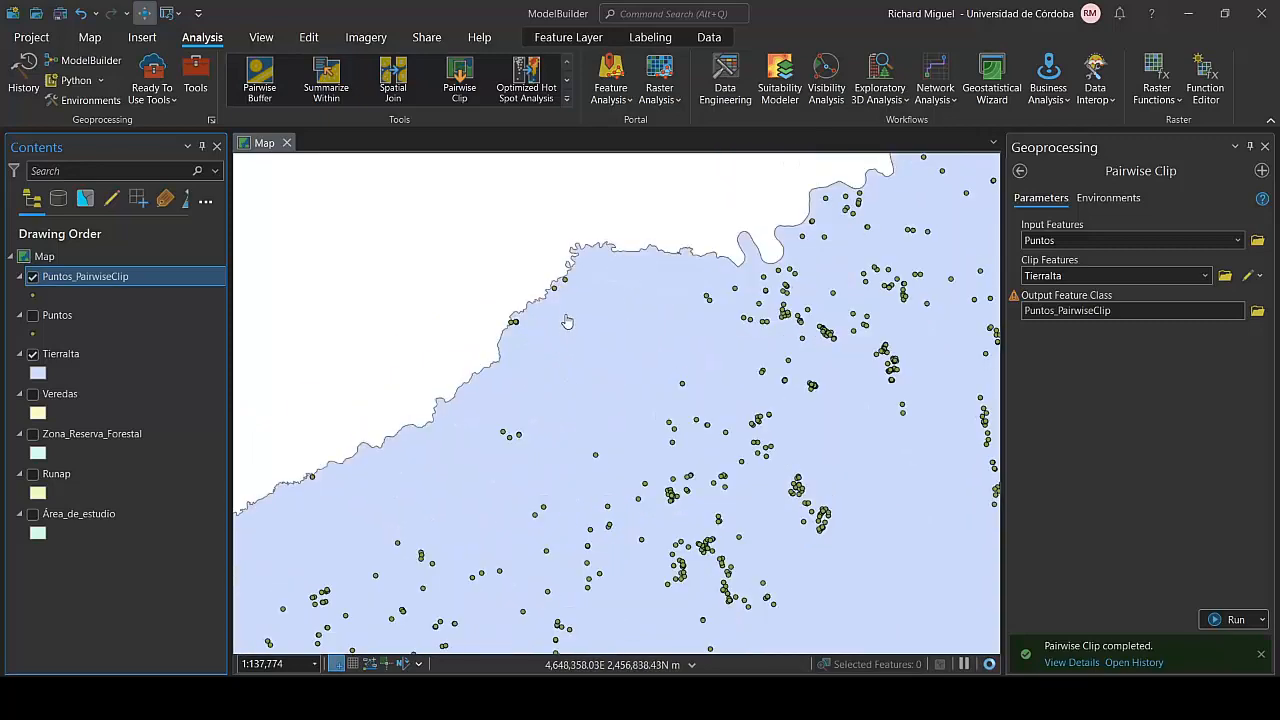
{"action": "scroll", "coordinate": [560, 322], "scroll_direction": "up", "scroll_amount": 3}
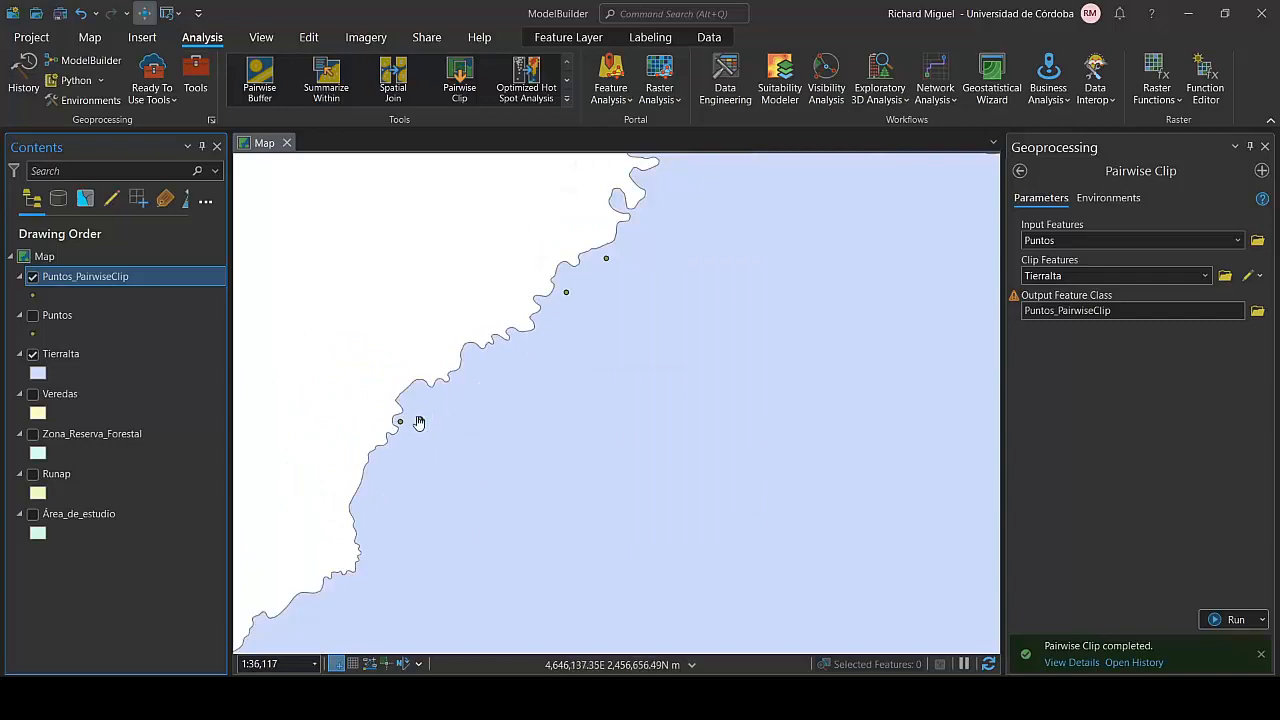
{"action": "scroll", "coordinate": [419, 422], "scroll_direction": "down", "scroll_amount": 5}
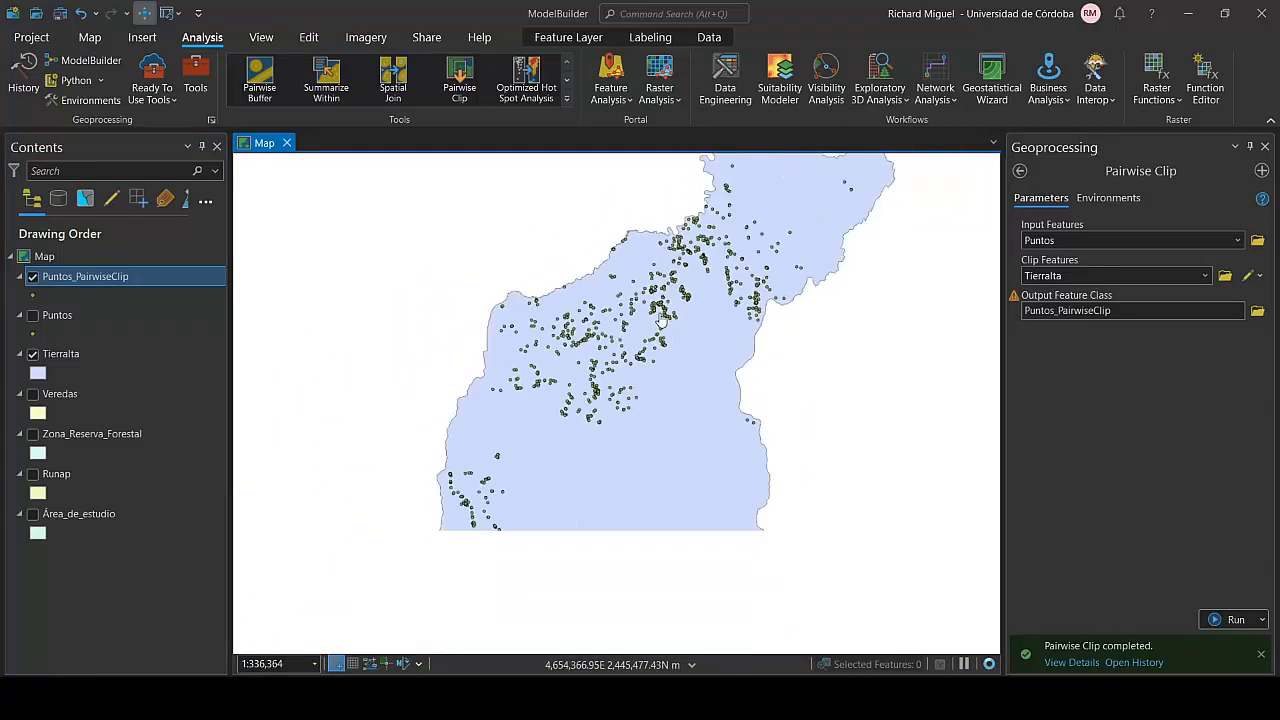
{"action": "scroll", "coordinate": [661, 321], "scroll_direction": "down", "scroll_amount": 1}
{"action": "left_click_drag", "start_coordinate": [661, 321], "coordinate": [627, 361]}
{"action": "scroll", "coordinate": [628, 362], "scroll_direction": "up", "scroll_amount": 1}
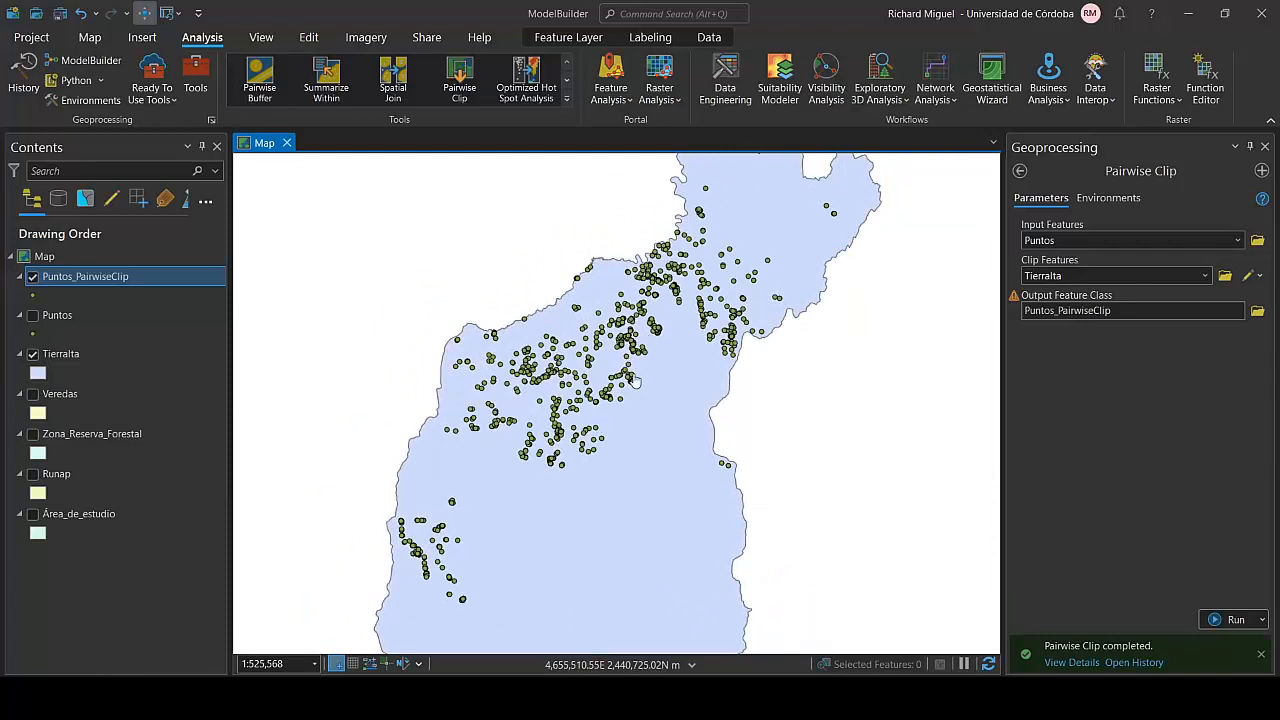
{"action": "left_click", "coordinate": [33, 277]}
{"action": "left_click", "coordinate": [33, 277]}
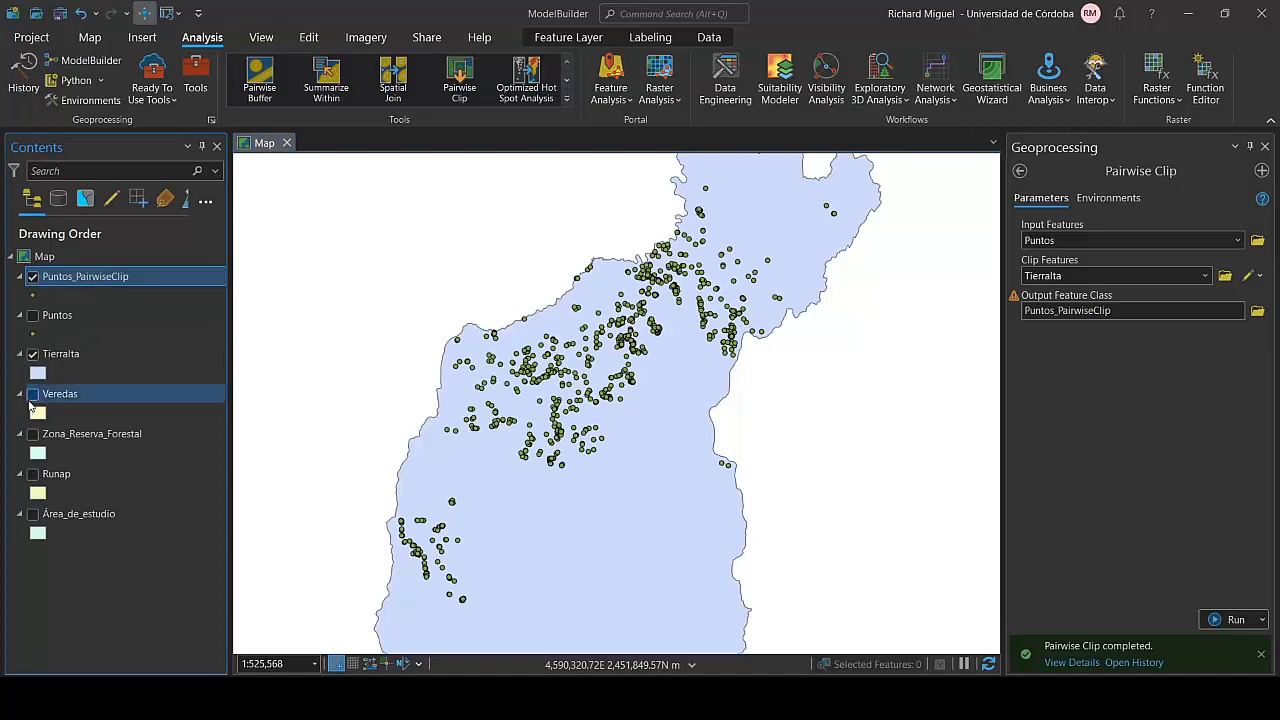
Display the Veredas layer and change the Tierralta polygon symbol to an unfilled thick black outline.
{"action": "left_click", "coordinate": [33, 394]}
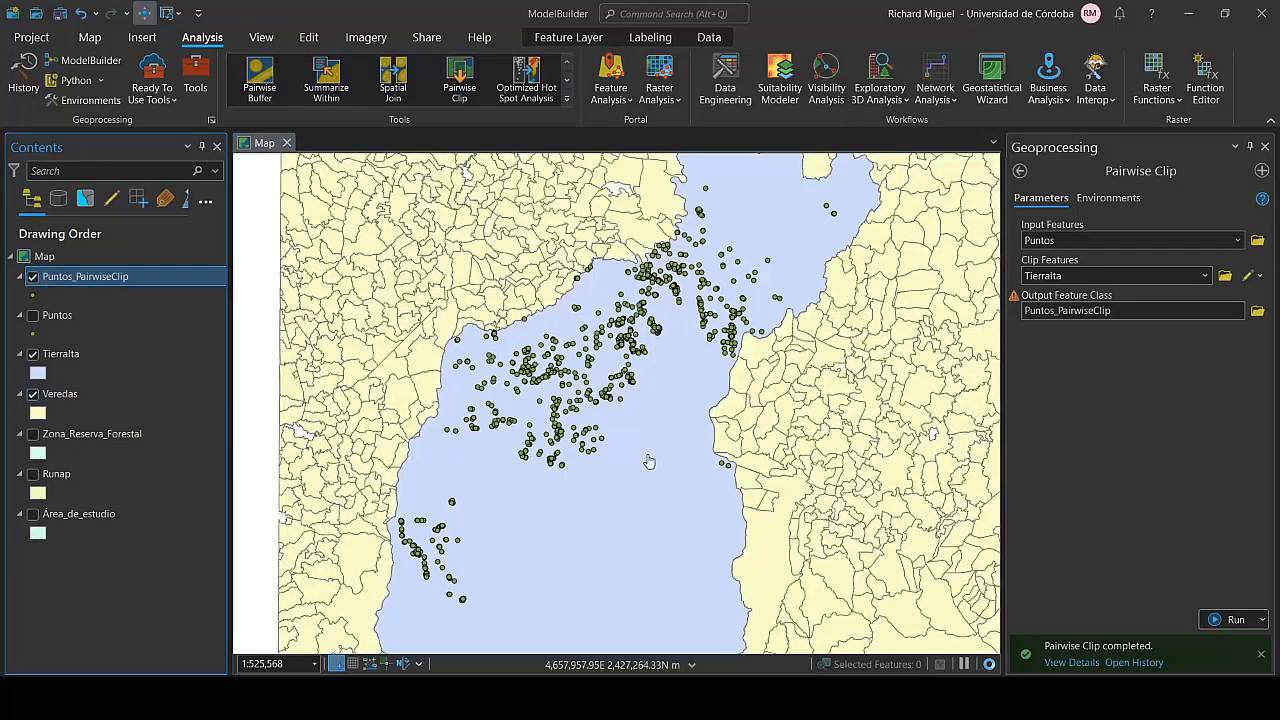
{"action": "scroll", "coordinate": [647, 455], "scroll_direction": "down", "scroll_amount": 1}
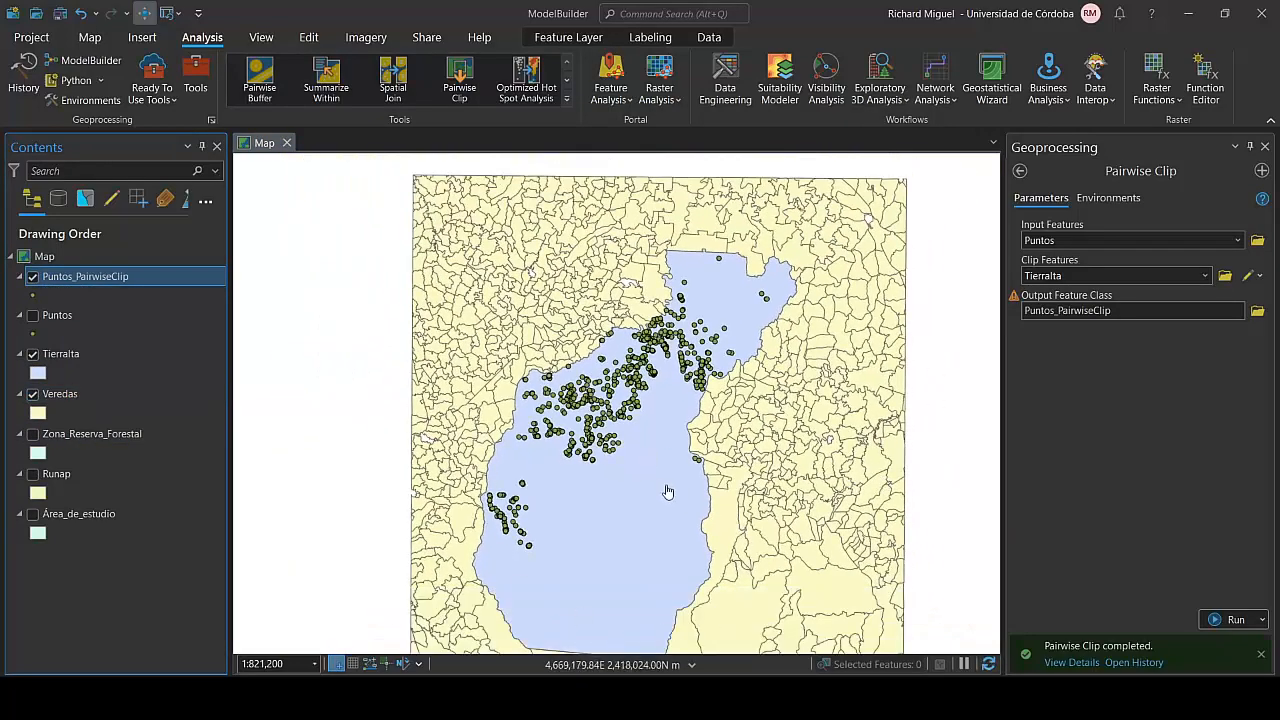
{"action": "left_click", "coordinate": [38, 373]}
{"action": "left_click", "coordinate": [1108, 315]}
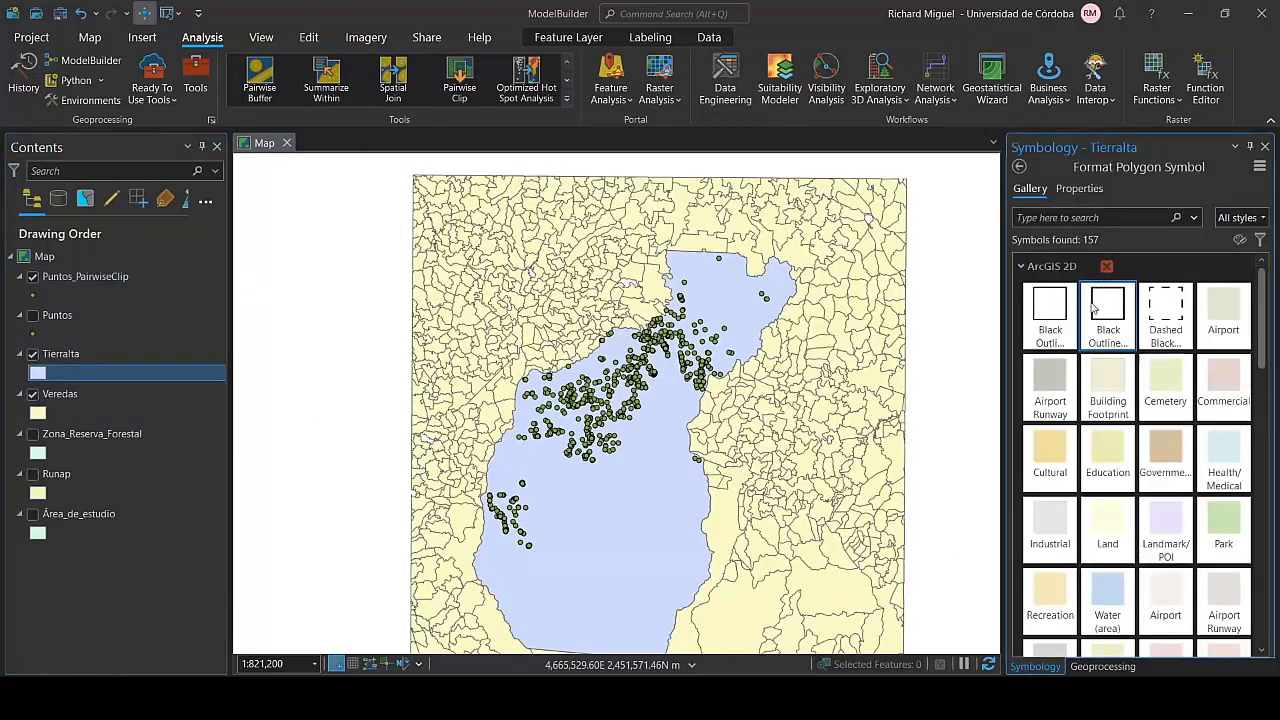
{"action": "left_click", "coordinate": [1266, 147]}
{"action": "left_click_drag", "start_coordinate": [672, 257], "coordinate": [681, 243]}
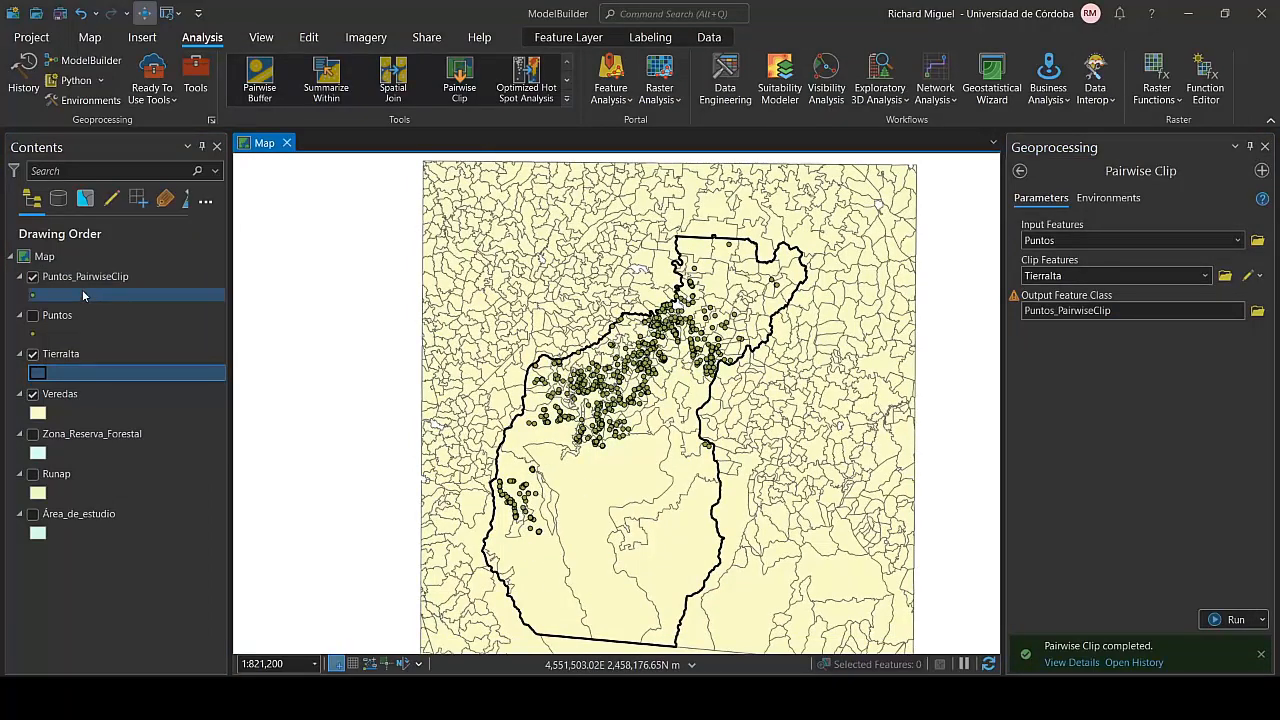
Hide Puntos_PairwiseClip and run Pairwise Clip on Veredas with Tierralta as the clip features, naming the output Veredas_PairwiseClip.
{"action": "left_click", "coordinate": [33, 277]}
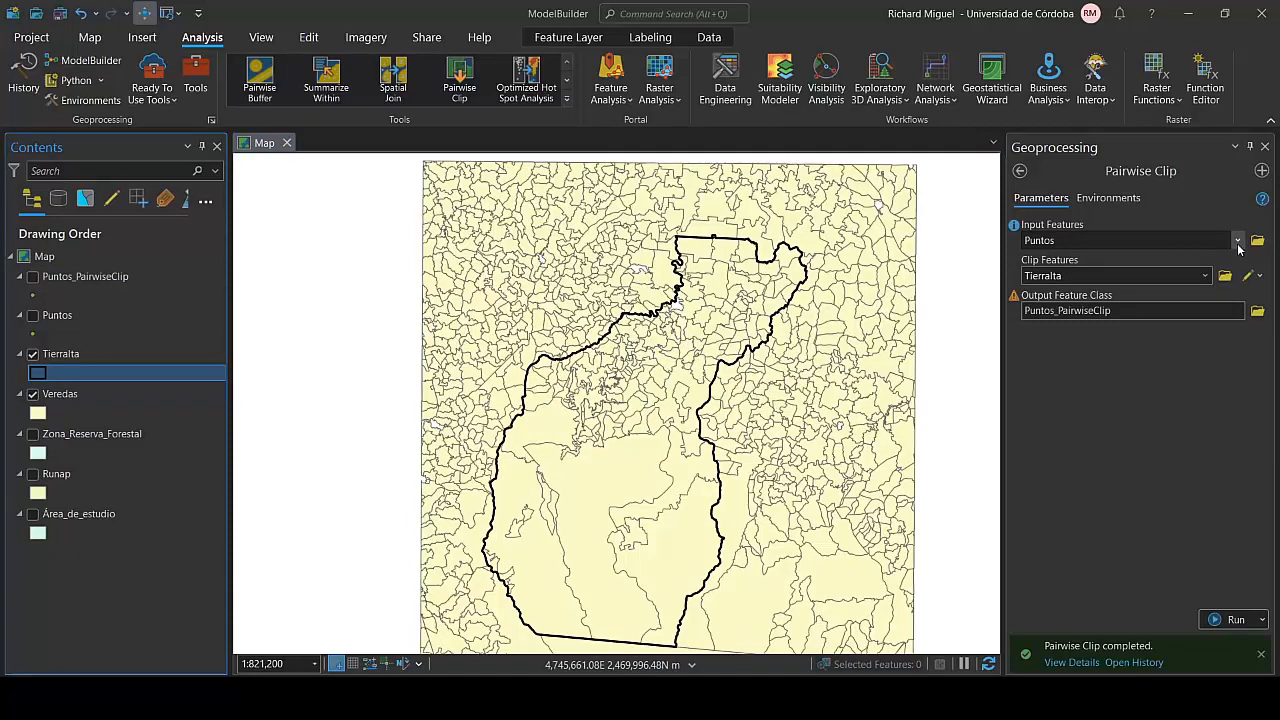
{"action": "left_click", "coordinate": [1238, 242]}
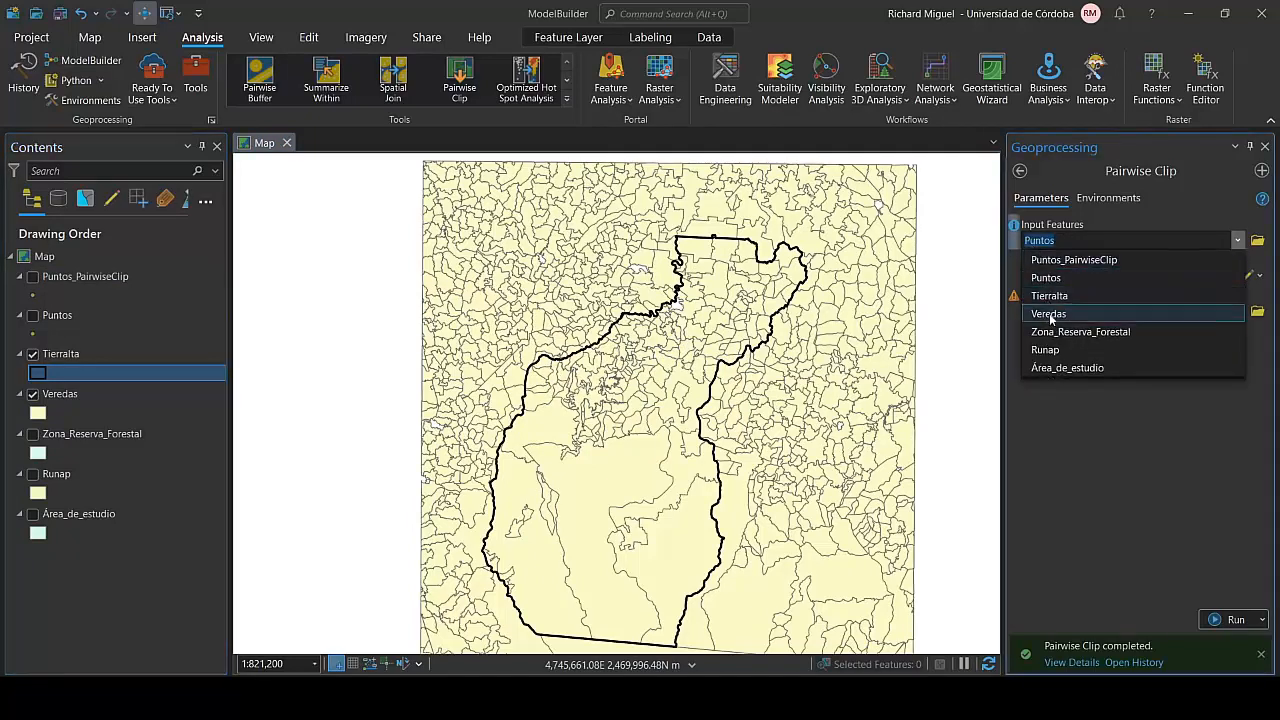
{"action": "left_click", "coordinate": [1050, 314]}
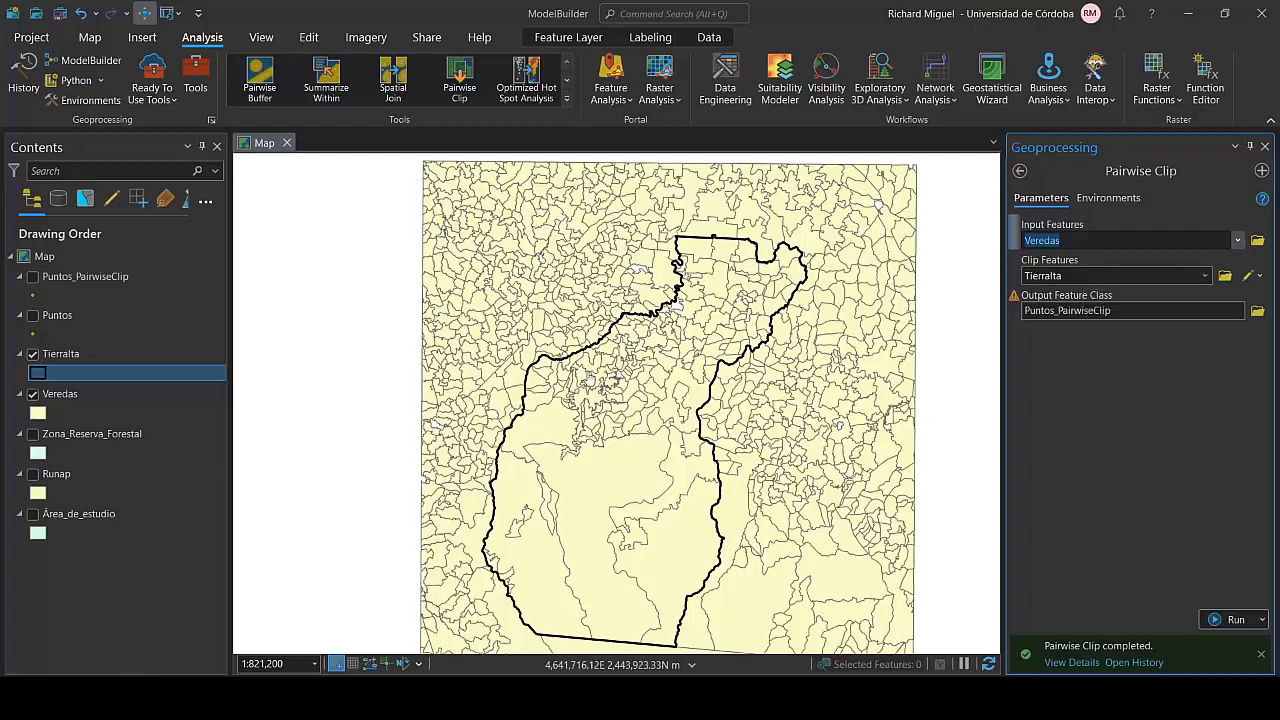
{"action": "left_click", "coordinate": [1240, 313]}
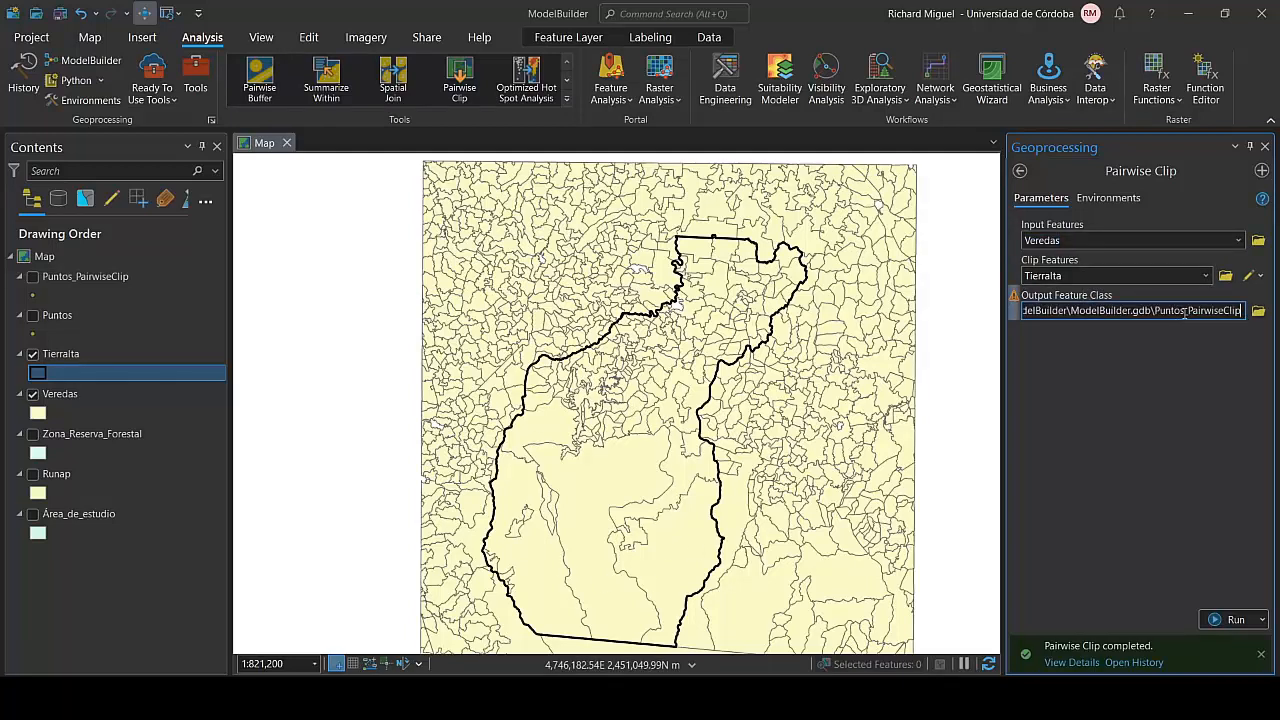
{"action": "left_click_drag", "start_coordinate": [1184, 313], "coordinate": [1155, 312]}
{"action": "type", "text": "Veredas"}
{"action": "left_click", "coordinate": [1026, 484]}
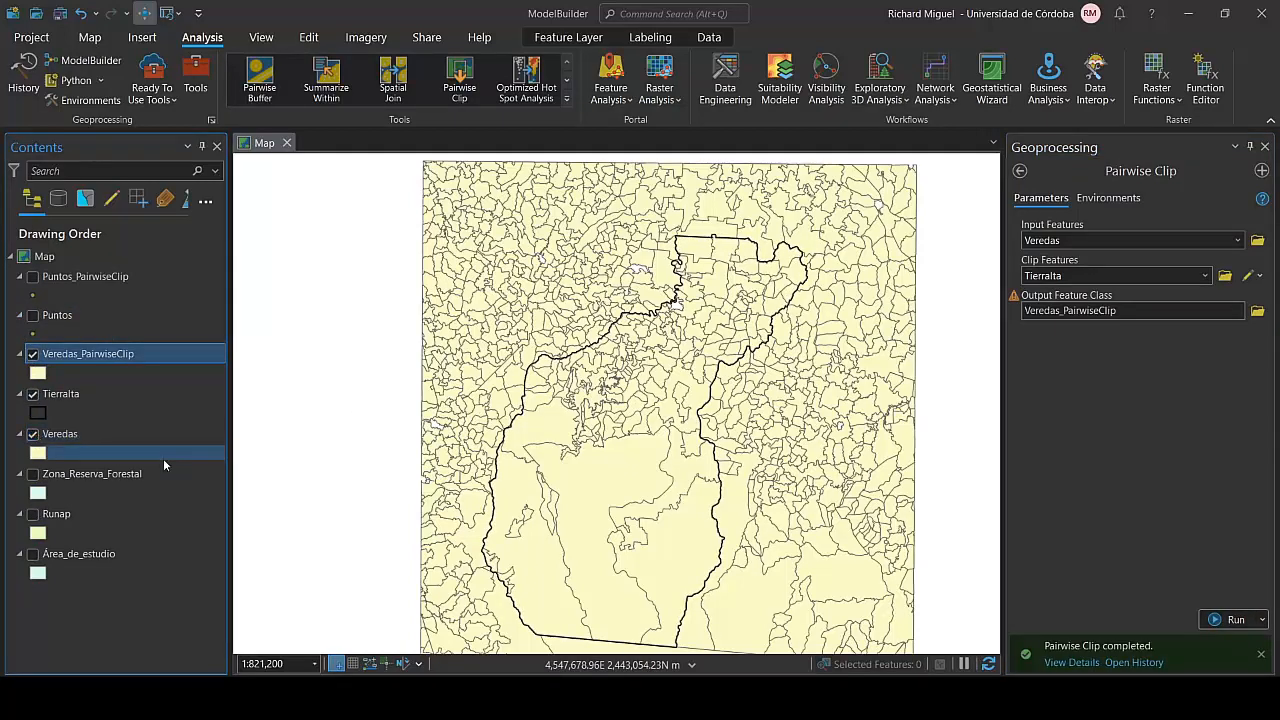
Compare the original Veredas layer with the clipped one on the map, leaving the original hidden.
{"action": "left_click", "coordinate": [32, 433]}
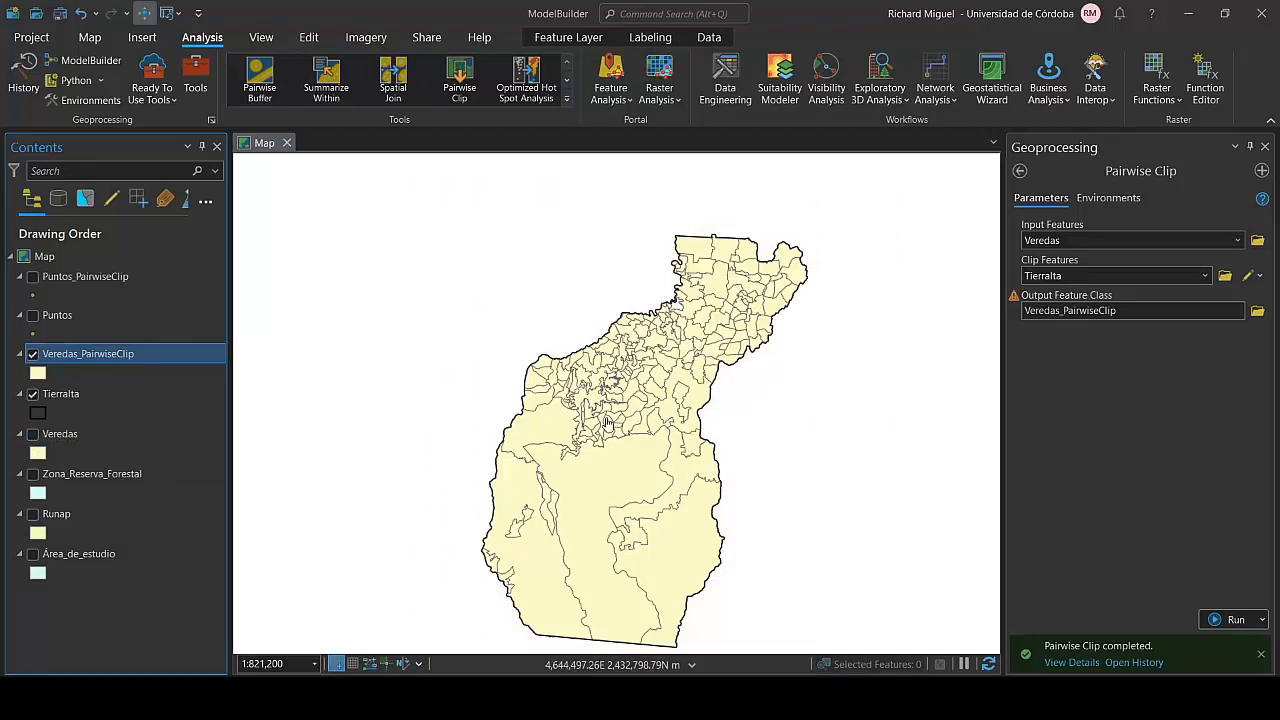
{"action": "left_click_drag", "start_coordinate": [600, 468], "coordinate": [606, 433]}
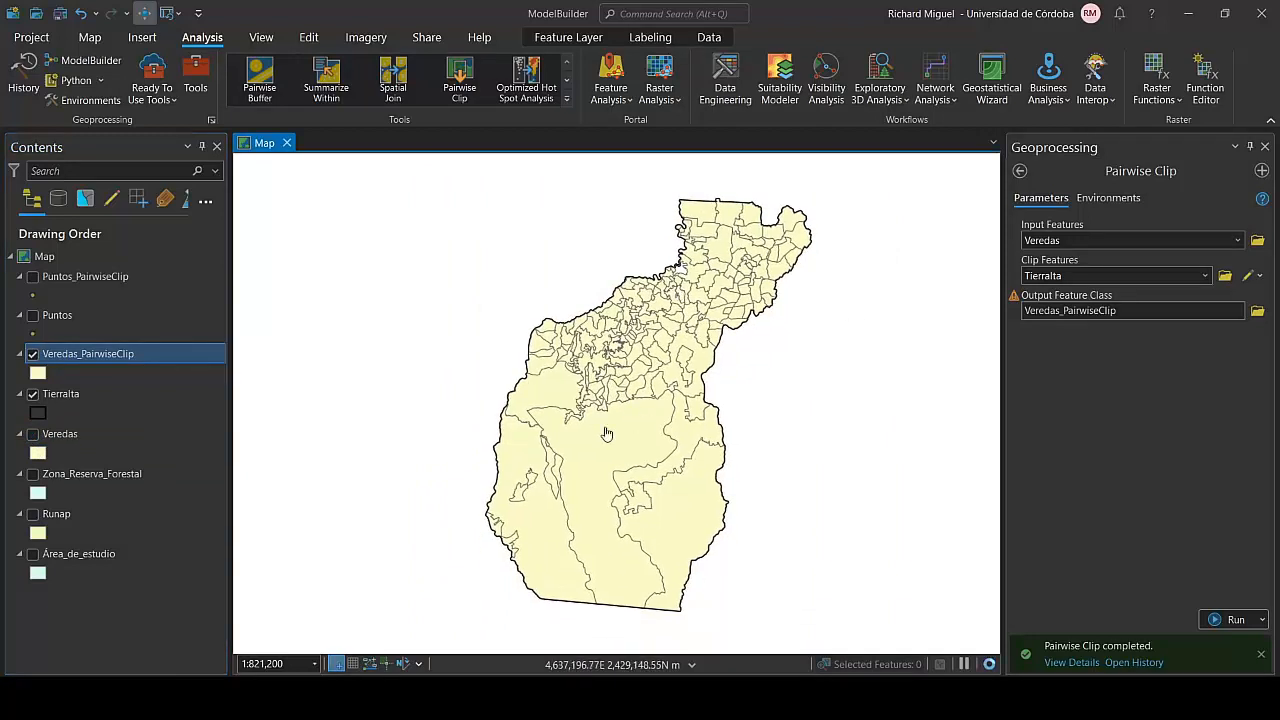
{"action": "left_click", "coordinate": [32, 433]}
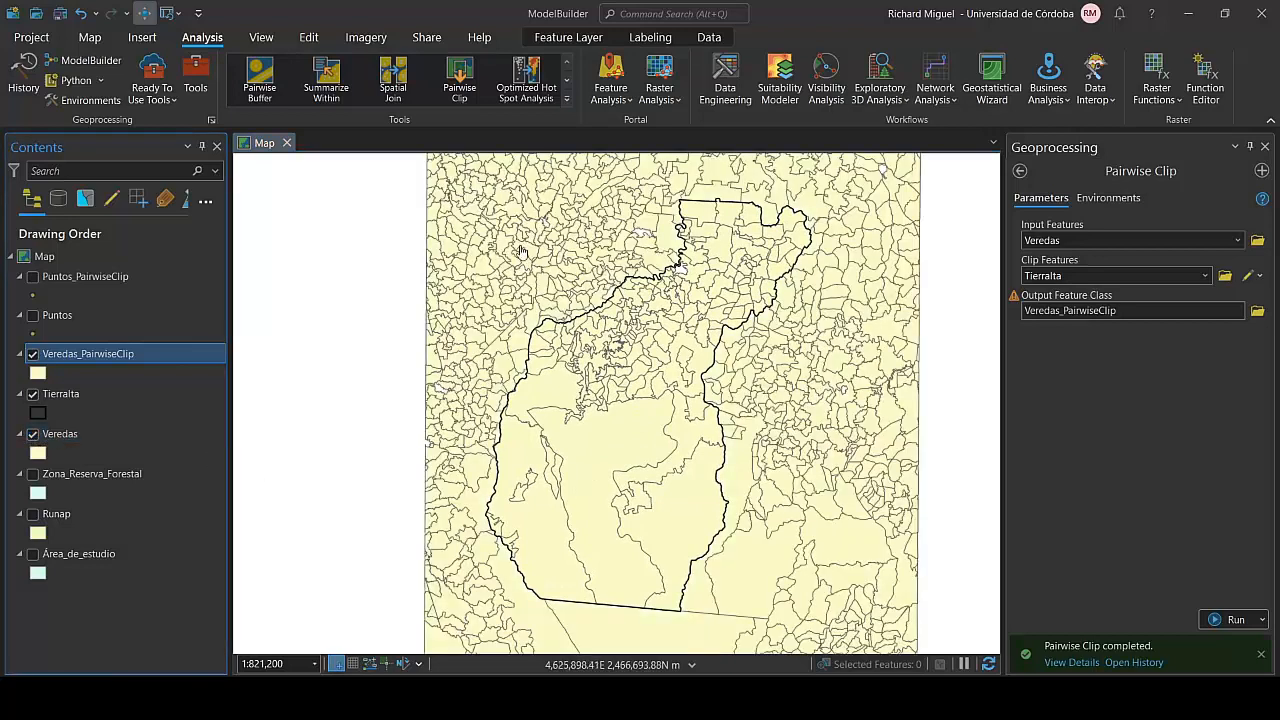
{"action": "left_click", "coordinate": [32, 434]}
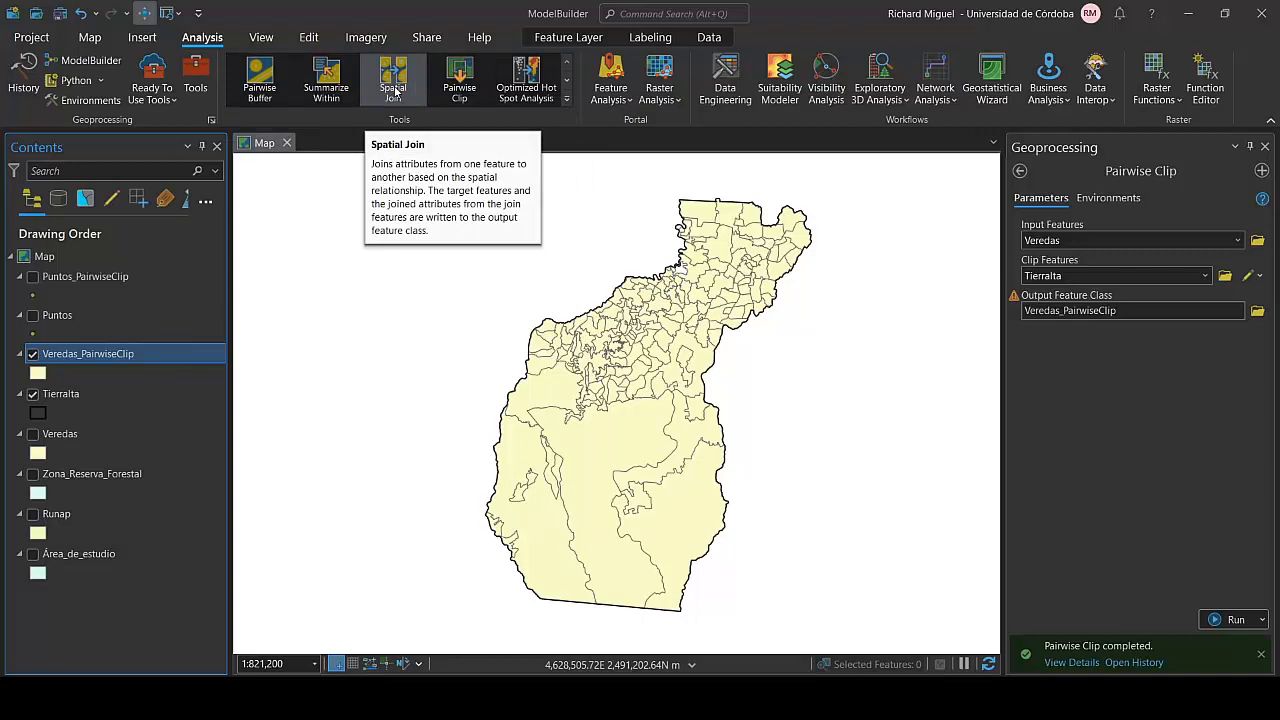
{"action": "left_click", "coordinate": [566, 99]}
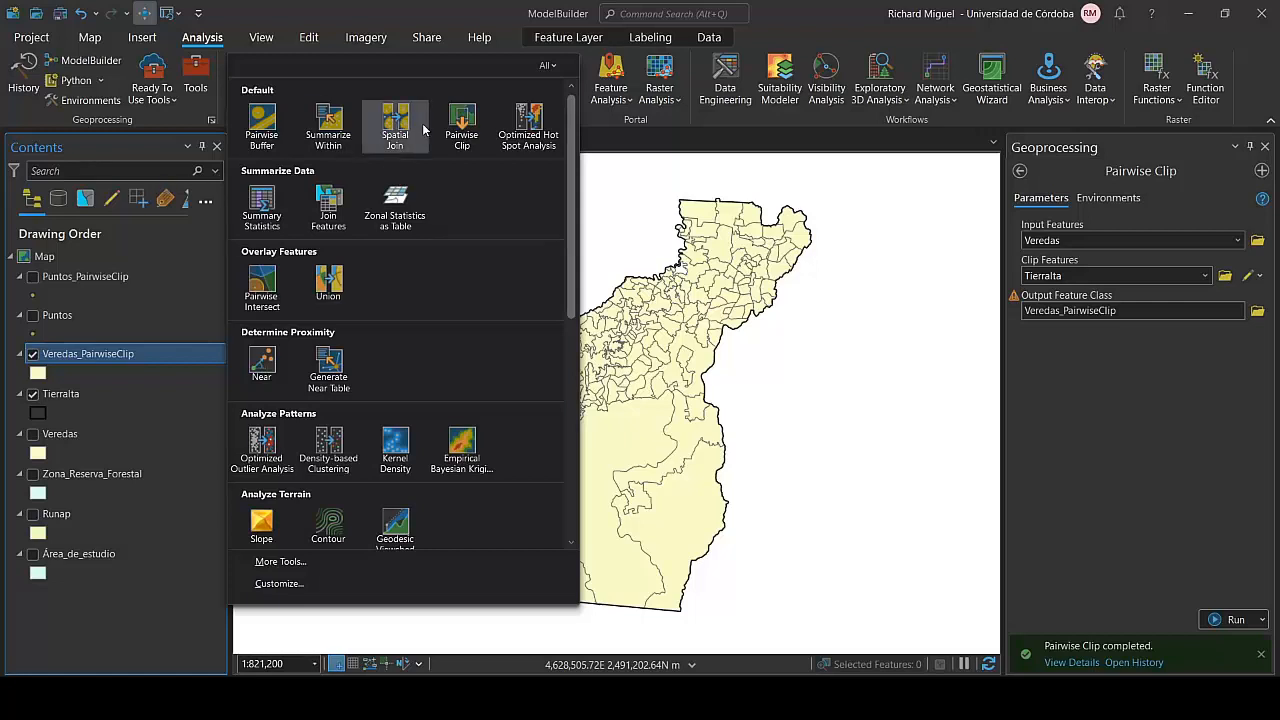
{"action": "left_click", "coordinate": [618, 135]}
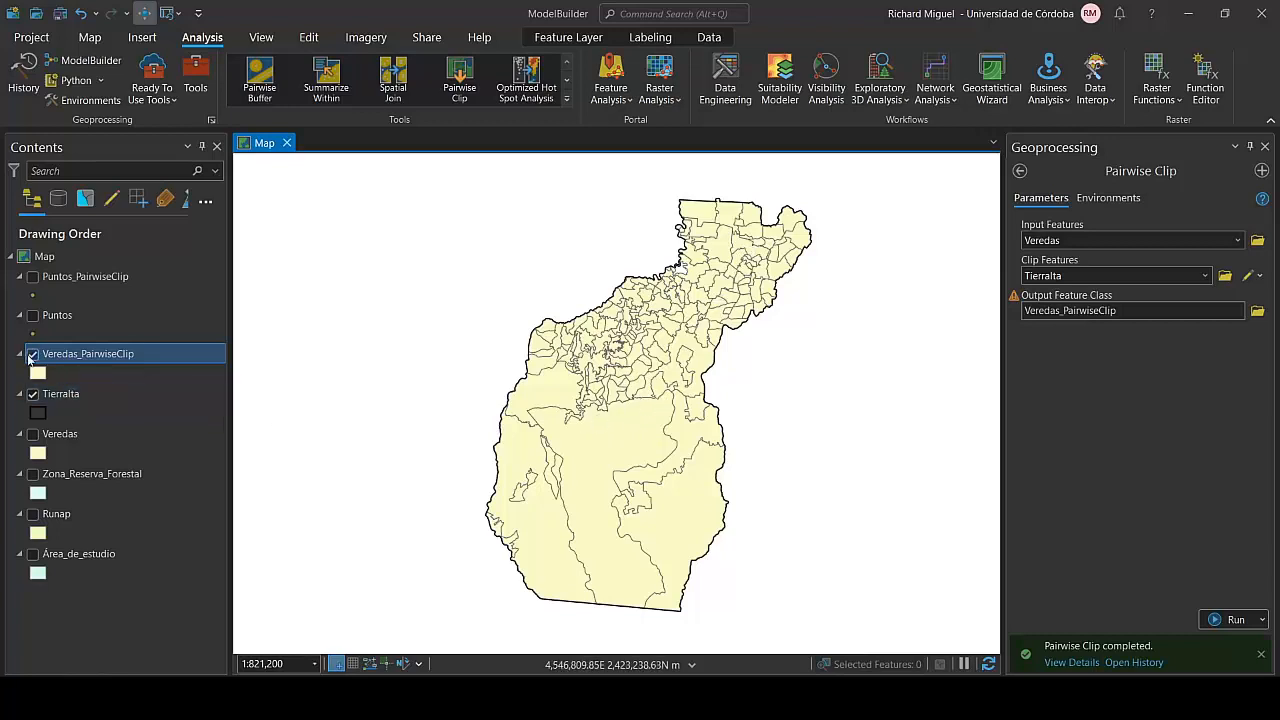
Hide Veredas_PairwiseClip, display Puntos_PairwiseClip and open its attribute table.
{"action": "left_click", "coordinate": [33, 355]}
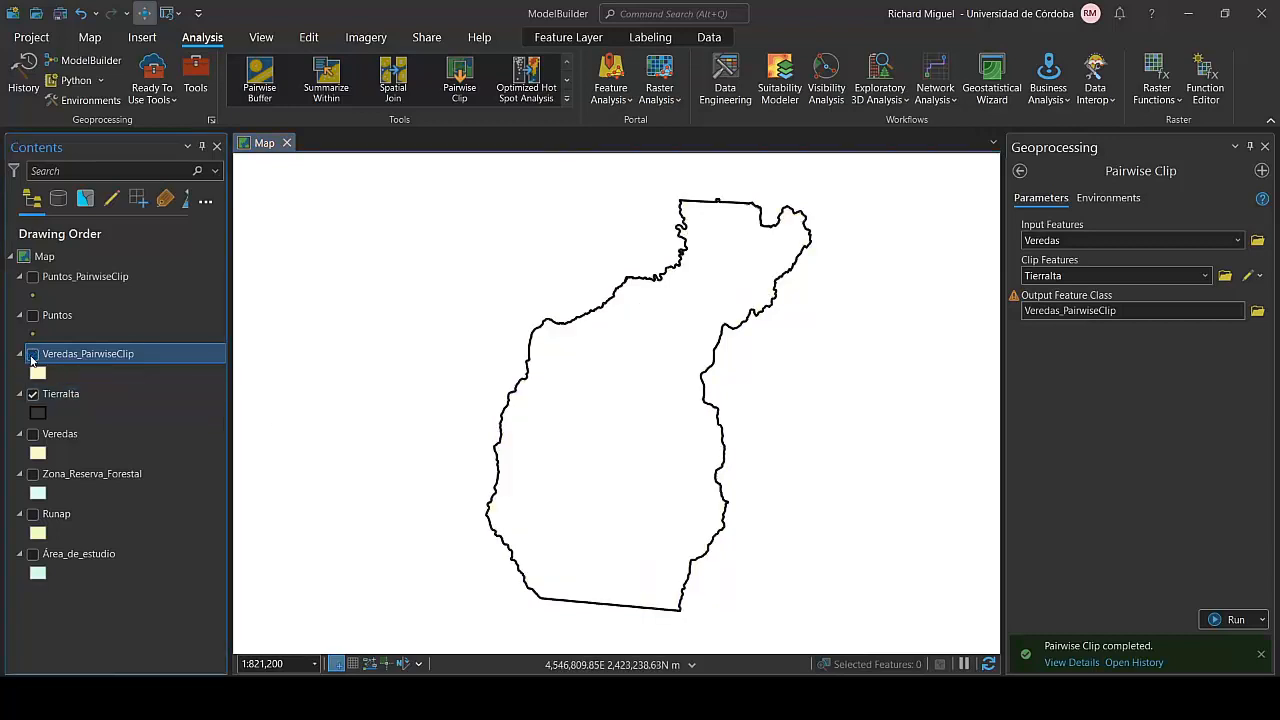
{"action": "left_click", "coordinate": [81, 277]}
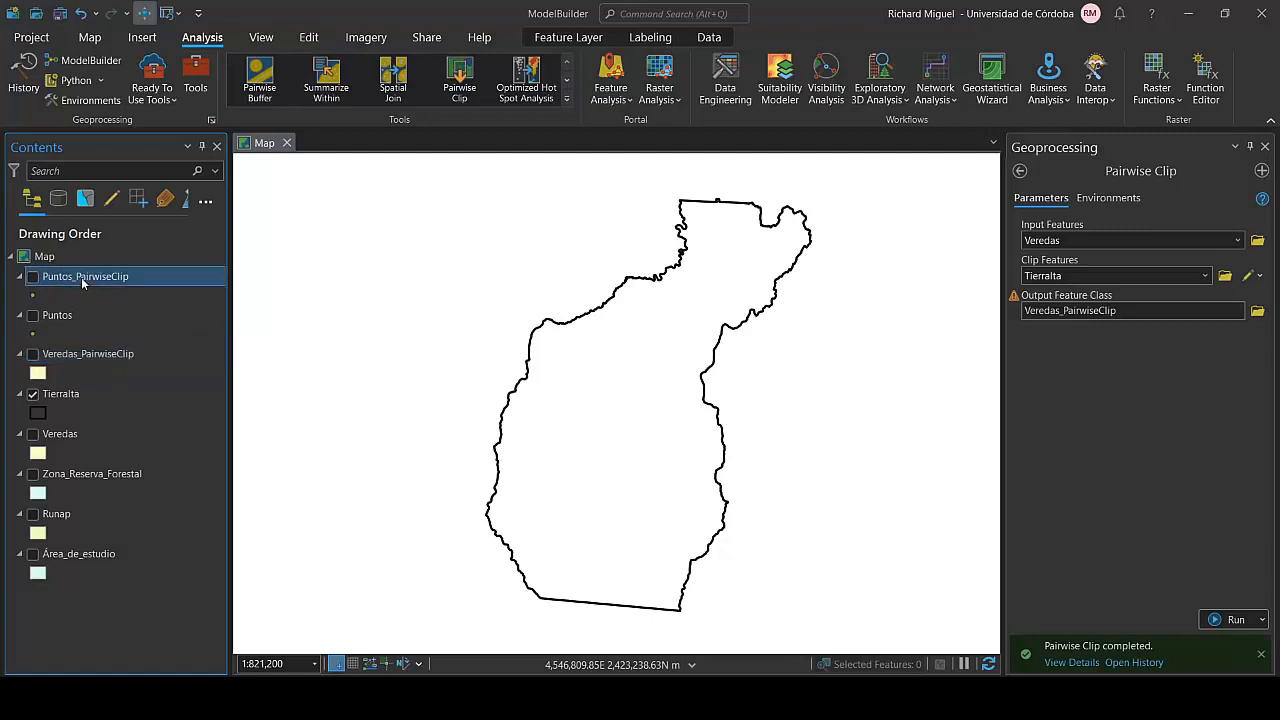
{"action": "left_click", "coordinate": [33, 277]}
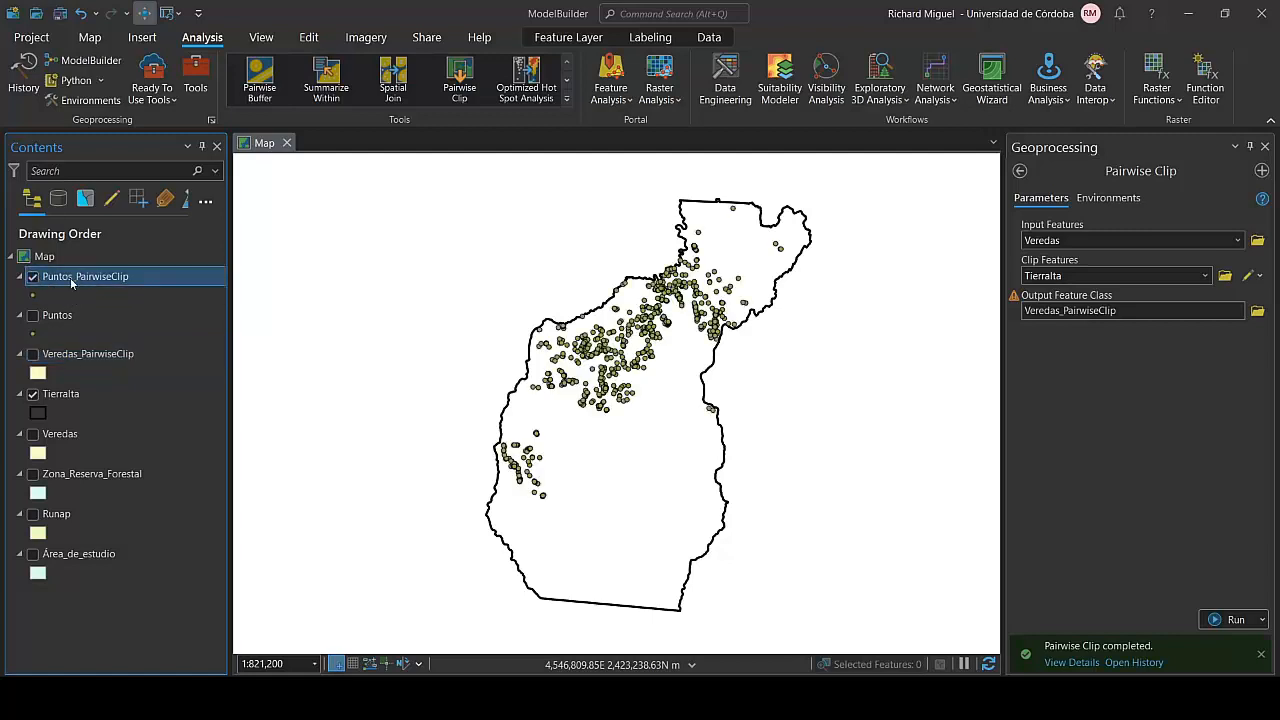
{"action": "right_click", "coordinate": [71, 283]}
{"action": "left_click", "coordinate": [128, 172]}
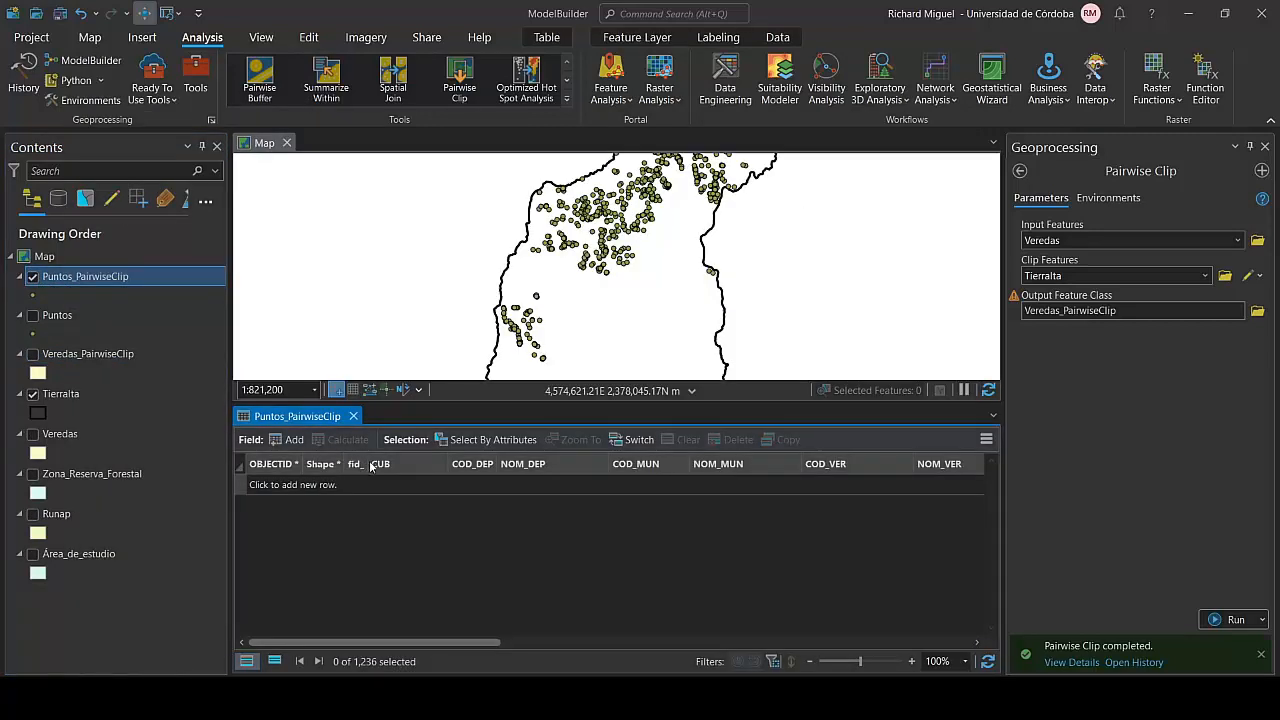
Delete the NOM_DEP, COD_MUN, NOM_MUN, COD_VER and NOM_VER fields from the Puntos_PairwiseClip table.
{"action": "left_click_drag", "start_coordinate": [552, 470], "coordinate": [852, 484]}
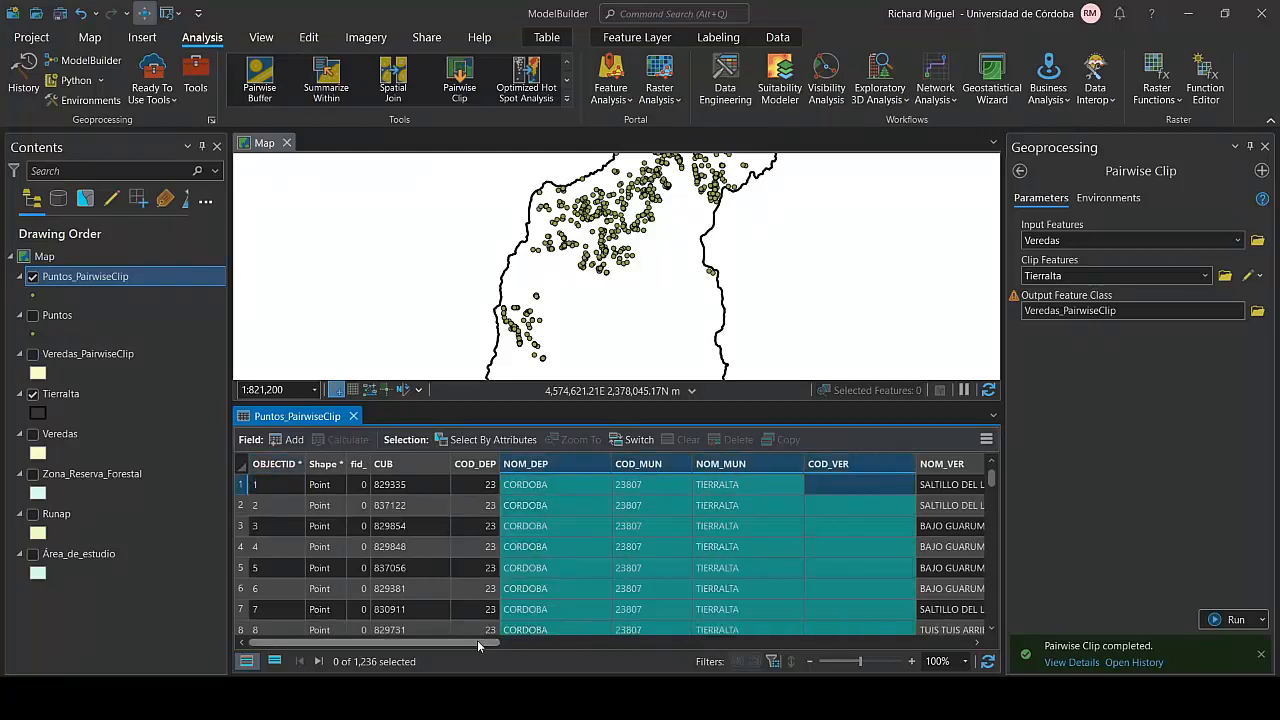
{"action": "left_click_drag", "start_coordinate": [477, 640], "coordinate": [518, 641]}
{"action": "left_click", "coordinate": [613, 462], "text": "shift"}
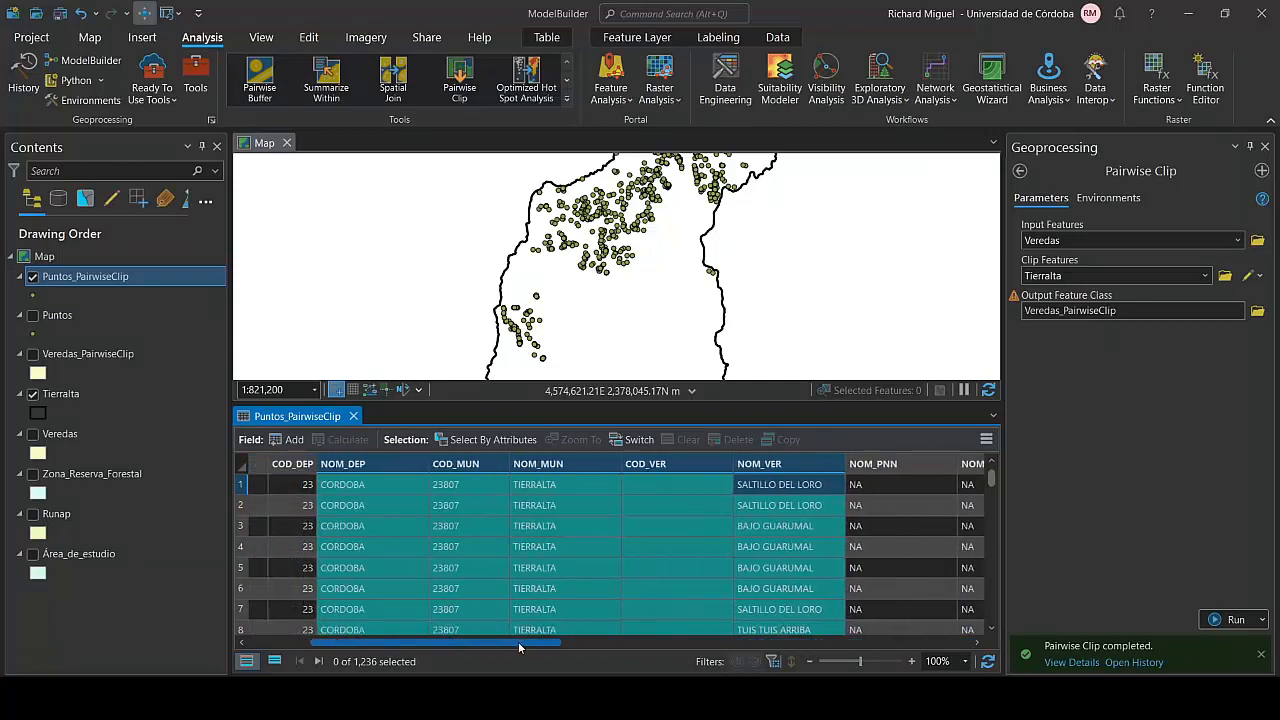
{"action": "right_click", "coordinate": [389, 464]}
{"action": "left_click", "coordinate": [431, 432]}
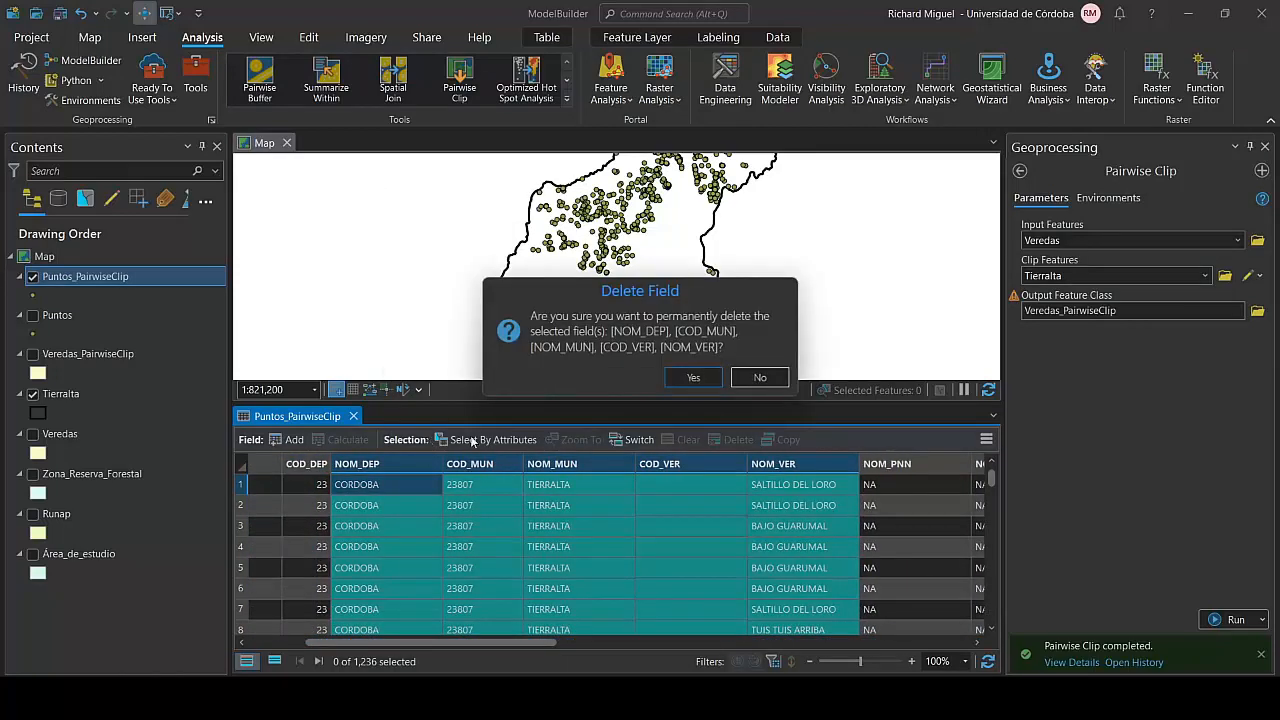
{"action": "left_click", "coordinate": [699, 380]}
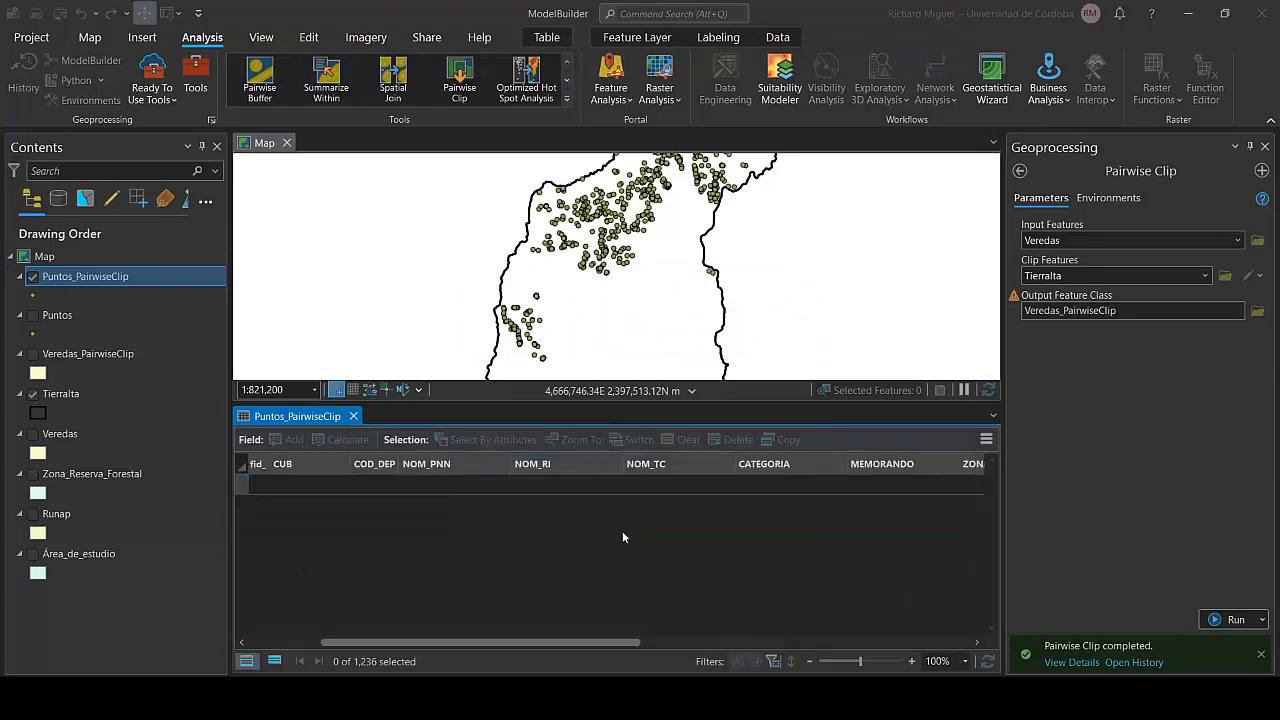
Delete the COD_DEP field from the Puntos_PairwiseClip table and close the table.
{"action": "left_click", "coordinate": [378, 465]}
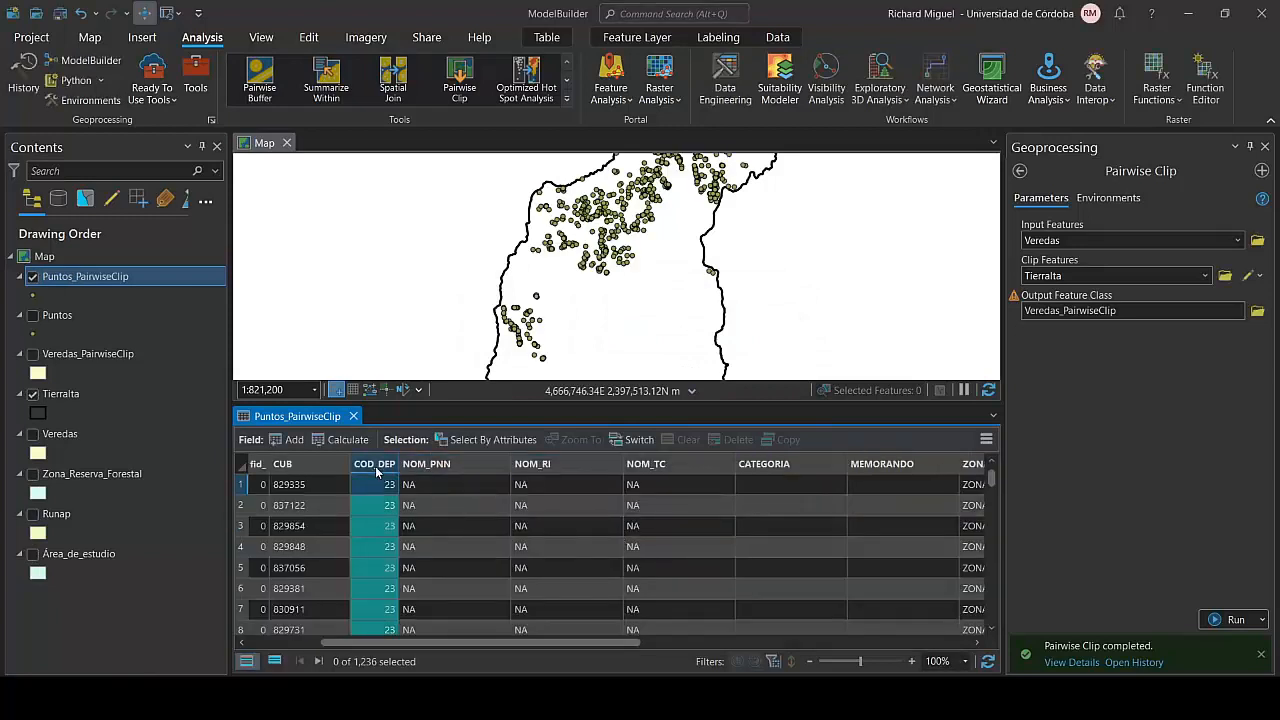
{"action": "right_click", "coordinate": [380, 466]}
{"action": "left_click", "coordinate": [389, 481]}
{"action": "left_click", "coordinate": [699, 380]}
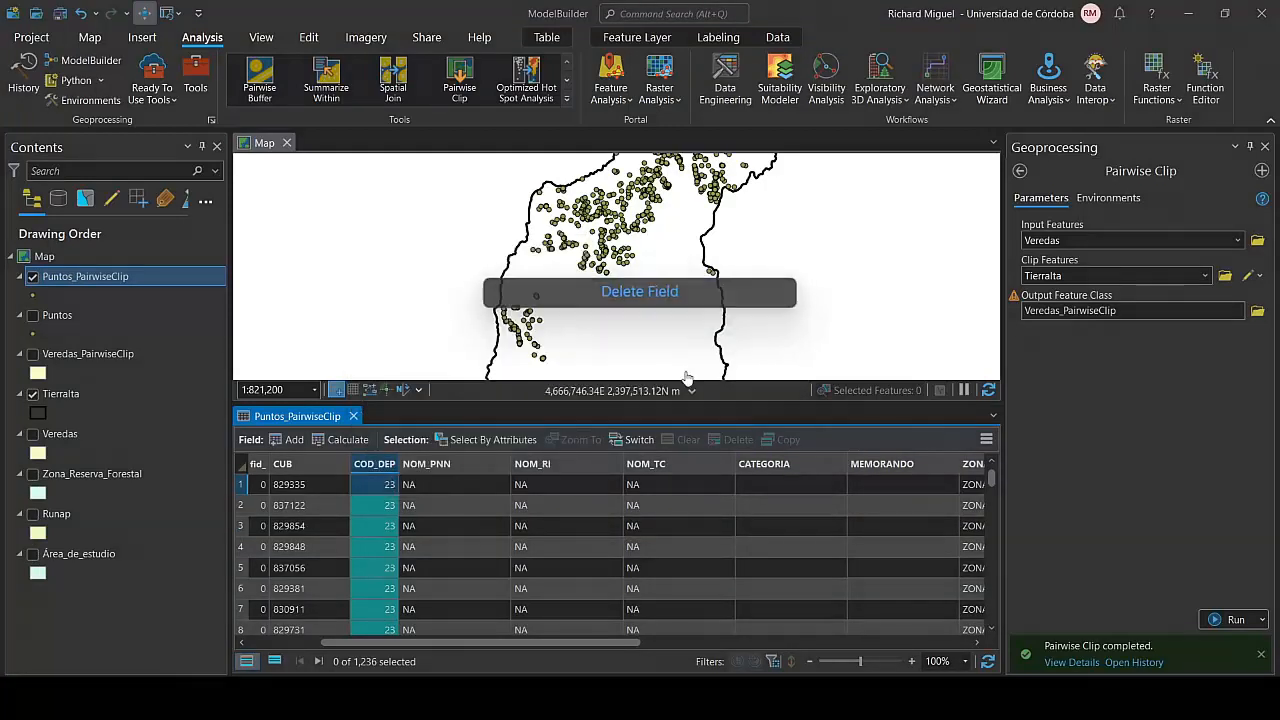
{"action": "left_click_drag", "start_coordinate": [540, 643], "coordinate": [456, 641]}
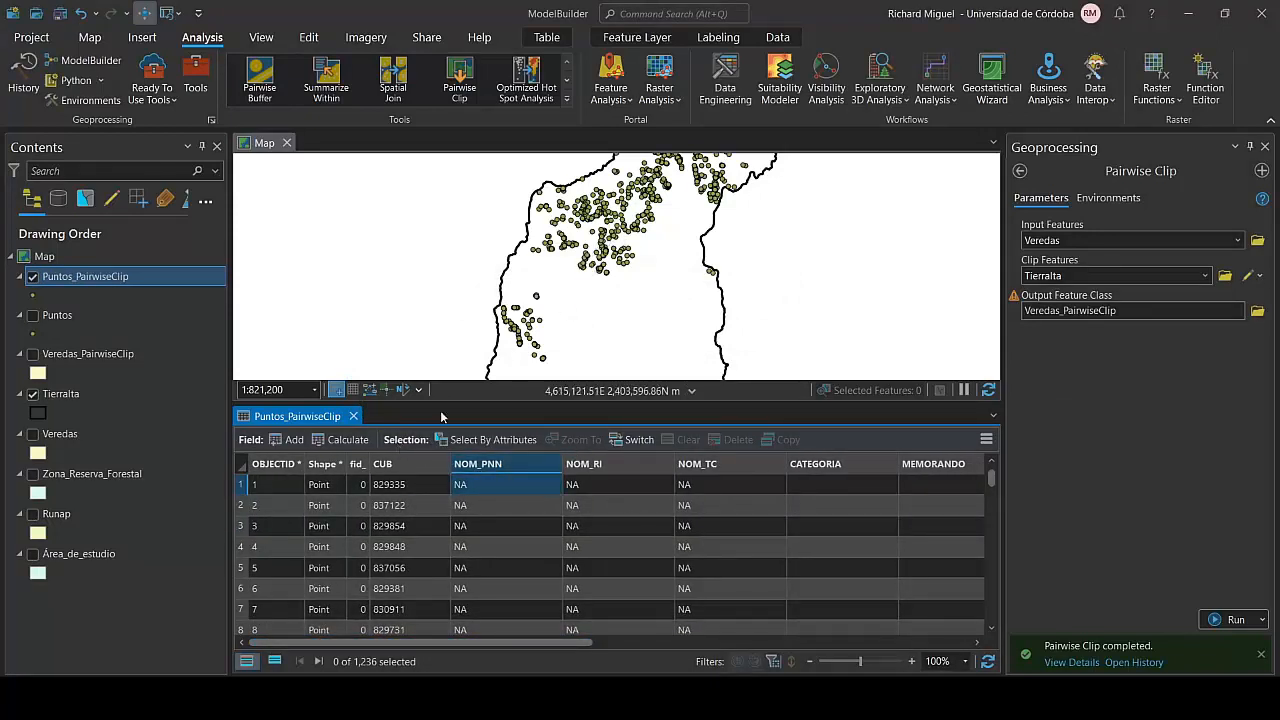
{"action": "left_click", "coordinate": [353, 416]}
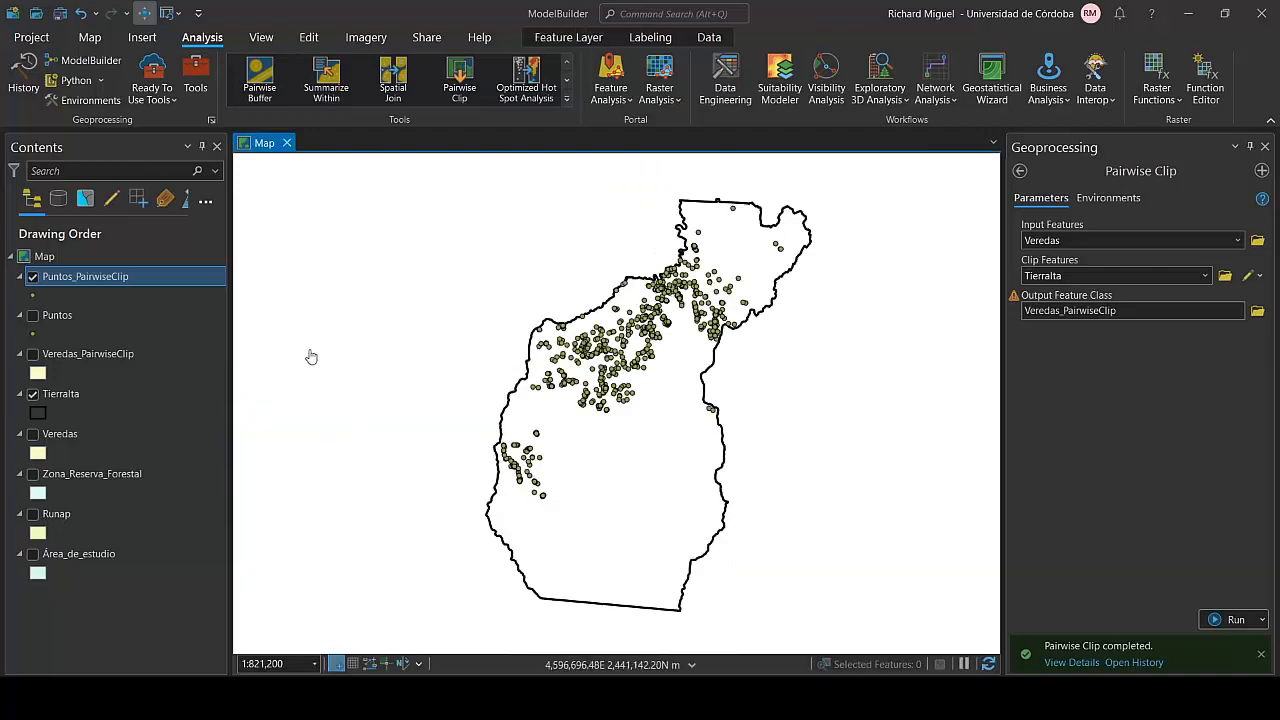
Display Veredas_PairwiseClip beneath the clipped points and review the remaining fields in the Puntos_PairwiseClip attribute table.
{"action": "left_click", "coordinate": [33, 436]}
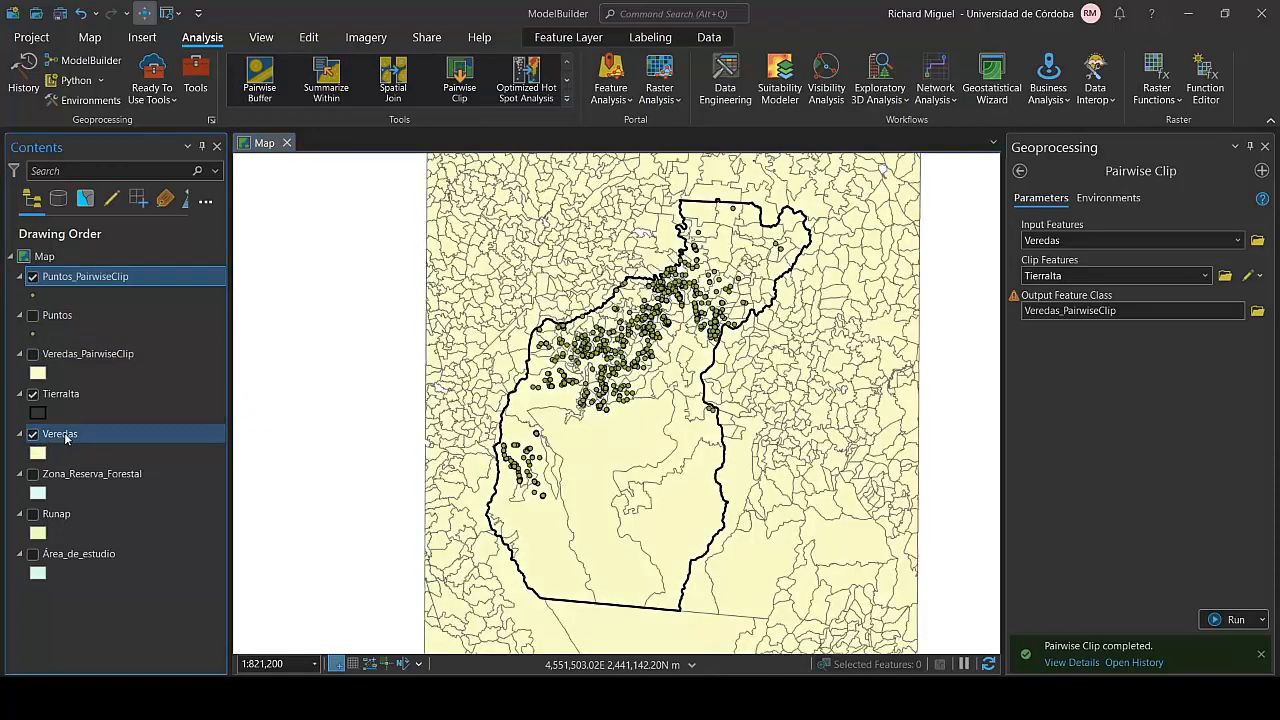
{"action": "left_click", "coordinate": [33, 436]}
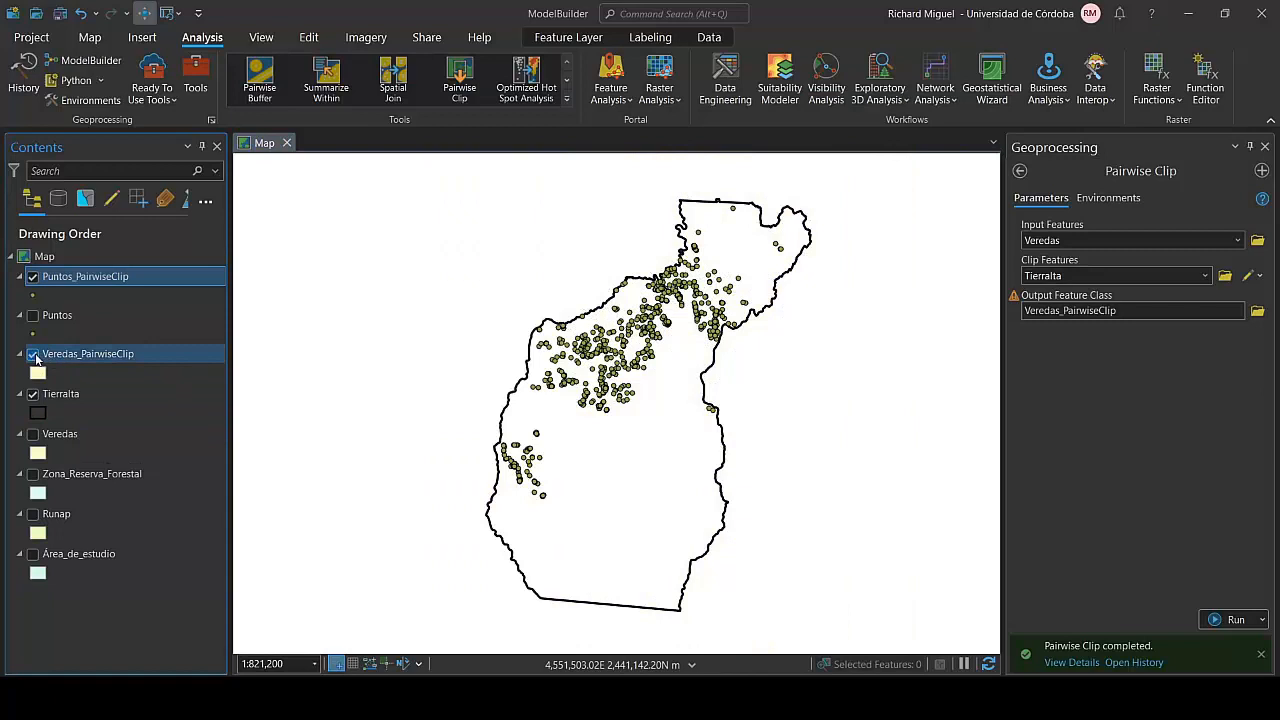
{"action": "left_click", "coordinate": [33, 354]}
{"action": "right_click", "coordinate": [56, 354]}
{"action": "left_click", "coordinate": [115, 80]}
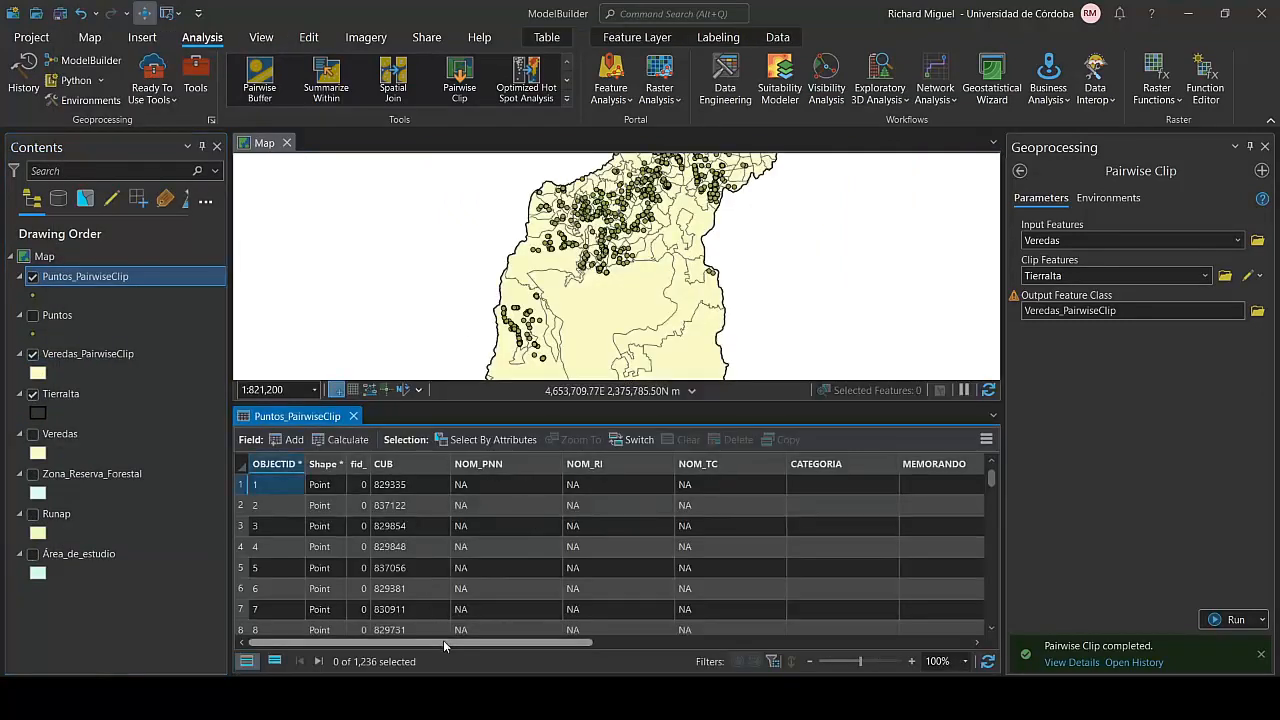
{"action": "left_click_drag", "start_coordinate": [443, 640], "coordinate": [524, 643]}
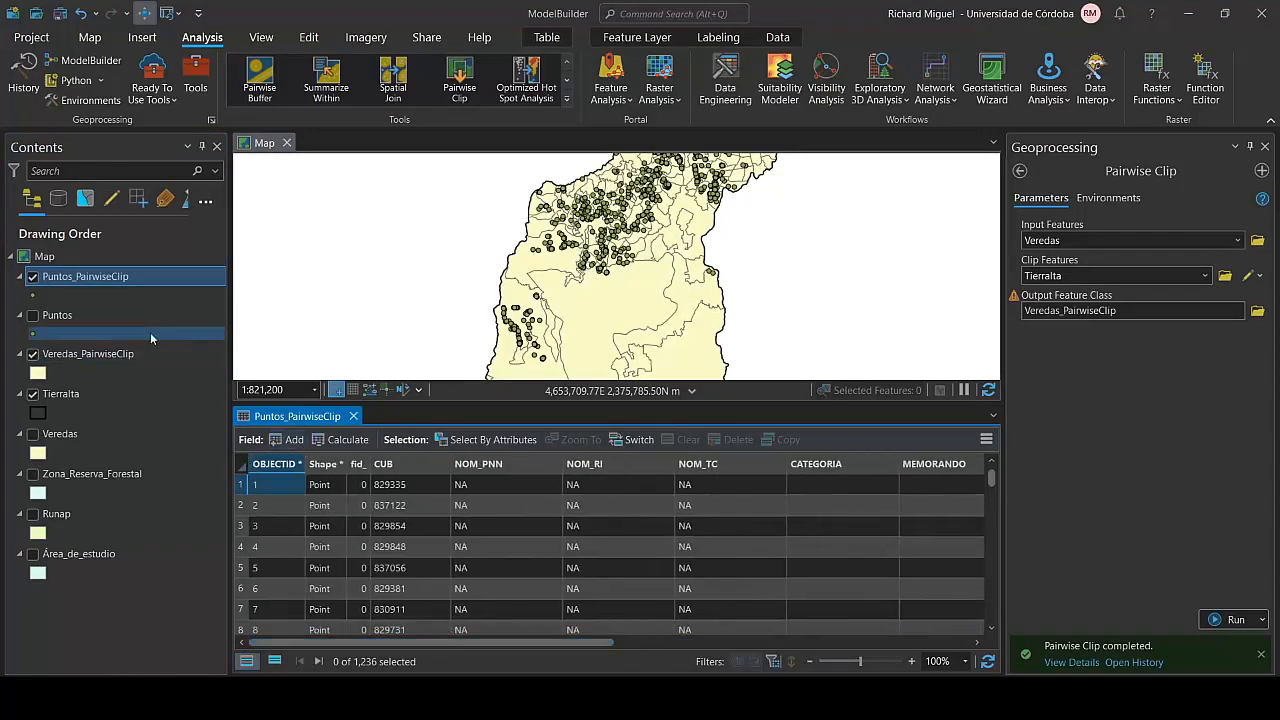
{"action": "left_click", "coordinate": [353, 418]}
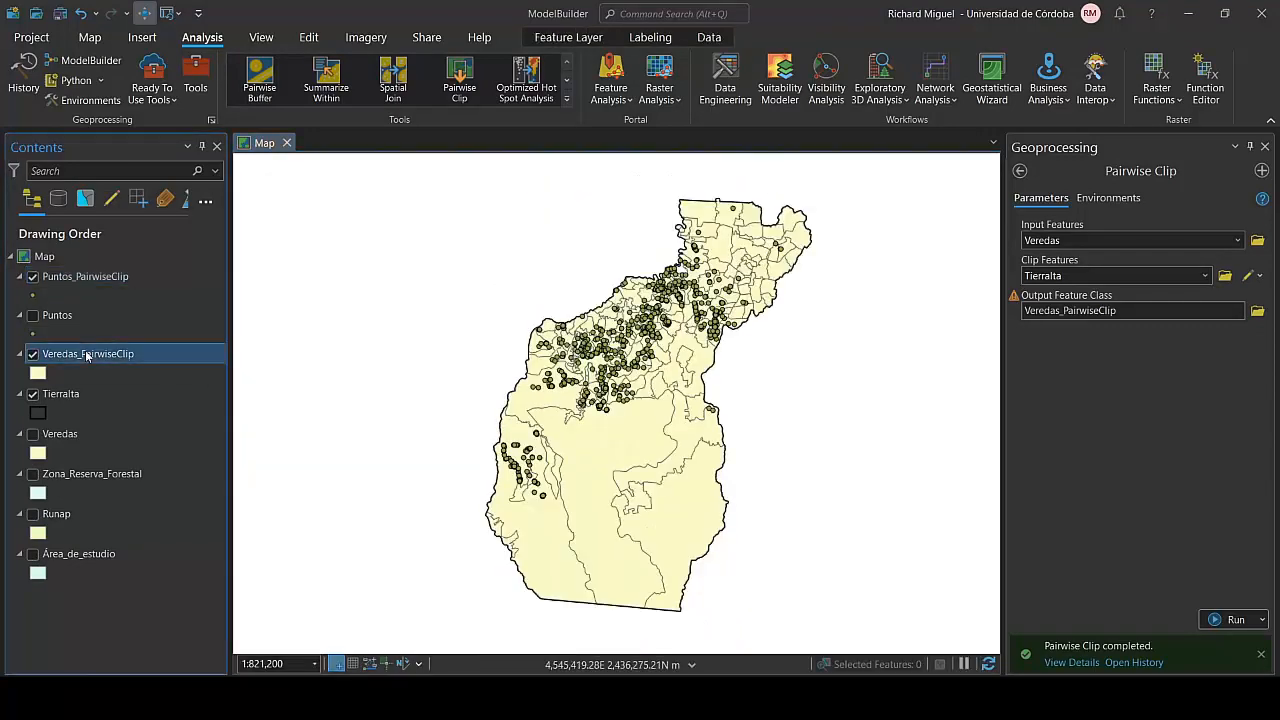
Review the department, municipality and vereda fields in the Veredas_PairwiseClip attribute table.
{"action": "right_click", "coordinate": [86, 354]}
{"action": "left_click", "coordinate": [145, 80]}
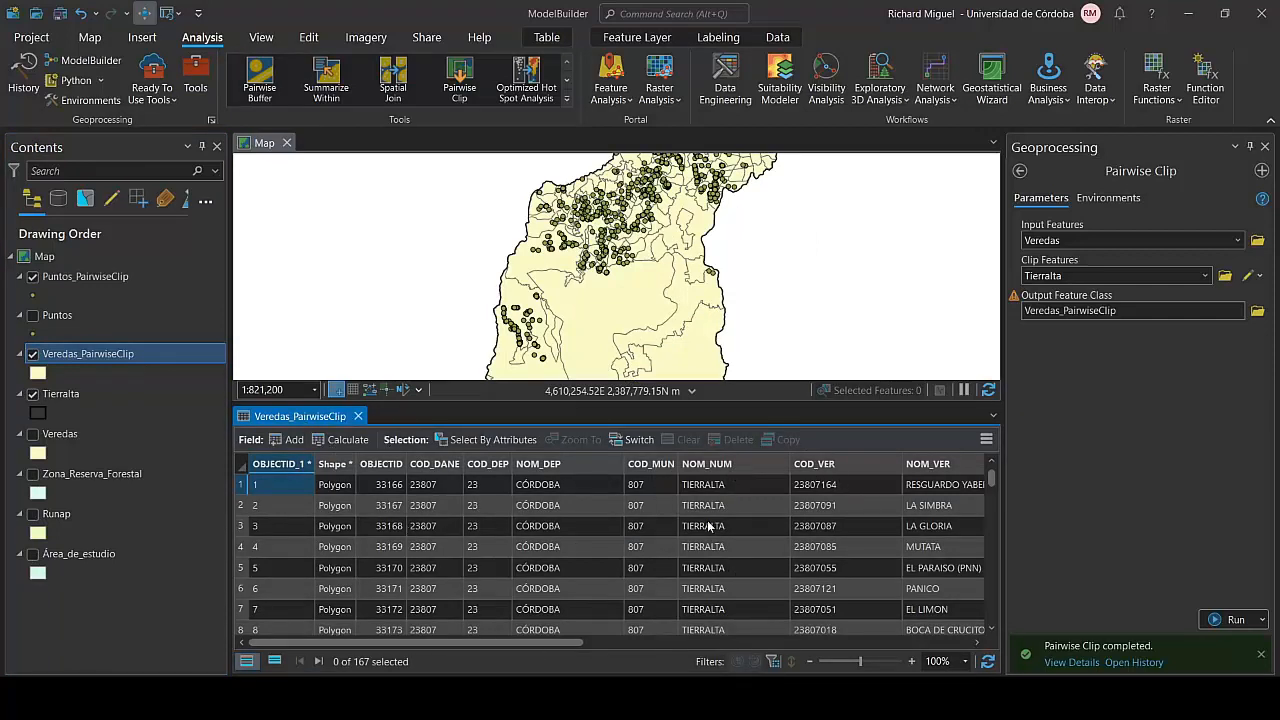
{"action": "left_click", "coordinate": [358, 416]}
Inspect the attributes of one clipped point and of the vereda polygon around it on the map.
{"action": "scroll", "coordinate": [451, 534], "scroll_direction": "up", "scroll_amount": 5}
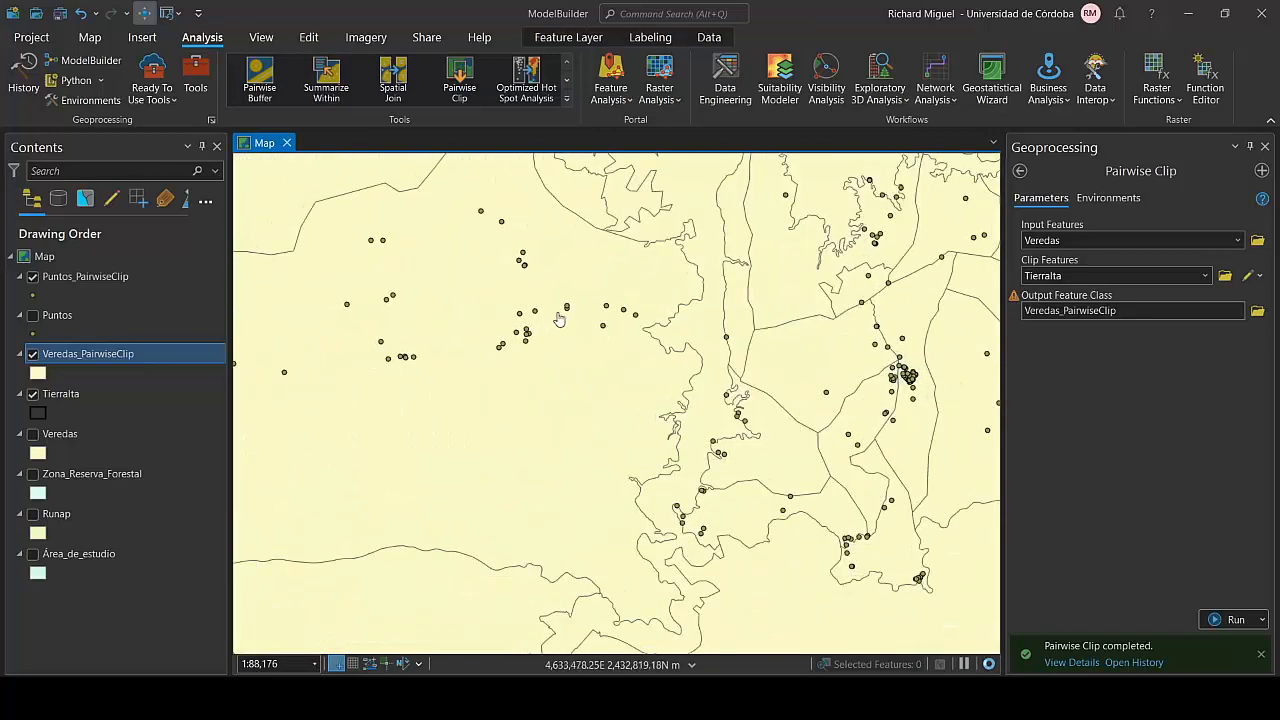
{"action": "scroll", "coordinate": [568, 312], "scroll_direction": "up", "scroll_amount": 4}
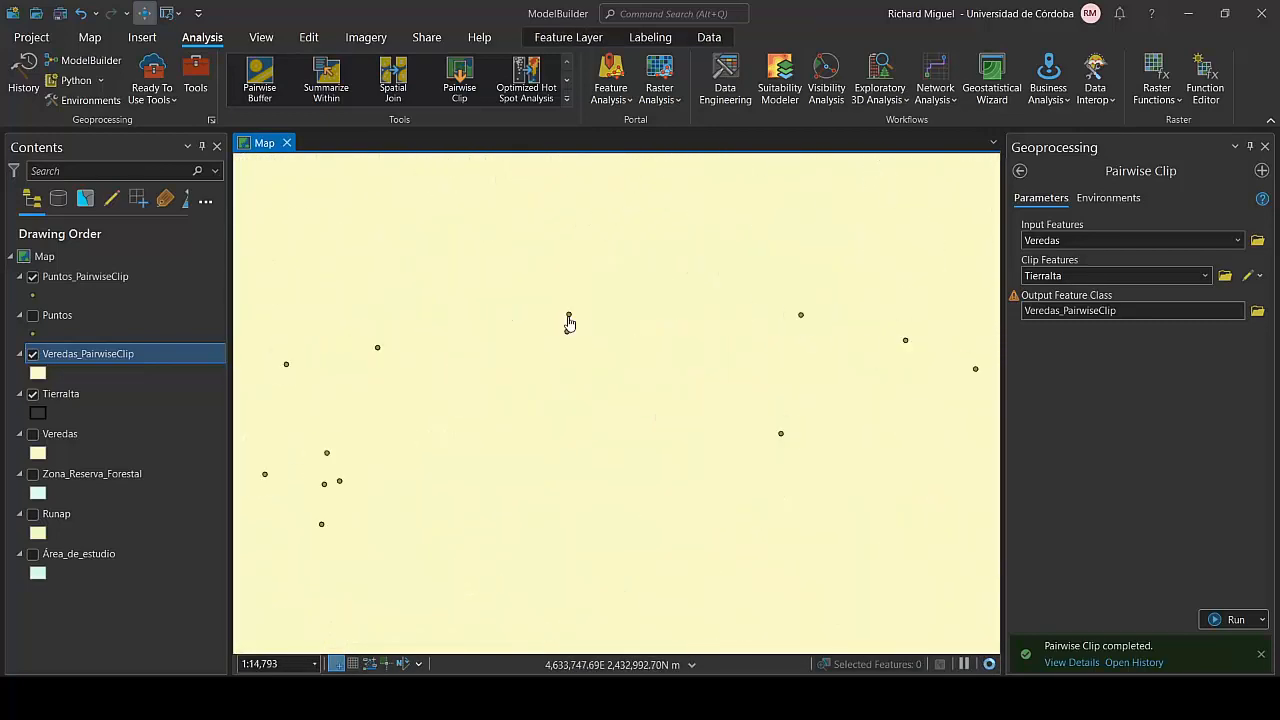
{"action": "left_click", "coordinate": [569, 319]}
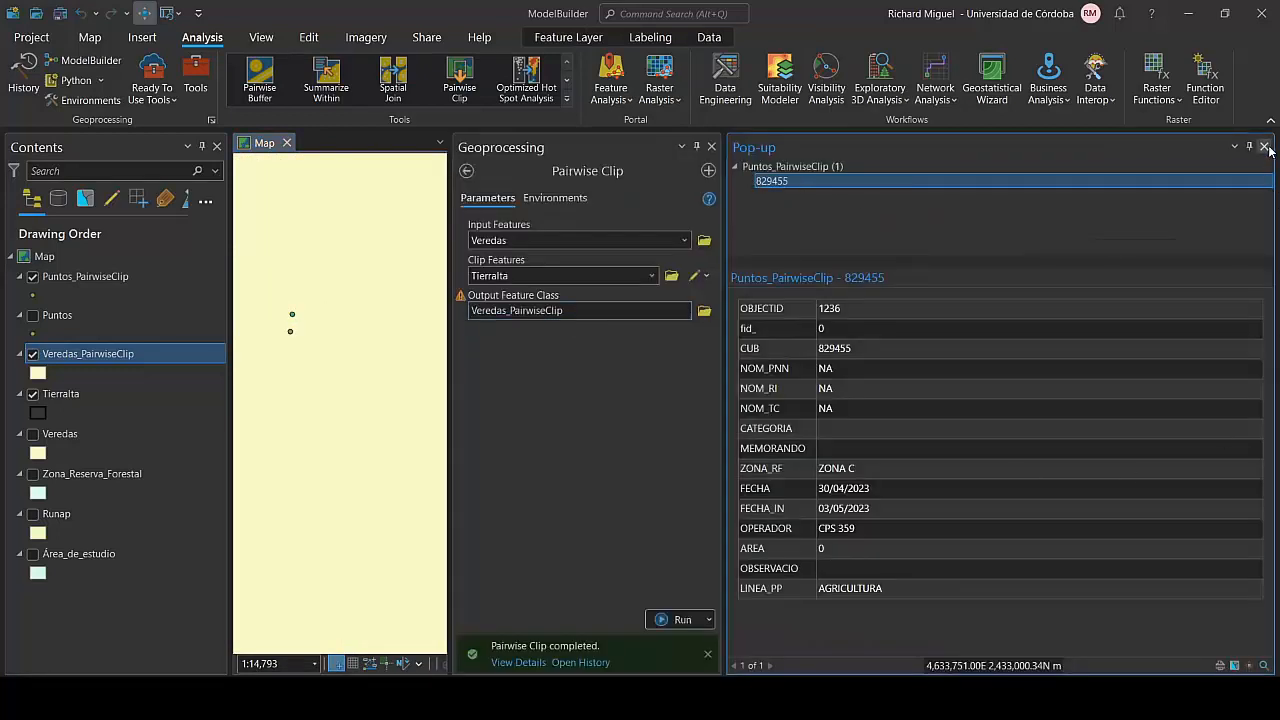
{"action": "left_click", "coordinate": [1264, 146]}
{"action": "left_click", "coordinate": [691, 280]}
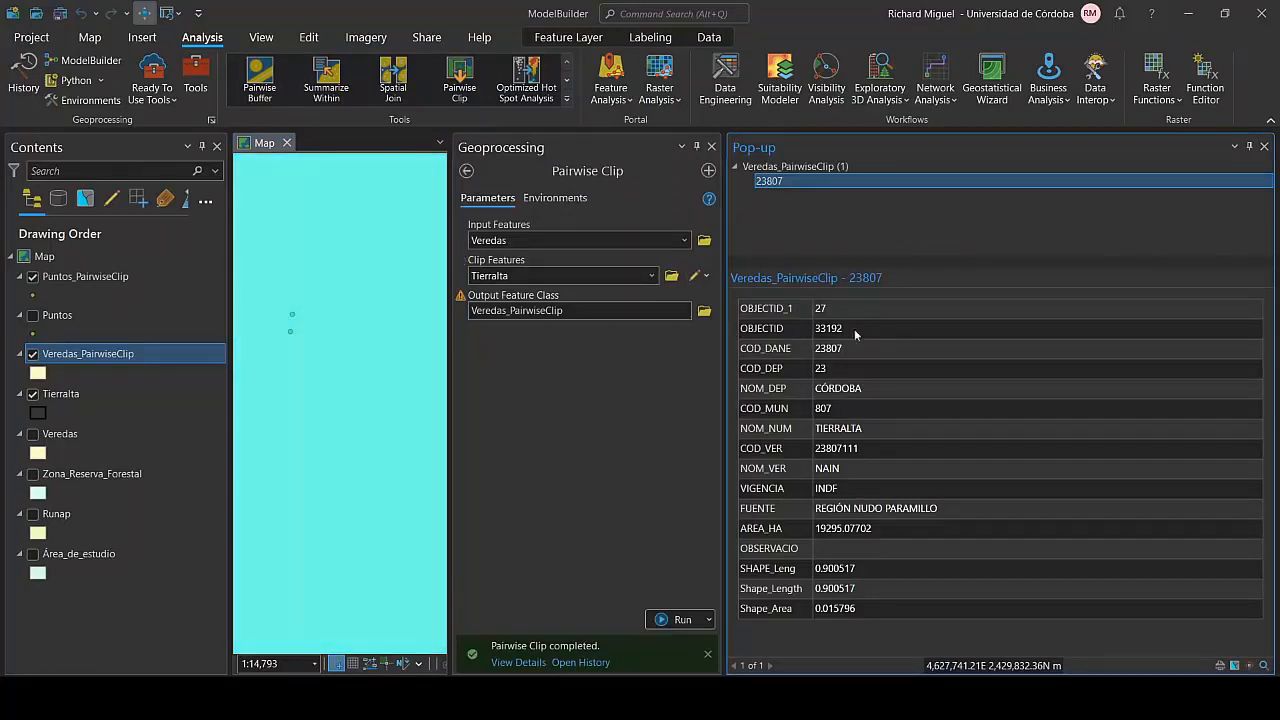
{"action": "left_click", "coordinate": [1264, 146]}
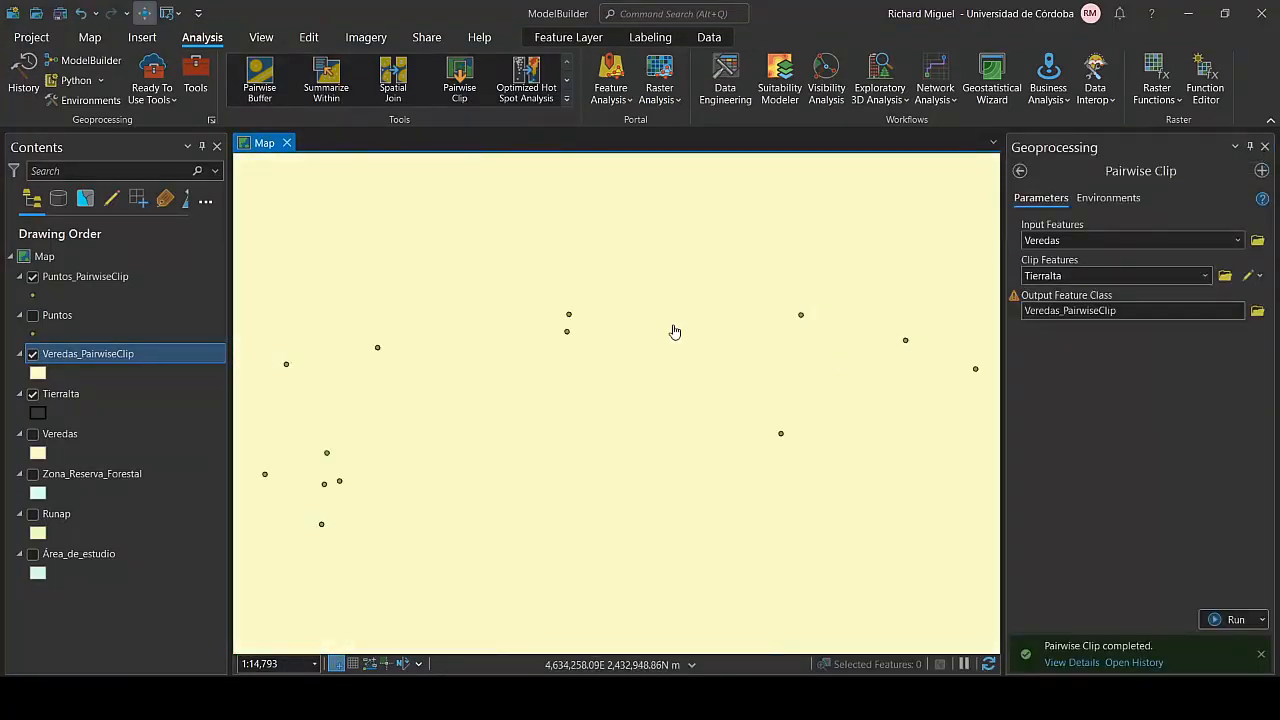
{"action": "scroll", "coordinate": [597, 356], "scroll_direction": "down", "scroll_amount": 3}
{"action": "scroll", "coordinate": [597, 356], "scroll_direction": "down", "scroll_amount": 5}
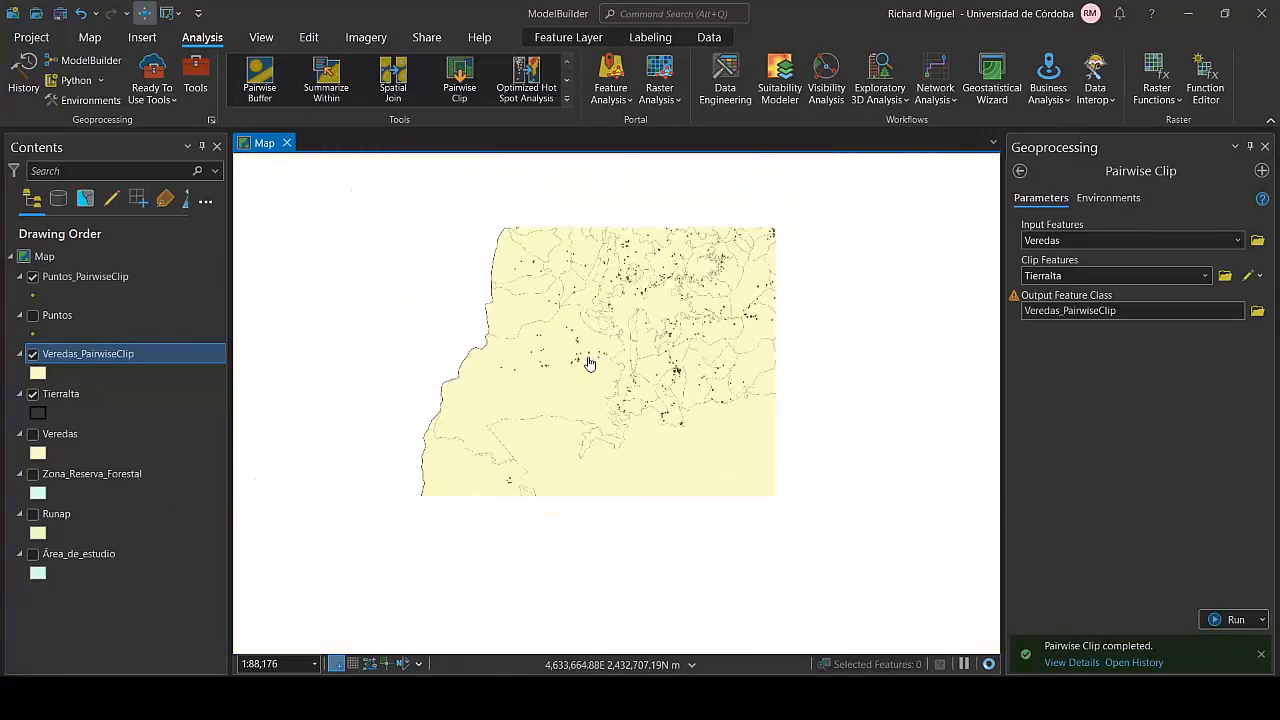
Compare the clipped points with the Runap layer, shown temporarily in place of Veredas_PairwiseClip.
{"action": "scroll", "coordinate": [617, 434], "scroll_direction": "down", "scroll_amount": 1}
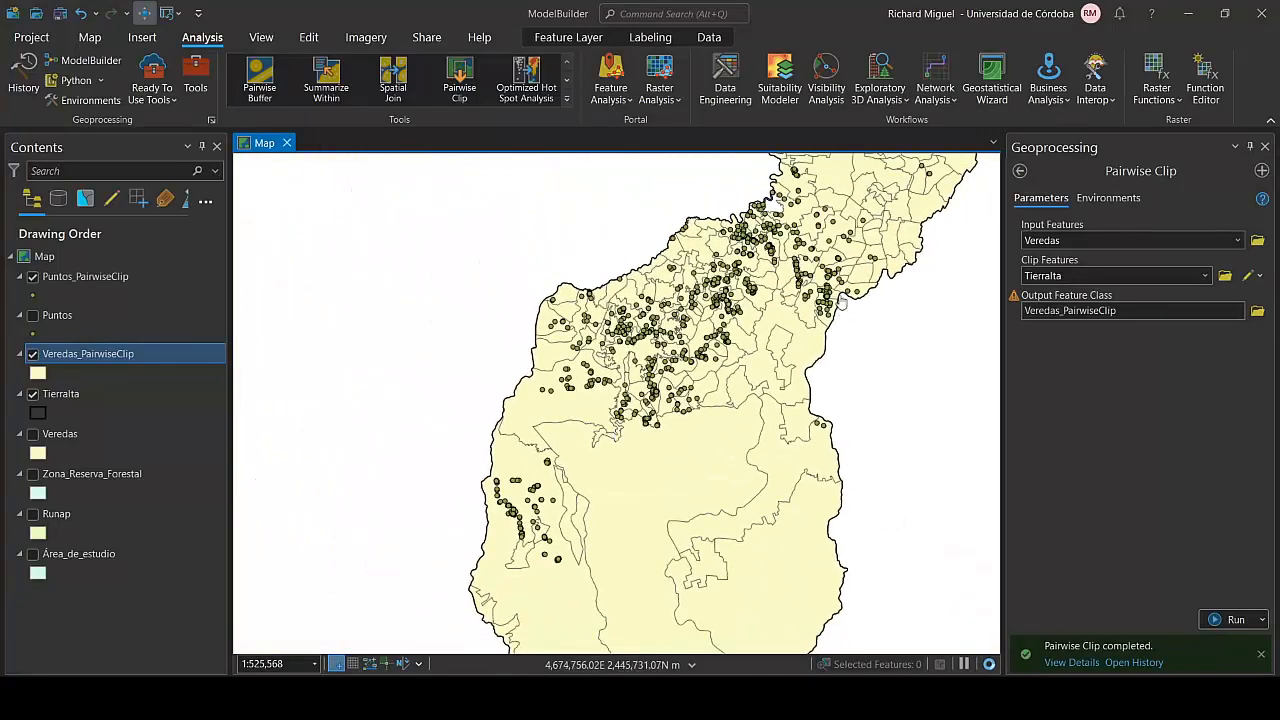
{"action": "scroll", "coordinate": [653, 444], "scroll_direction": "down", "scroll_amount": 1}
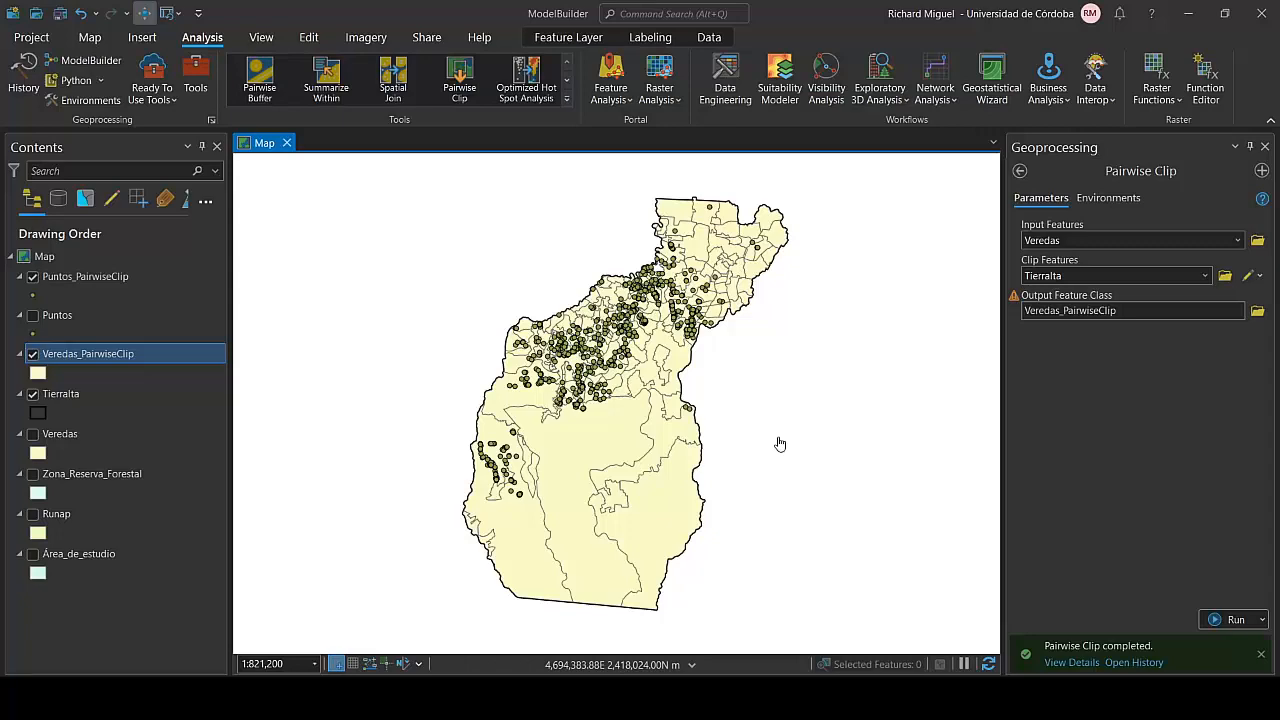
{"action": "scroll", "coordinate": [624, 362], "scroll_direction": "up", "scroll_amount": 1}
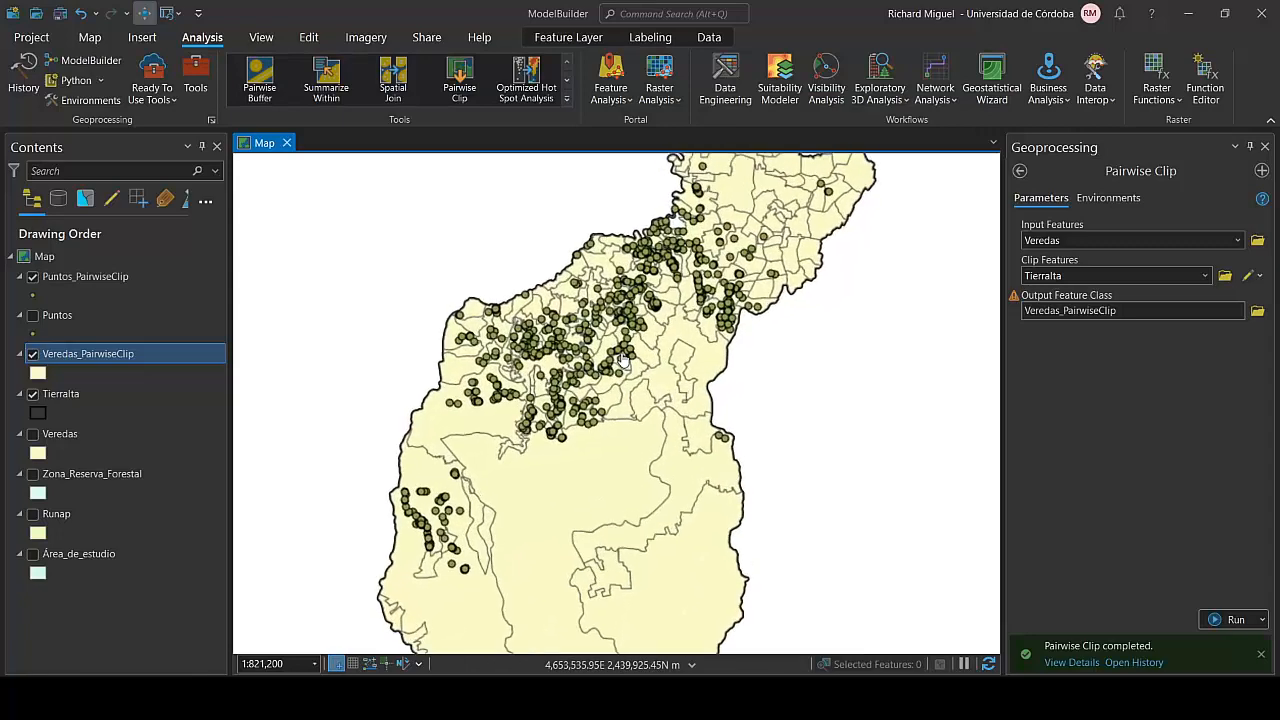
{"action": "scroll", "coordinate": [729, 454], "scroll_direction": "up", "scroll_amount": 2}
{"action": "scroll", "coordinate": [722, 438], "scroll_direction": "up", "scroll_amount": 2}
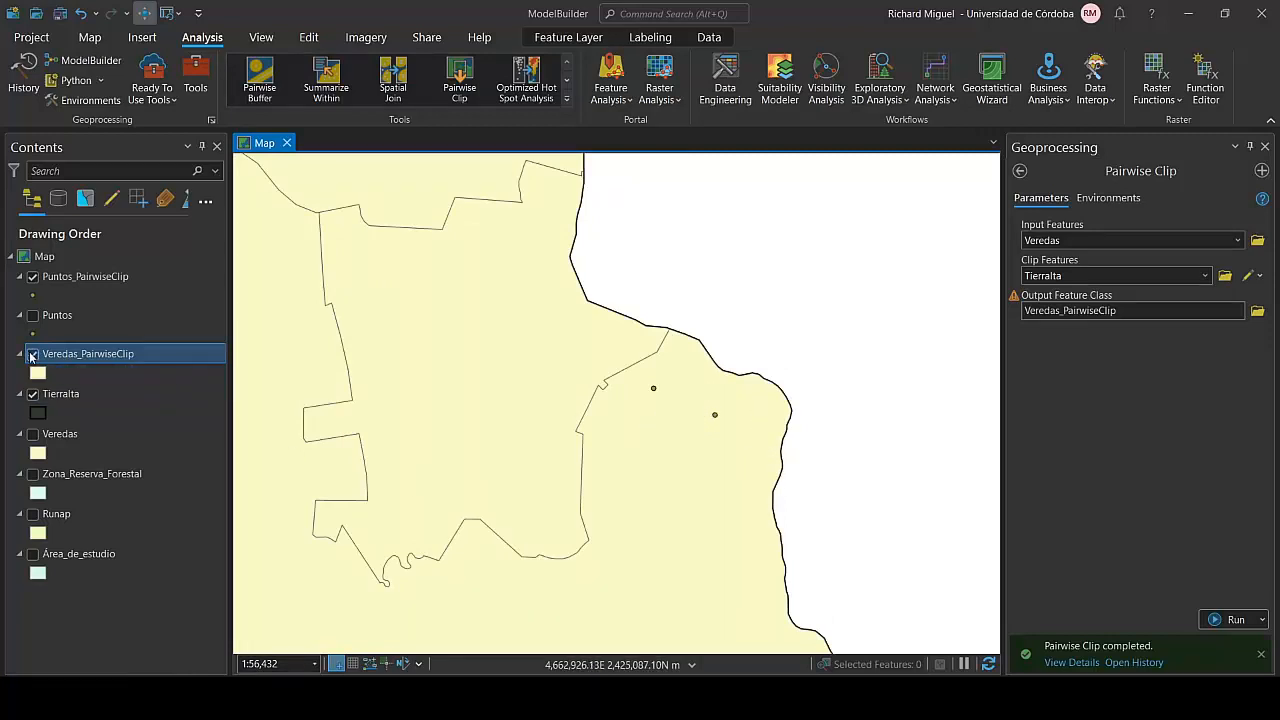
{"action": "left_click", "coordinate": [32, 354]}
{"action": "left_click", "coordinate": [32, 514]}
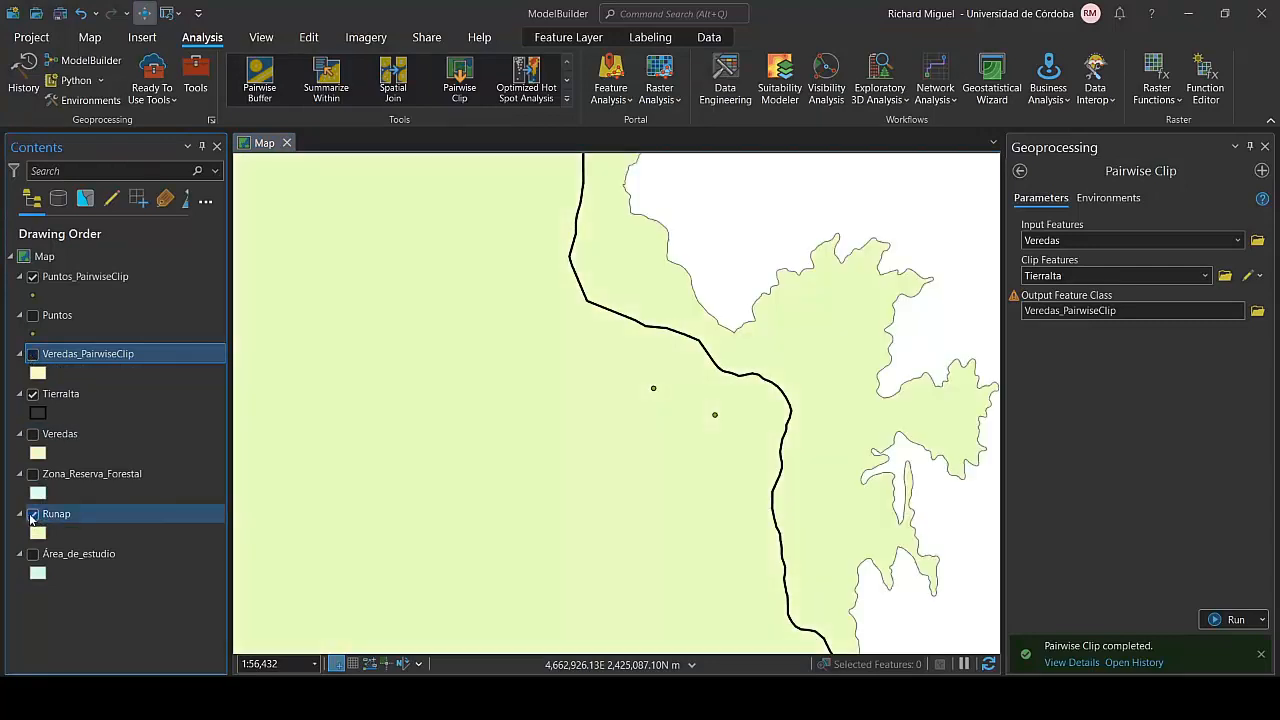
{"action": "scroll", "coordinate": [589, 451], "scroll_direction": "down", "scroll_amount": 5}
{"action": "scroll", "coordinate": [526, 494], "scroll_direction": "up", "scroll_amount": 3}
{"action": "left_click_drag", "start_coordinate": [526, 494], "coordinate": [743, 464]}
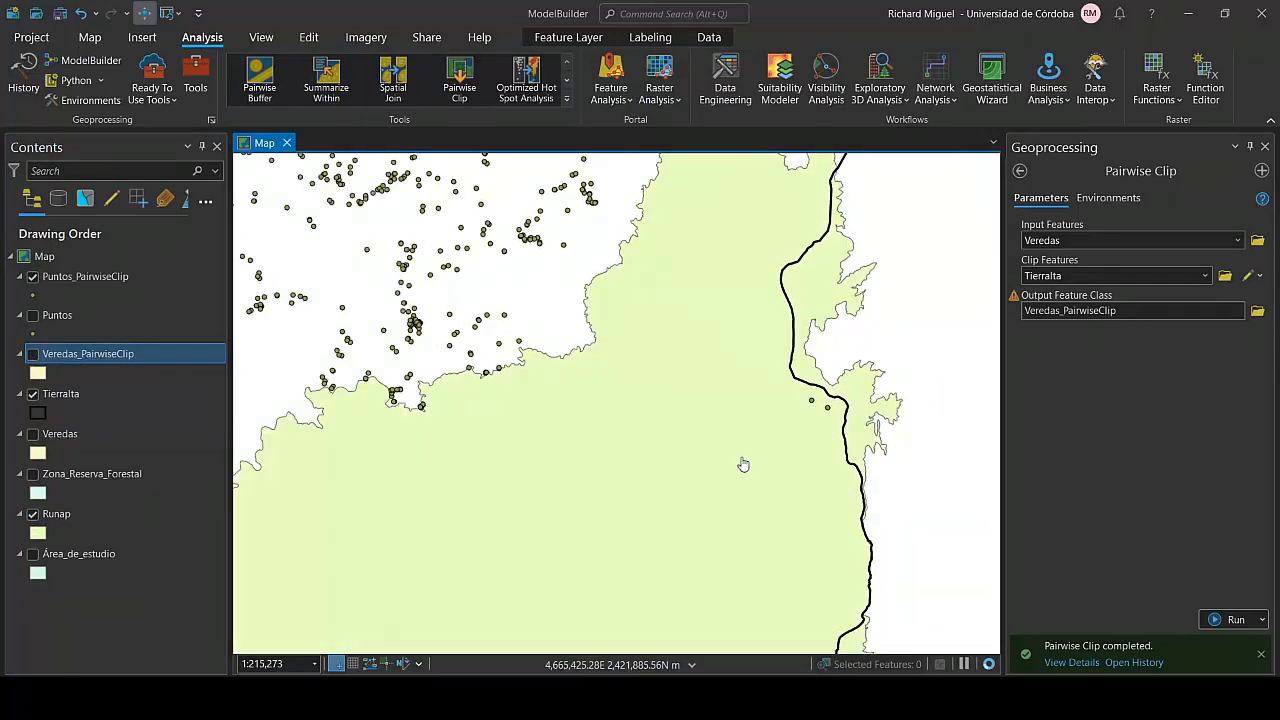
{"action": "scroll", "coordinate": [743, 464], "scroll_direction": "down", "scroll_amount": 3}
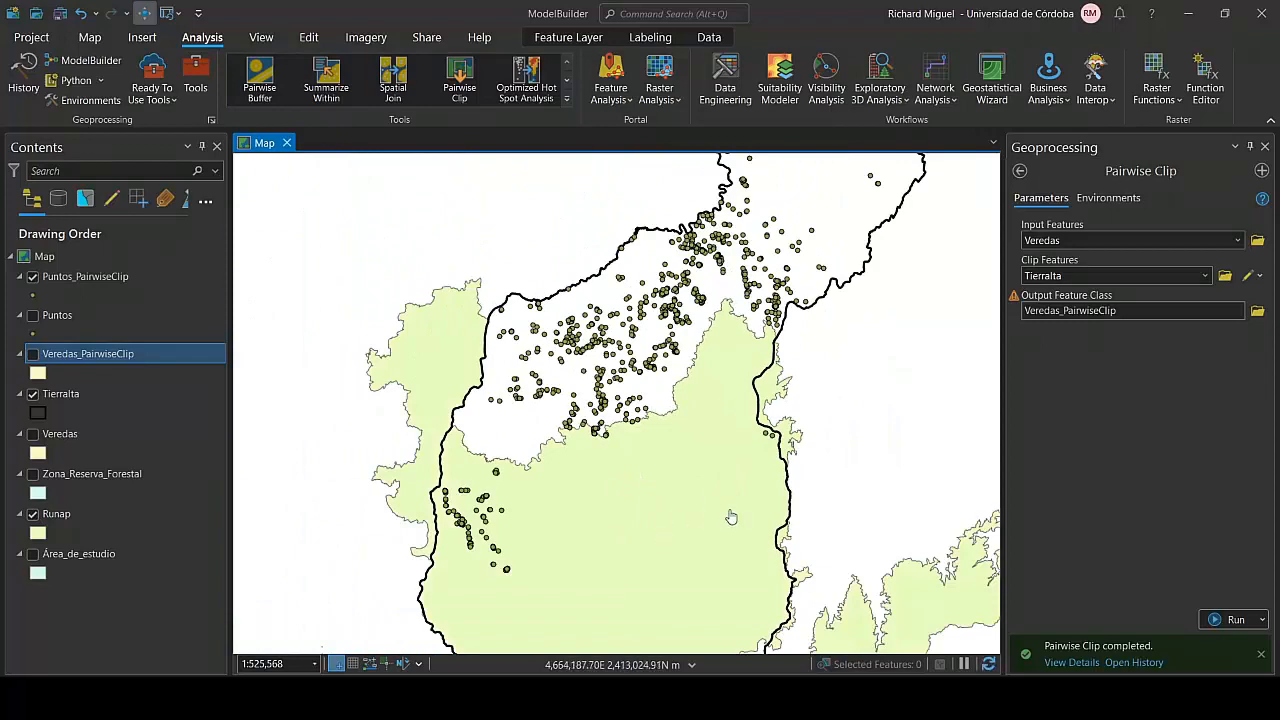
{"action": "scroll", "coordinate": [776, 438], "scroll_direction": "up", "scroll_amount": 3}
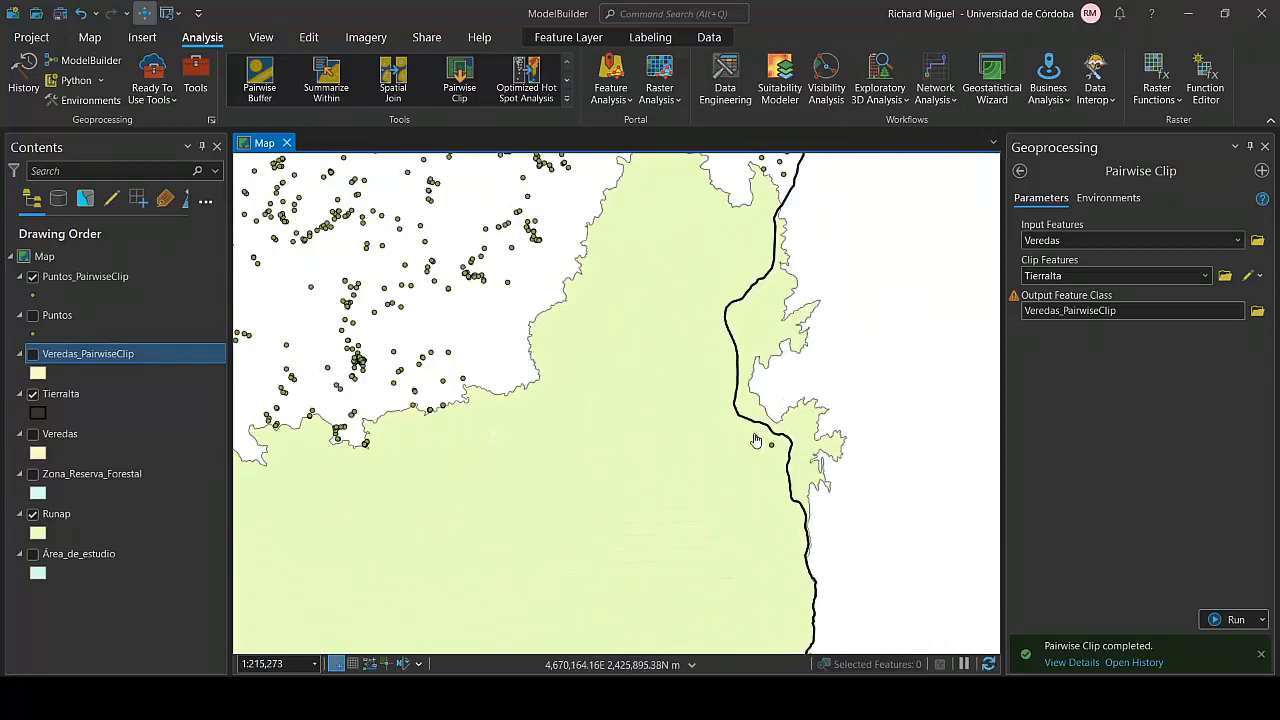
{"action": "left_click", "coordinate": [33, 514]}
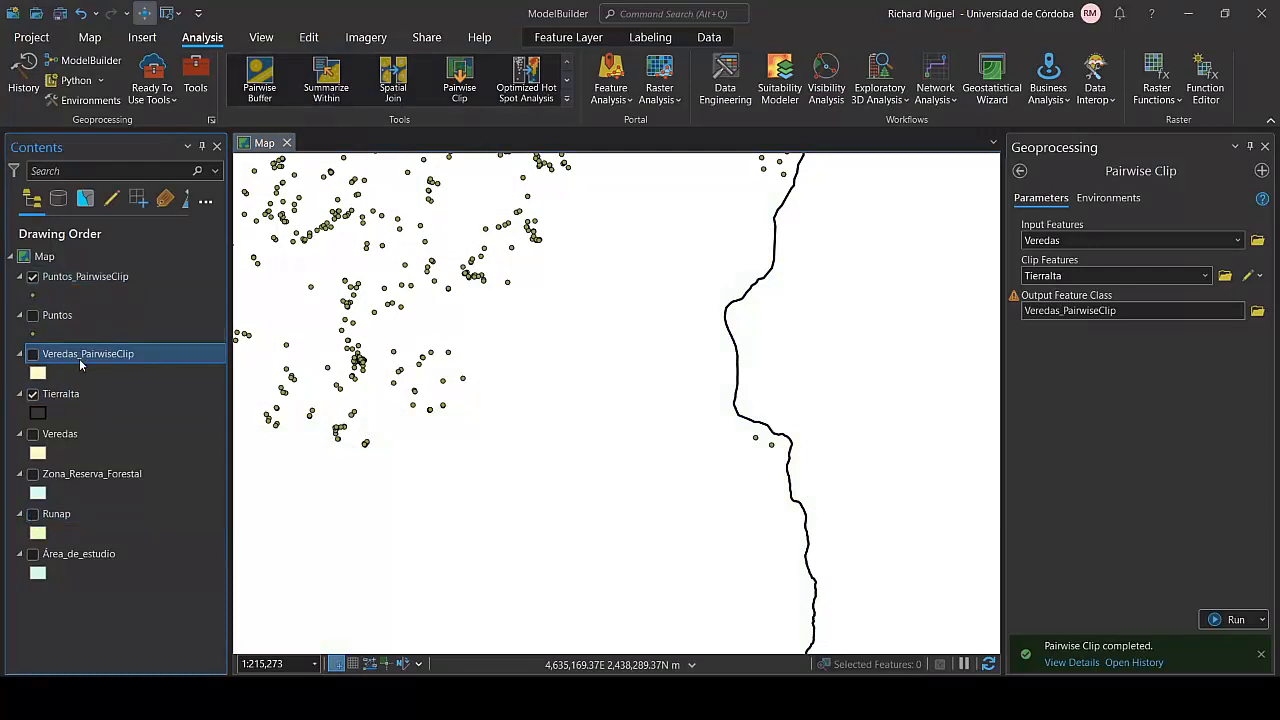
Open the Puntos_PairwiseClip attribute table and shrink it to leave more room for the map of the clipped points.
{"action": "left_click", "coordinate": [86, 278]}
{"action": "right_click", "coordinate": [86, 278]}
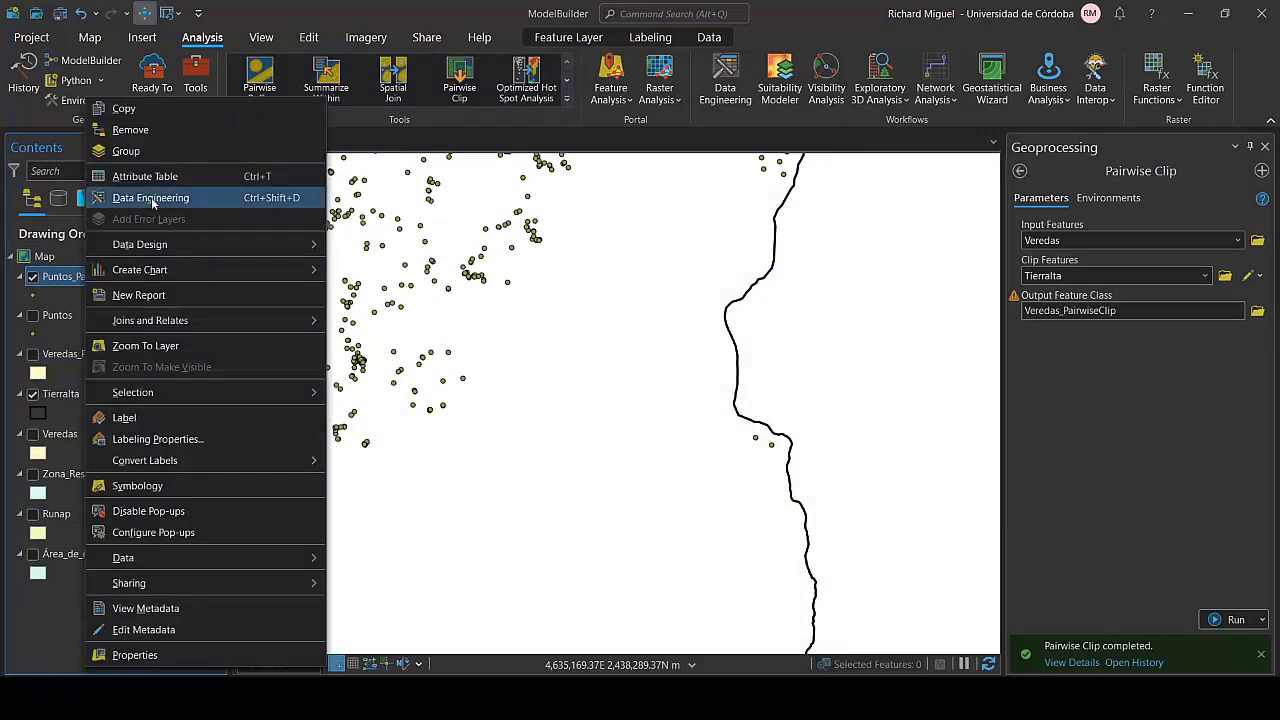
{"action": "left_click", "coordinate": [140, 177]}
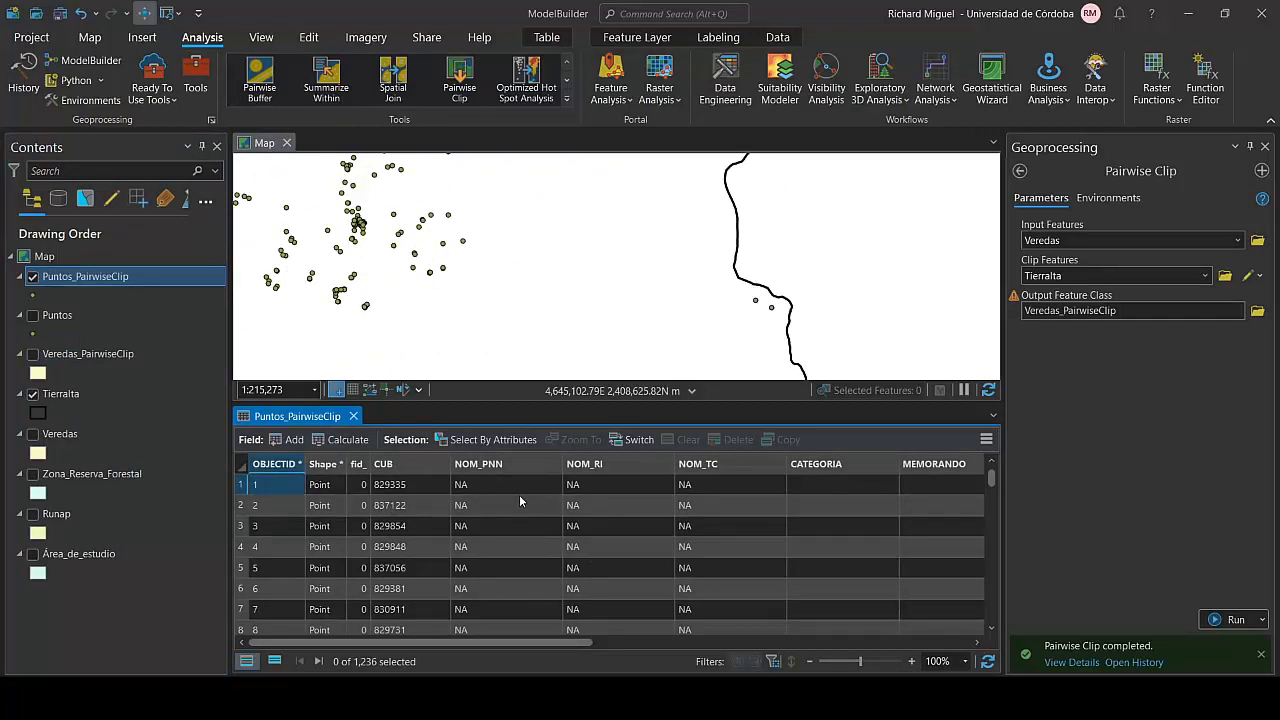
{"action": "left_click_drag", "start_coordinate": [429, 320], "coordinate": [714, 343]}
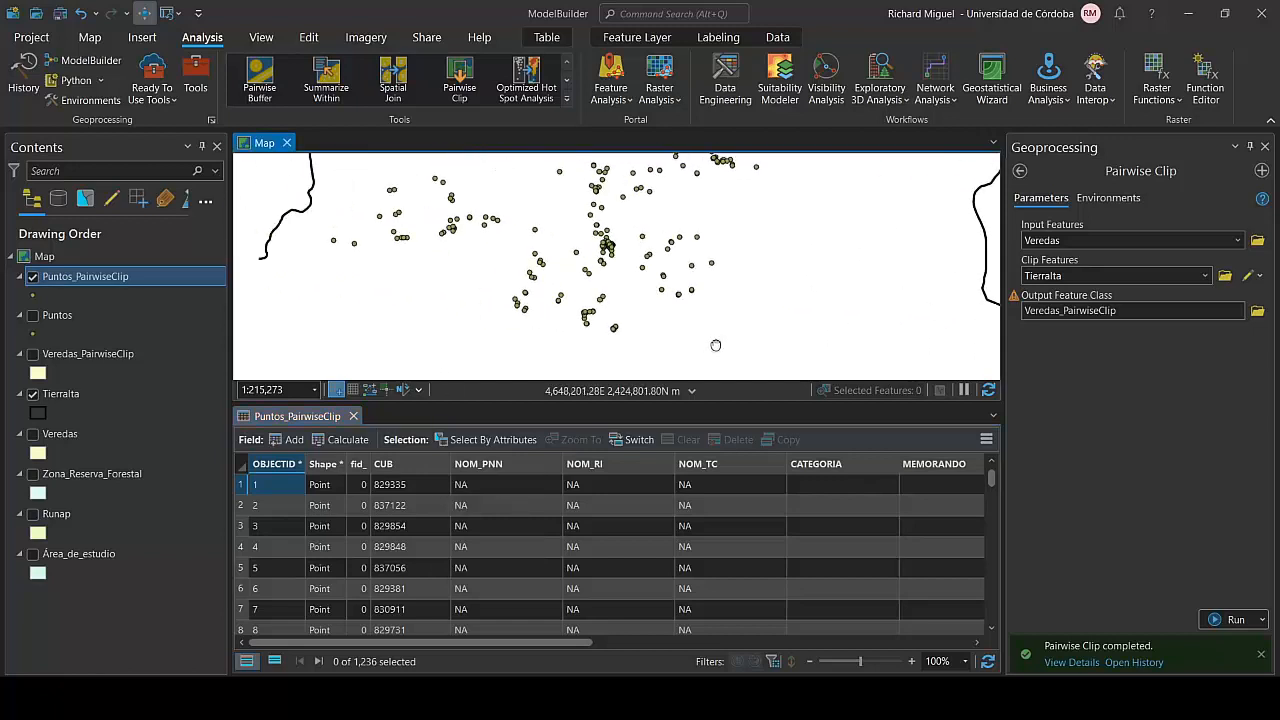
{"action": "left_click_drag", "start_coordinate": [665, 251], "coordinate": [663, 269]}
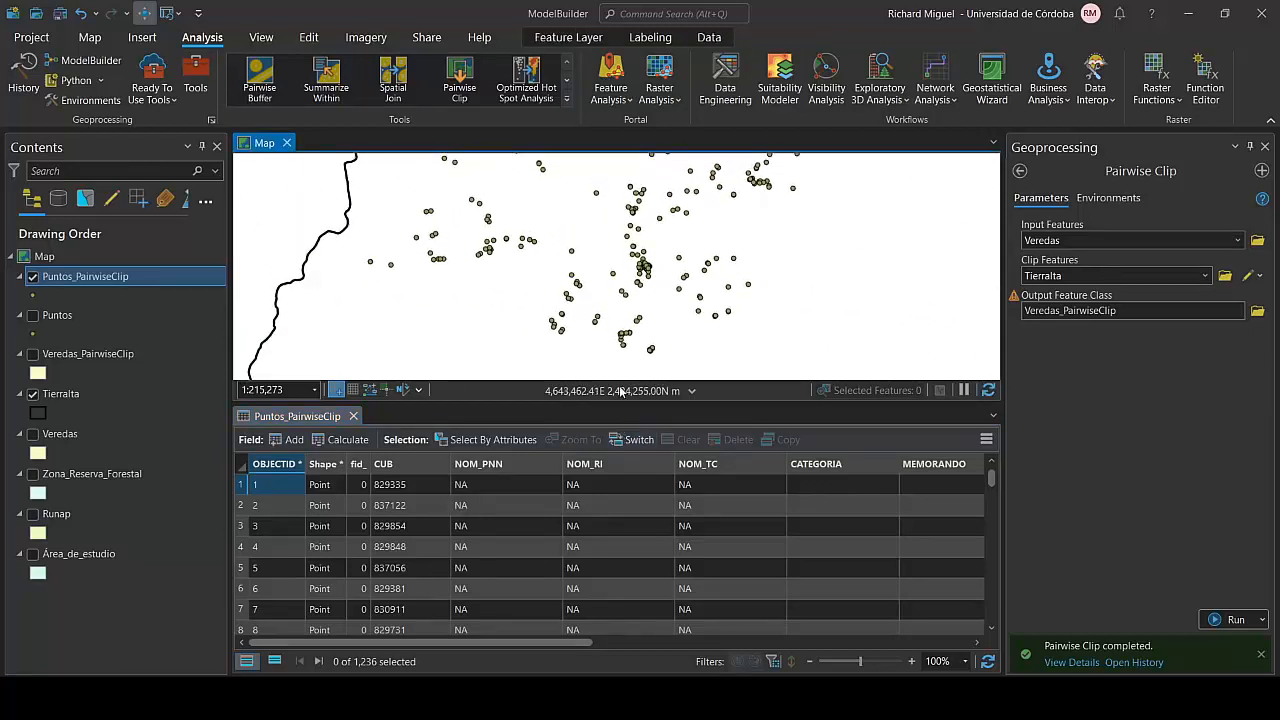
{"action": "left_click_drag", "start_coordinate": [614, 398], "coordinate": [611, 453]}
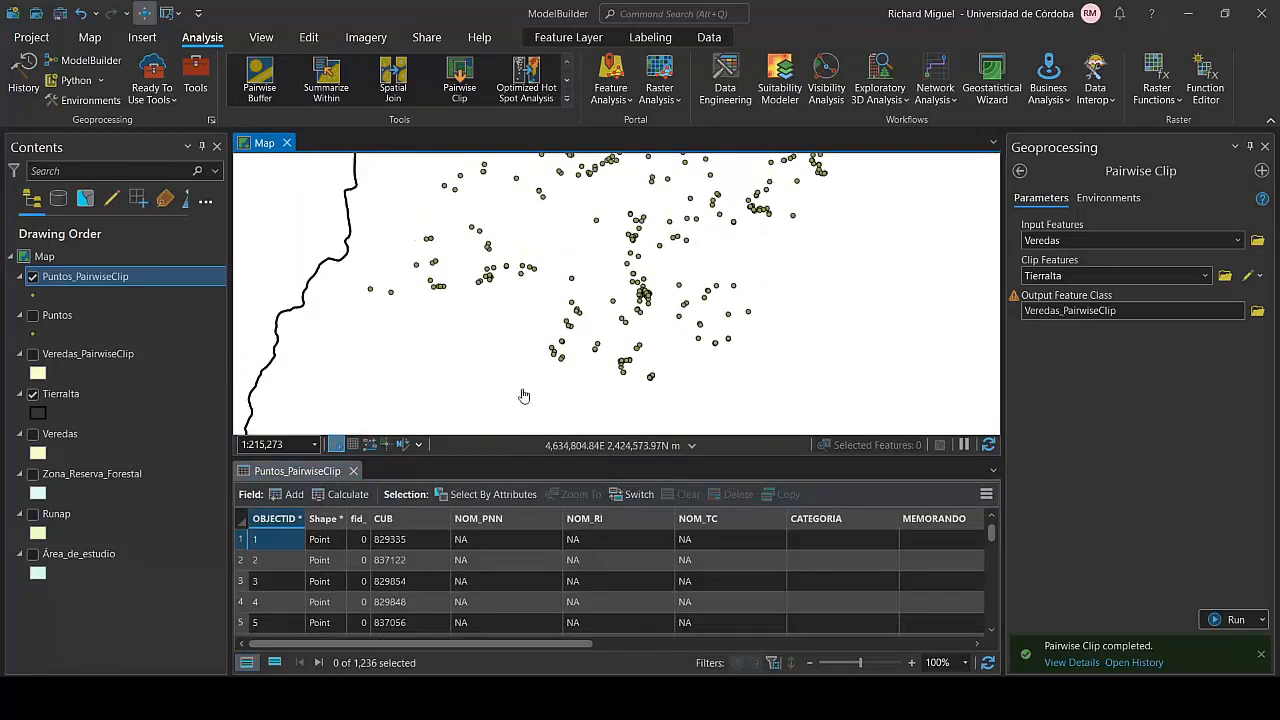
{"action": "scroll", "coordinate": [580, 328], "scroll_direction": "down", "scroll_amount": 3}
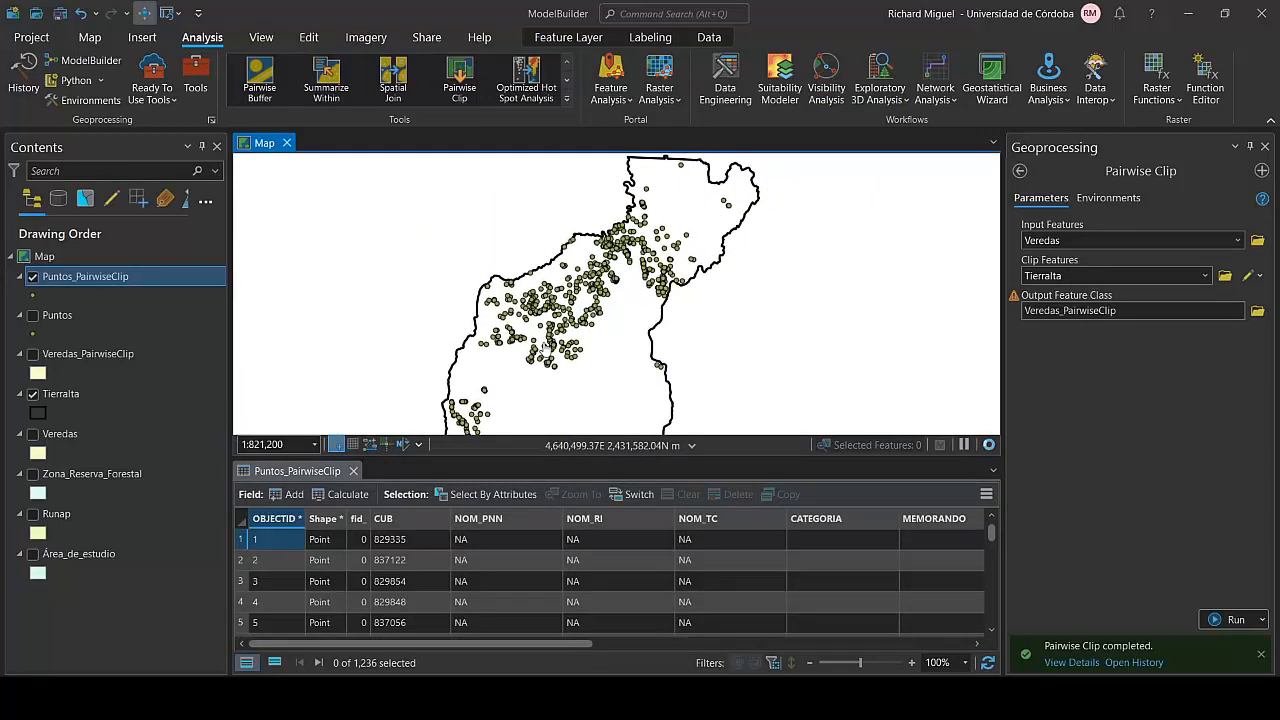
Search the geoprocessing tools for "Spatial" and open the Spatial Join tool.
{"action": "left_click", "coordinate": [1265, 146]}
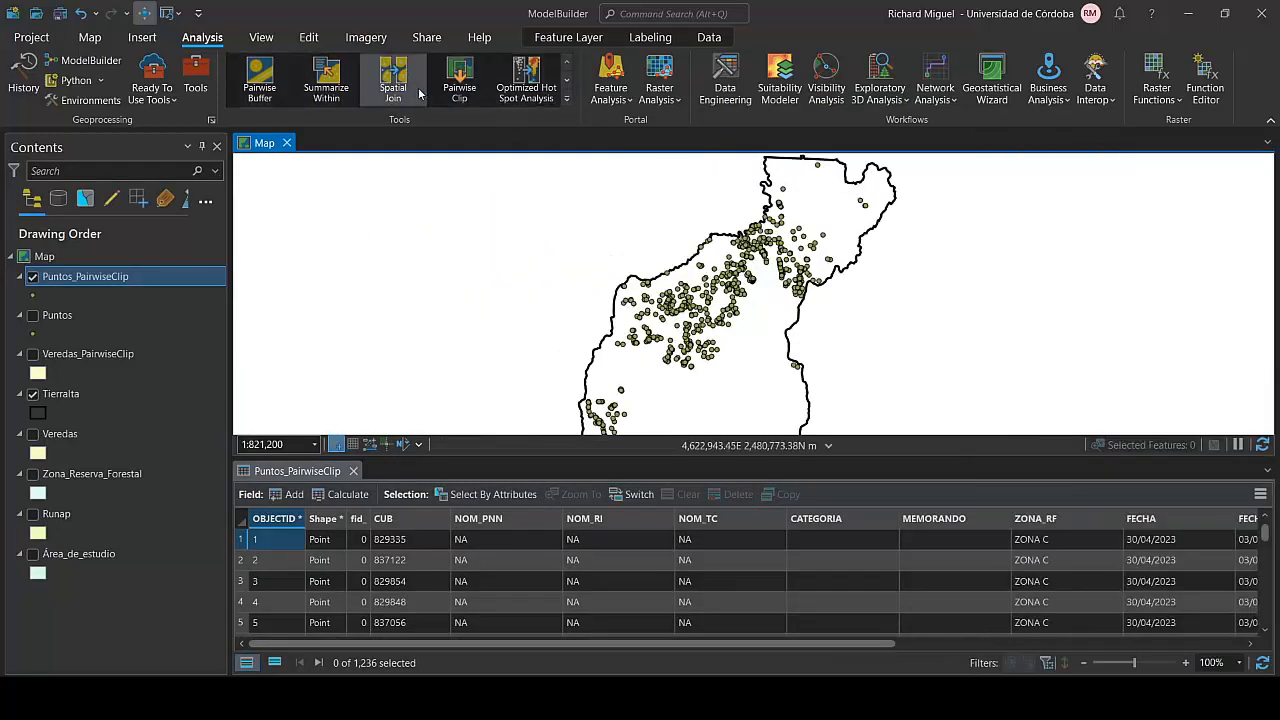
{"action": "left_click", "coordinate": [195, 80]}
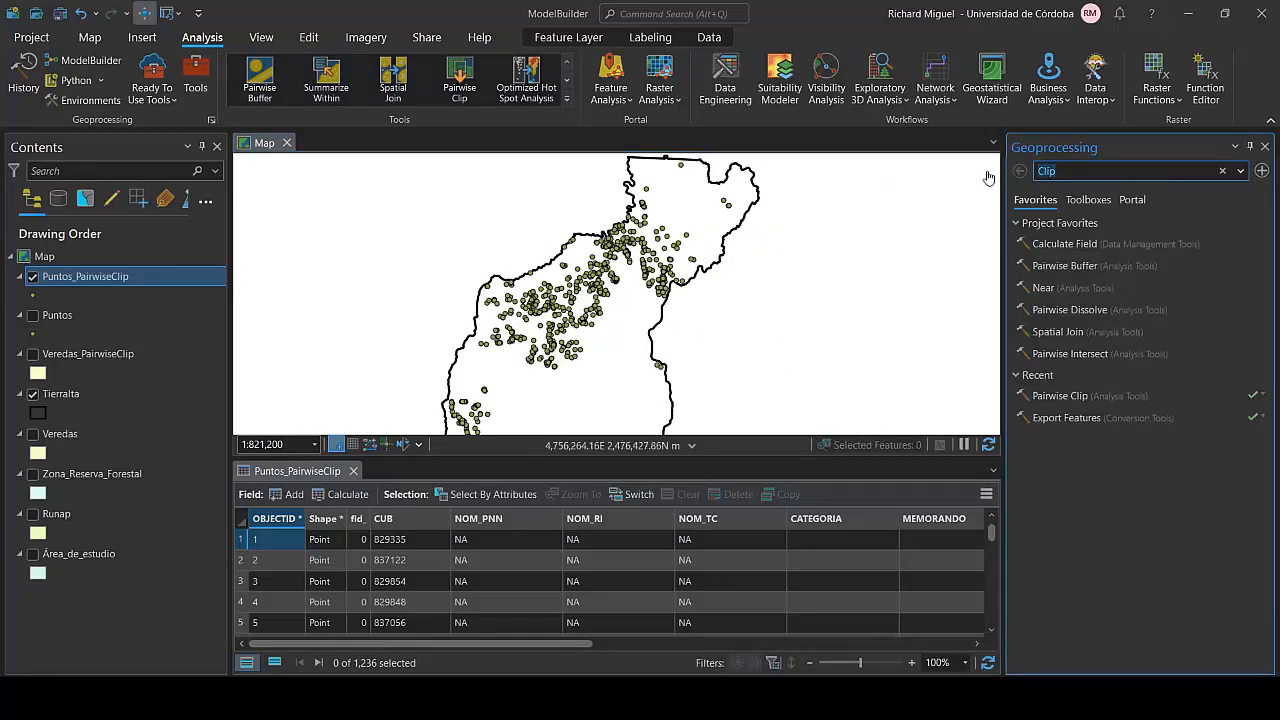
{"action": "type", "text": "Spatial"}
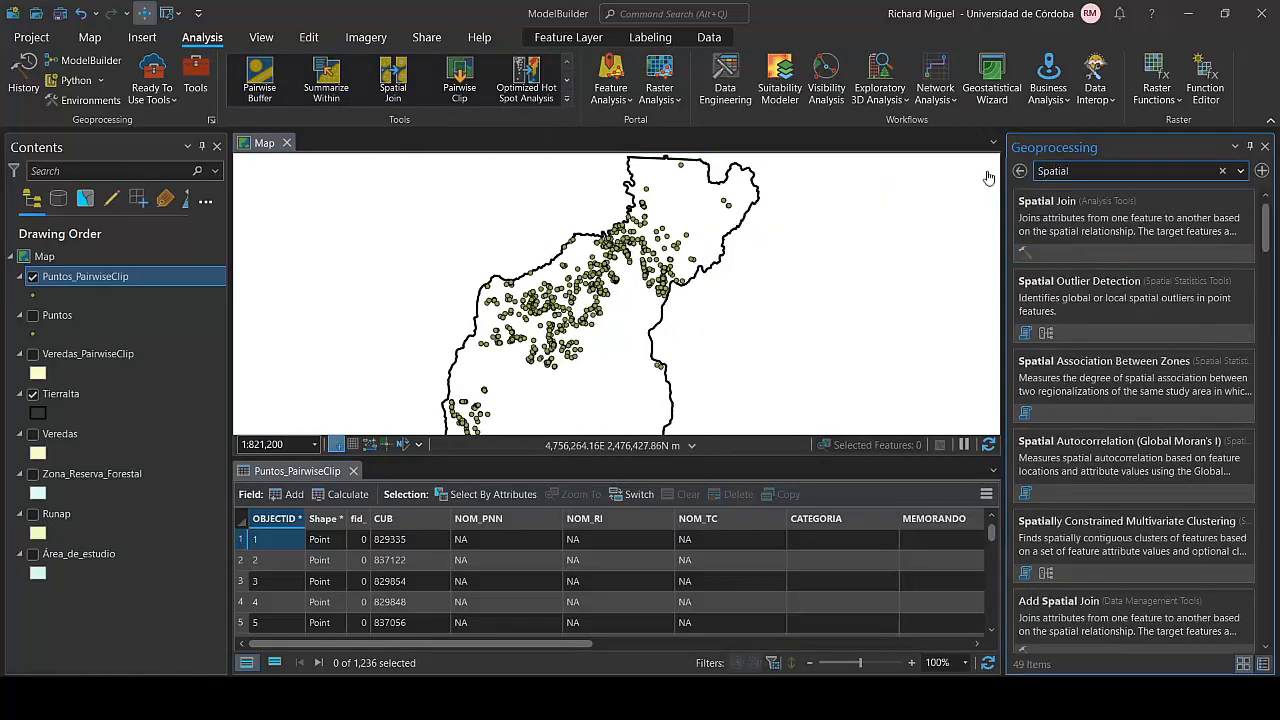
{"action": "left_click", "coordinate": [1088, 220]}
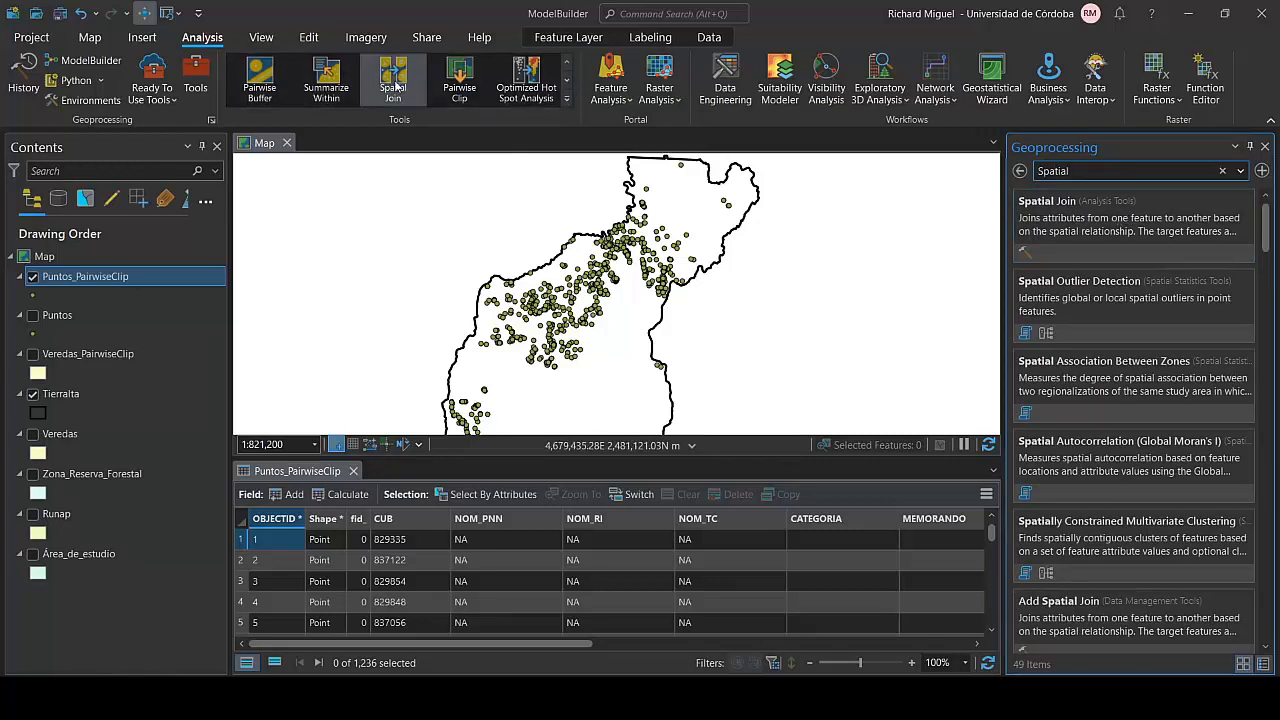
Set Puntos_PairwiseClip as the Spatial Join target and Veredas_PairwiseClip as the join features, displaying the vereda layer again.
{"action": "left_click", "coordinate": [1042, 238]}
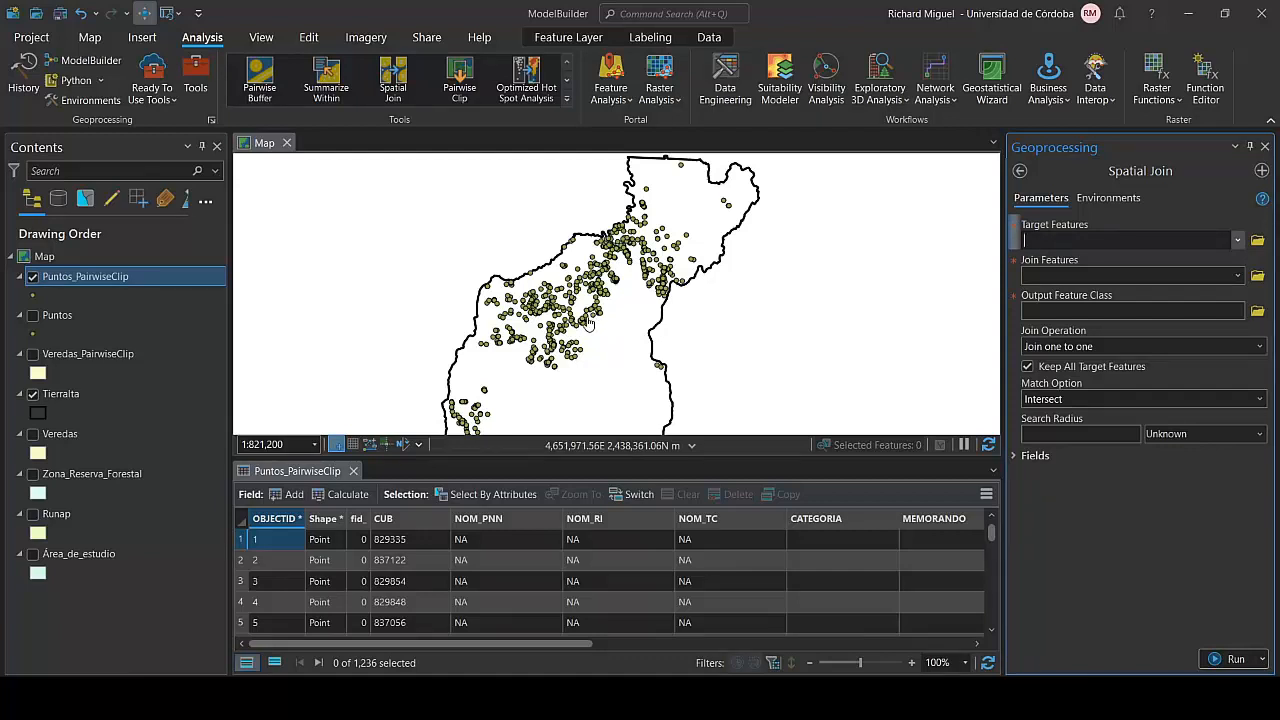
{"action": "left_click", "coordinate": [1238, 240]}
{"action": "left_click", "coordinate": [1088, 259]}
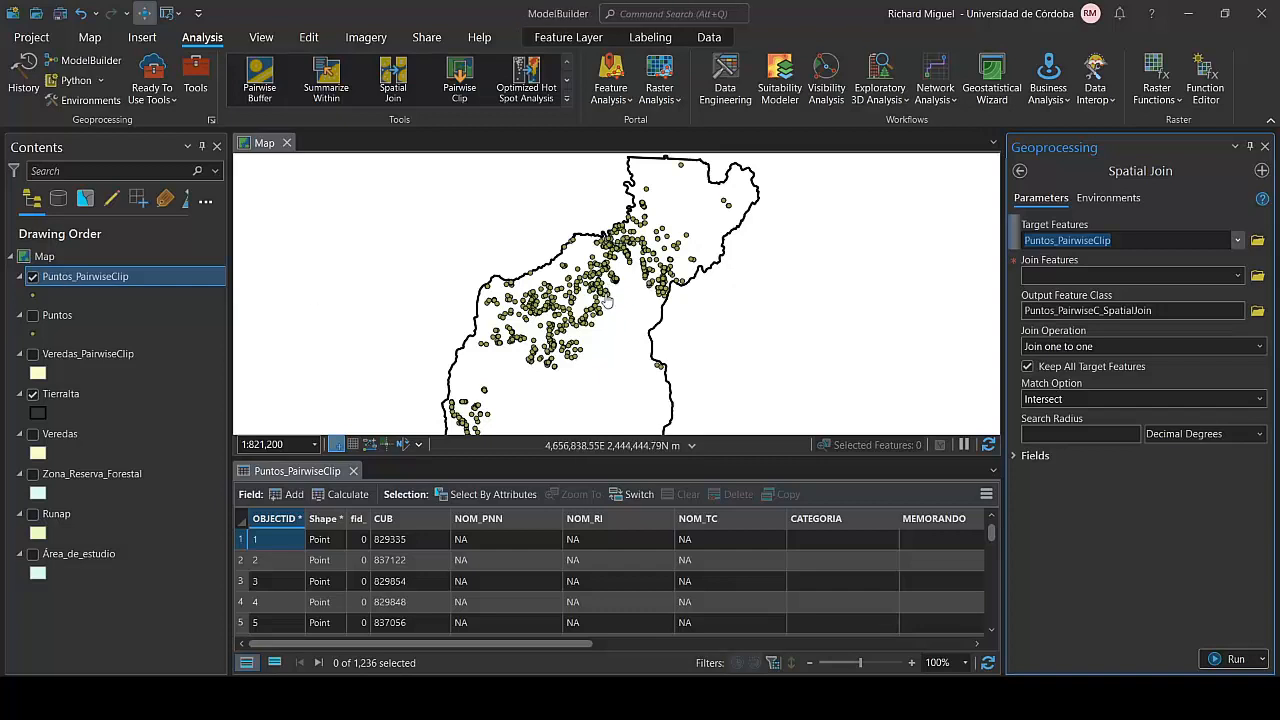
{"action": "left_click", "coordinate": [33, 354]}
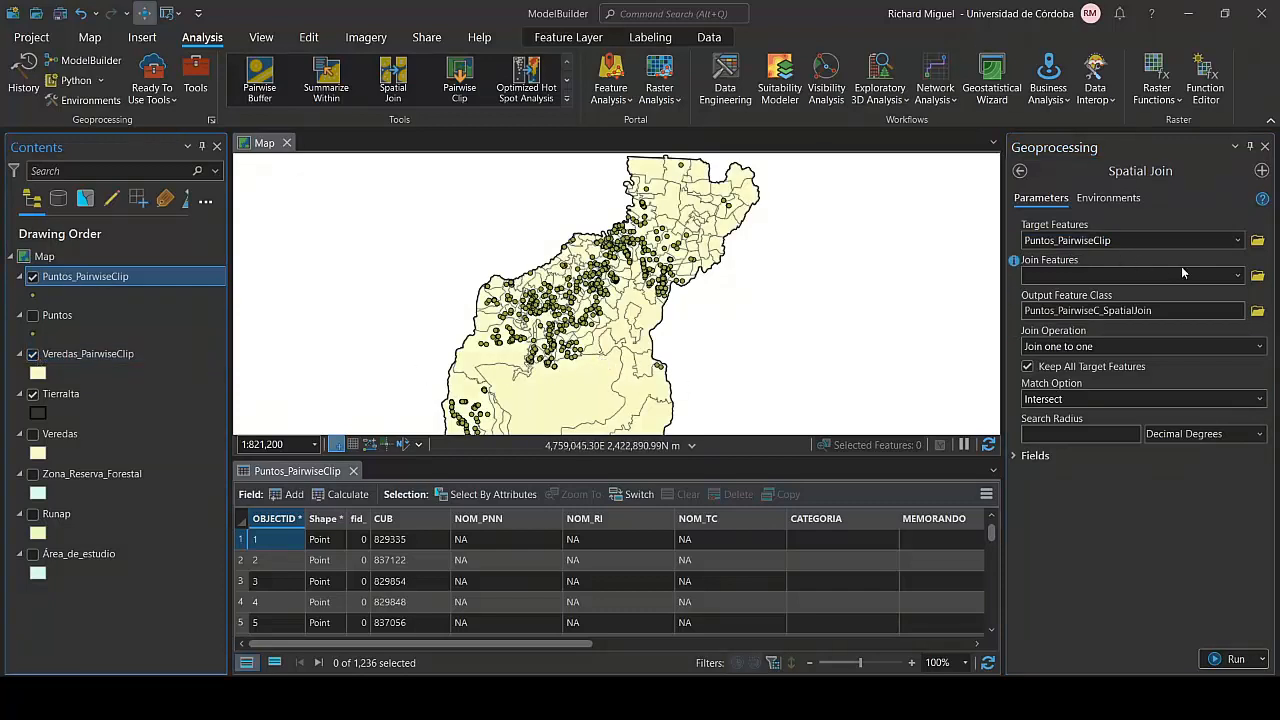
{"action": "left_click", "coordinate": [1238, 276]}
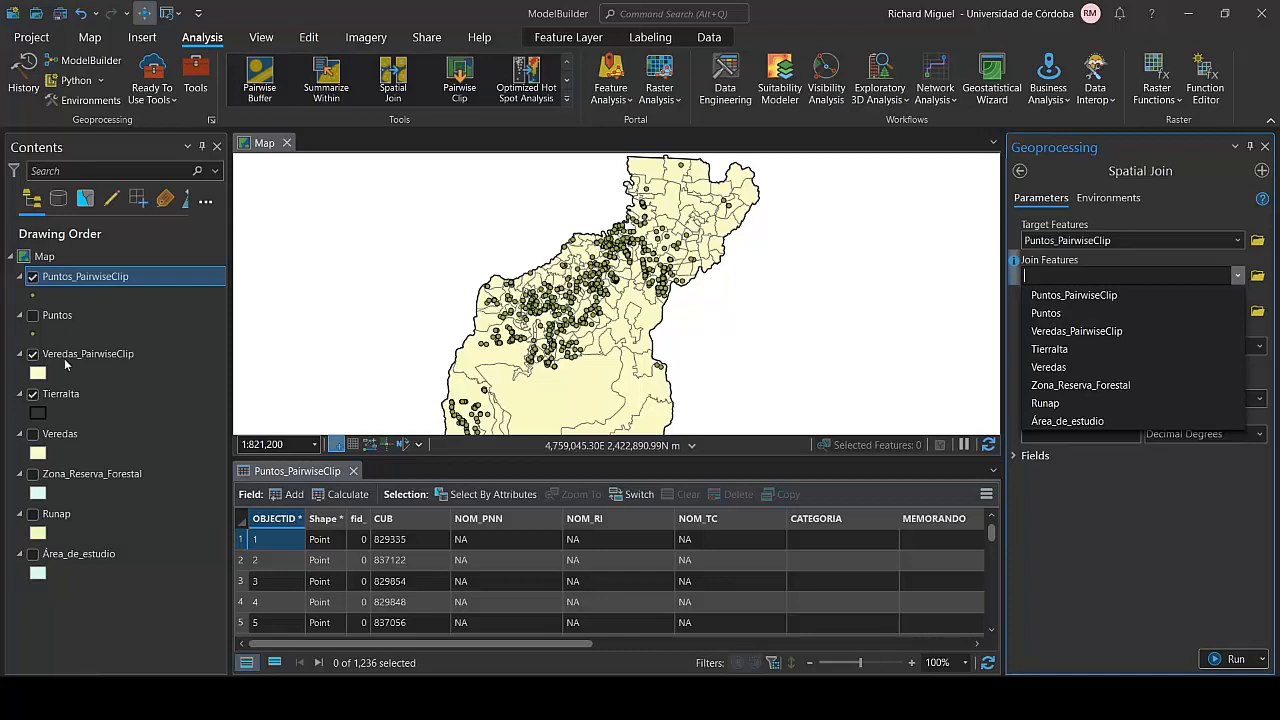
{"action": "left_click", "coordinate": [1084, 336]}
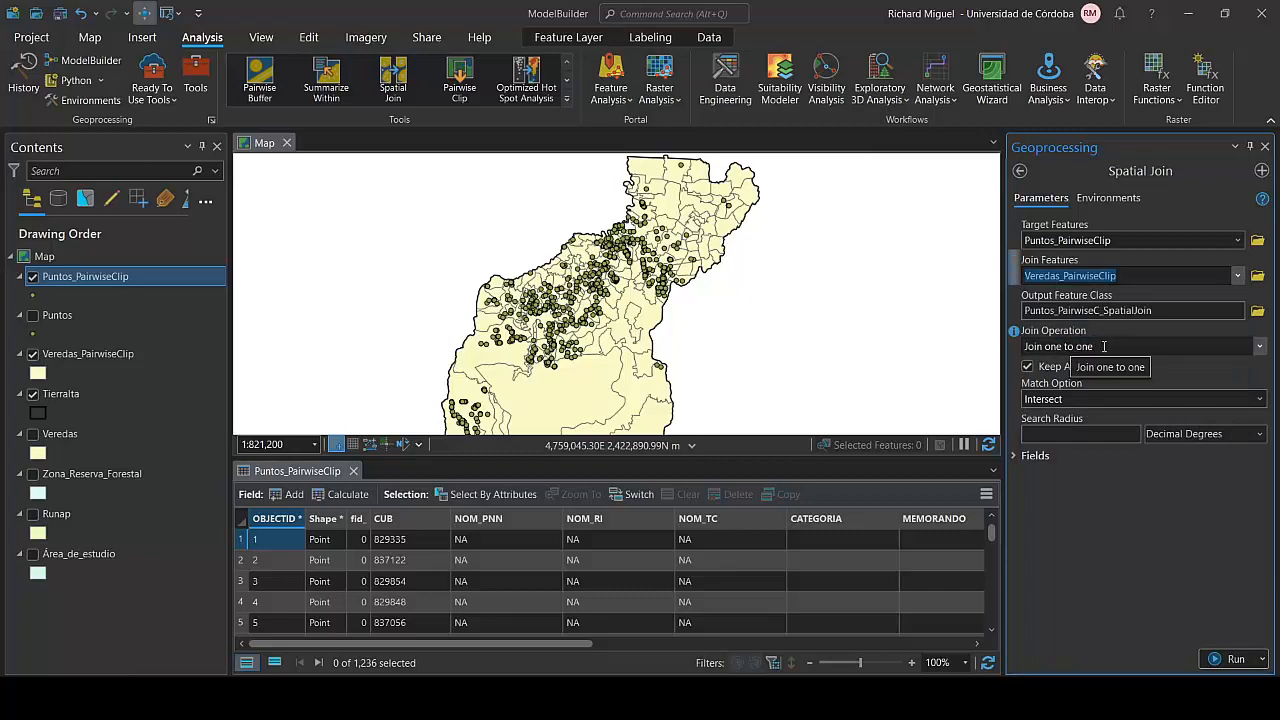
Choose Join one to one as the join operation, checking on the map how points fall within the vereda polygons.
{"action": "scroll", "coordinate": [677, 362], "scroll_direction": "up", "scroll_amount": 3}
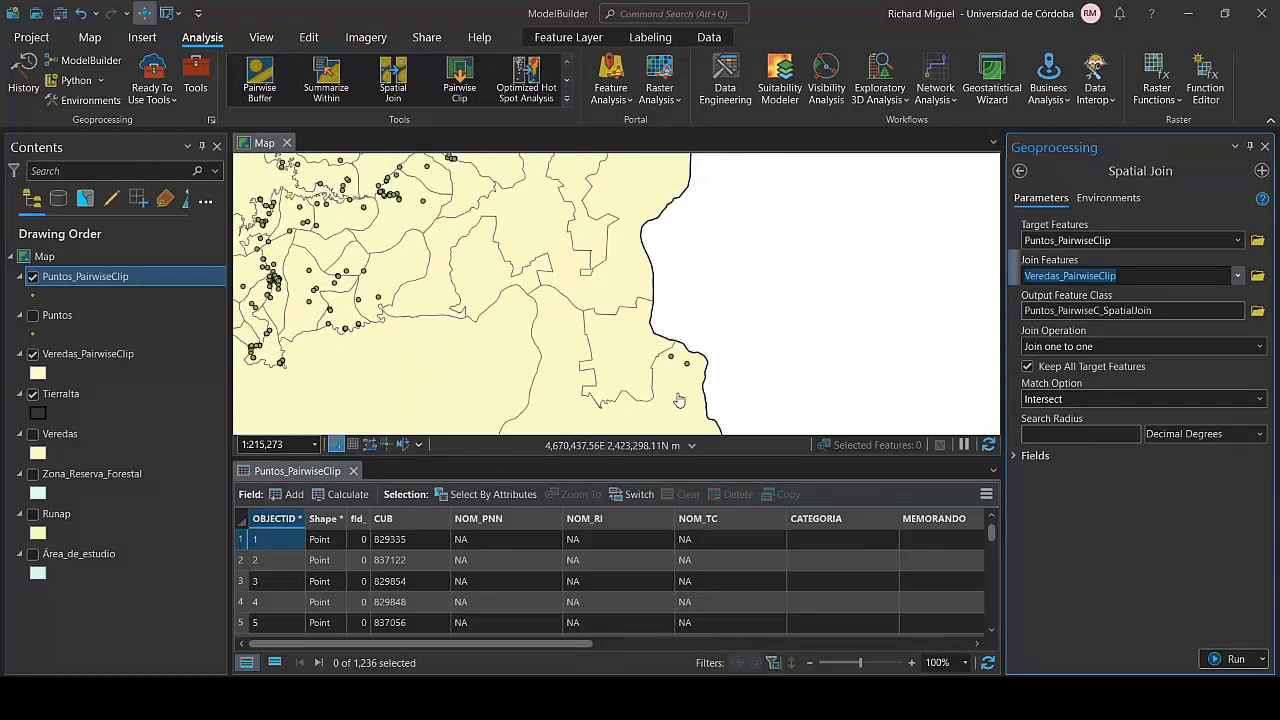
{"action": "left_click", "coordinate": [1085, 346]}
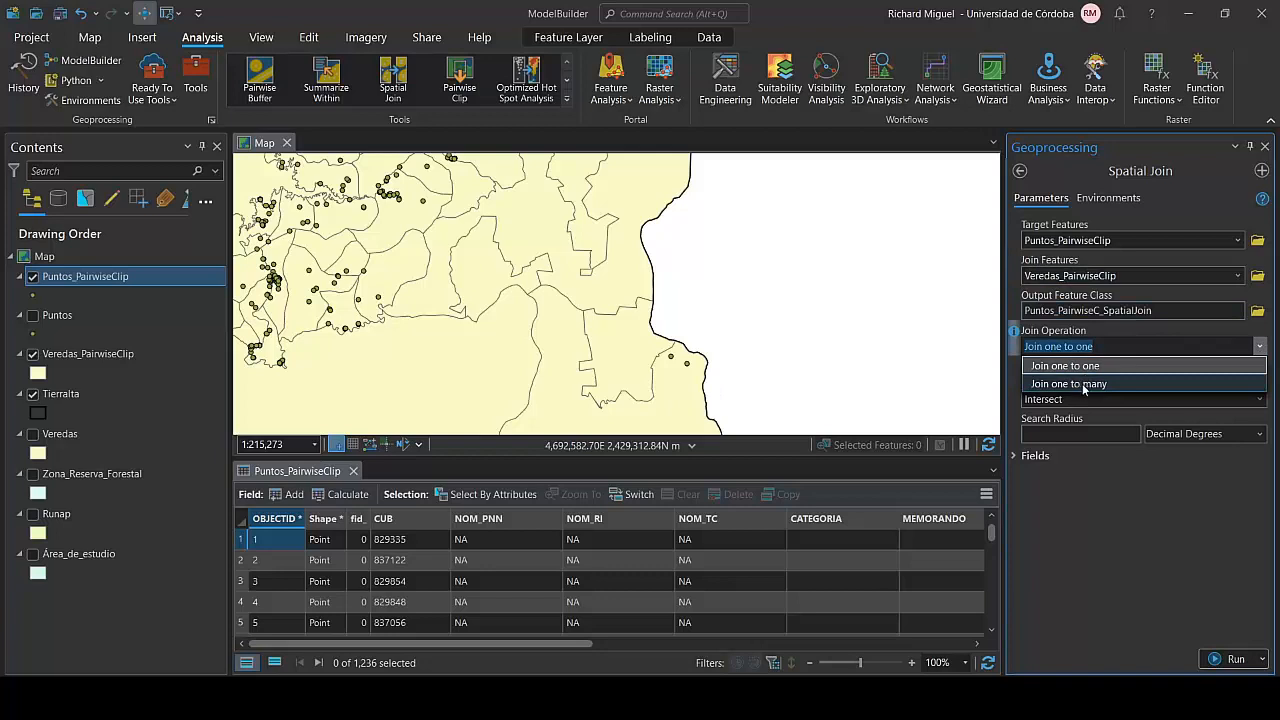
{"action": "left_click", "coordinate": [1150, 366]}
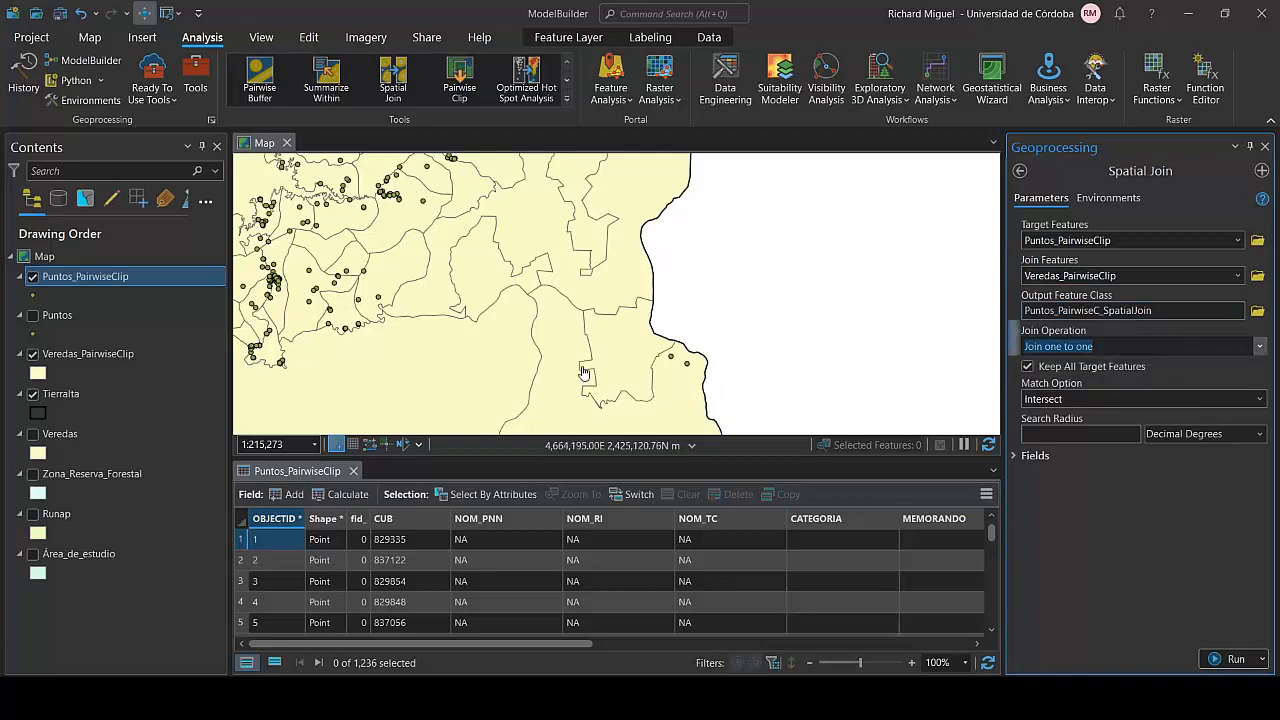
{"action": "scroll", "coordinate": [585, 373], "scroll_direction": "down", "scroll_amount": 2}
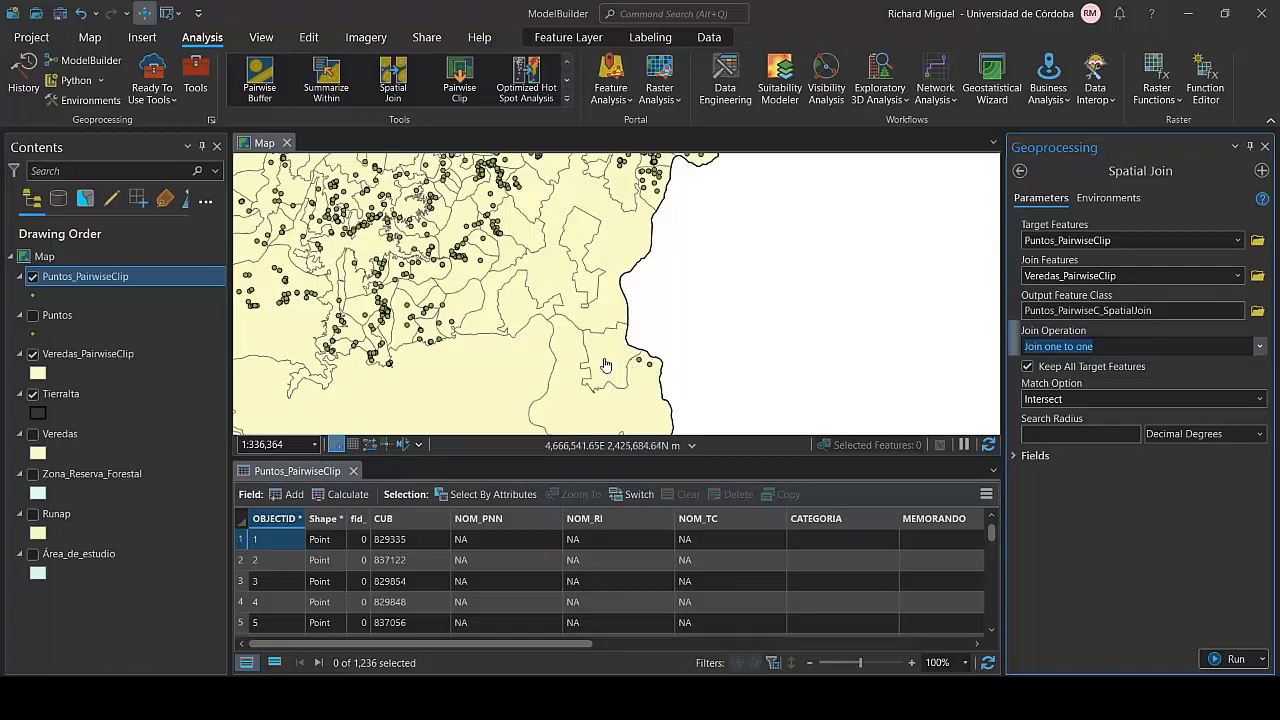
{"action": "scroll", "coordinate": [638, 385], "scroll_direction": "up", "scroll_amount": 5}
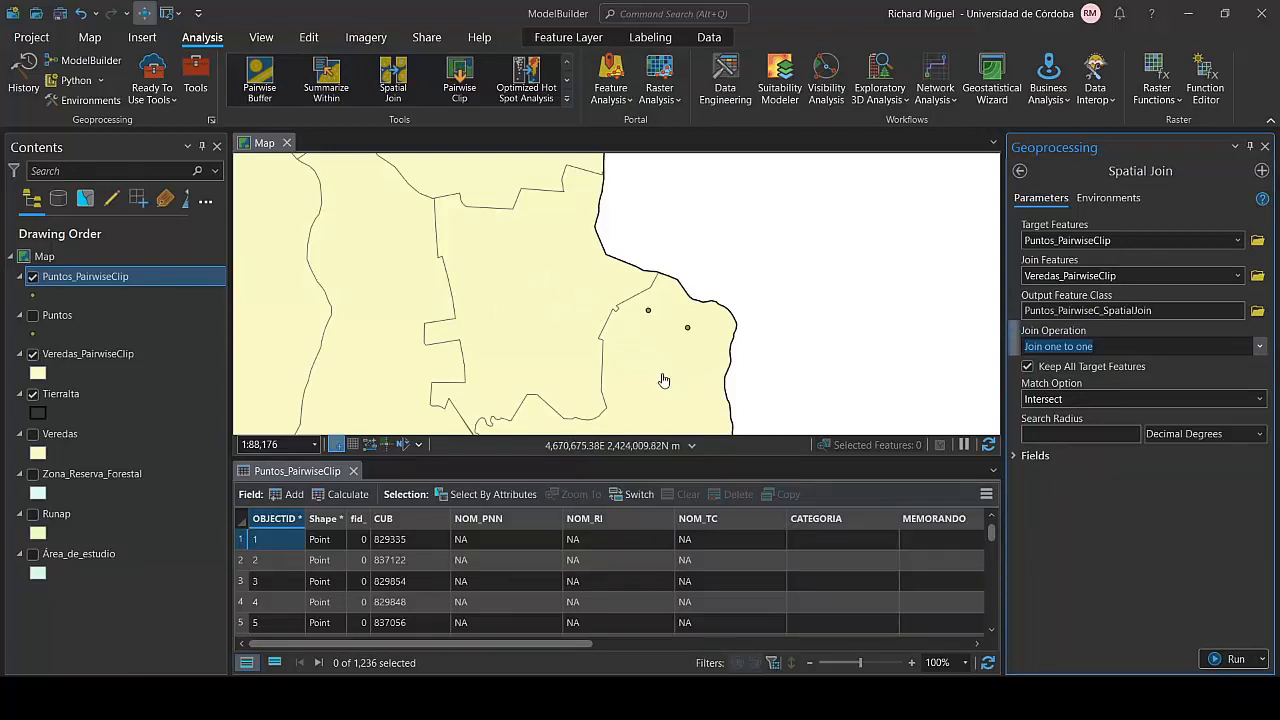
{"action": "left_click", "coordinate": [1126, 346]}
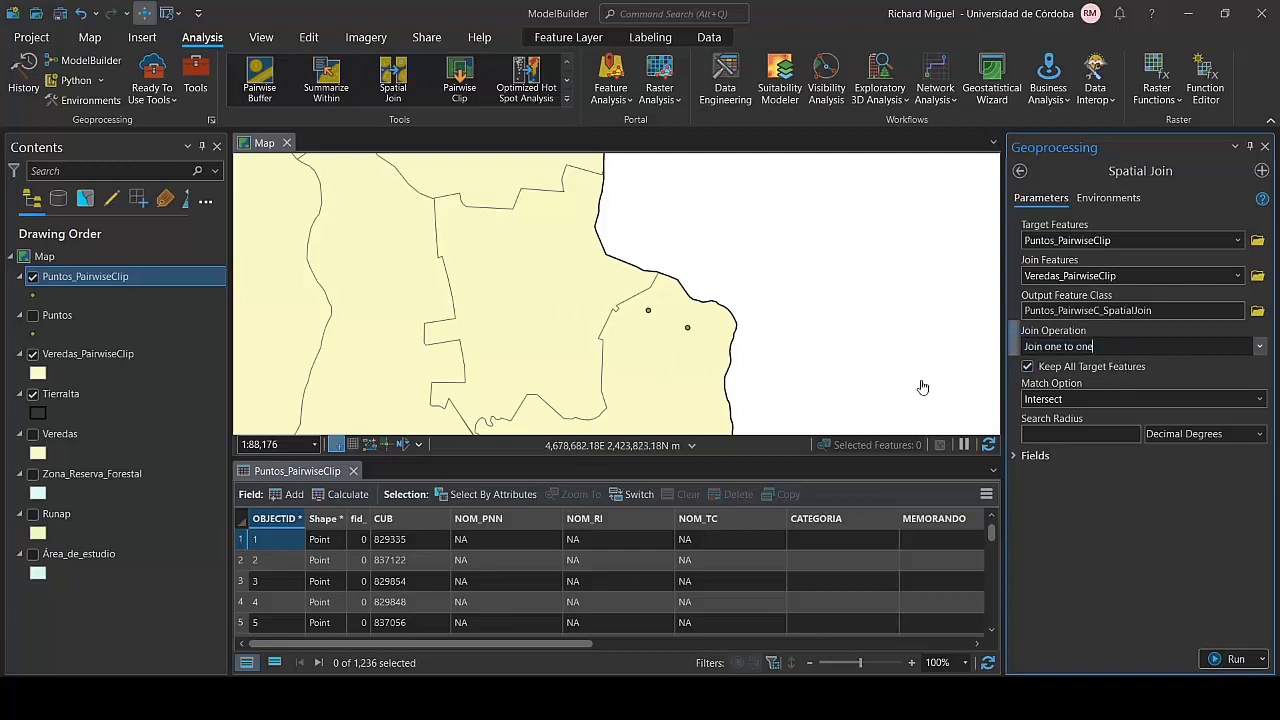
Inspect points close to vereda boundaries on the map and choose Intersect as the Spatial Join match option.
{"action": "scroll", "coordinate": [533, 364], "scroll_direction": "down", "scroll_amount": 3}
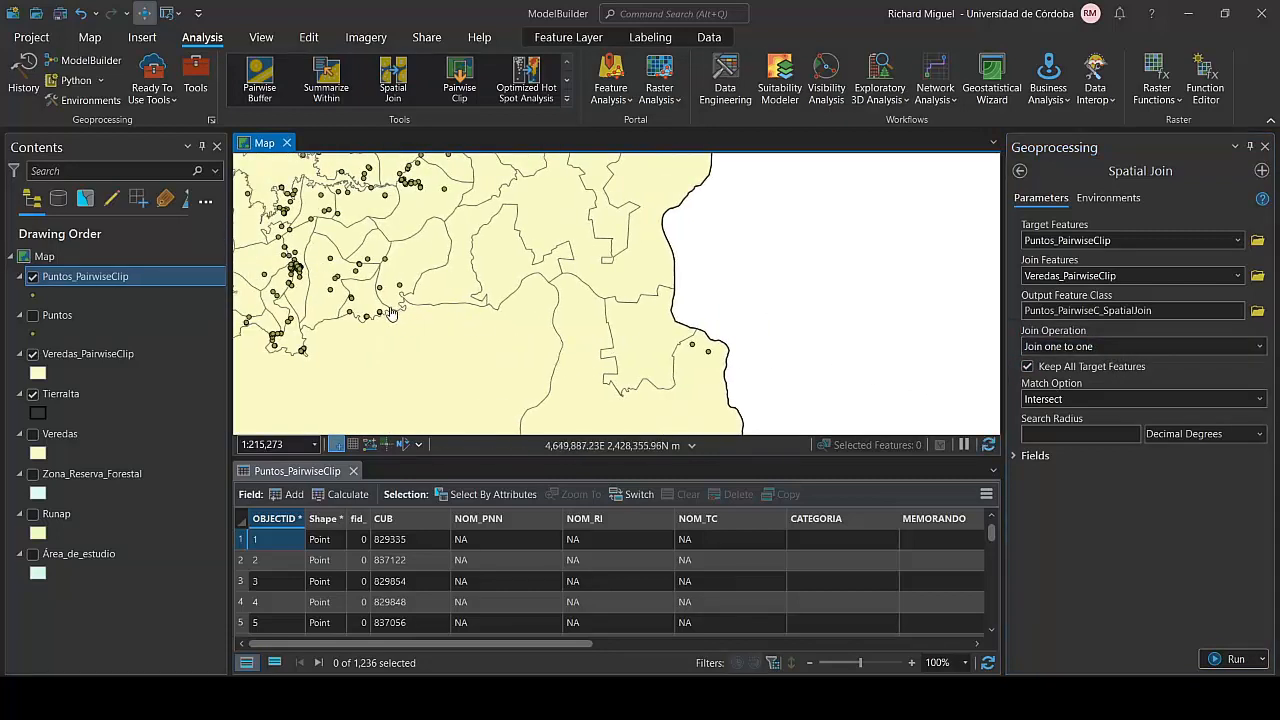
{"action": "scroll", "coordinate": [435, 335], "scroll_direction": "up", "scroll_amount": 5}
{"action": "scroll", "coordinate": [423, 344], "scroll_direction": "up", "scroll_amount": 7}
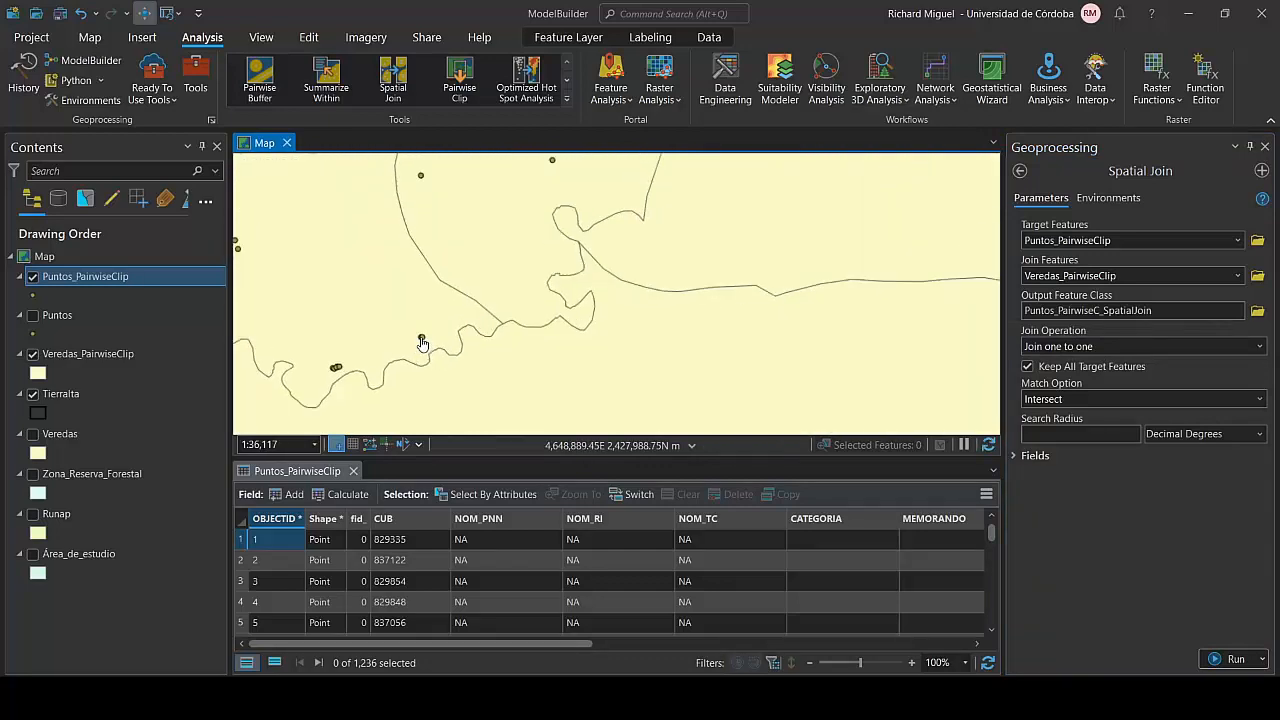
{"action": "scroll", "coordinate": [423, 344], "scroll_direction": "down", "scroll_amount": 12}
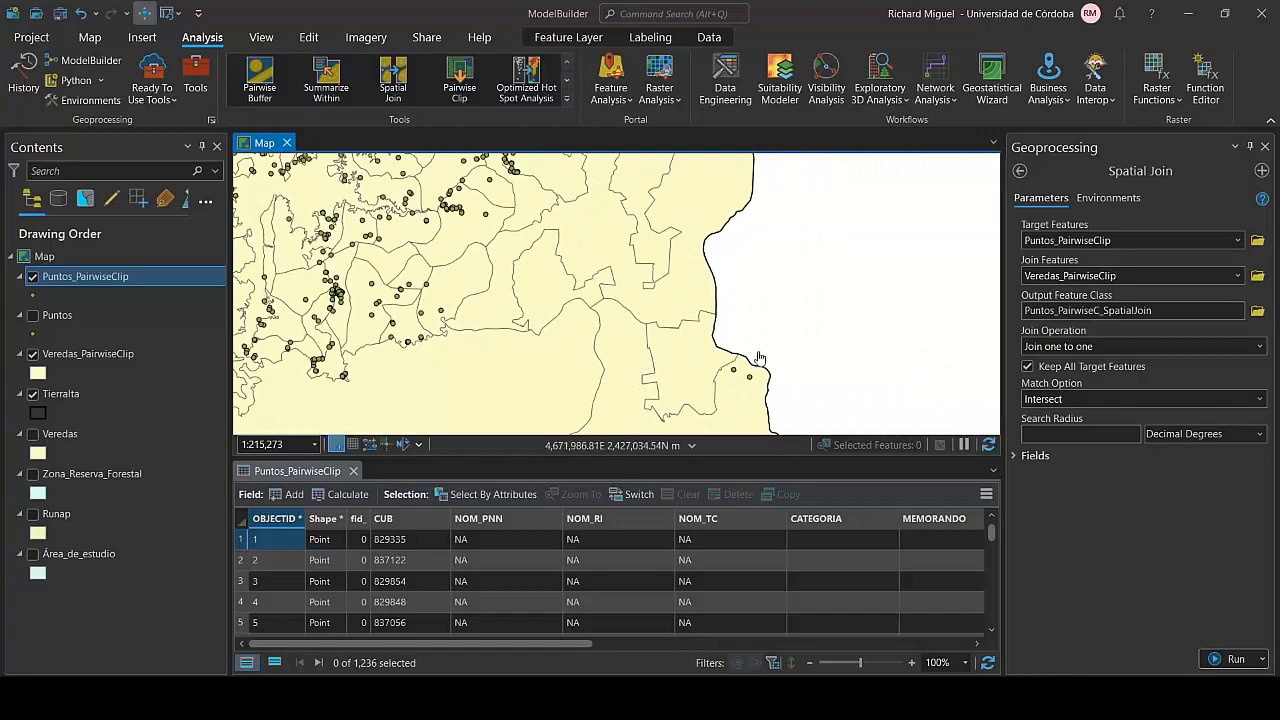
{"action": "scroll", "coordinate": [760, 357], "scroll_direction": "down", "scroll_amount": 2}
{"action": "left_click_drag", "start_coordinate": [622, 347], "coordinate": [706, 296]}
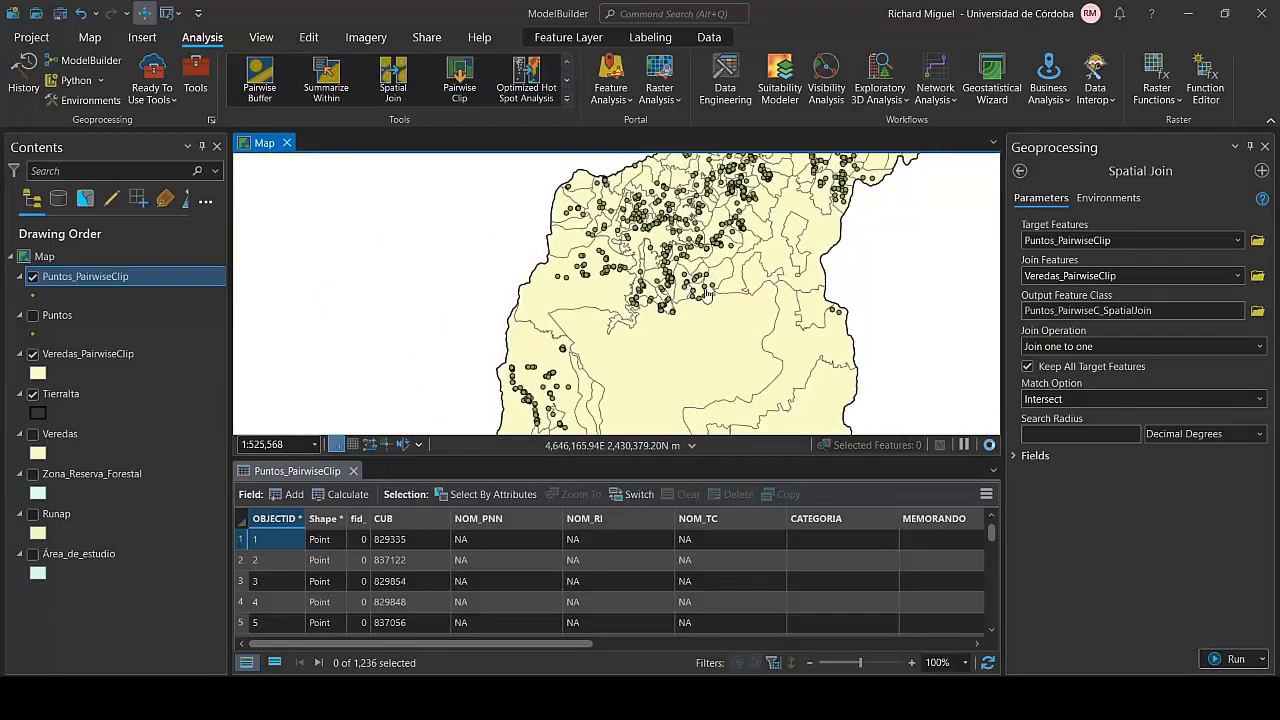
{"action": "left_click", "coordinate": [1258, 401]}
{"action": "left_click", "coordinate": [1047, 420]}
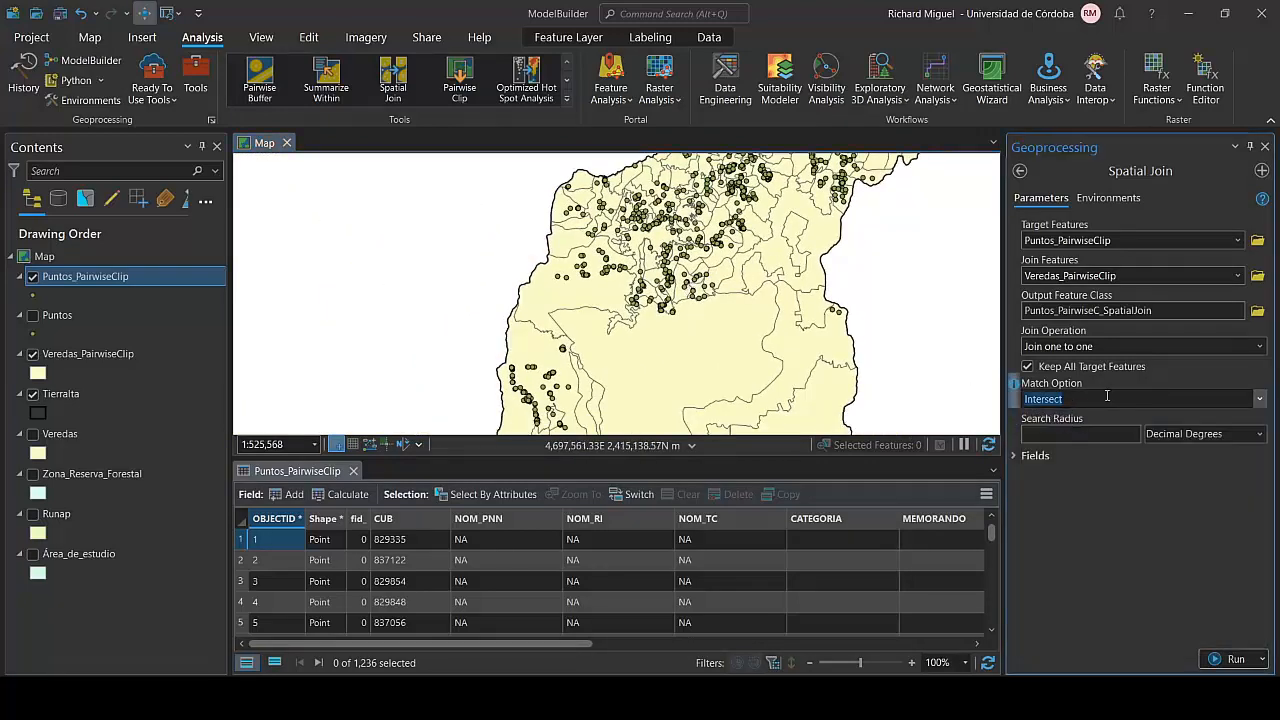
Run the one-to-one Intersect Spatial Join, keeping all target features and Puntos_PairwiseC_SpatialJoin as the output feature class.
{"action": "left_click", "coordinate": [1107, 384]}
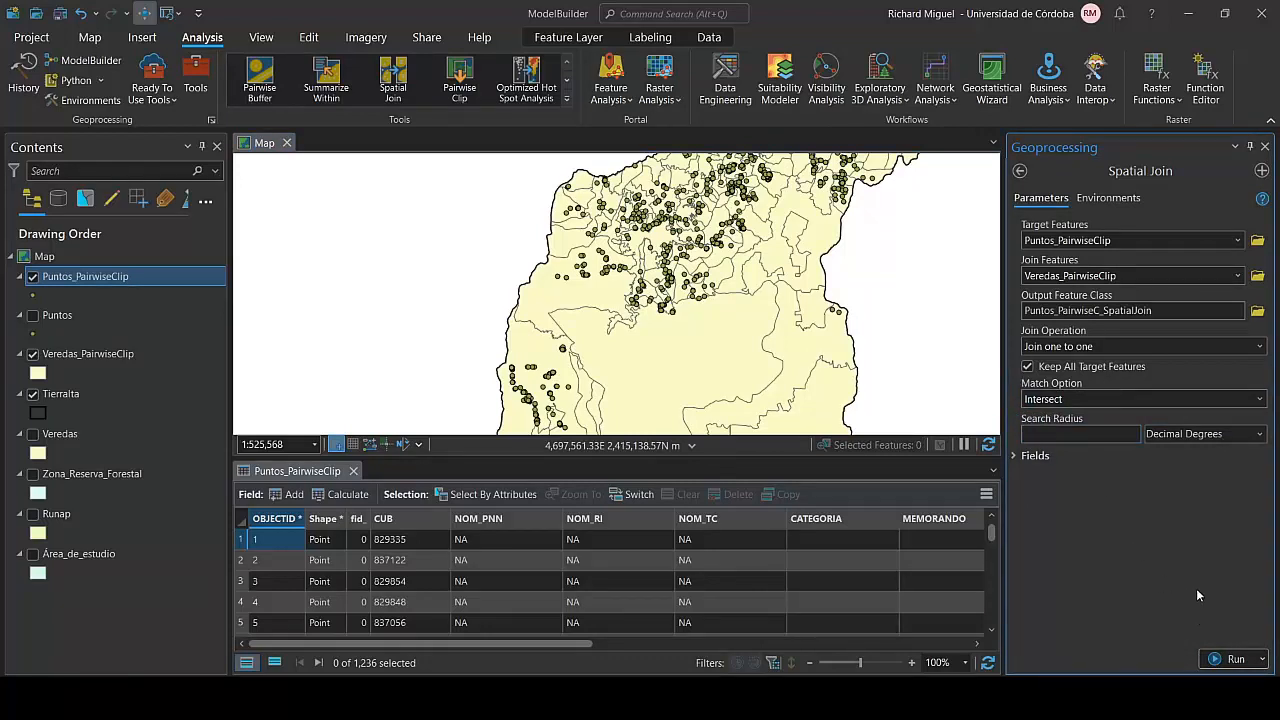
{"action": "left_click", "coordinate": [1187, 312]}
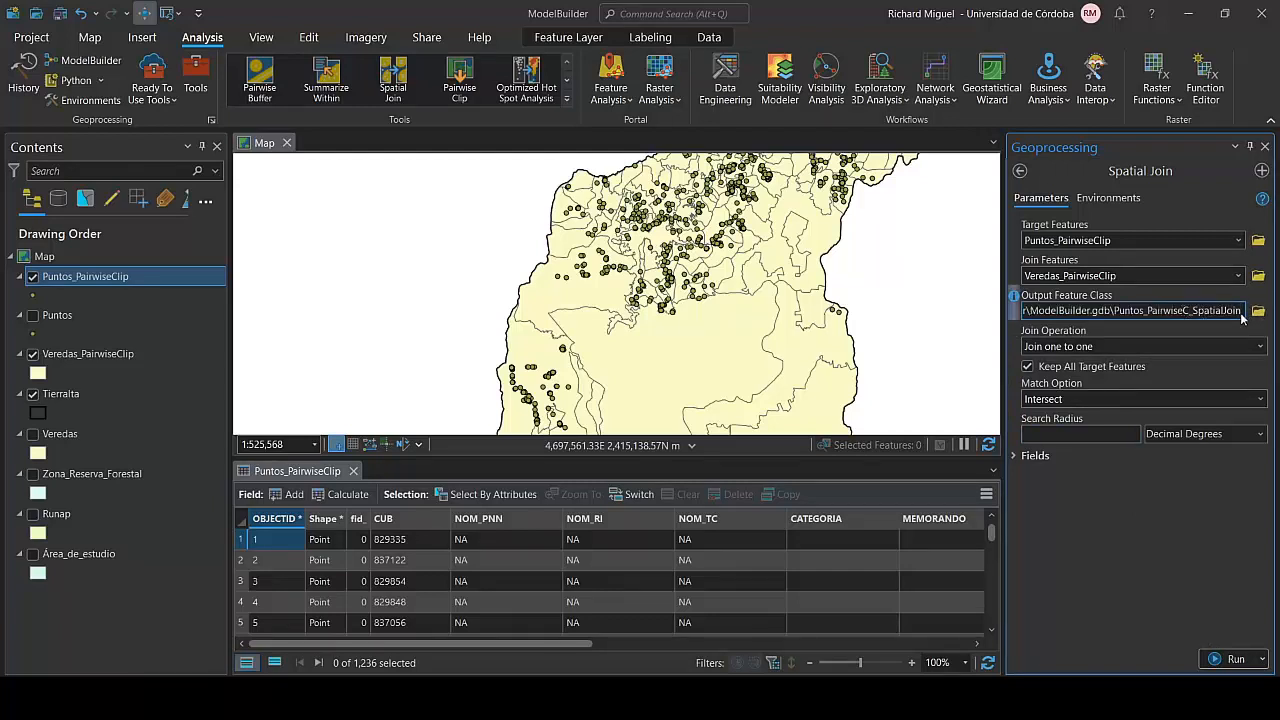
{"action": "left_click", "coordinate": [1146, 550]}
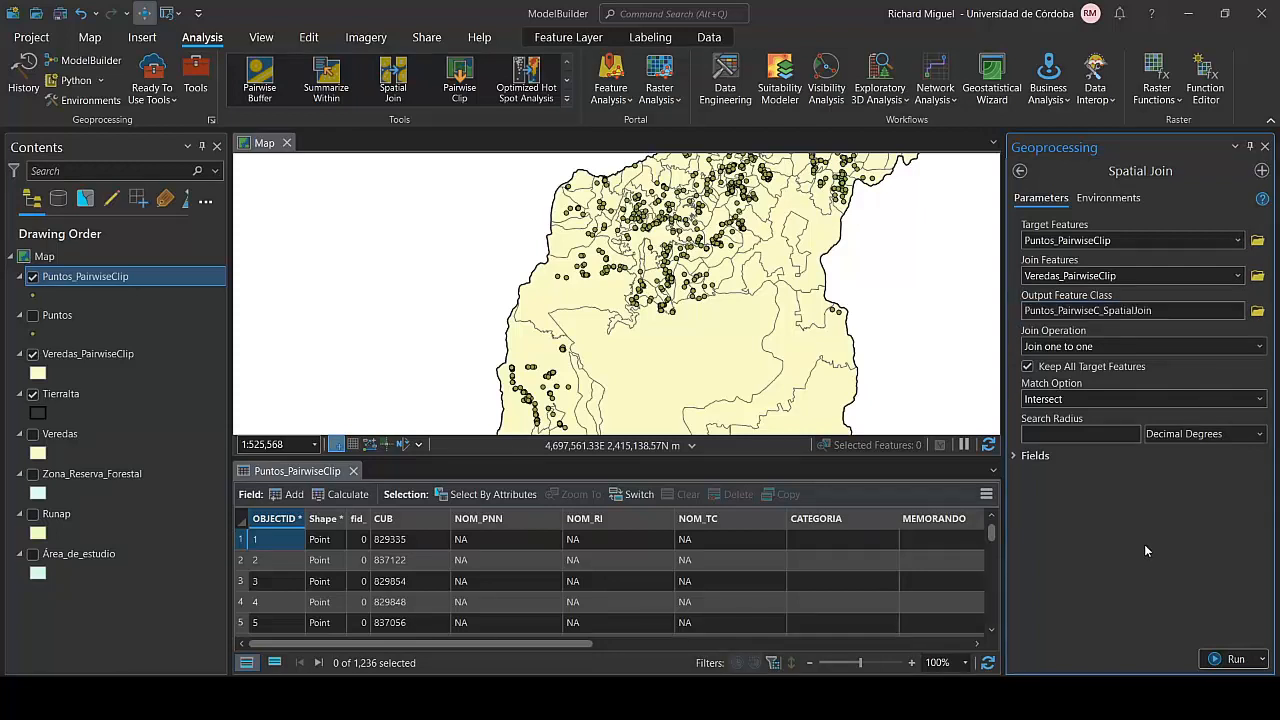
{"action": "left_click", "coordinate": [1230, 659]}
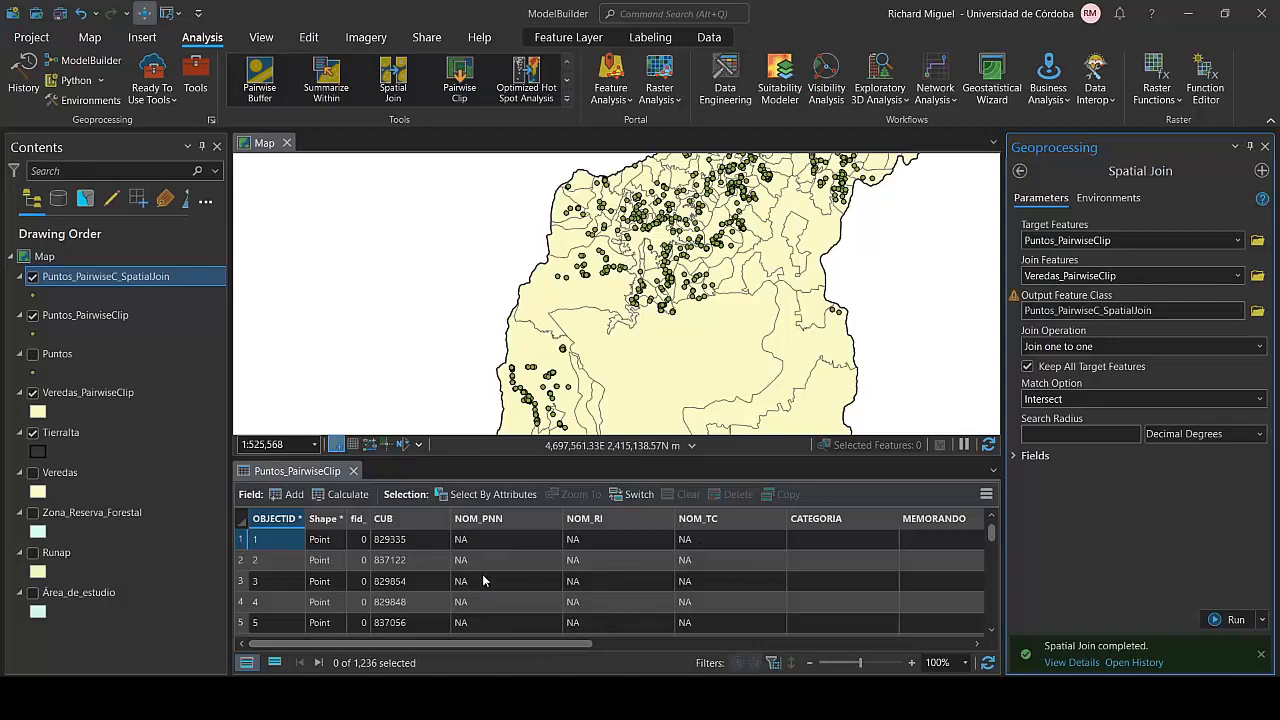
Review the original fields in the Puntos_PairwiseClip attribute table, from the CUB field through LINEA_PP, and close the table.
{"action": "left_click", "coordinate": [353, 471]}
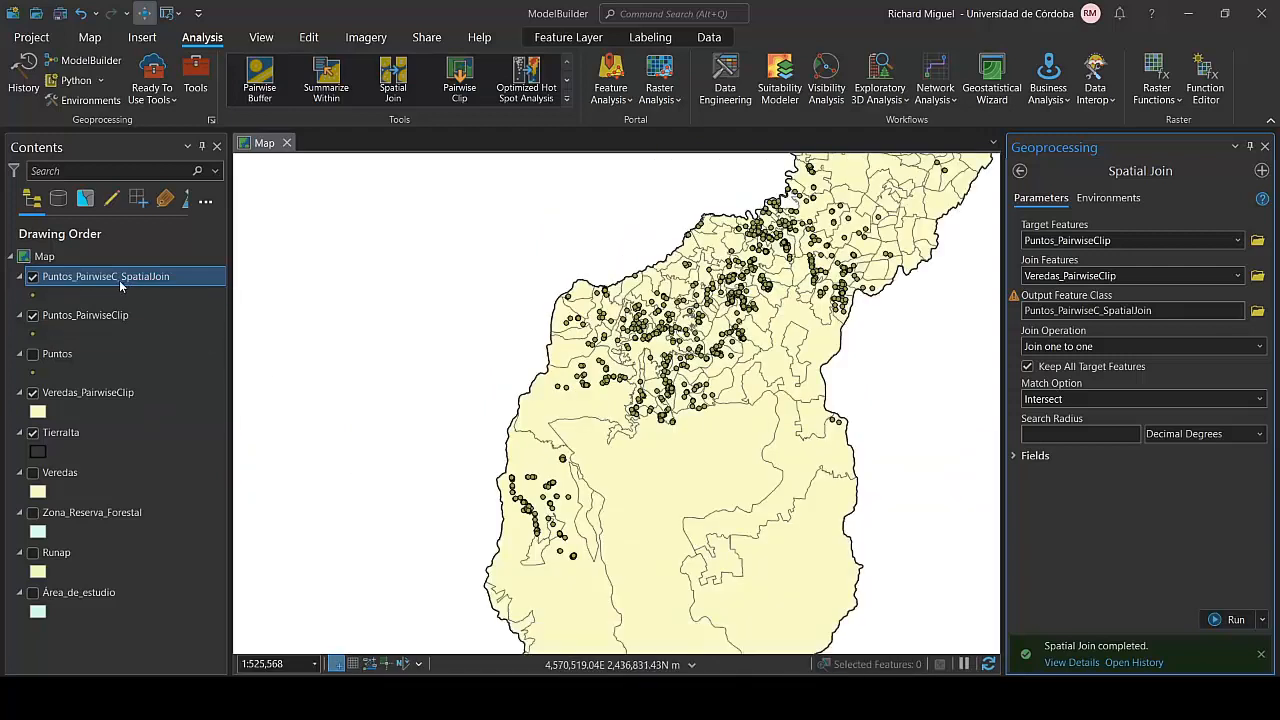
{"action": "left_click", "coordinate": [102, 315]}
{"action": "right_click", "coordinate": [102, 315]}
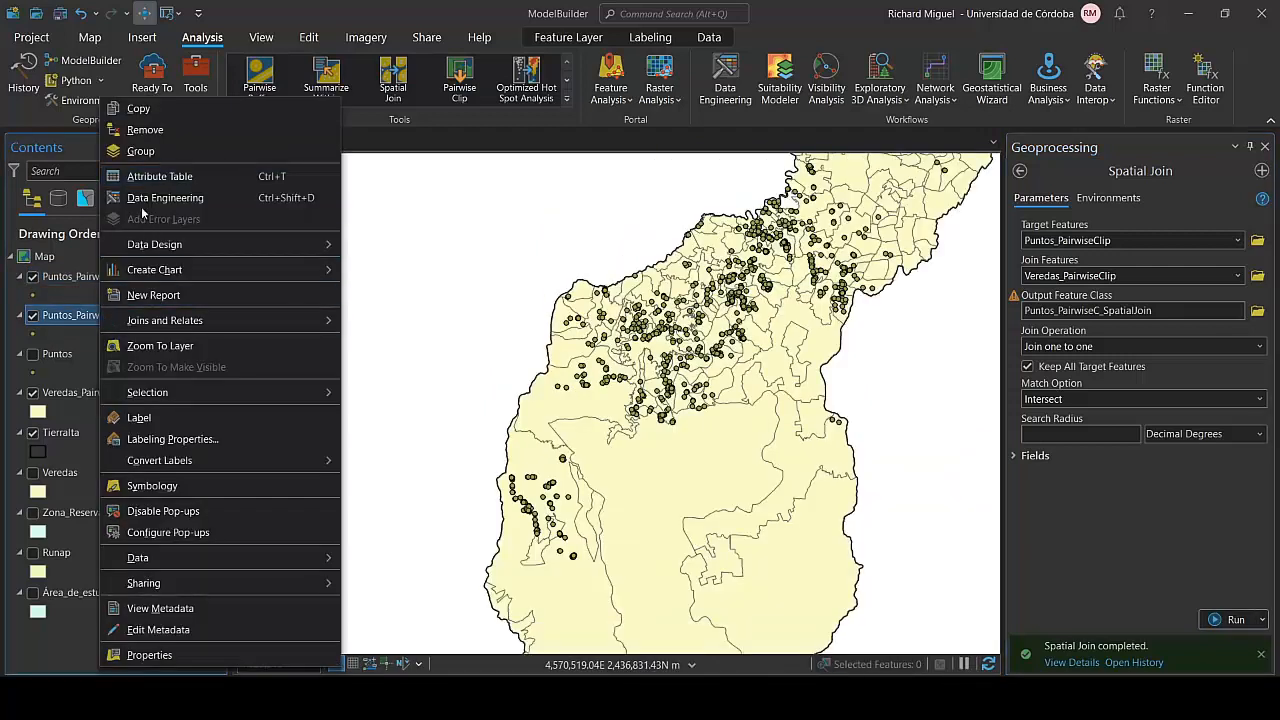
{"action": "left_click", "coordinate": [155, 177]}
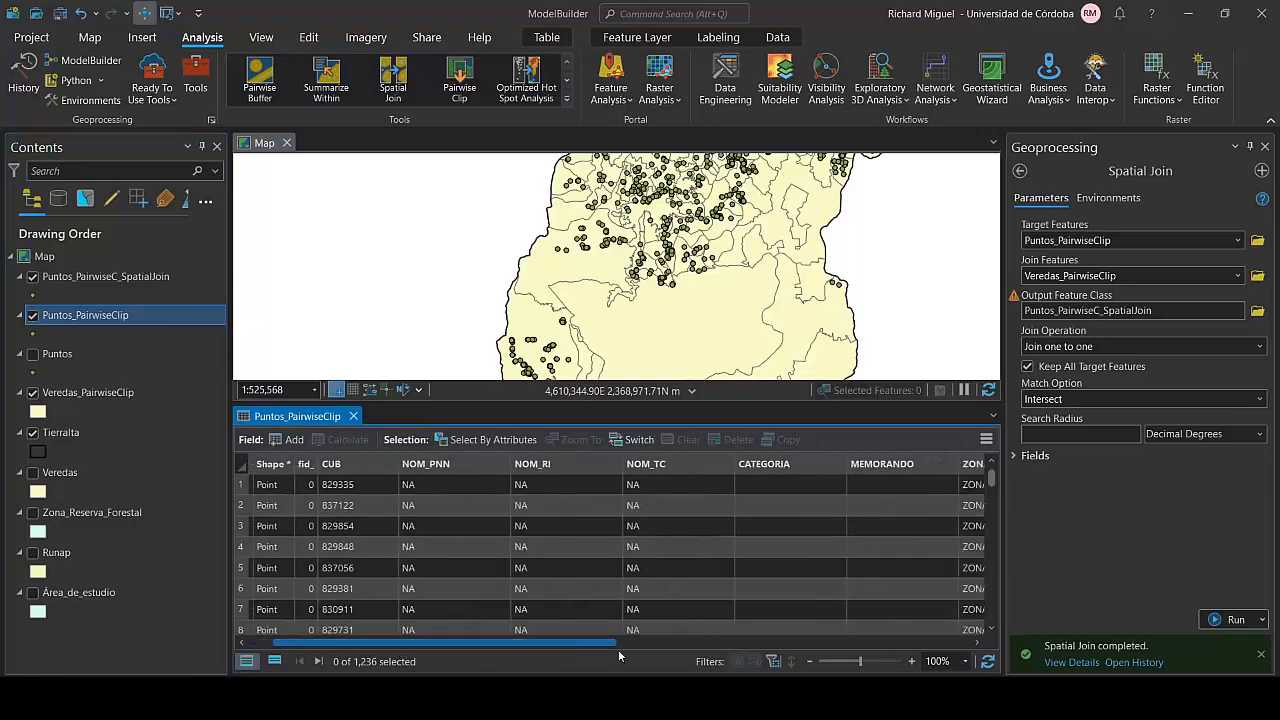
{"action": "left_click_drag", "start_coordinate": [619, 656], "coordinate": [840, 657]}
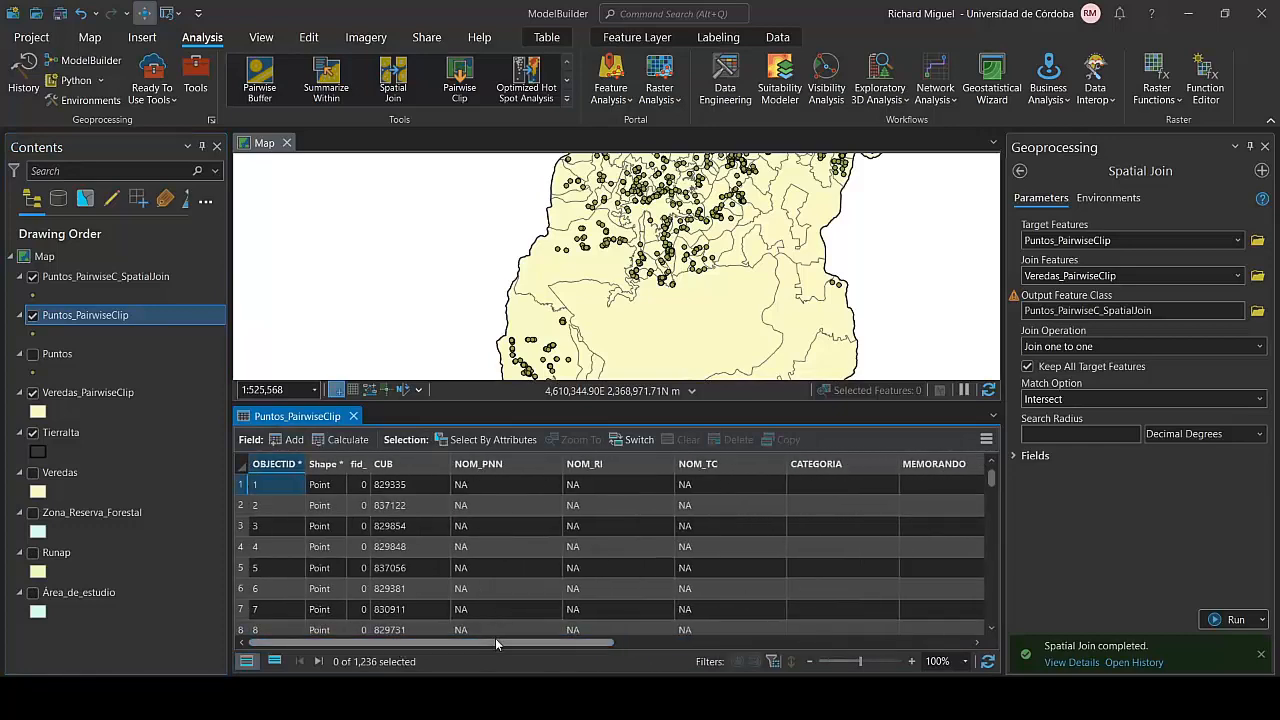
{"action": "left_click_drag", "start_coordinate": [495, 643], "coordinate": [855, 643]}
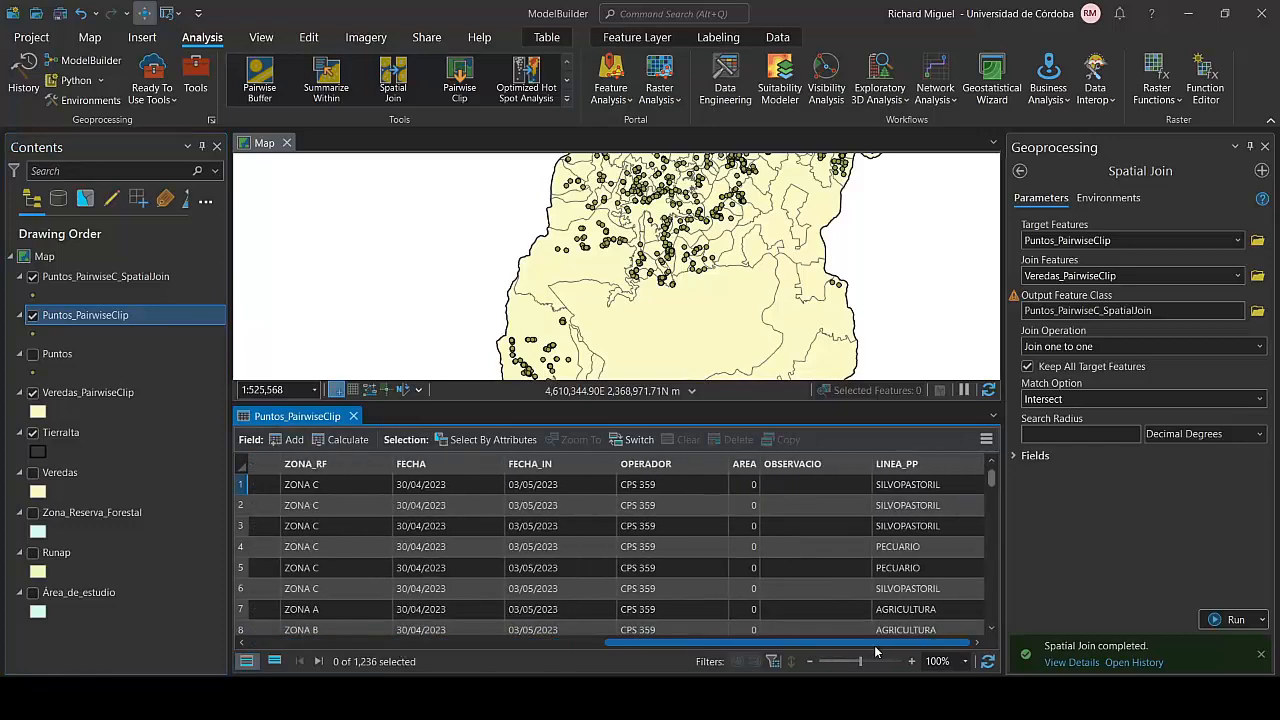
{"action": "left_click", "coordinate": [352, 416]}
Open the Puntos_PairwiseC_SpatialJoin attribute table and highlight the Join_Count, TARGET_FID and fid_ fields.
{"action": "left_click", "coordinate": [105, 276]}
{"action": "right_click", "coordinate": [105, 276]}
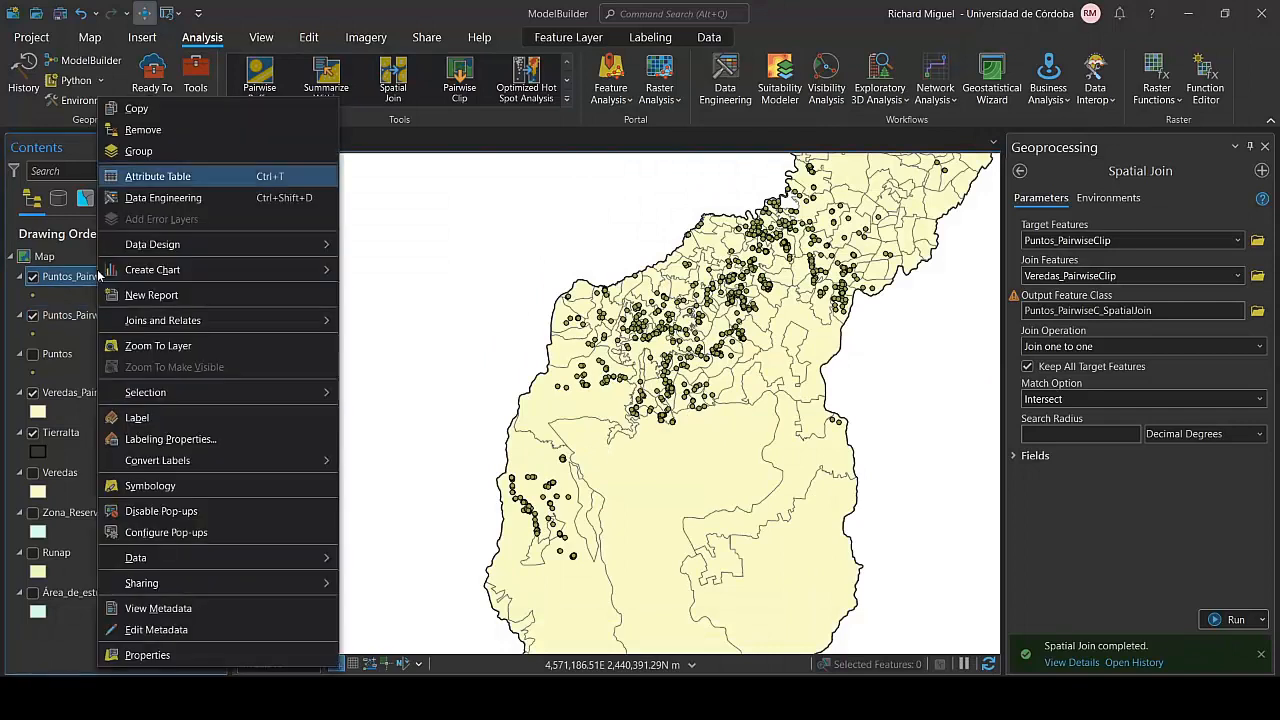
{"action": "left_click", "coordinate": [157, 176]}
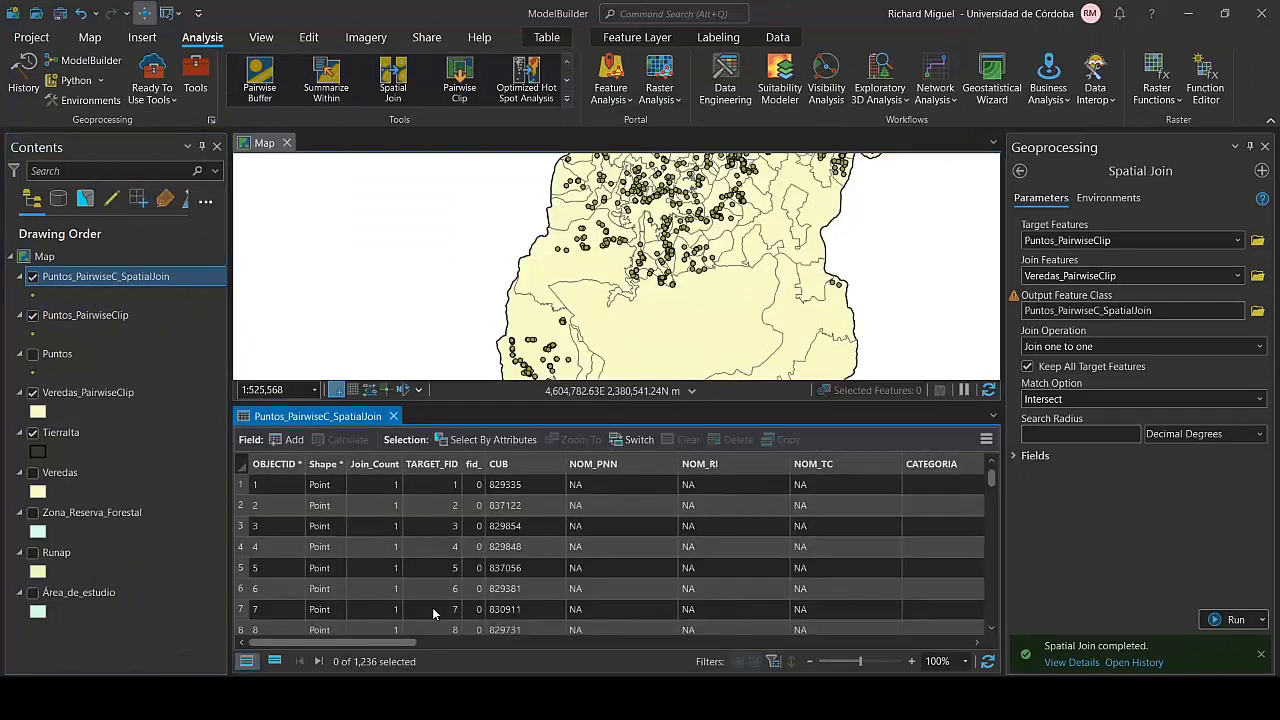
{"action": "left_click", "coordinate": [385, 468]}
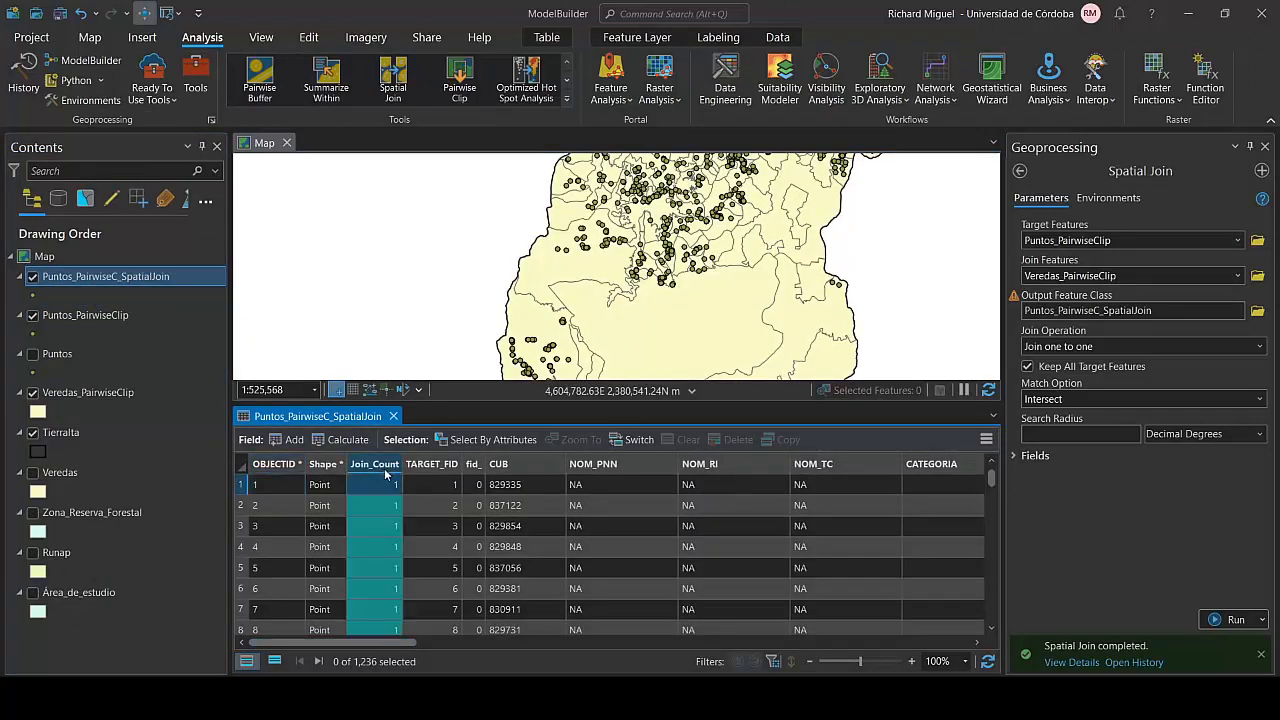
{"action": "left_click", "coordinate": [430, 468], "text": "ctrl"}
{"action": "left_click", "coordinate": [473, 467], "text": "ctrl"}
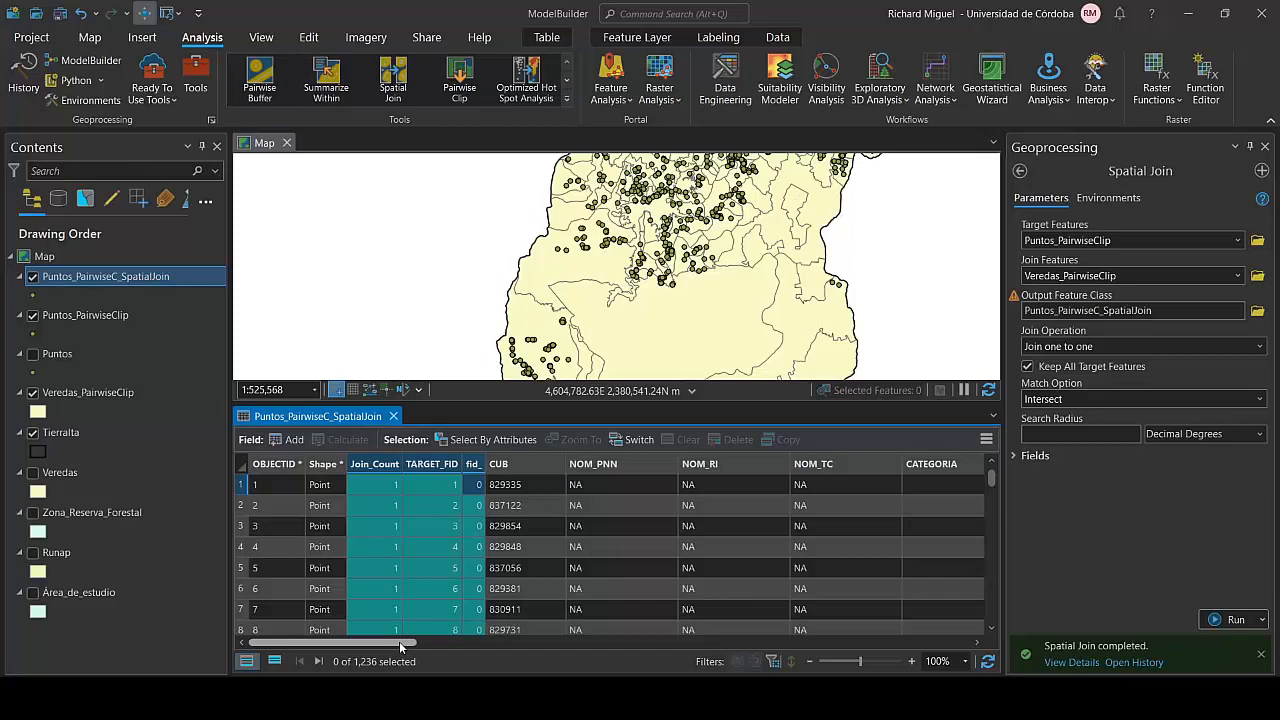
{"action": "left_click_drag", "start_coordinate": [399, 641], "coordinate": [807, 645]}
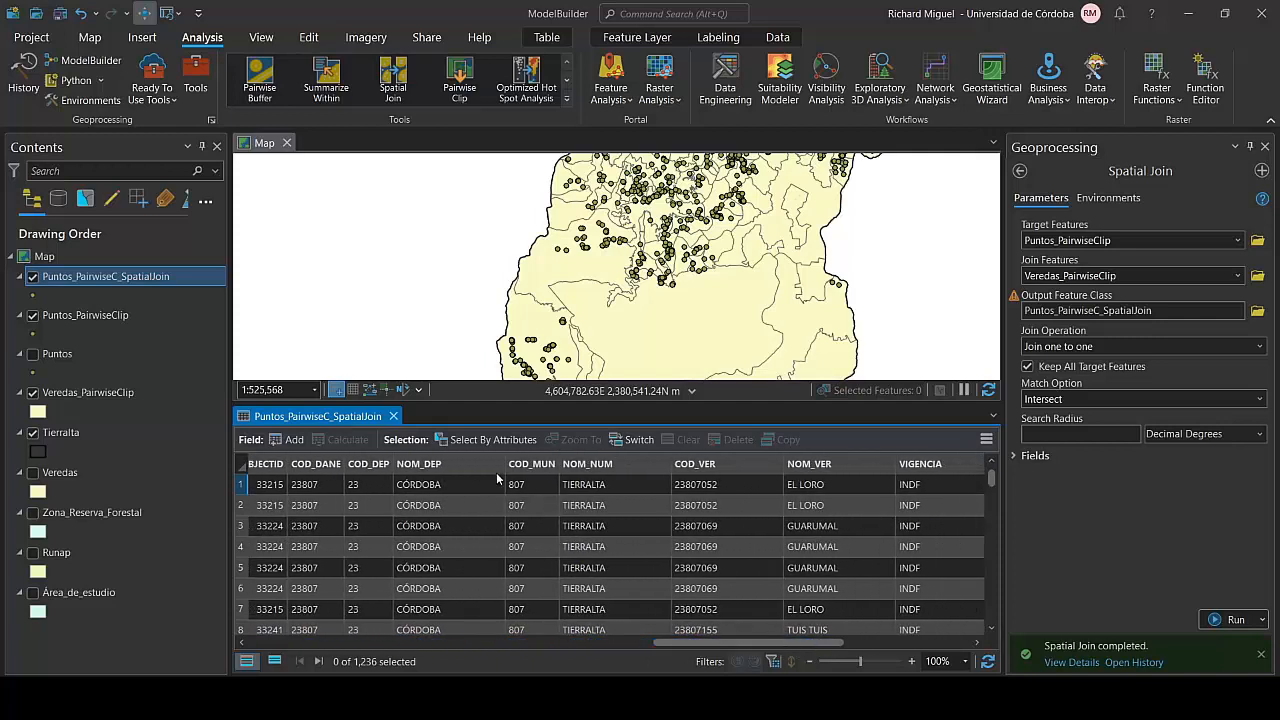
Examine the vereda fields transferred to the joined points, including COD_DEP, NOM_DEP, COD_MUN, NOM_NUM, COD_VER and NOM_VER.
{"action": "left_click", "coordinate": [488, 466]}
{"action": "left_click", "coordinate": [380, 466]}
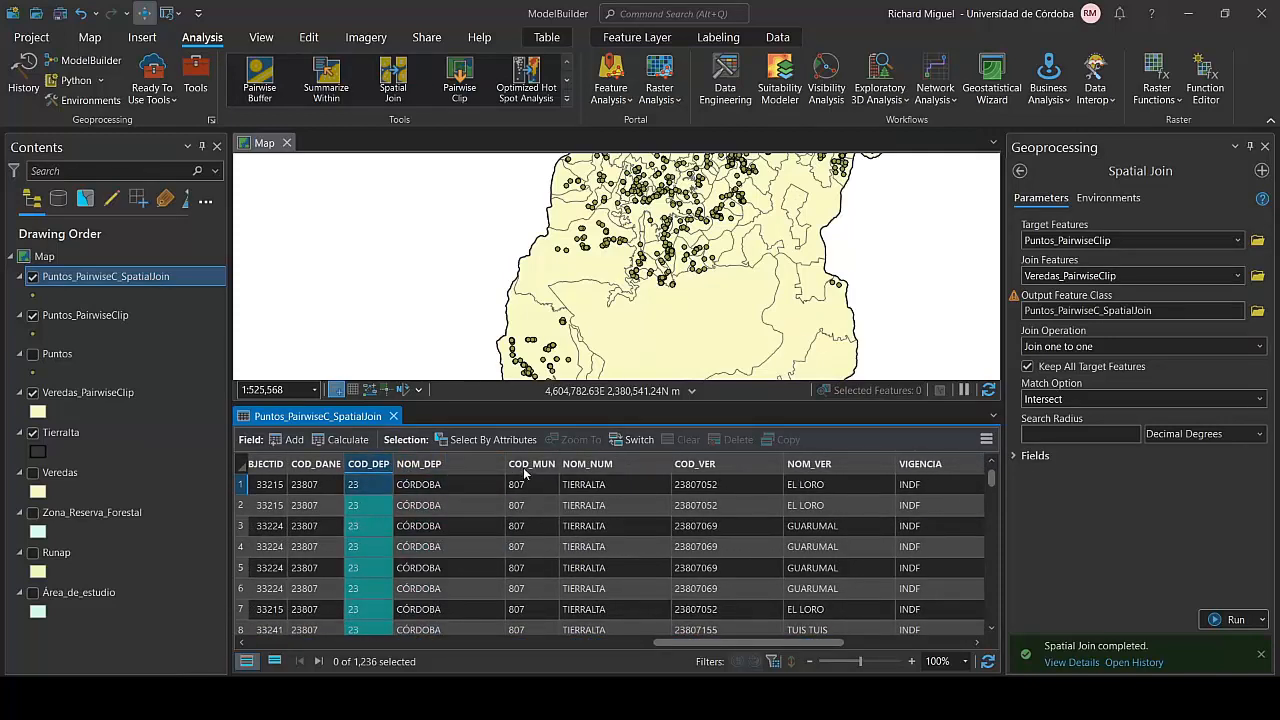
{"action": "left_click", "coordinate": [538, 467]}
{"action": "left_click", "coordinate": [613, 466]}
{"action": "left_click", "coordinate": [697, 466]}
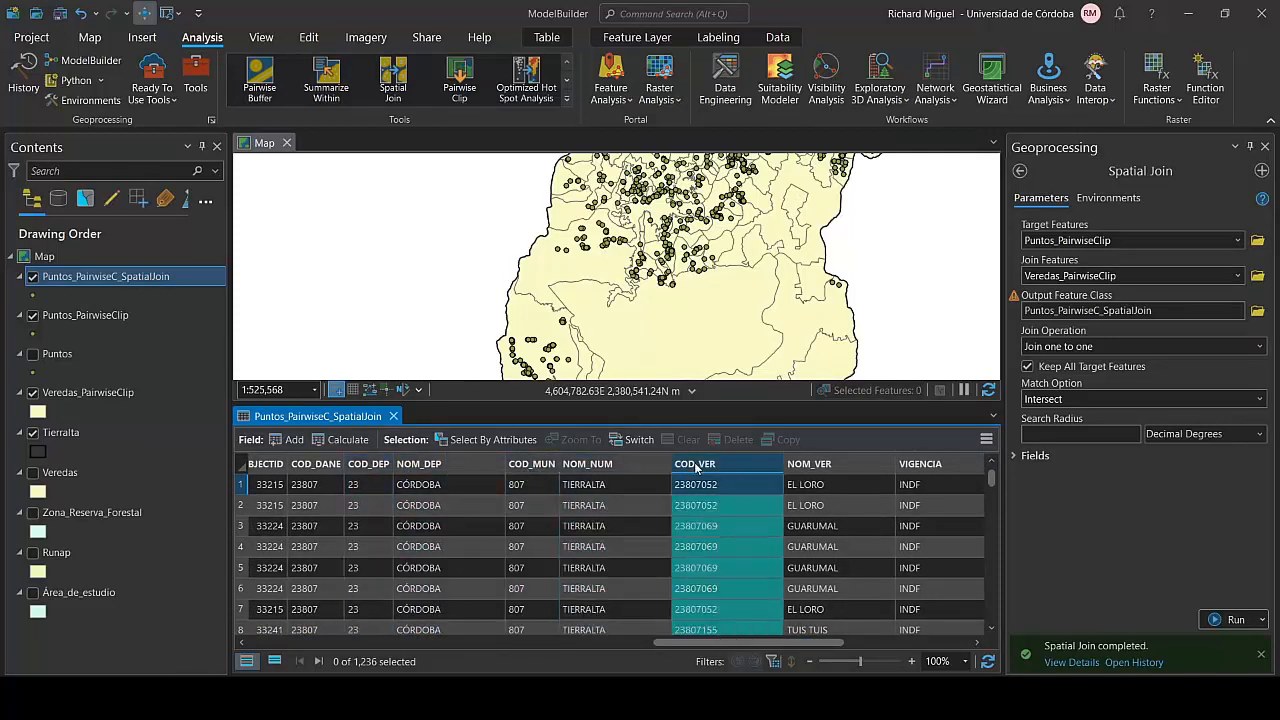
{"action": "left_click", "coordinate": [821, 470]}
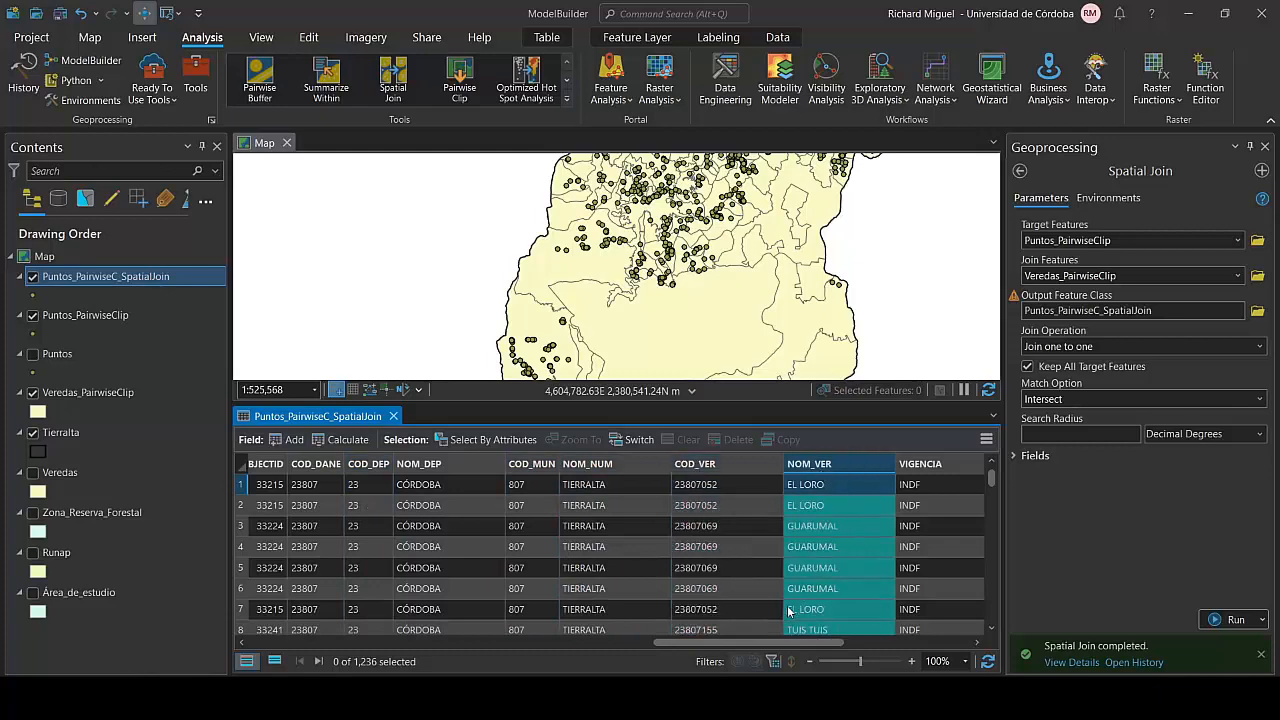
{"action": "left_click_drag", "start_coordinate": [779, 641], "coordinate": [884, 640]}
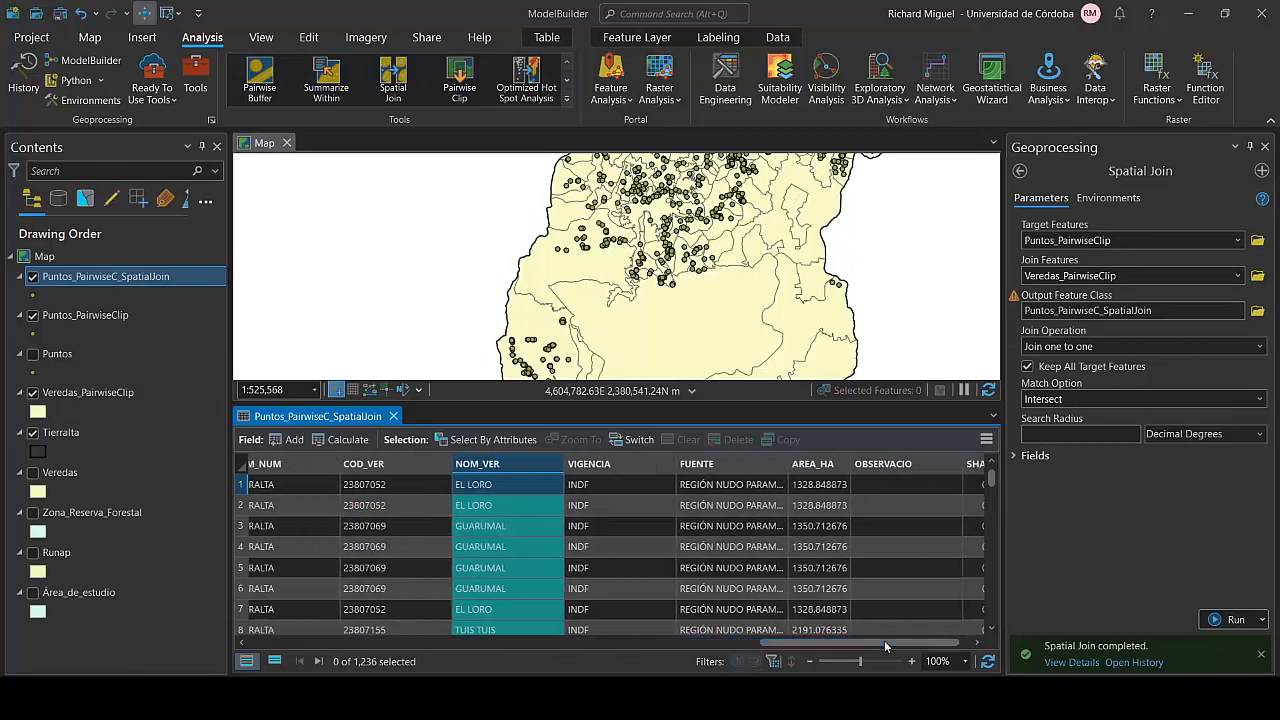
Open the Veredas_PairwiseClip attribute table and compare its fields with those in the spatial join table.
{"action": "right_click", "coordinate": [125, 392]}
{"action": "left_click", "coordinate": [230, 89]}
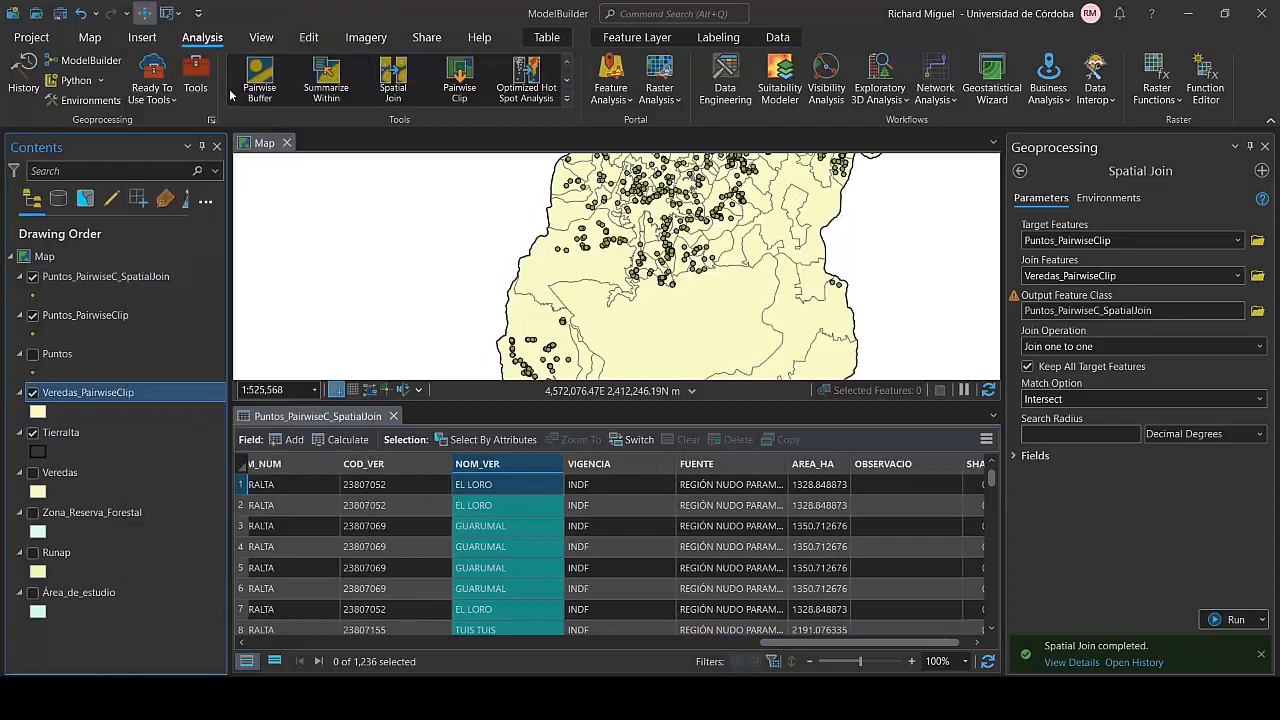
{"action": "left_click_drag", "start_coordinate": [498, 647], "coordinate": [580, 642]}
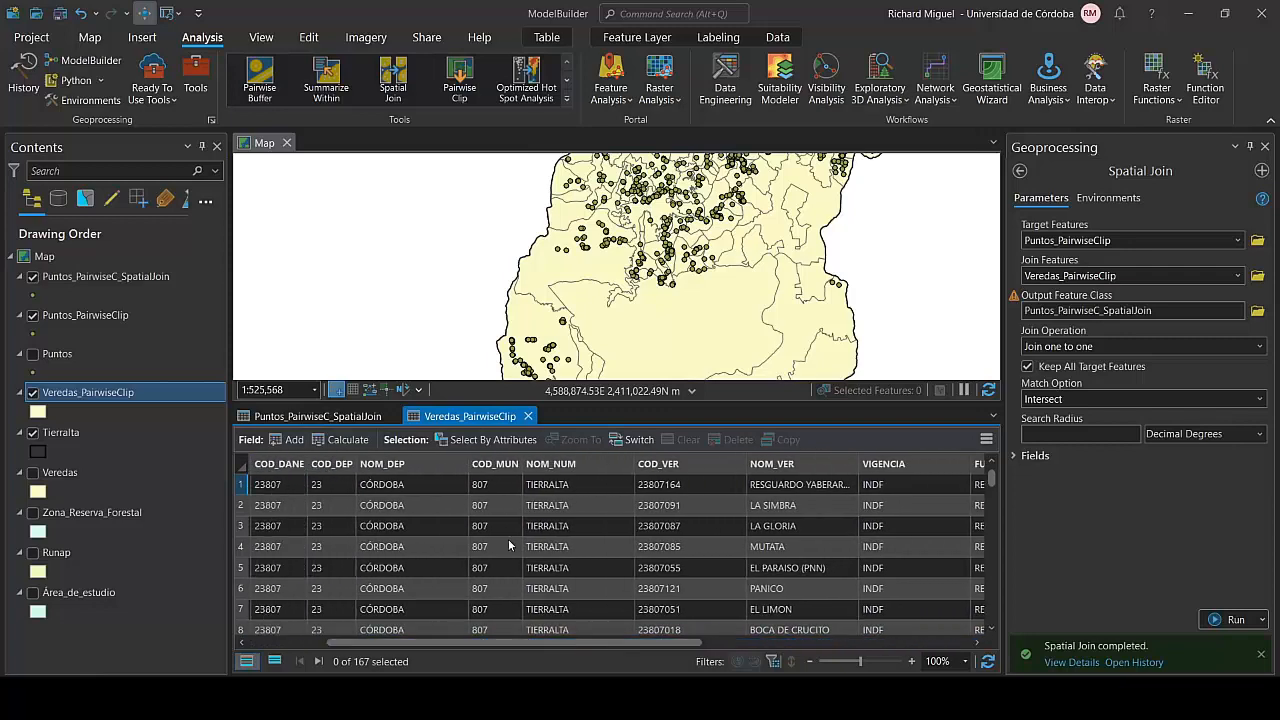
{"action": "left_click", "coordinate": [330, 417]}
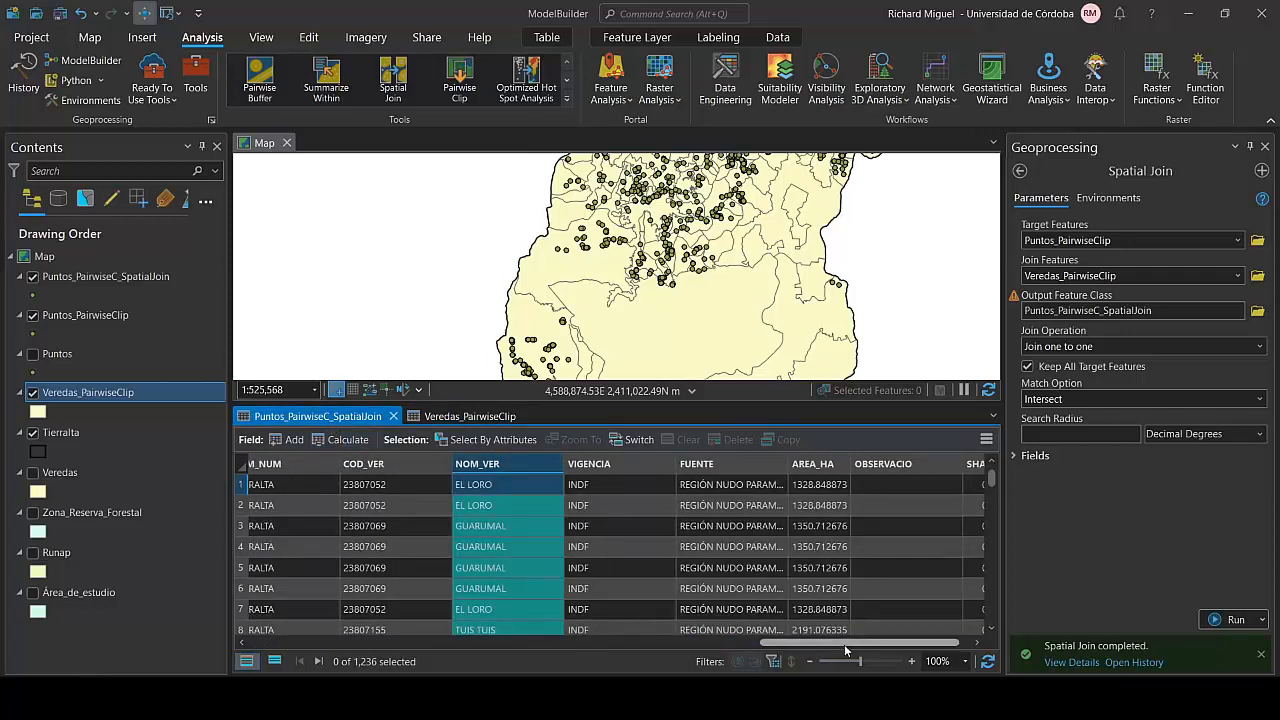
{"action": "left_click_drag", "start_coordinate": [844, 644], "coordinate": [359, 649]}
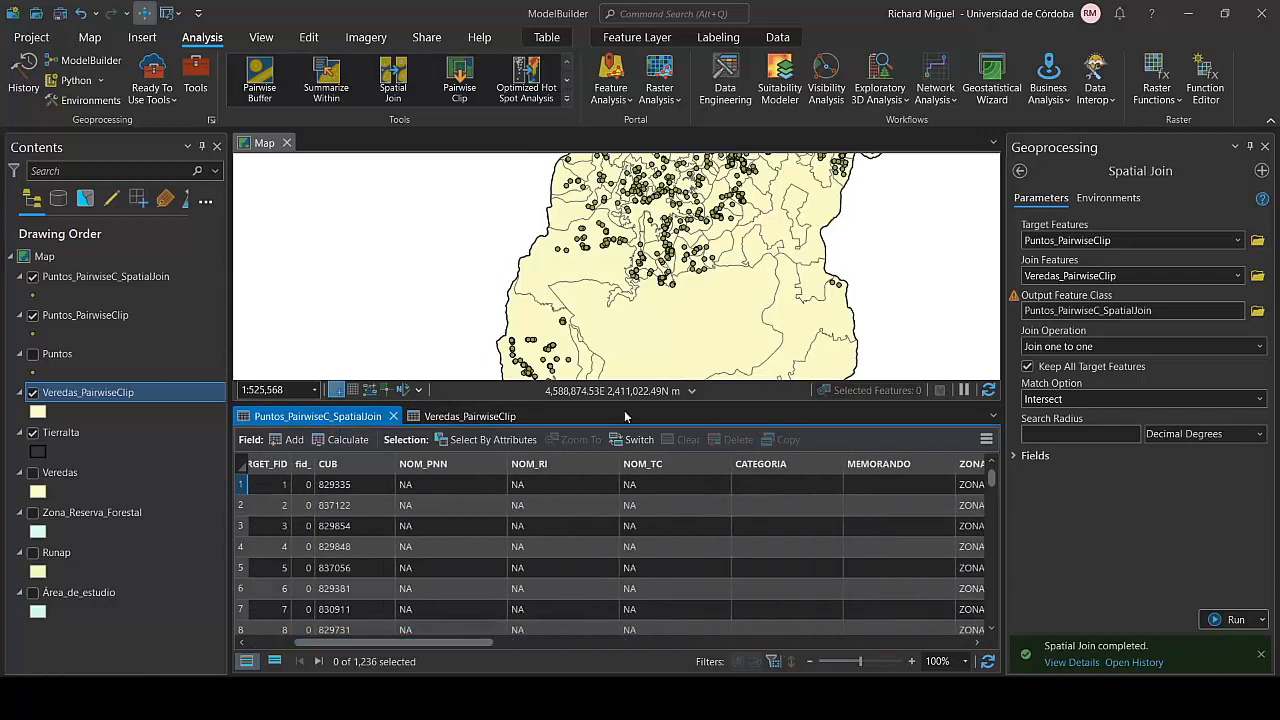
Highlight the first two spatial join records to locate their points on the map, then close the tables and clear the selection.
{"action": "left_click", "coordinate": [243, 485]}
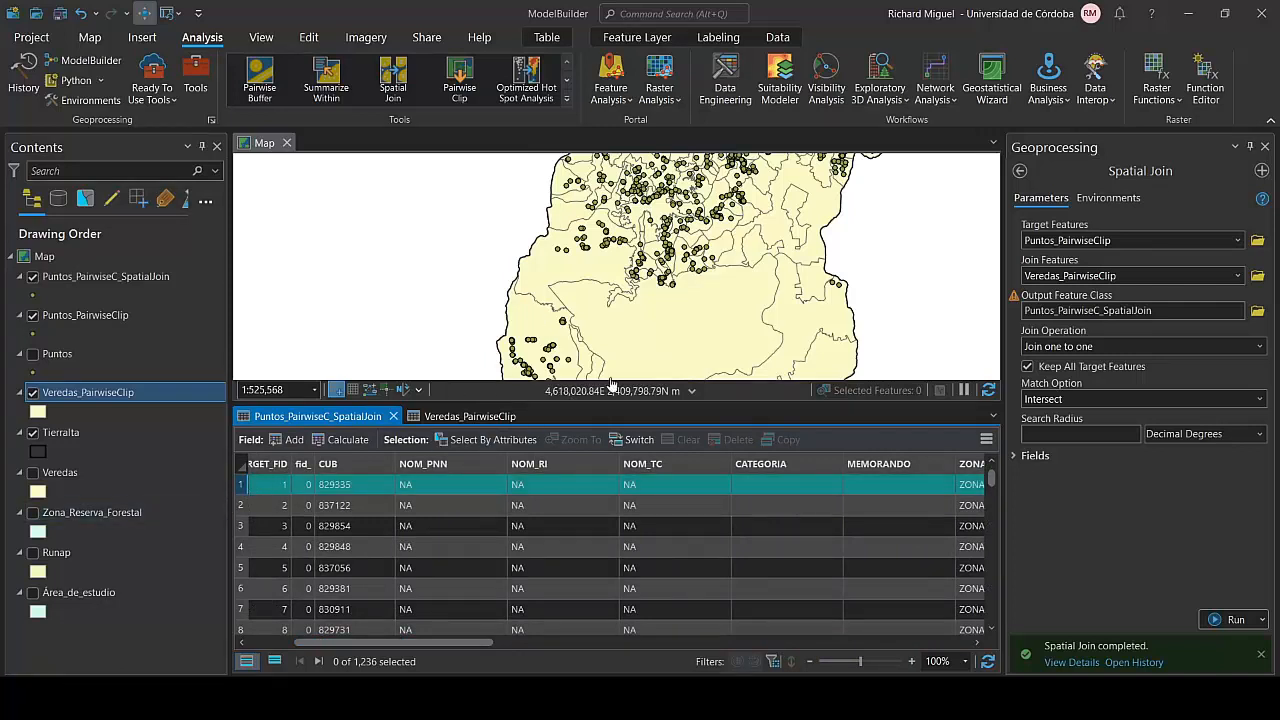
{"action": "left_click", "coordinate": [242, 508]}
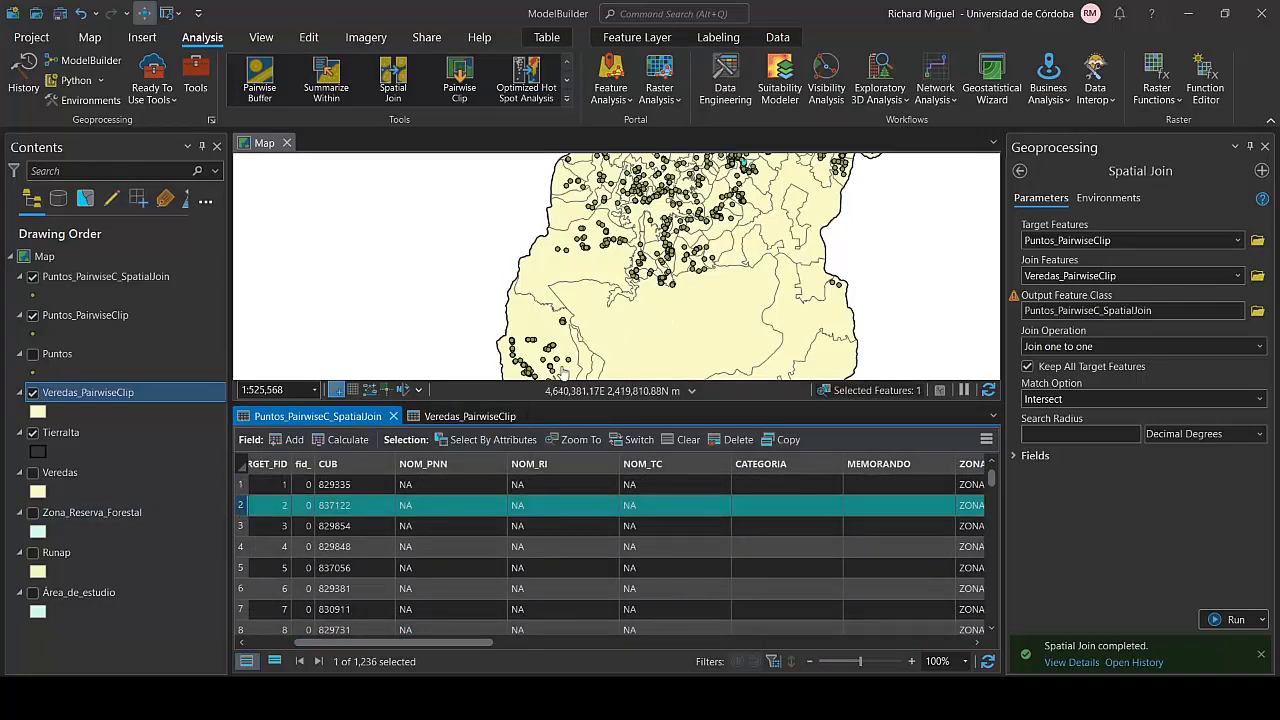
{"action": "left_click", "coordinate": [529, 417]}
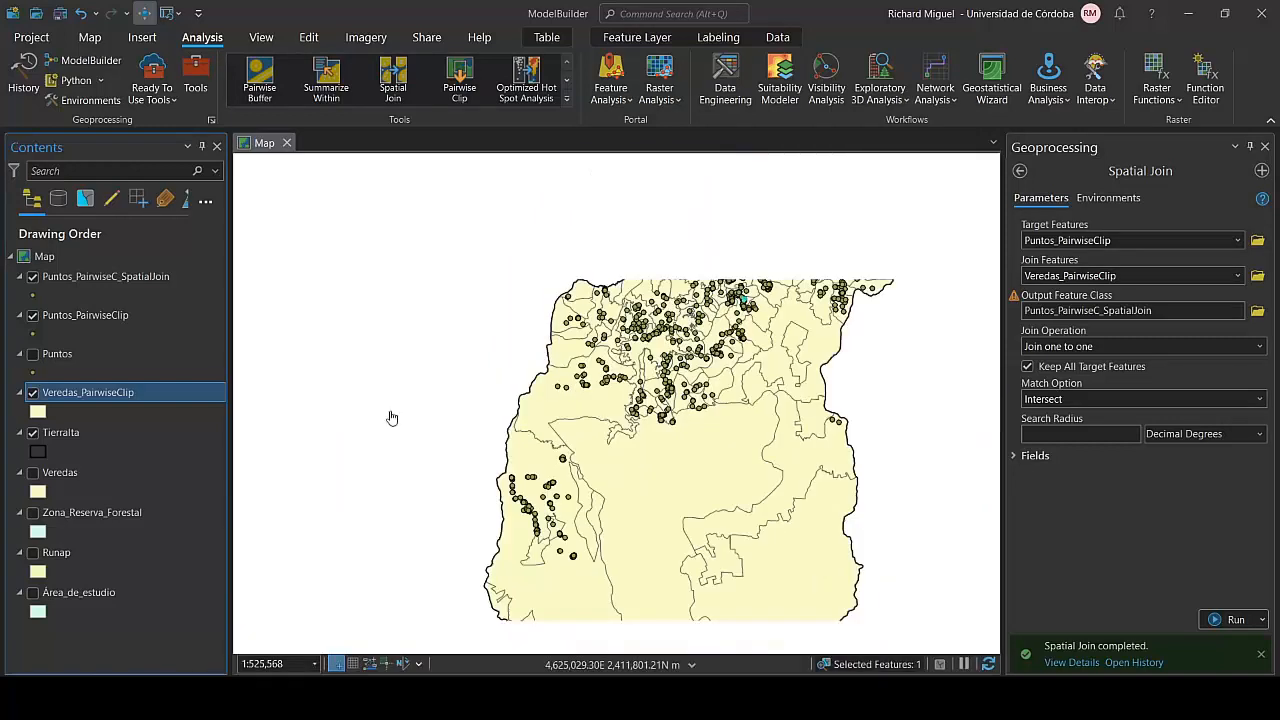
{"action": "left_click", "coordinate": [393, 416]}
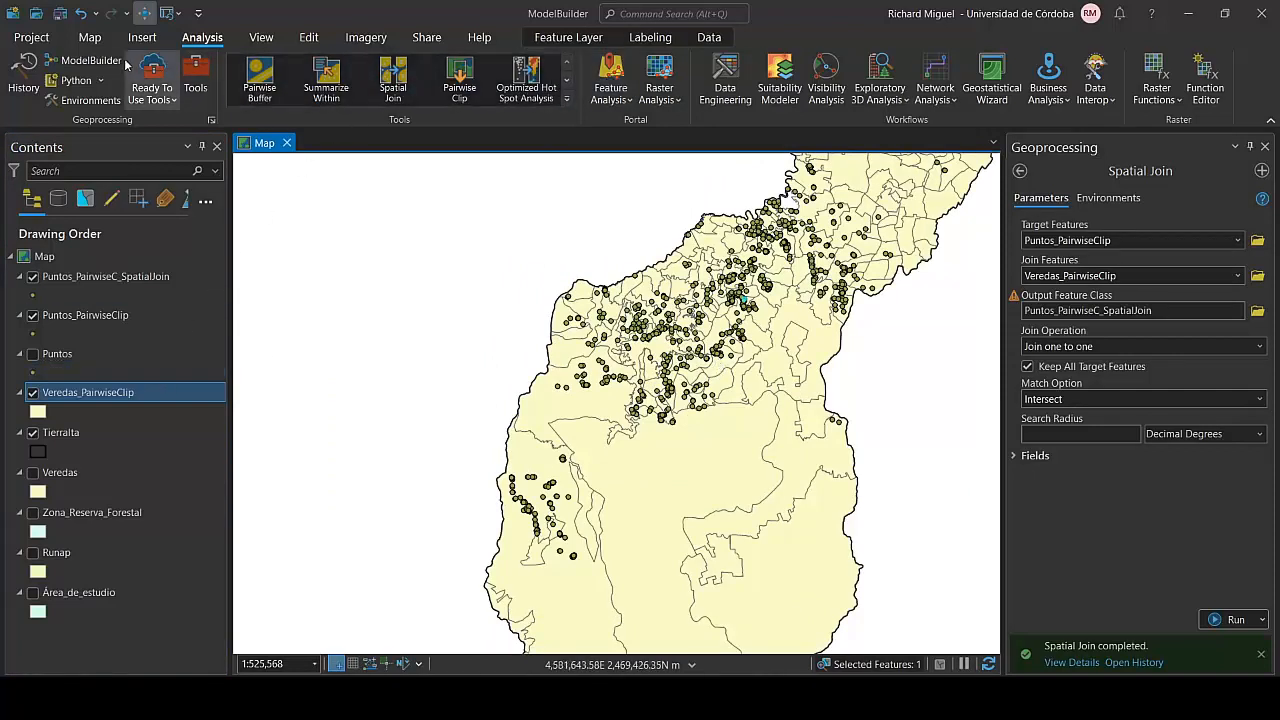
{"action": "left_click", "coordinate": [89, 37]}
{"action": "left_click", "coordinate": [645, 80]}
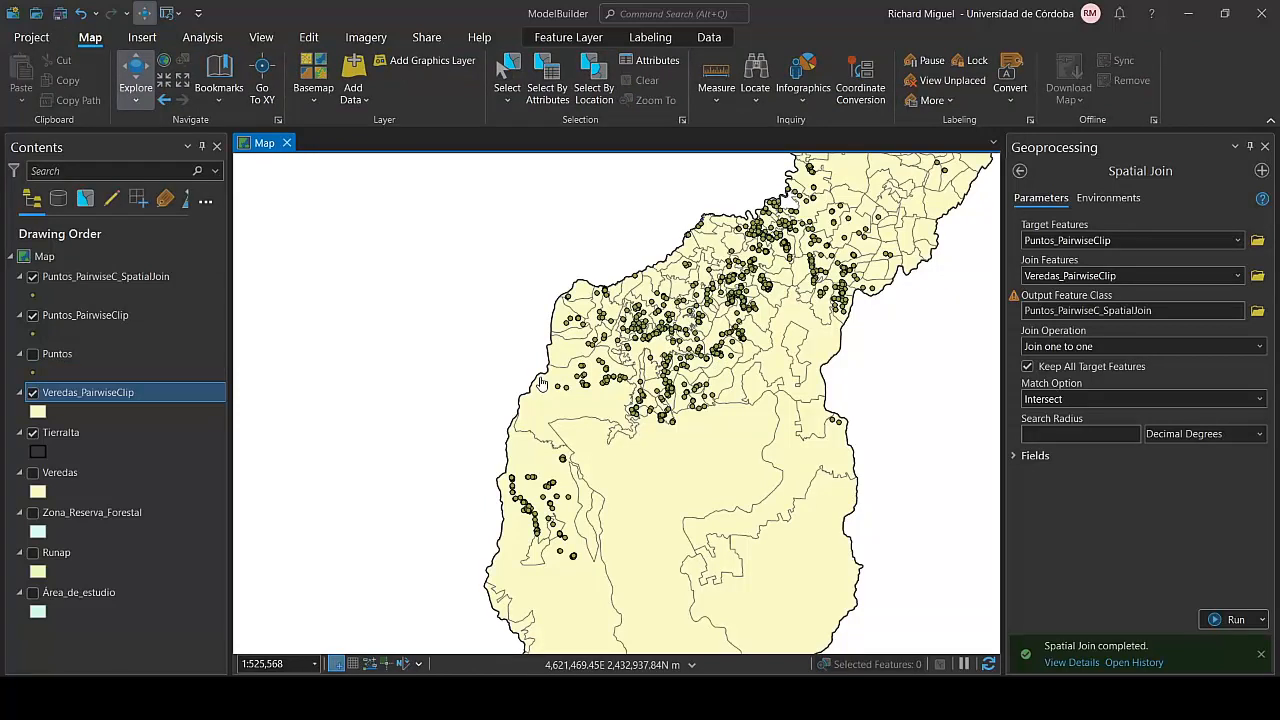
{"action": "left_click", "coordinate": [1265, 147]}
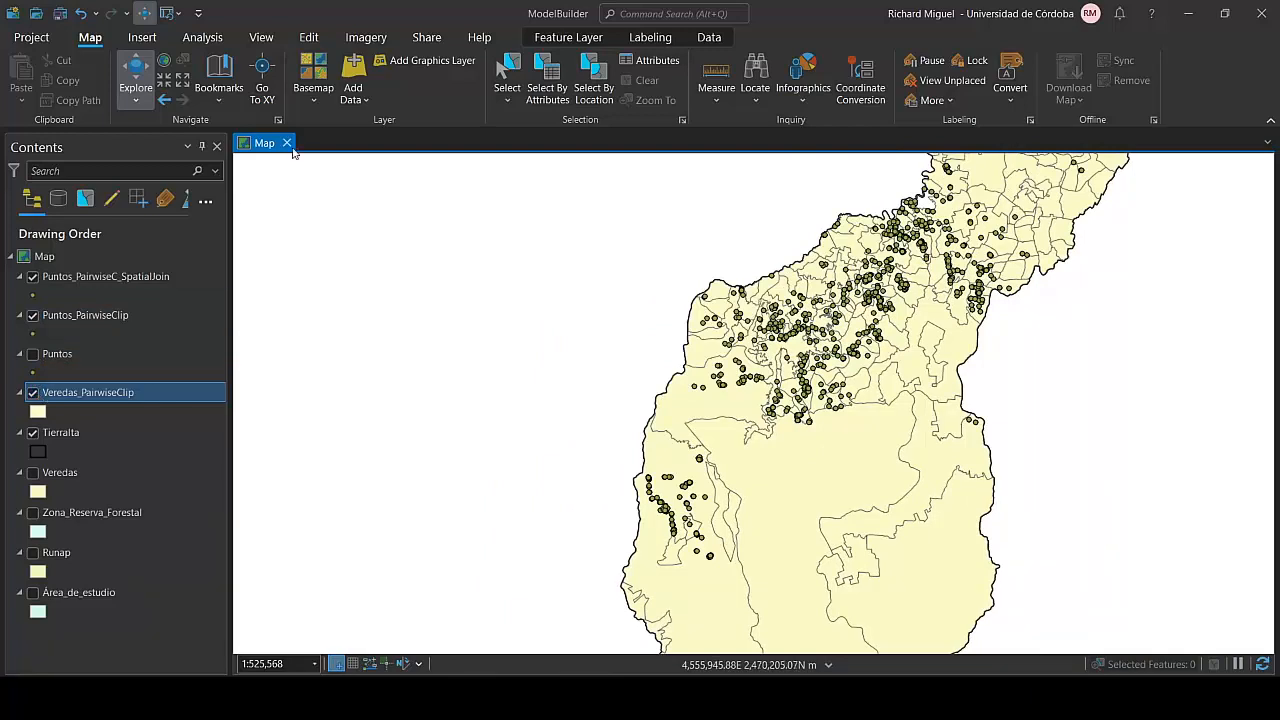
{"action": "left_click", "coordinate": [205, 38]}
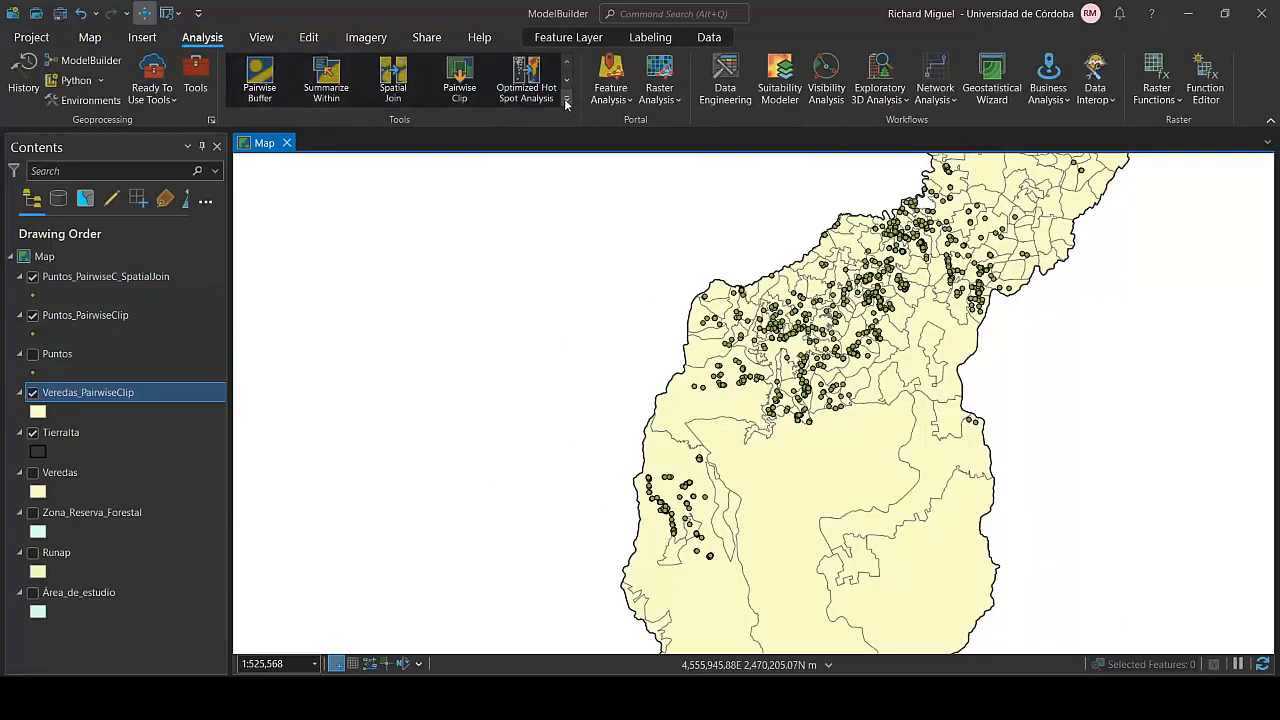
{"action": "left_click", "coordinate": [567, 104]}
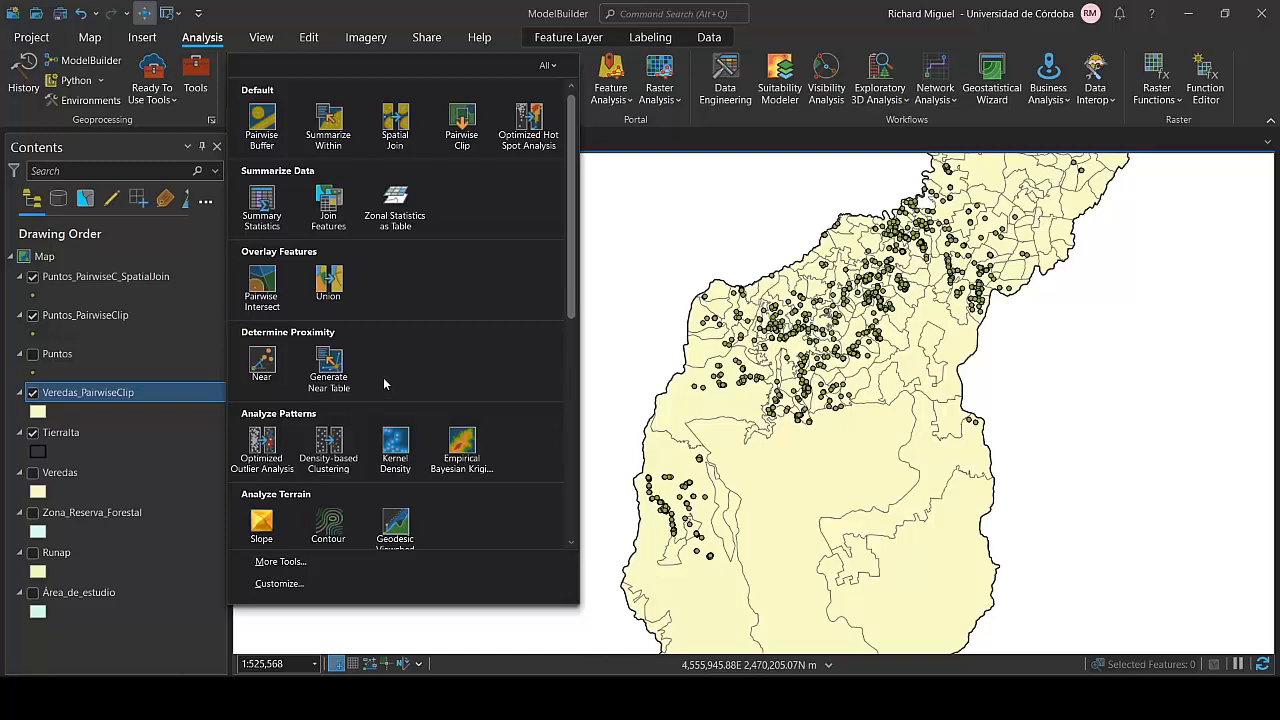
{"action": "scroll", "coordinate": [383, 377], "scroll_direction": "down", "scroll_amount": 2}
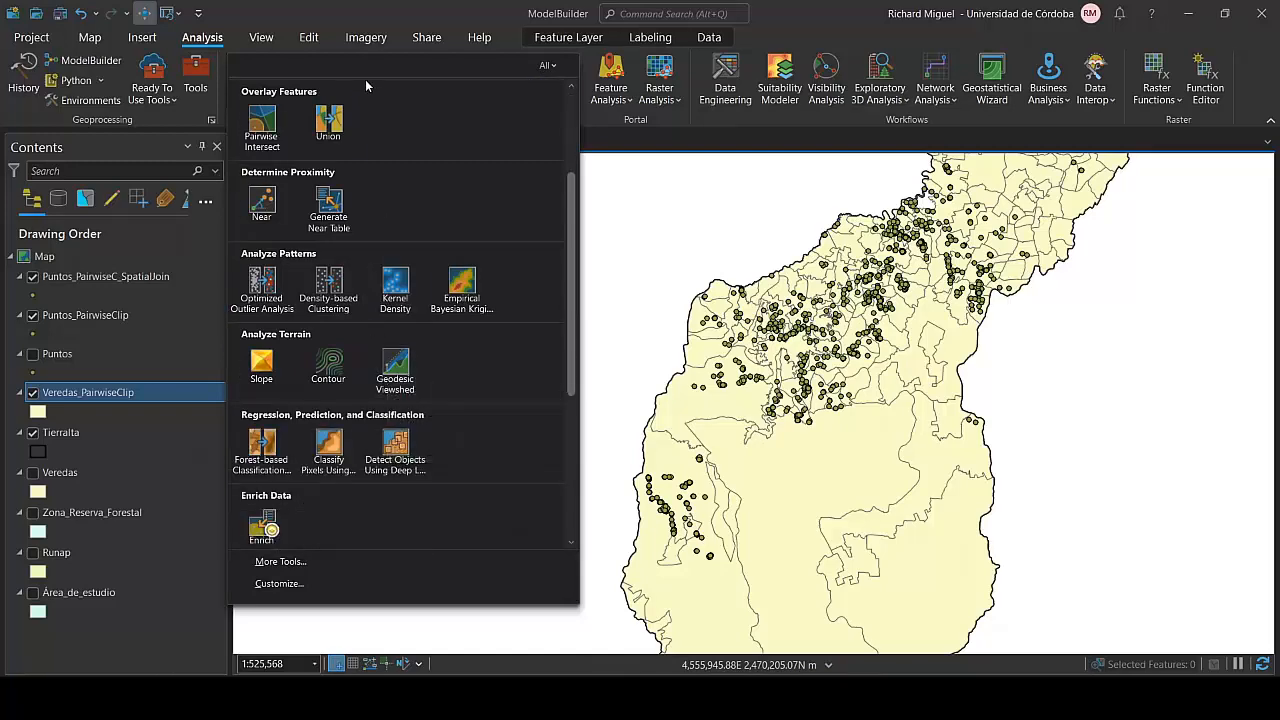
{"action": "left_click", "coordinate": [399, 9]}
Search the geoprocessing tools for "Buf", open the Buffer tool, and hide the Veredas_PairwiseClip layer.
{"action": "left_click", "coordinate": [200, 78]}
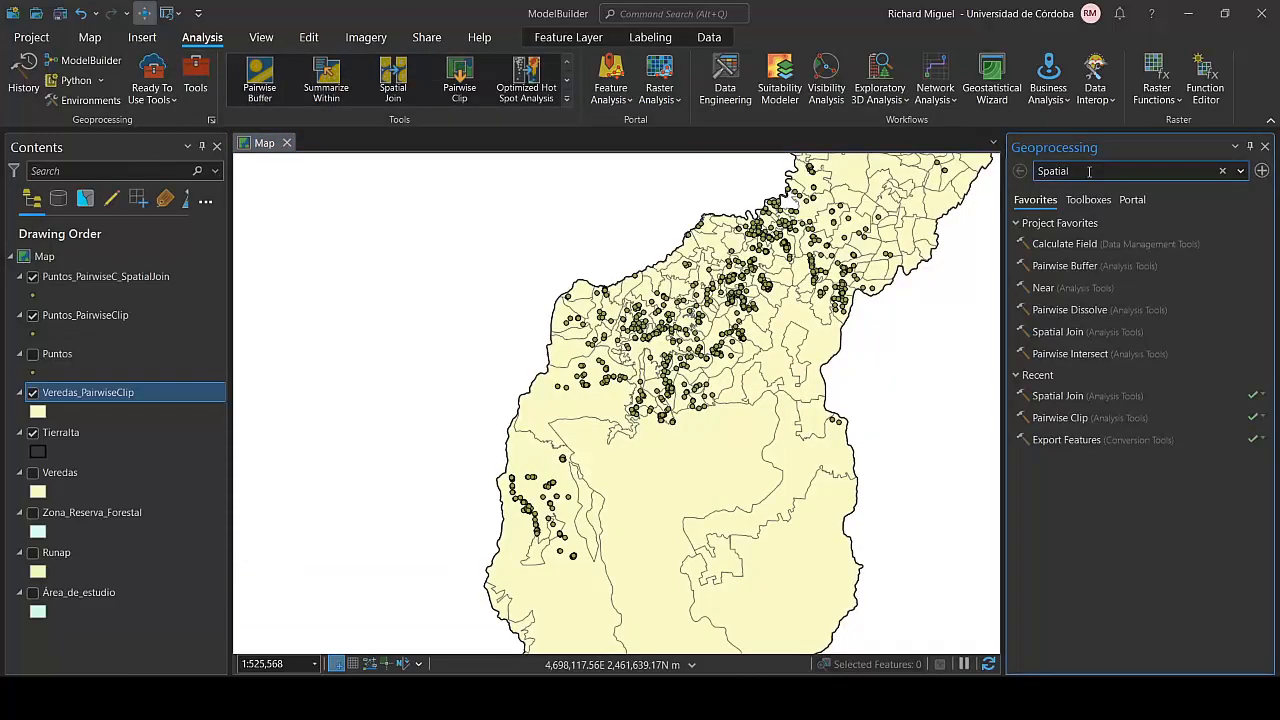
{"action": "type", "text": "Buf"}
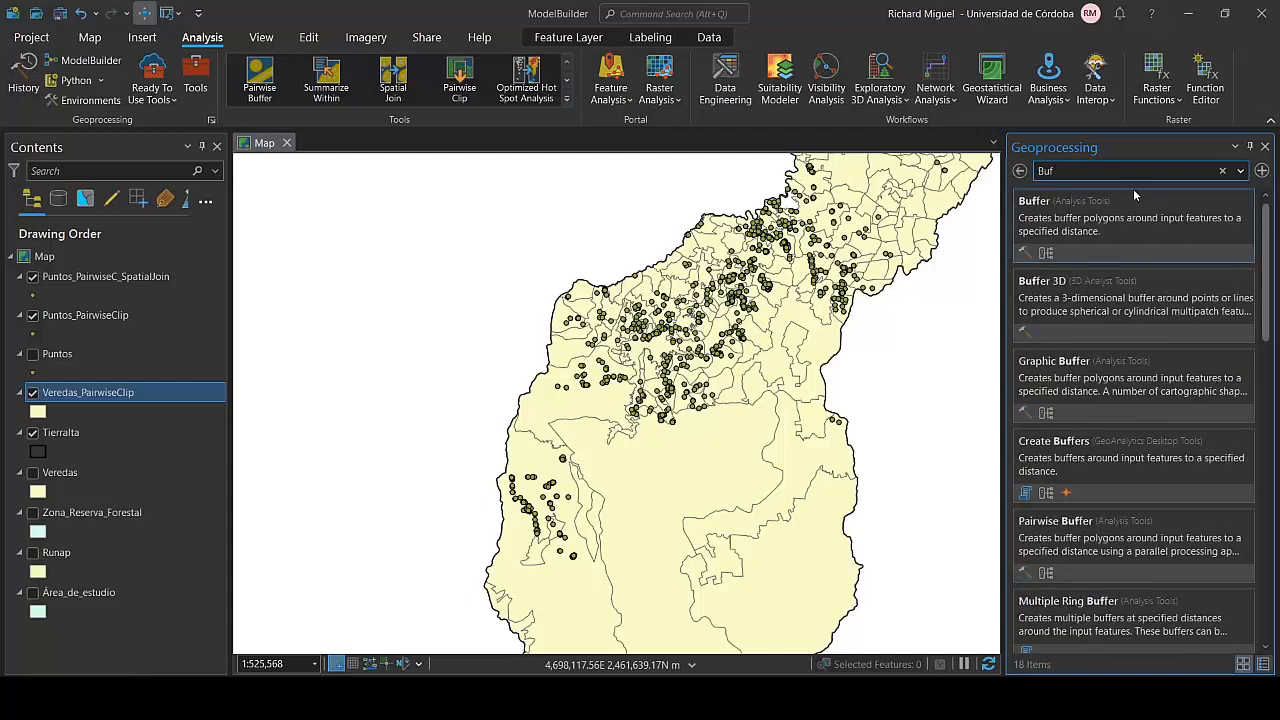
{"action": "left_click", "coordinate": [1072, 216]}
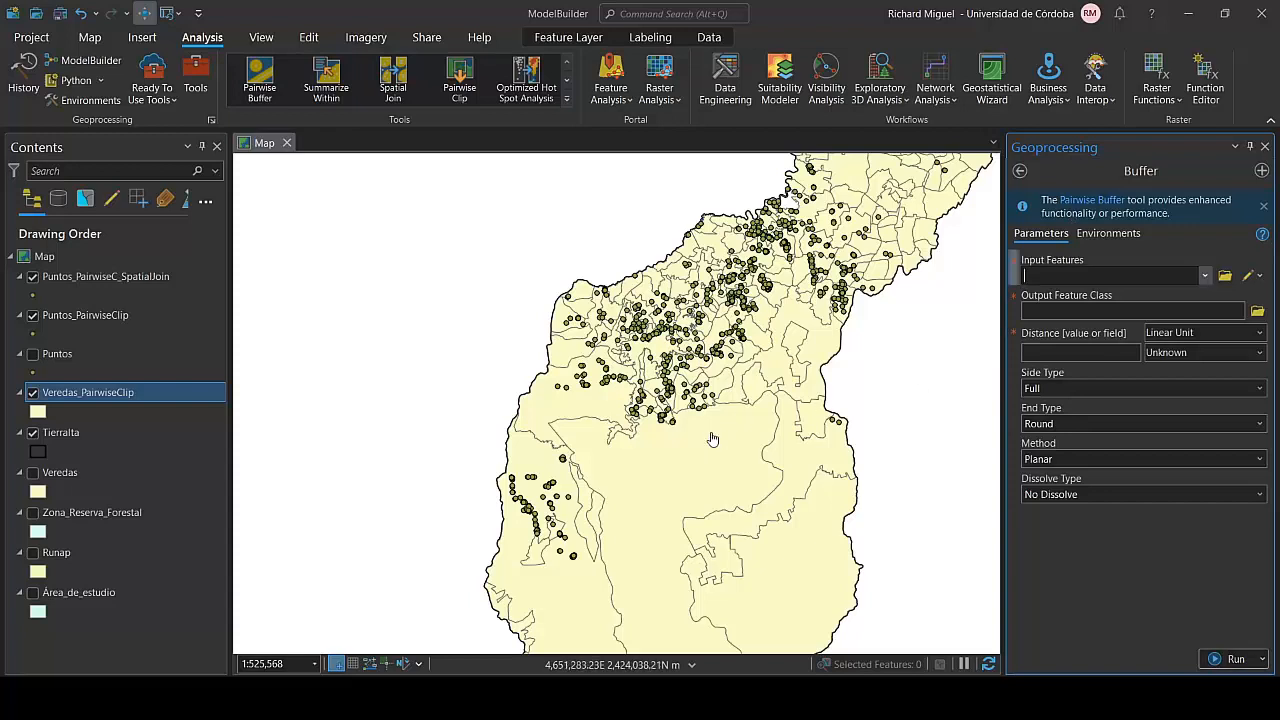
{"action": "left_click", "coordinate": [33, 393]}
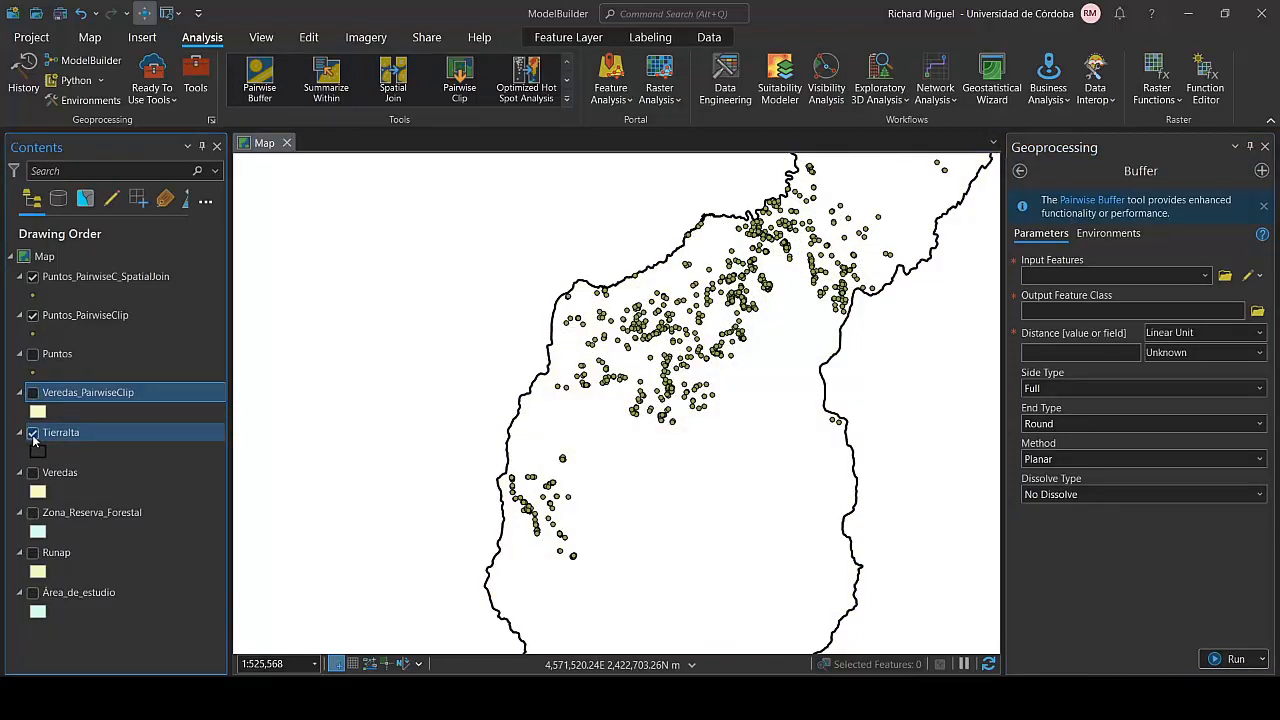
Hide Tierralta, remove the Puntos_PairwiseC_SpatialJoin layer from the map, and show the Veredas_PairwiseClip layer.
{"action": "left_click", "coordinate": [33, 433]}
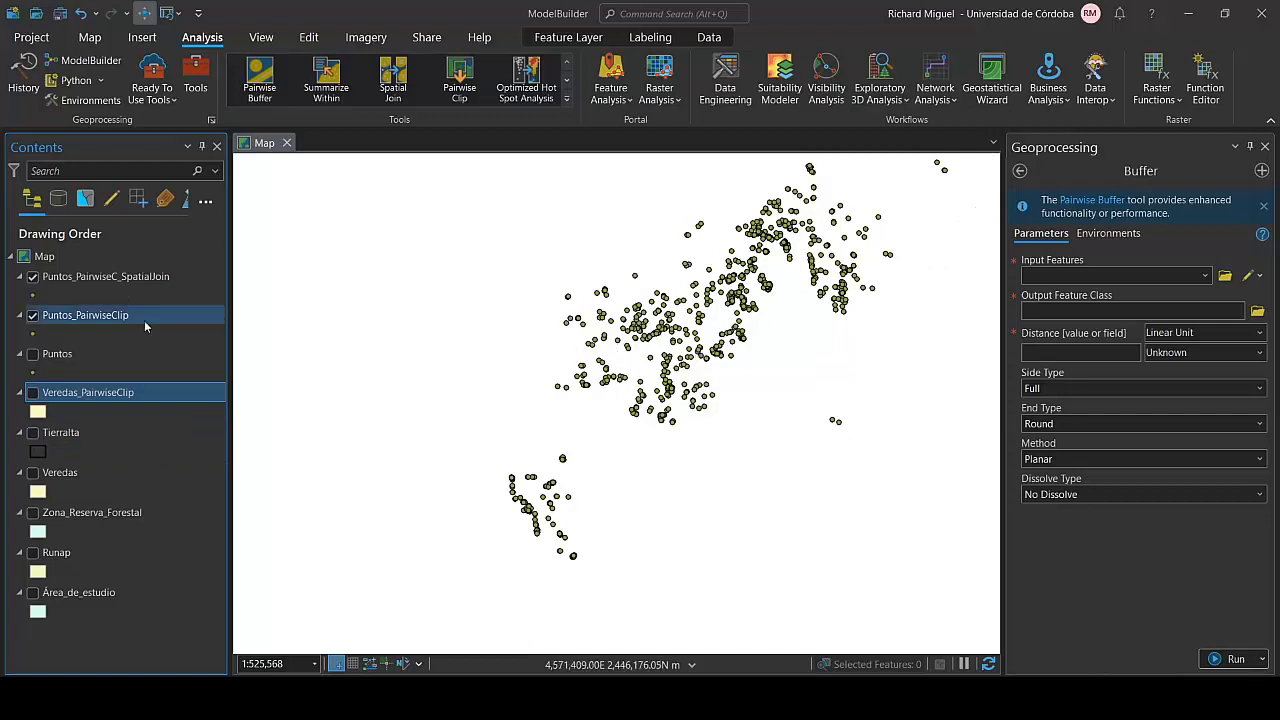
{"action": "right_click", "coordinate": [66, 280]}
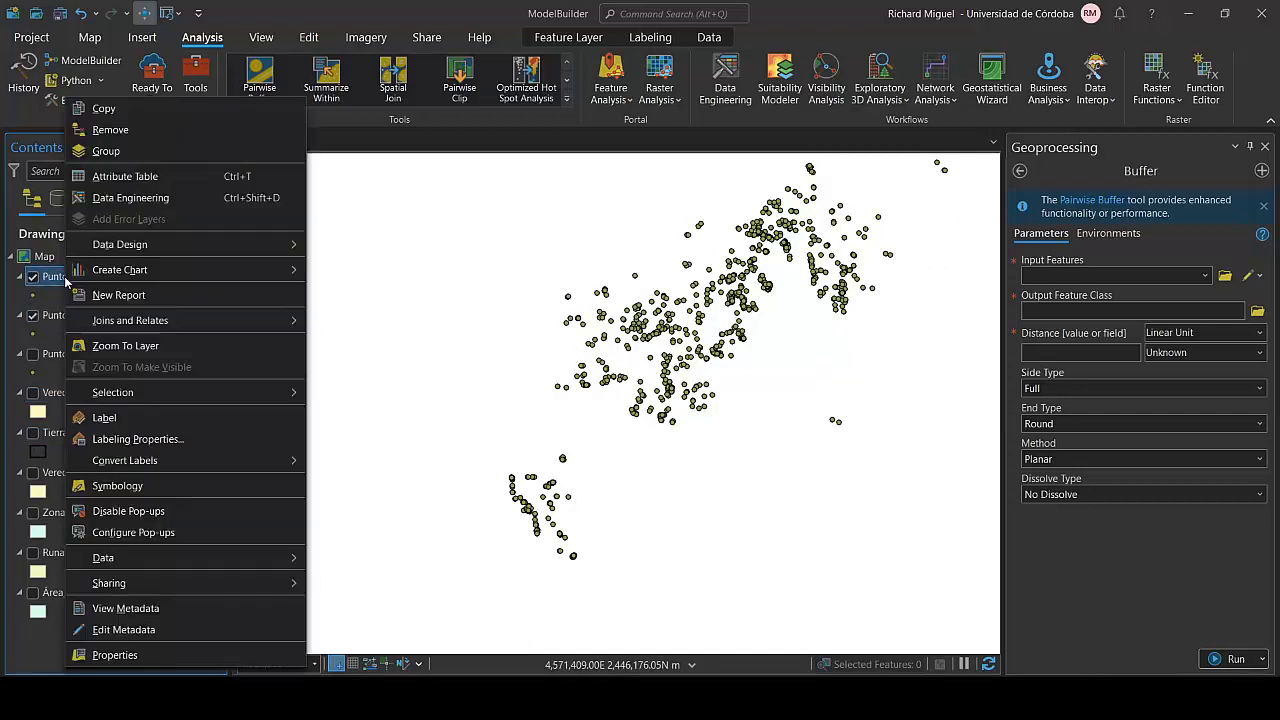
{"action": "left_click", "coordinate": [110, 130]}
{"action": "scroll", "coordinate": [658, 385], "scroll_direction": "up", "scroll_amount": 2}
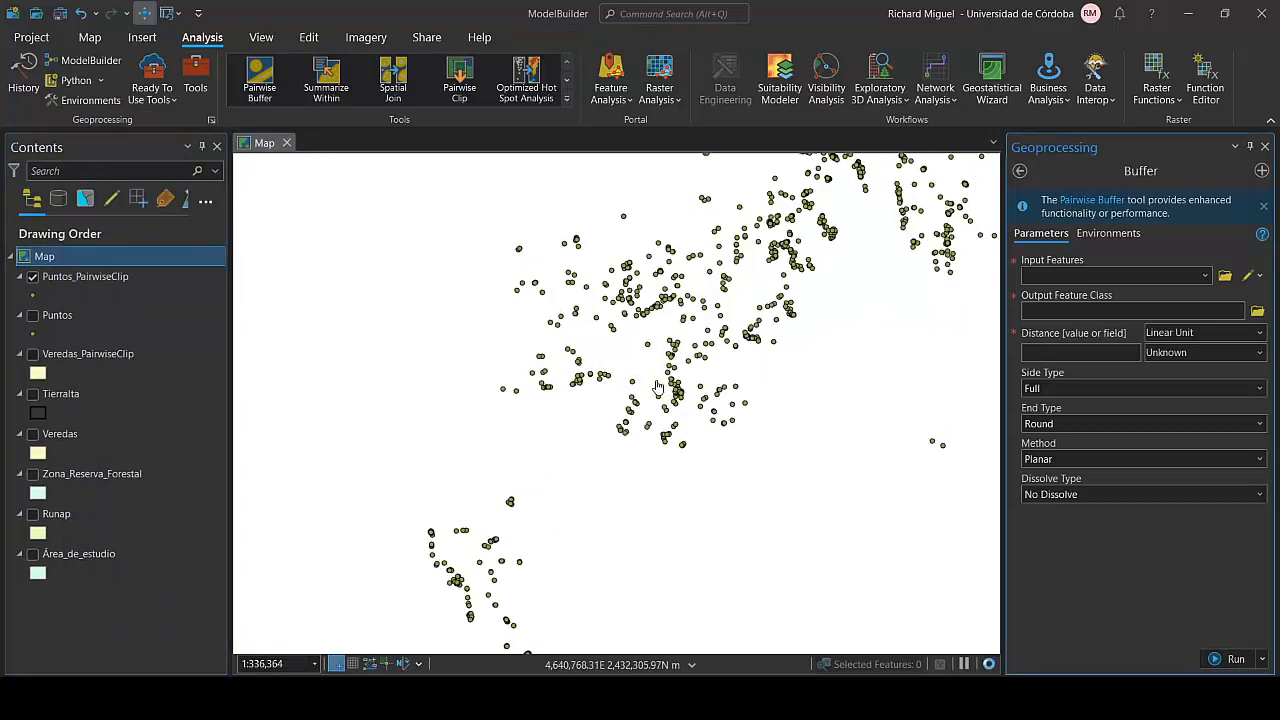
{"action": "left_click", "coordinate": [33, 354]}
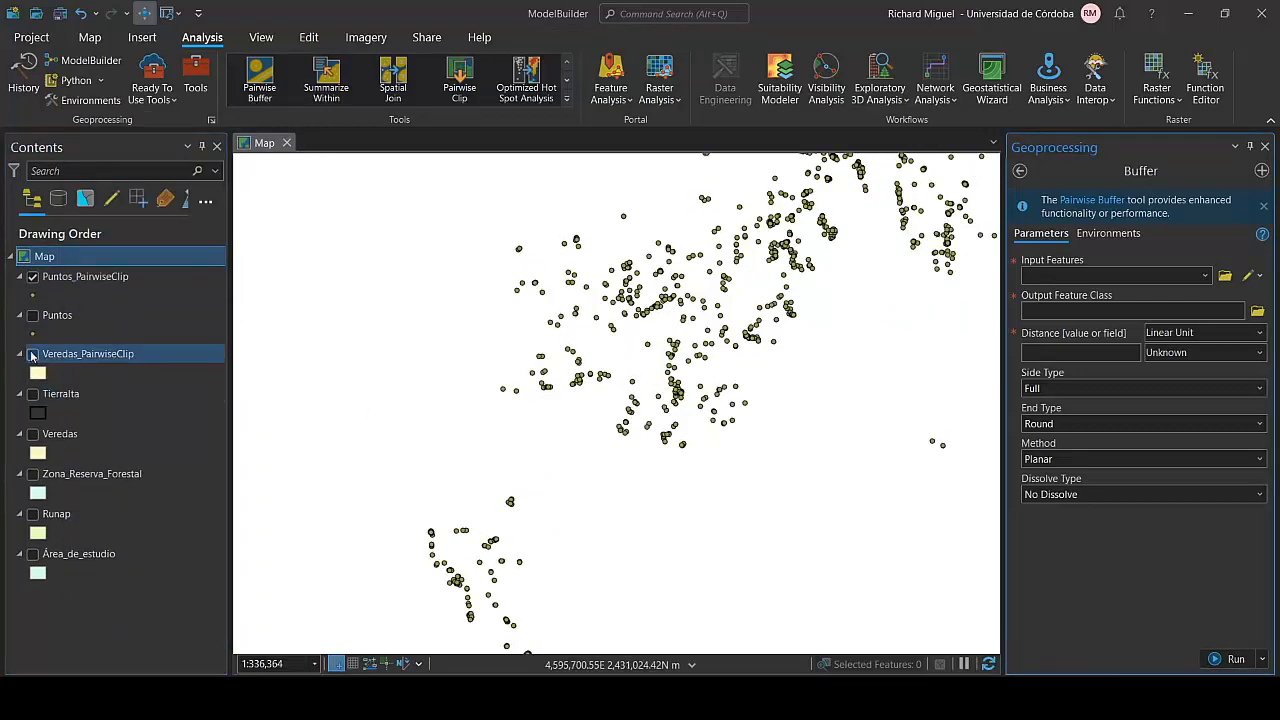
Examine the clipped points against the vereda boundaries, including the pair of points lying close to a boundary line.
{"action": "scroll", "coordinate": [616, 402], "scroll_direction": "up", "scroll_amount": 1}
{"action": "scroll", "coordinate": [616, 402], "scroll_direction": "up", "scroll_amount": 4}
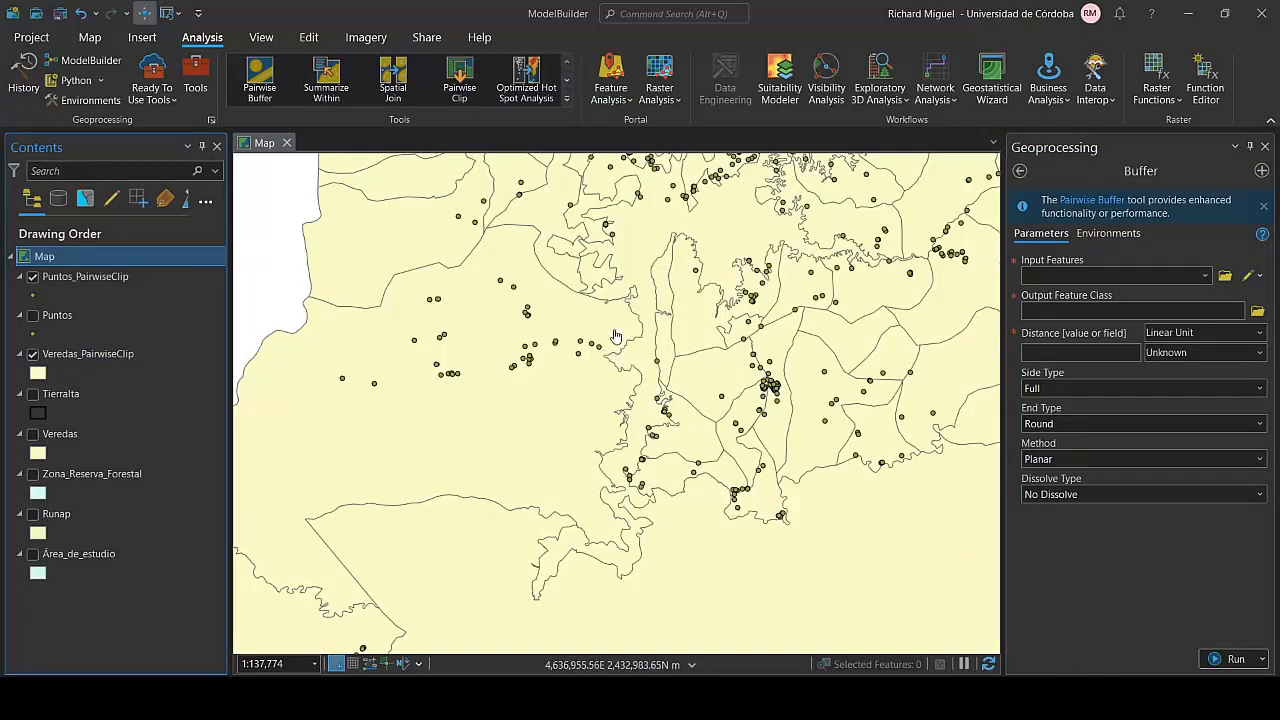
{"action": "scroll", "coordinate": [623, 358], "scroll_direction": "up", "scroll_amount": 4}
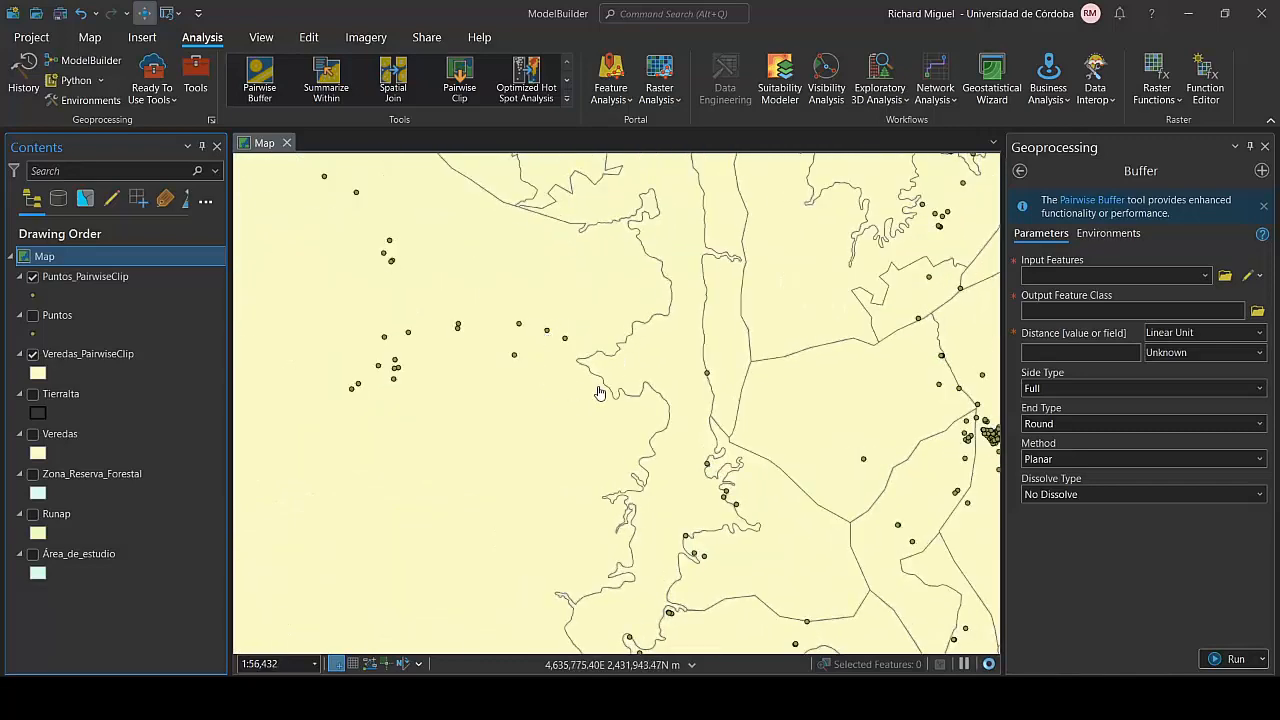
{"action": "scroll", "coordinate": [573, 355], "scroll_direction": "down", "scroll_amount": 3}
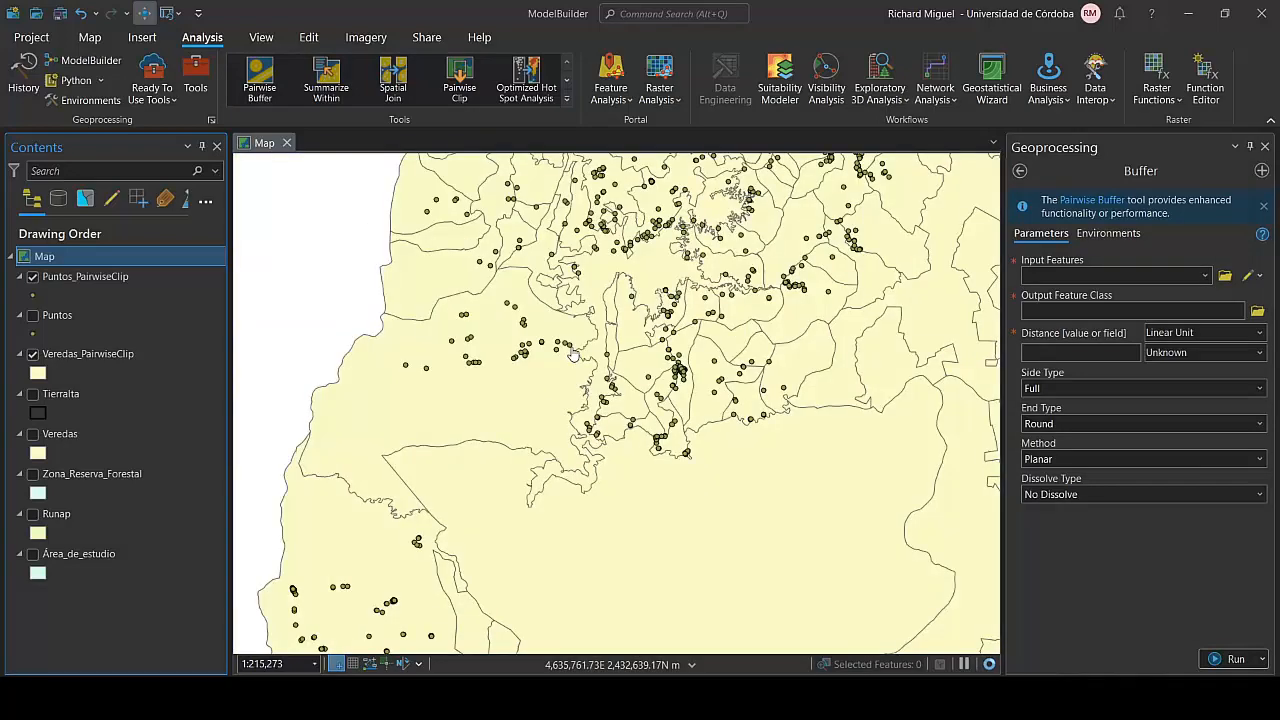
{"action": "scroll", "coordinate": [495, 272], "scroll_direction": "up", "scroll_amount": 8}
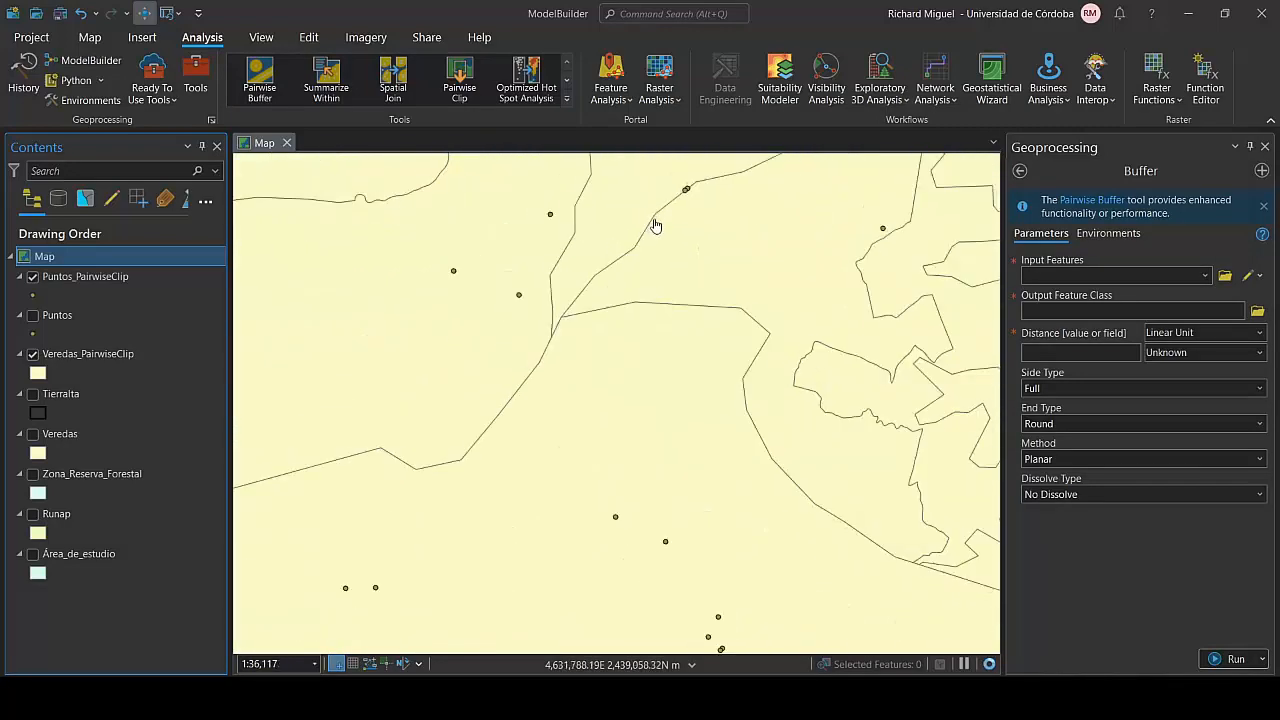
{"action": "scroll", "coordinate": [631, 297], "scroll_direction": "up", "scroll_amount": 5}
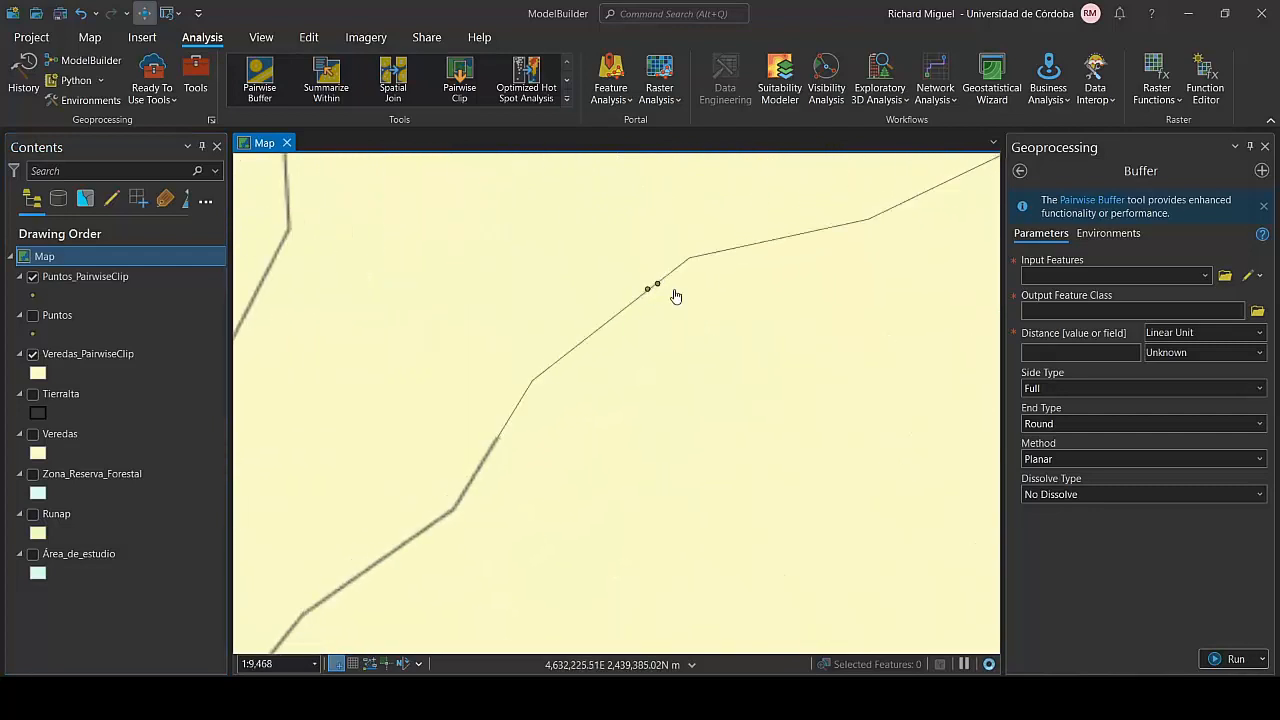
{"action": "scroll", "coordinate": [659, 288], "scroll_direction": "up", "scroll_amount": 6}
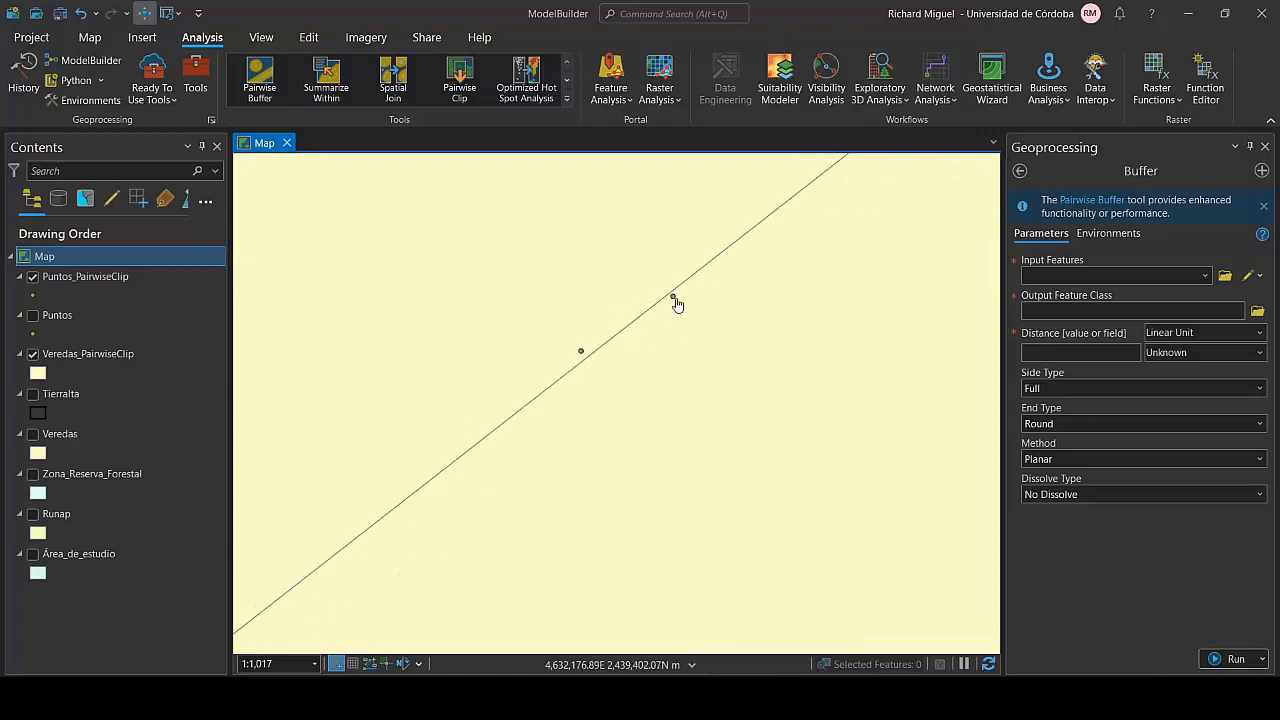
{"action": "scroll", "coordinate": [675, 320], "scroll_direction": "down", "scroll_amount": 12}
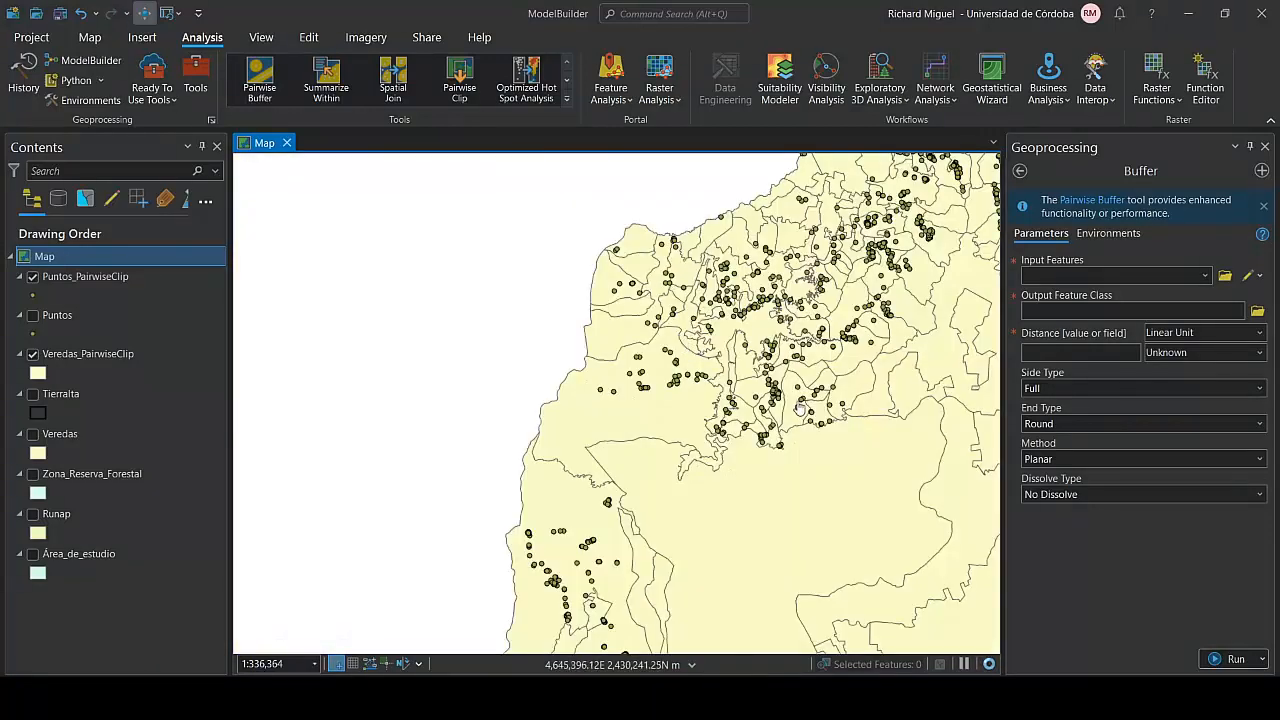
{"action": "scroll", "coordinate": [679, 340], "scroll_direction": "down", "scroll_amount": 2}
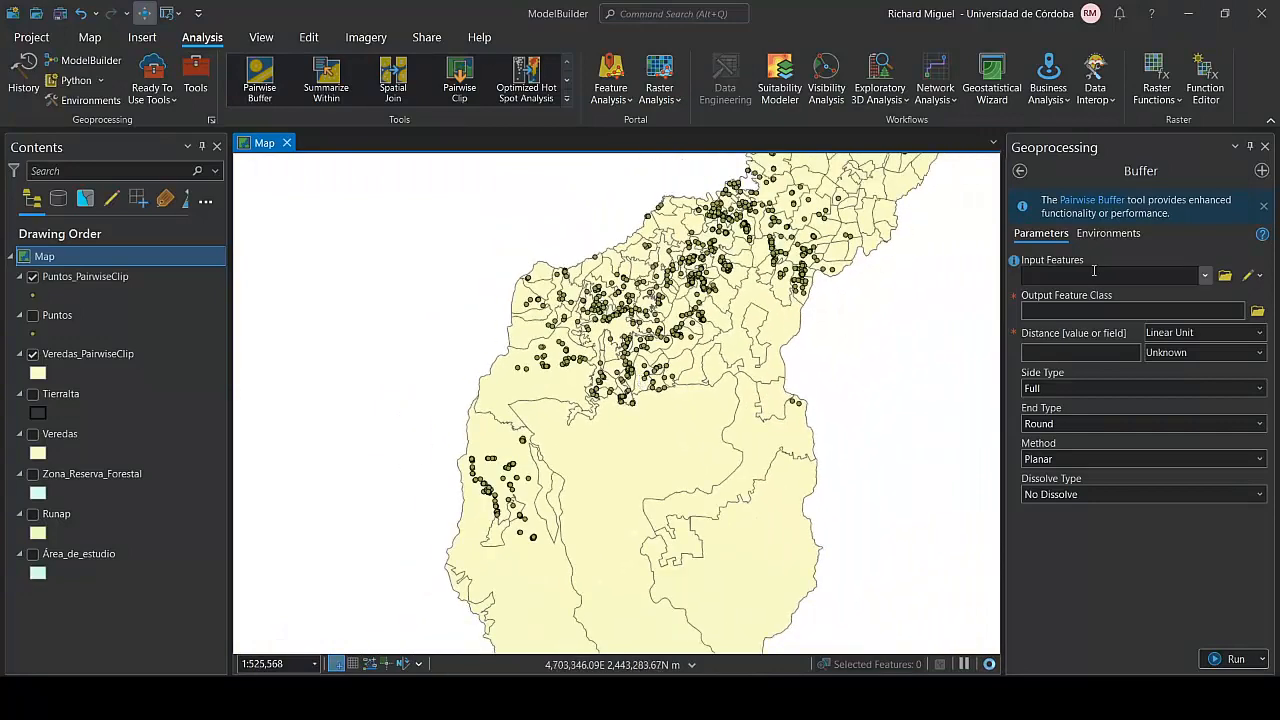
Set the Buffer input features to Puntos, with a Linear Unit distance and the Planar method.
{"action": "left_click", "coordinate": [1206, 276]}
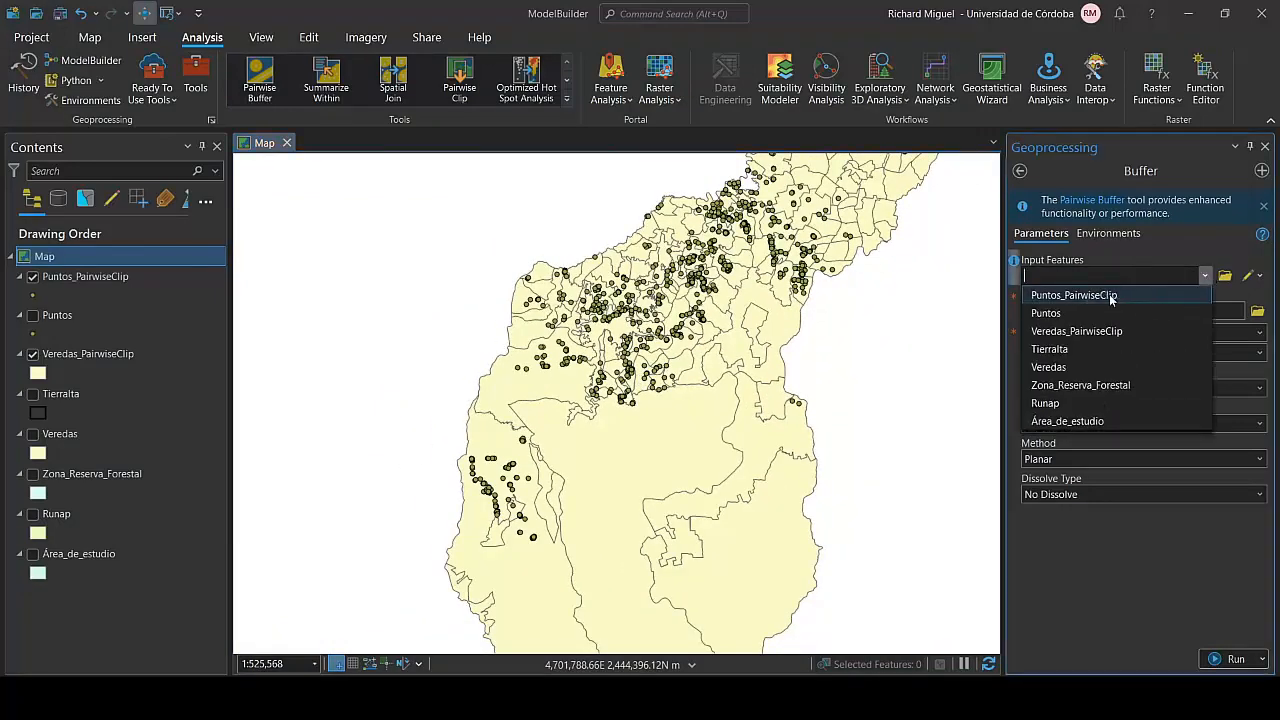
{"action": "left_click", "coordinate": [1052, 313]}
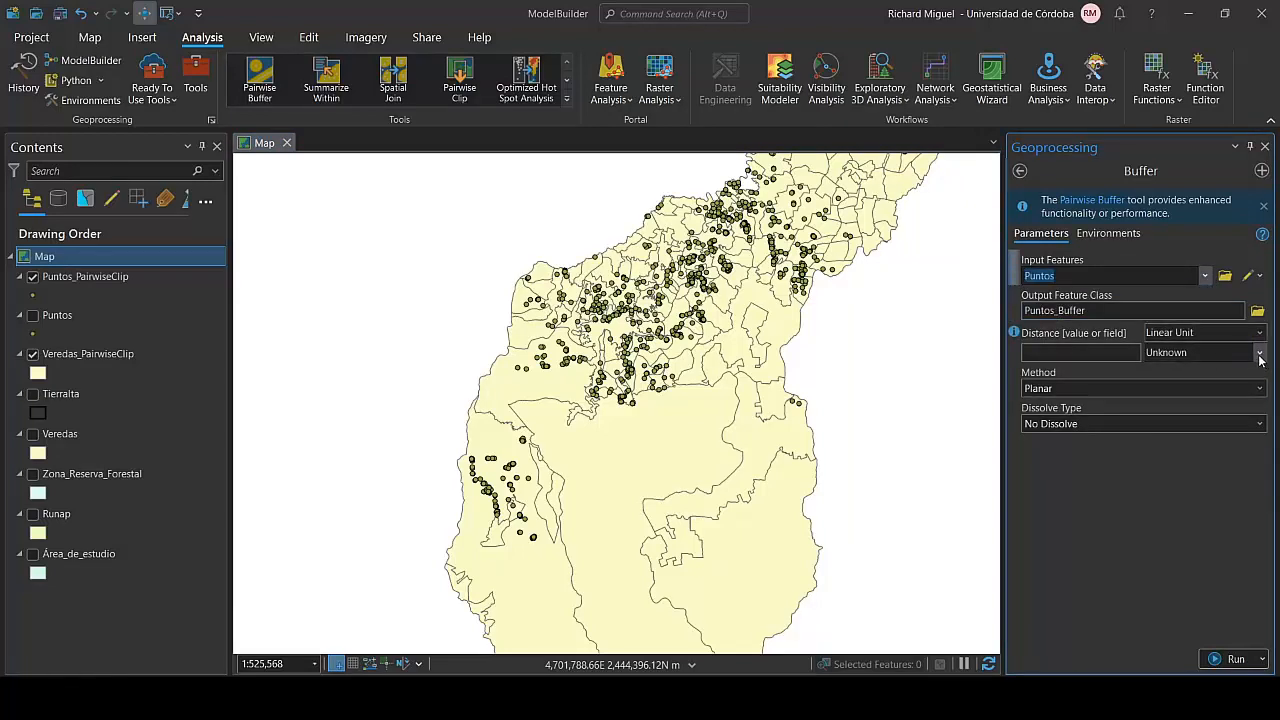
{"action": "left_click", "coordinate": [1260, 333]}
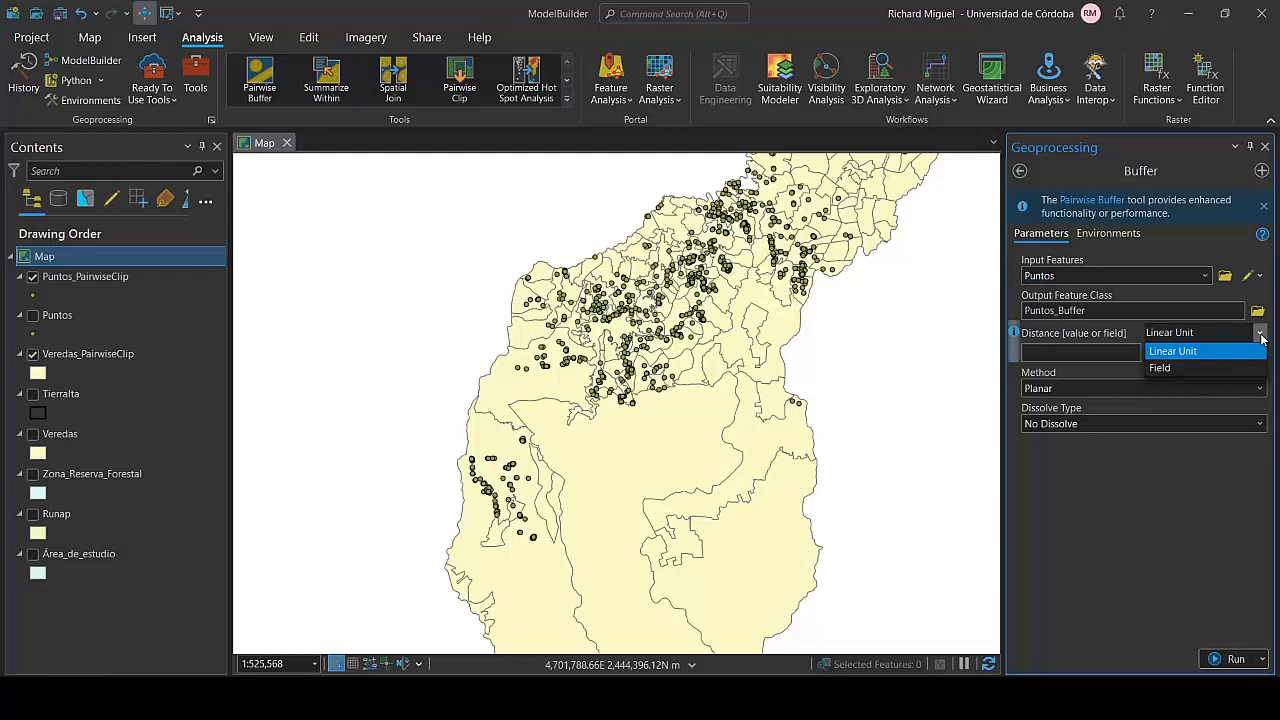
{"action": "left_click", "coordinate": [1250, 351]}
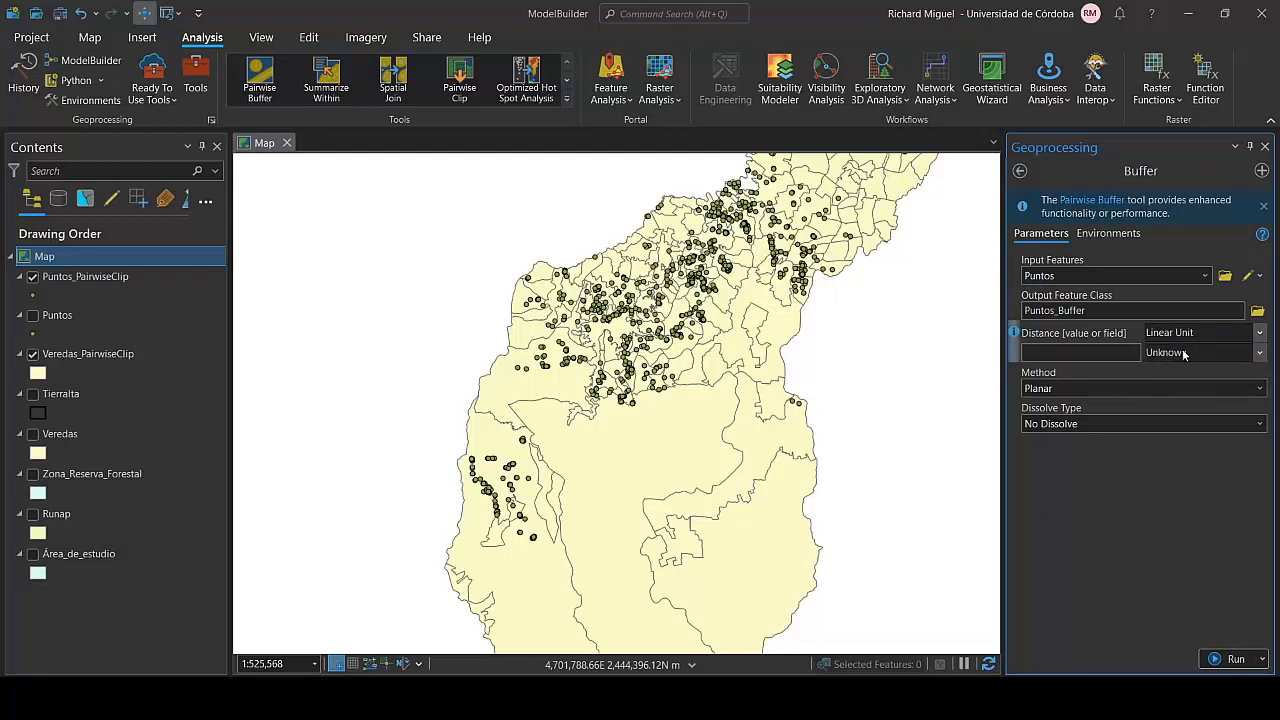
{"action": "left_click", "coordinate": [1259, 354]}
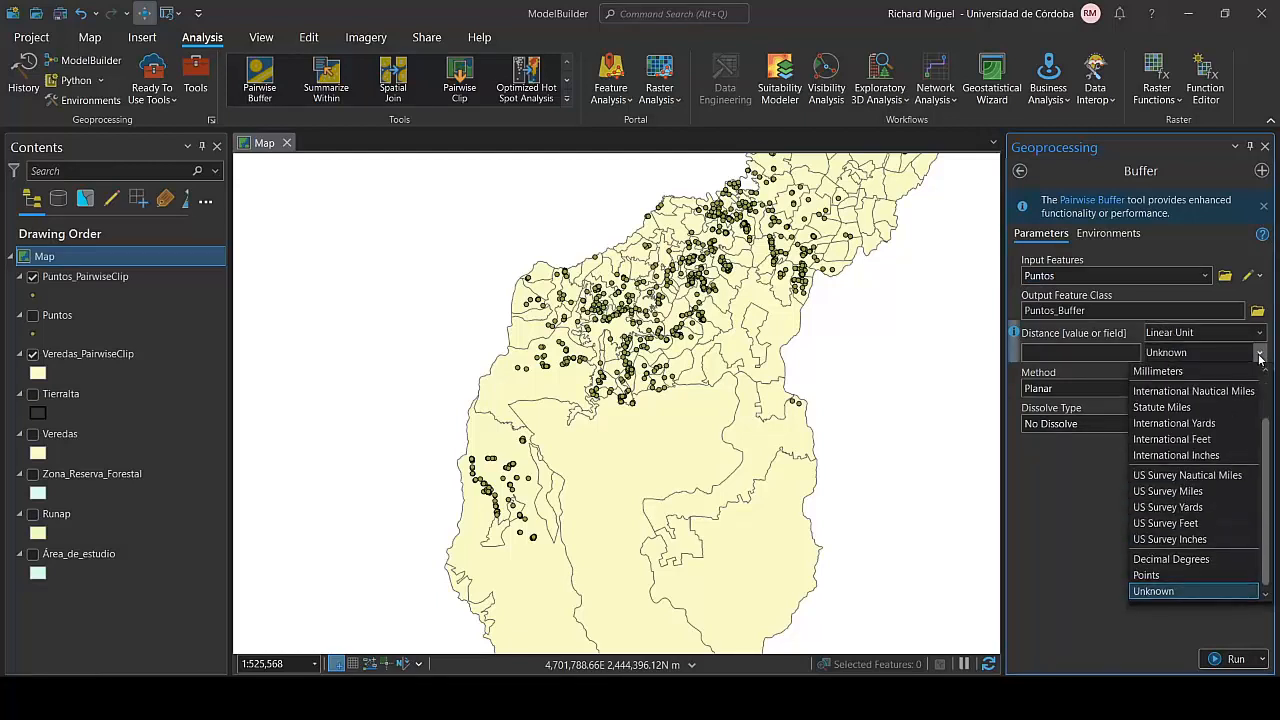
{"action": "left_click", "coordinate": [1260, 356]}
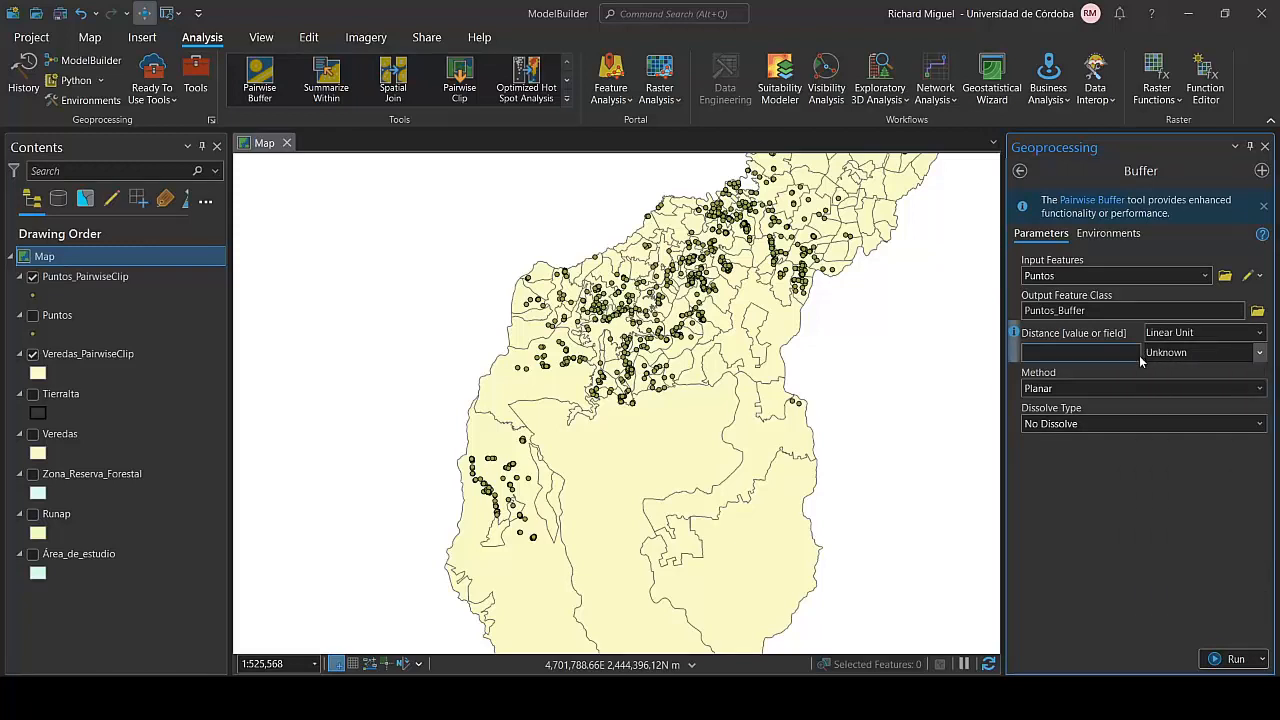
{"action": "left_click", "coordinate": [1260, 390]}
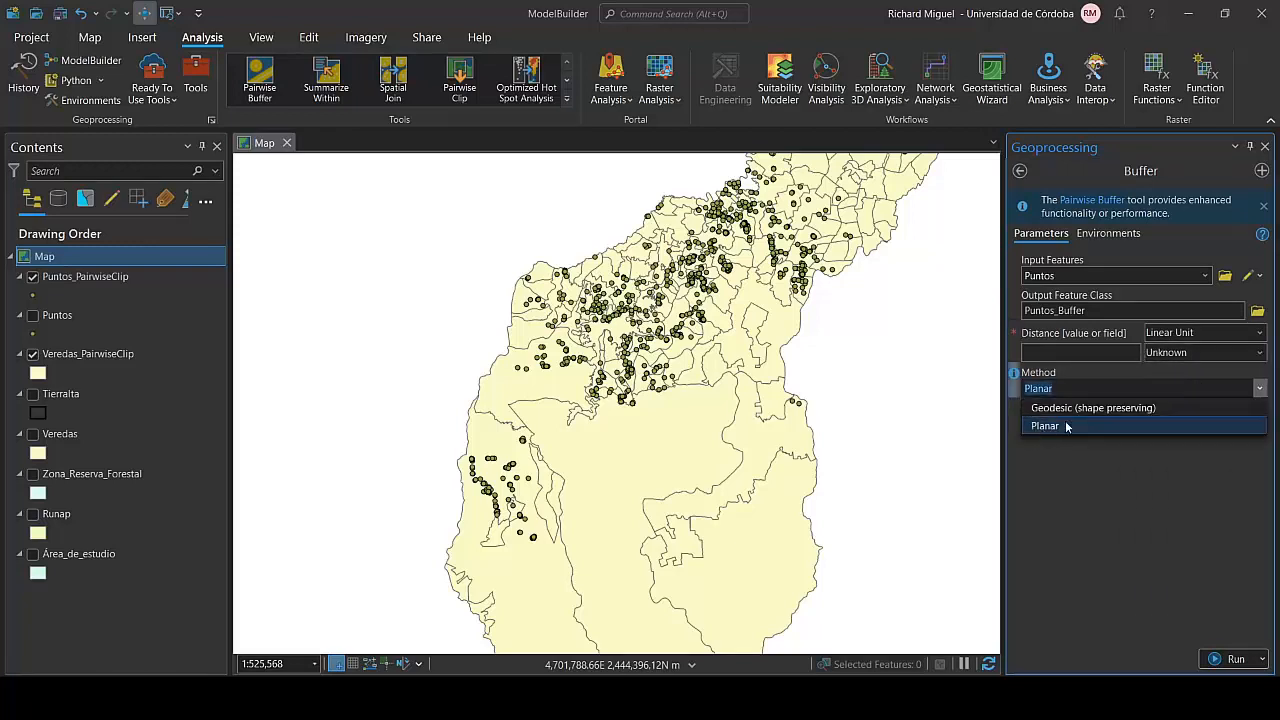
{"action": "left_click", "coordinate": [1066, 425]}
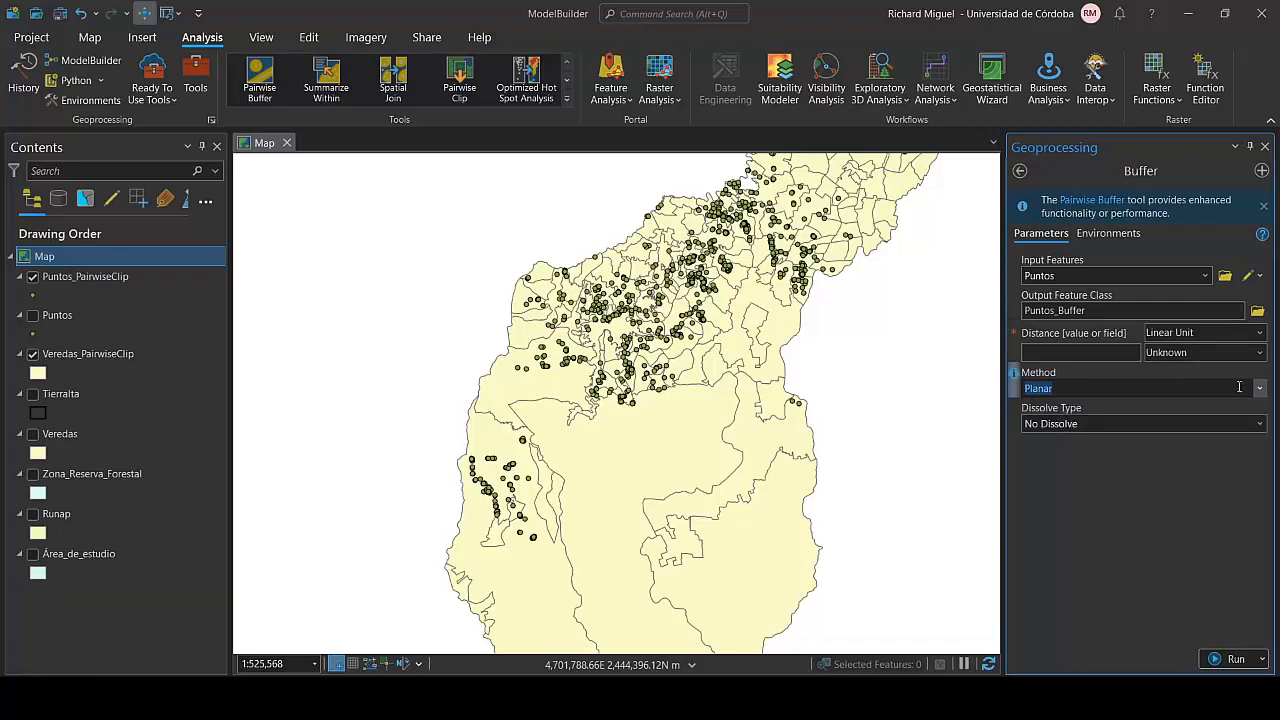
Set the buffer distance to 1000 Meters.
{"action": "left_click", "coordinate": [1110, 352]}
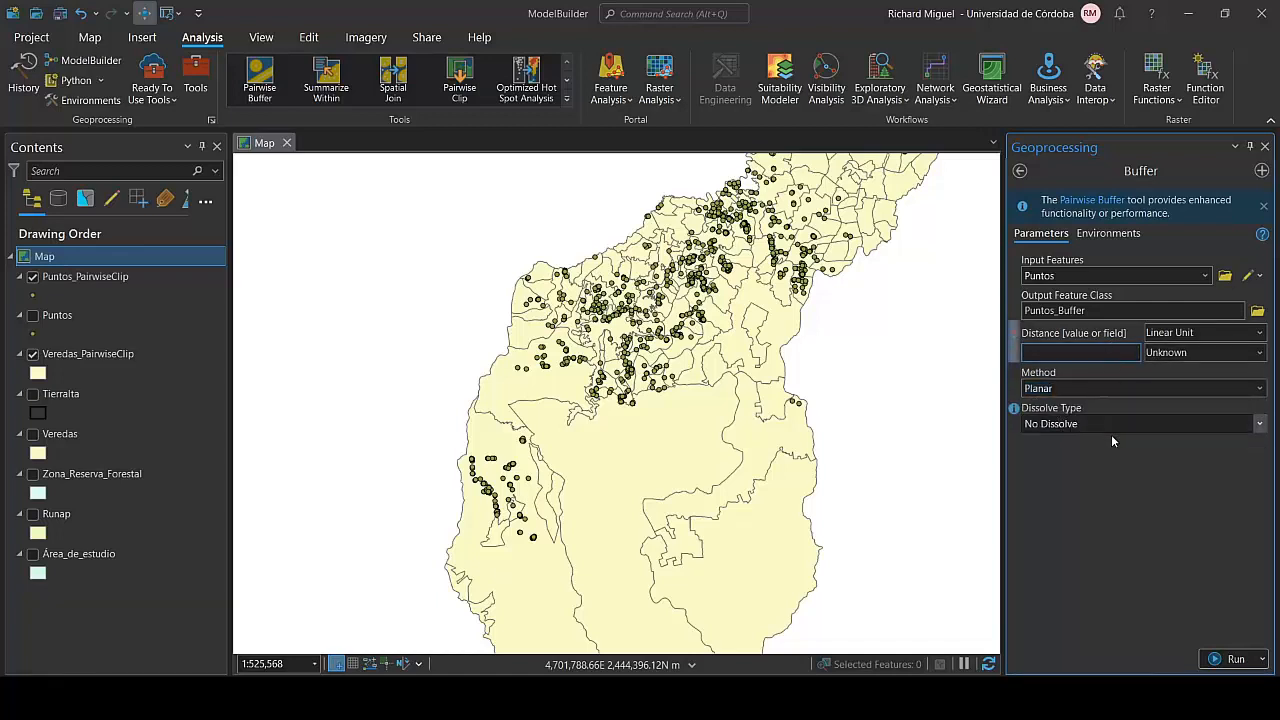
{"action": "left_click", "coordinate": [1259, 352]}
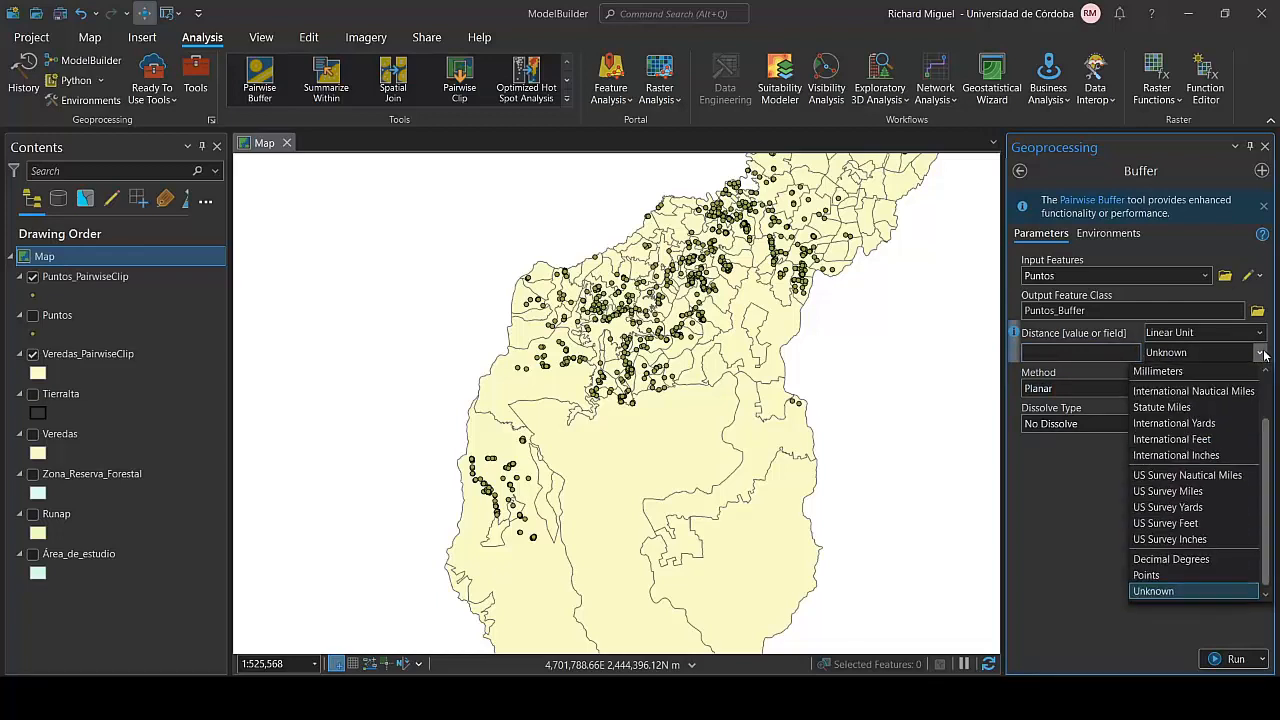
{"action": "scroll", "coordinate": [1211, 489], "scroll_direction": "down", "scroll_amount": 2}
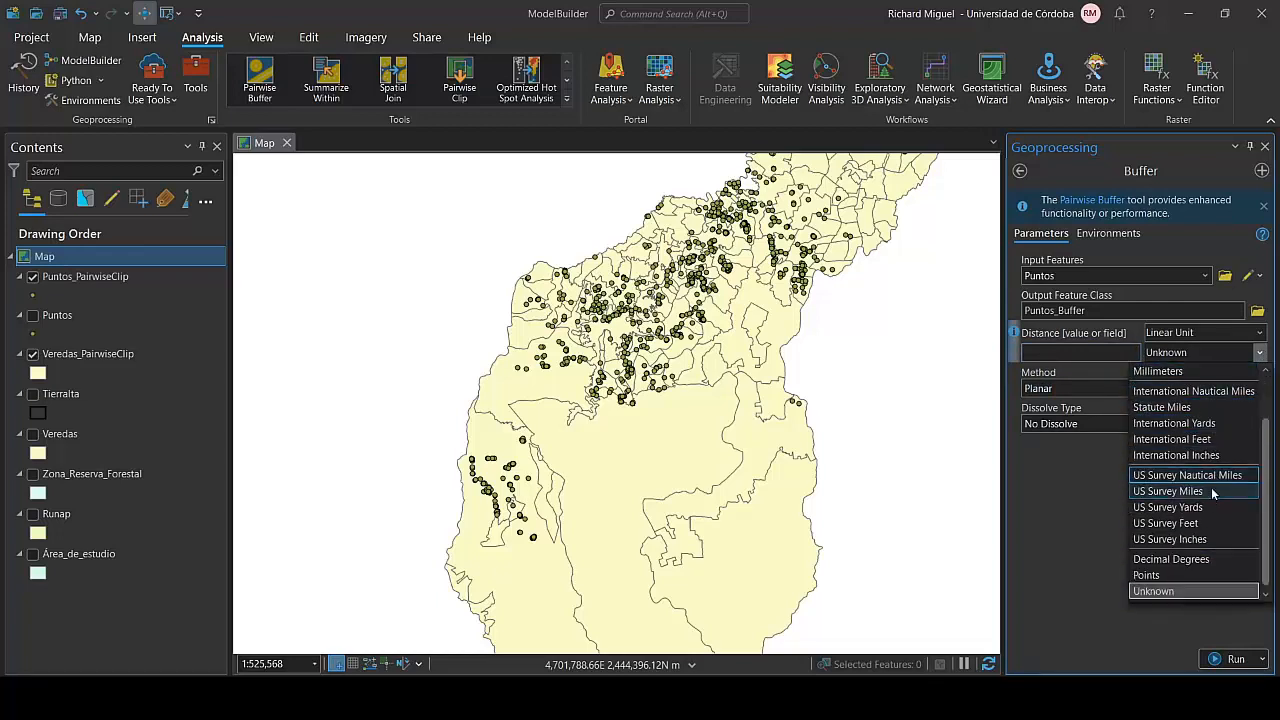
{"action": "scroll", "coordinate": [1212, 495], "scroll_direction": "up", "scroll_amount": 2}
{"action": "left_click", "coordinate": [1098, 484]}
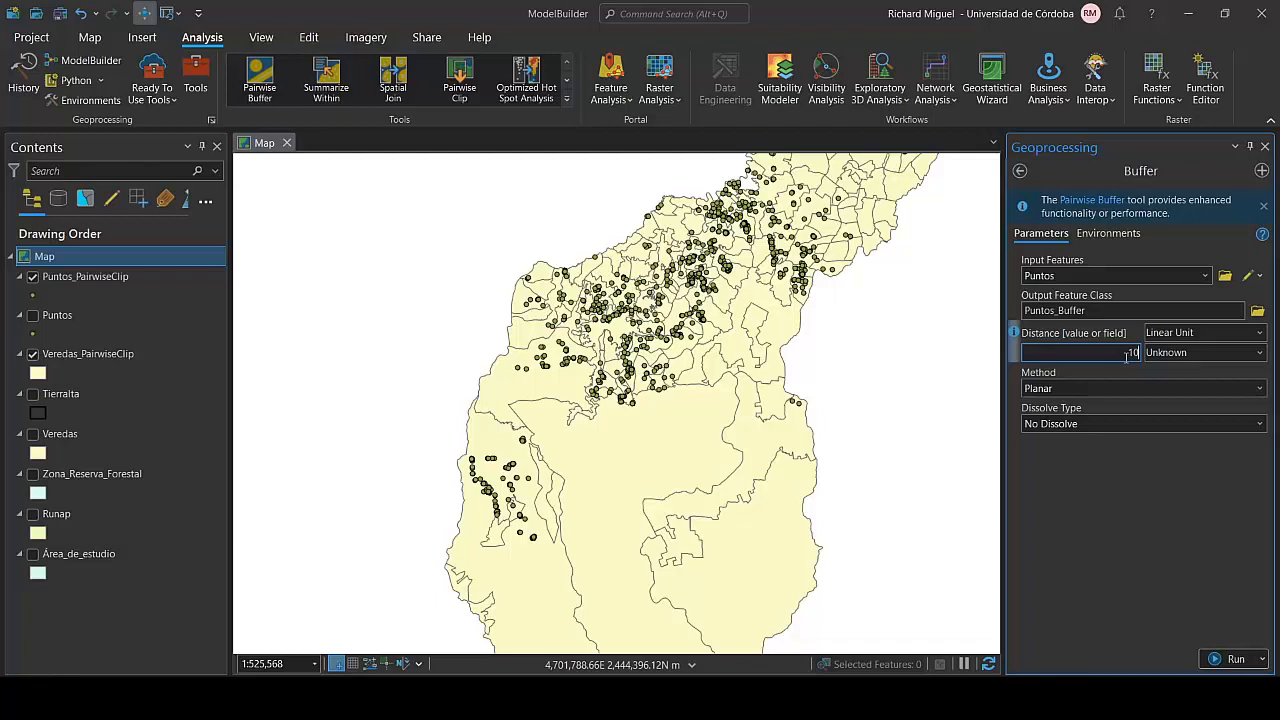
{"action": "left_click", "coordinate": [1251, 357]}
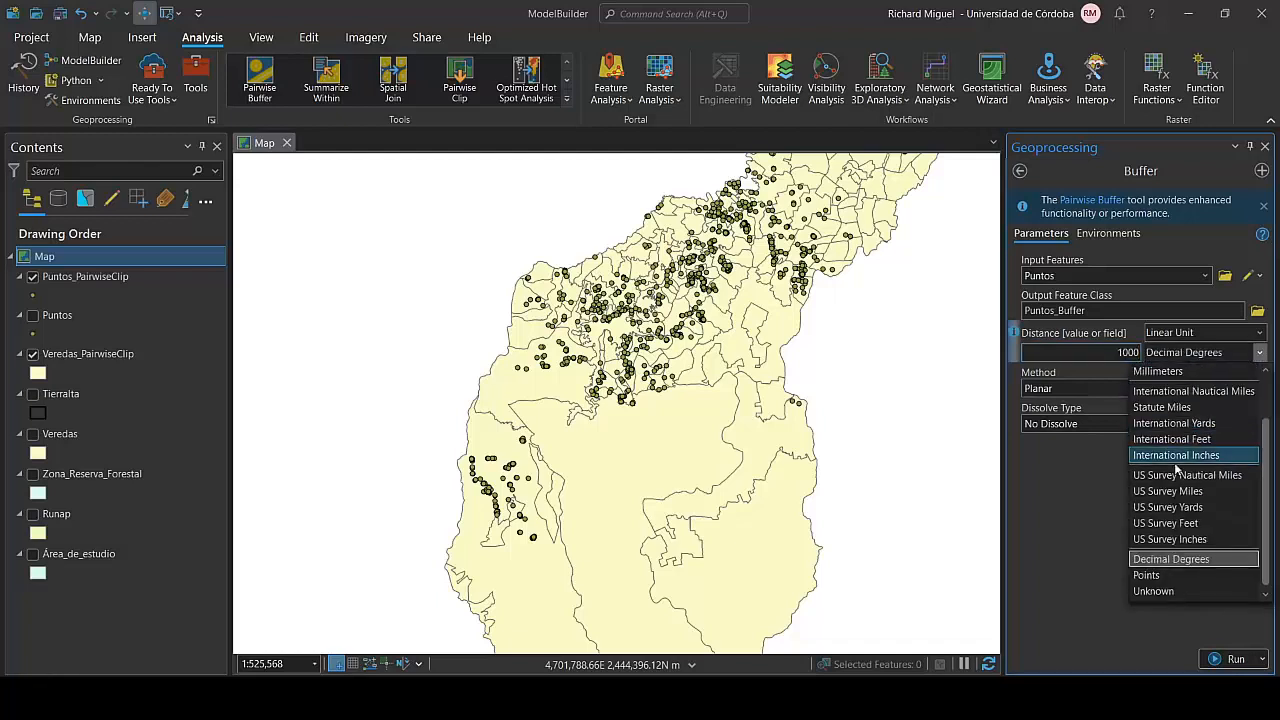
{"action": "scroll", "coordinate": [1174, 464], "scroll_direction": "up", "scroll_amount": 2}
{"action": "left_click", "coordinate": [1166, 392]}
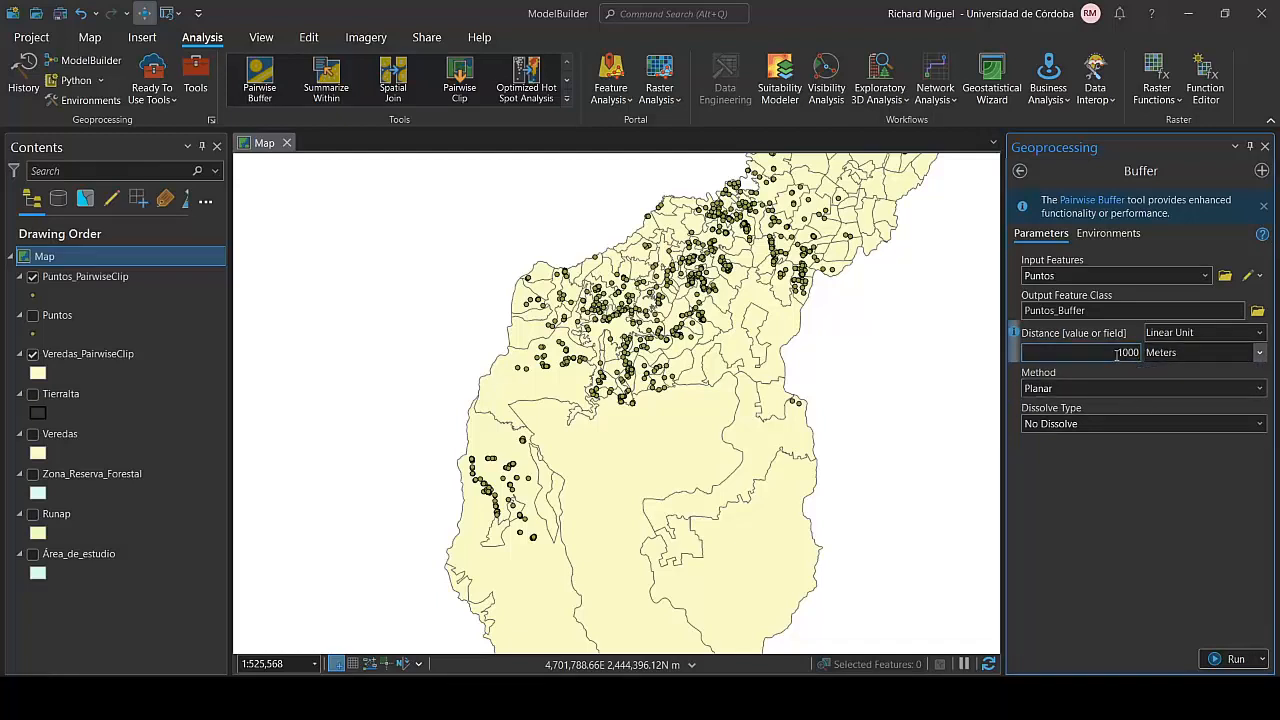
Set the buffer distance to 1 Kilometers and run the Buffer tool with Puntos_Buffer as the output feature class.
{"action": "left_click_drag", "start_coordinate": [1117, 354], "coordinate": [1157, 354]}
{"action": "left_click", "coordinate": [1259, 352]}
{"action": "left_click", "coordinate": [1166, 386]}
{"action": "left_click", "coordinate": [1259, 352]}
{"action": "scroll", "coordinate": [1191, 378], "scroll_direction": "up", "scroll_amount": 1}
{"action": "left_click", "coordinate": [1190, 372]}
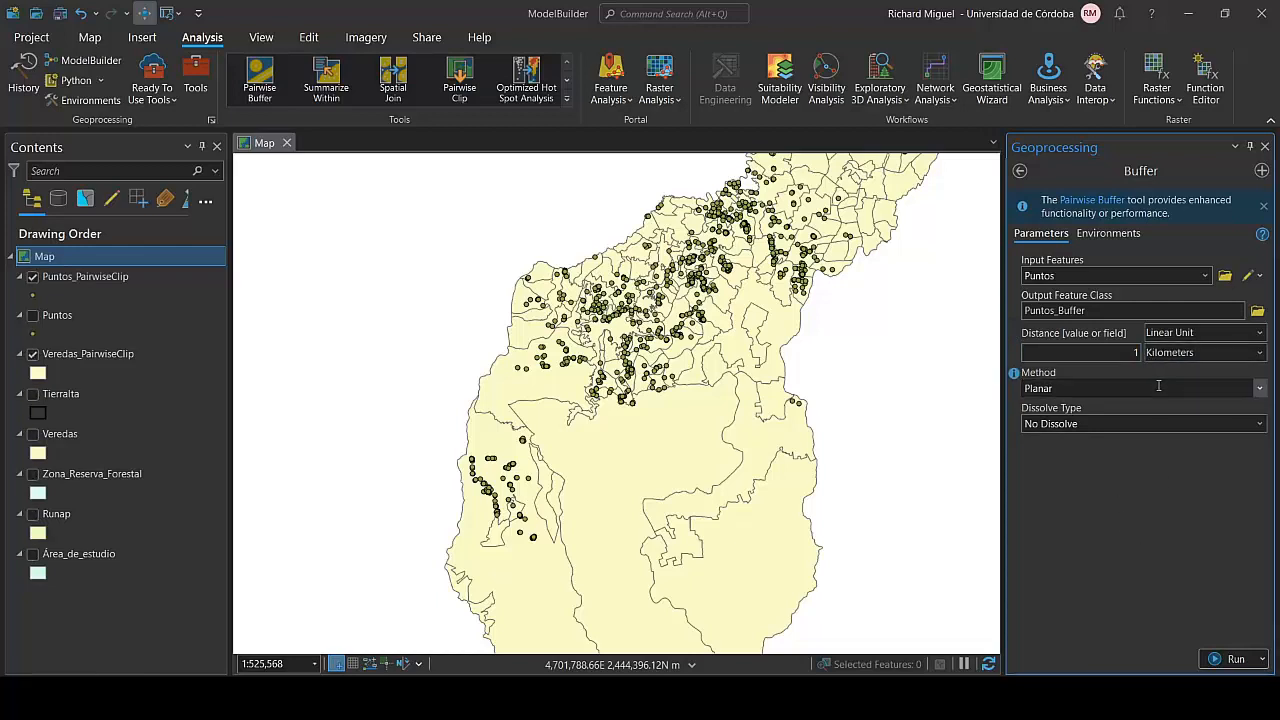
{"action": "left_click", "coordinate": [1133, 353]}
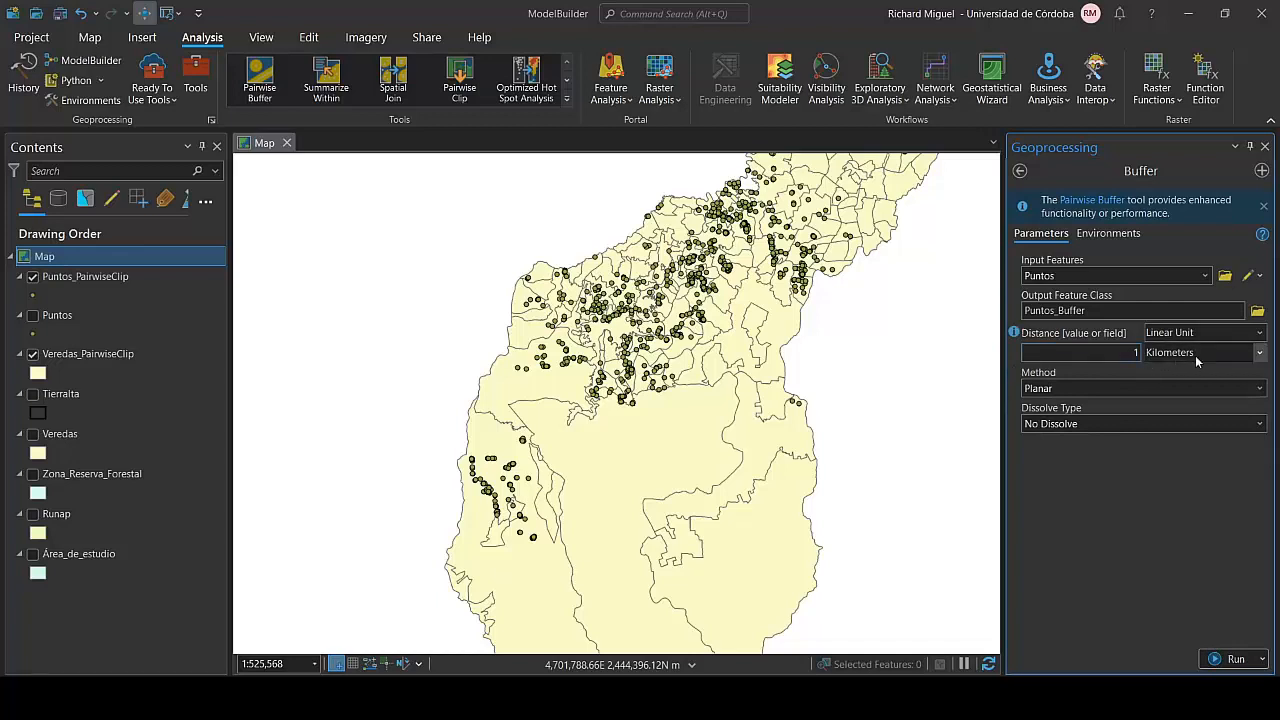
{"action": "type", "text": "1"}
{"action": "left_click", "coordinate": [1236, 311]}
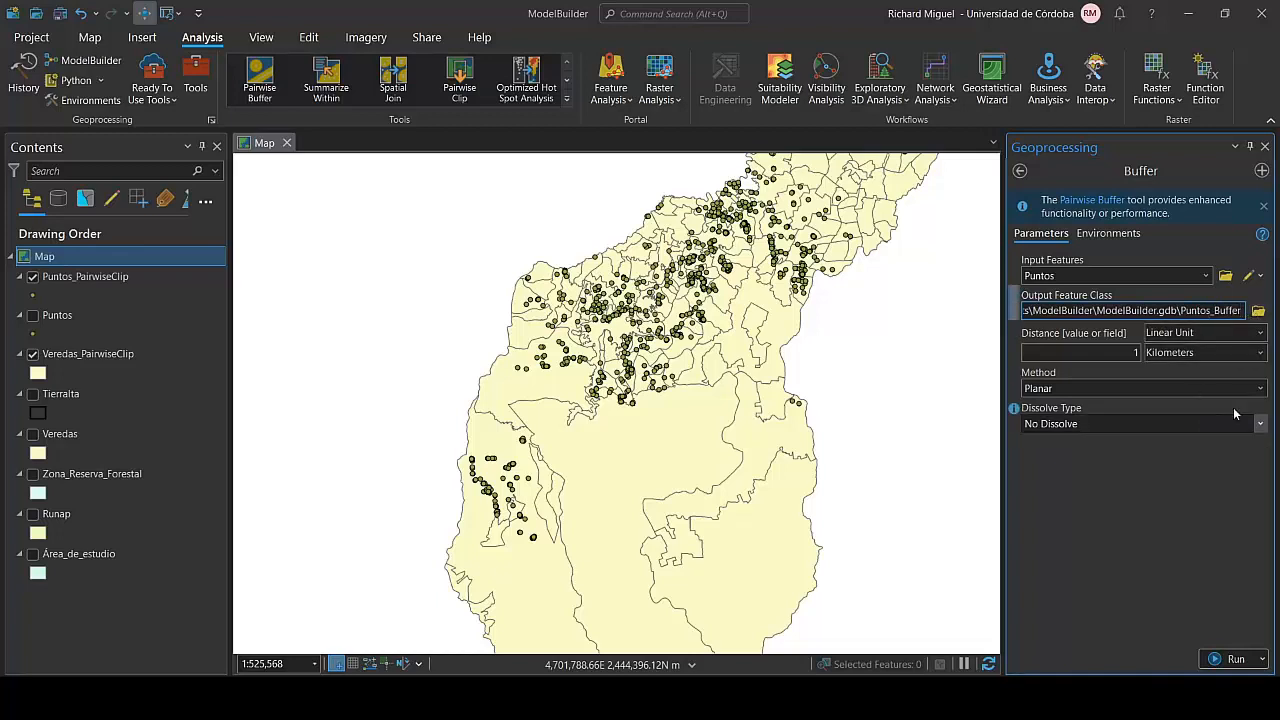
{"action": "left_click", "coordinate": [1219, 661]}
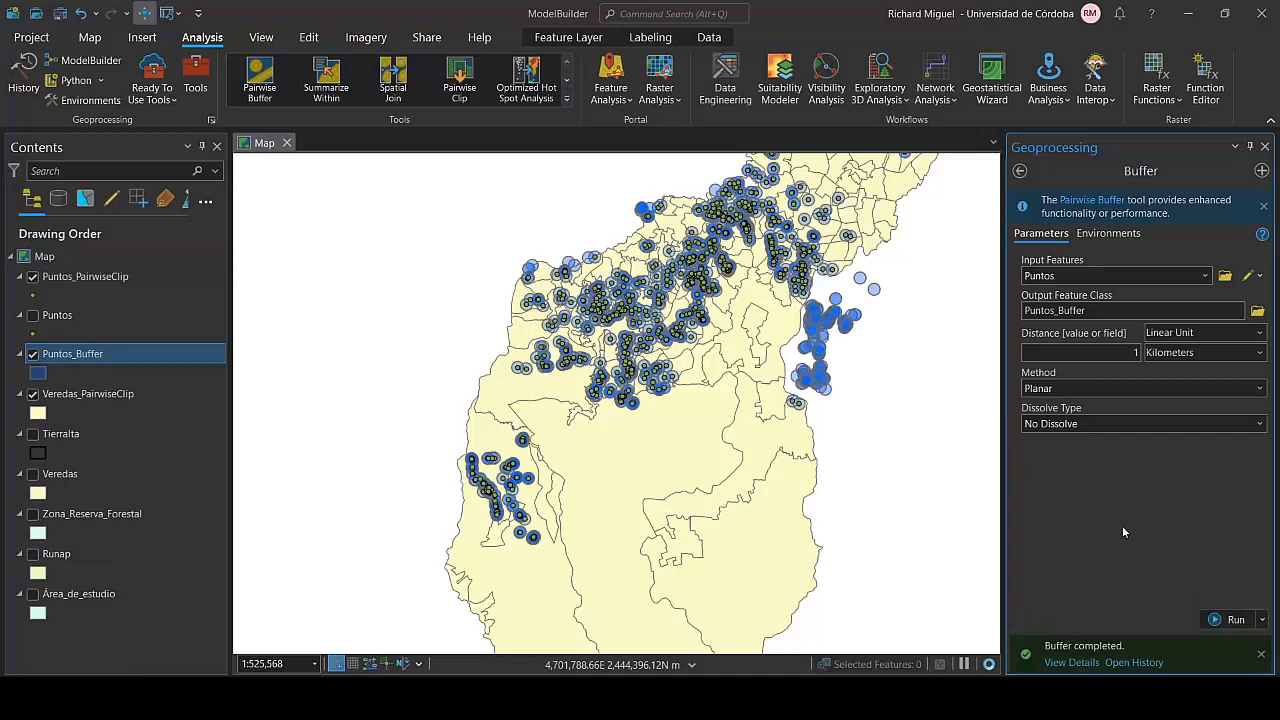
Examine the buffers around the points, comparing isolated circles with overlapping ones across the veredas.
{"action": "scroll", "coordinate": [631, 362], "scroll_direction": "up", "scroll_amount": 5}
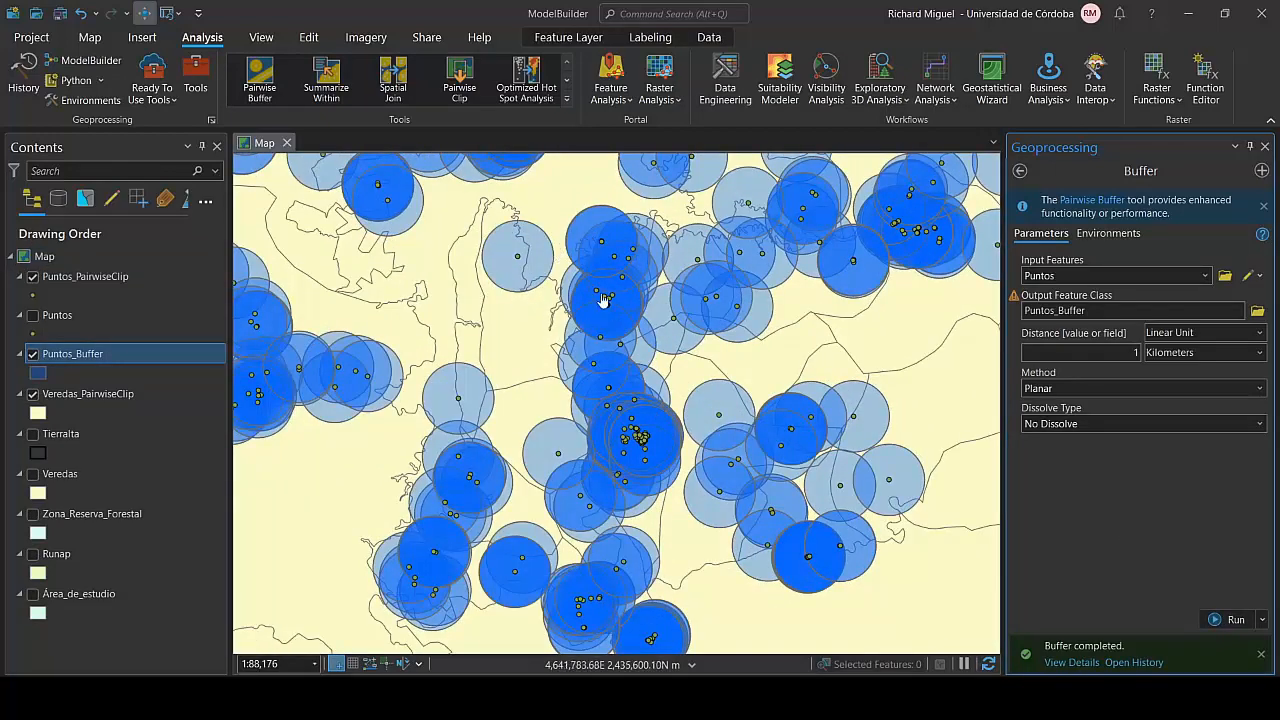
{"action": "left_click_drag", "start_coordinate": [450, 292], "coordinate": [645, 406]}
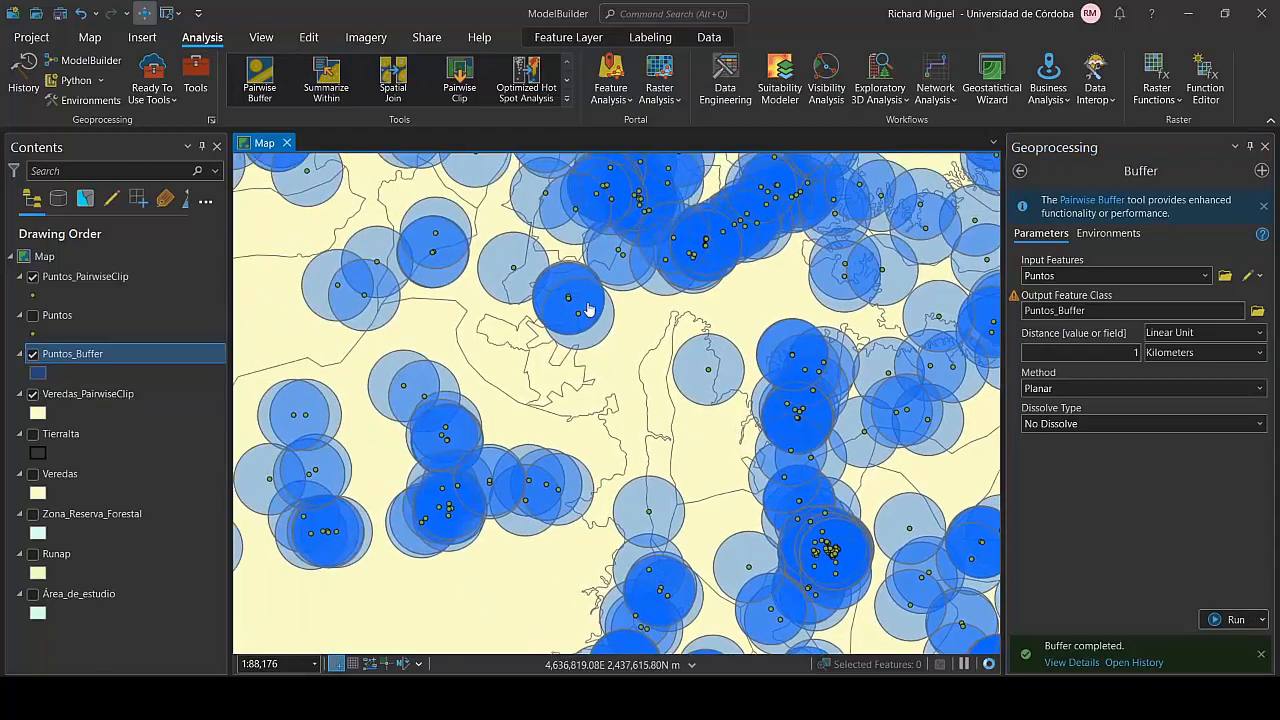
{"action": "left_click_drag", "start_coordinate": [480, 273], "coordinate": [673, 412]}
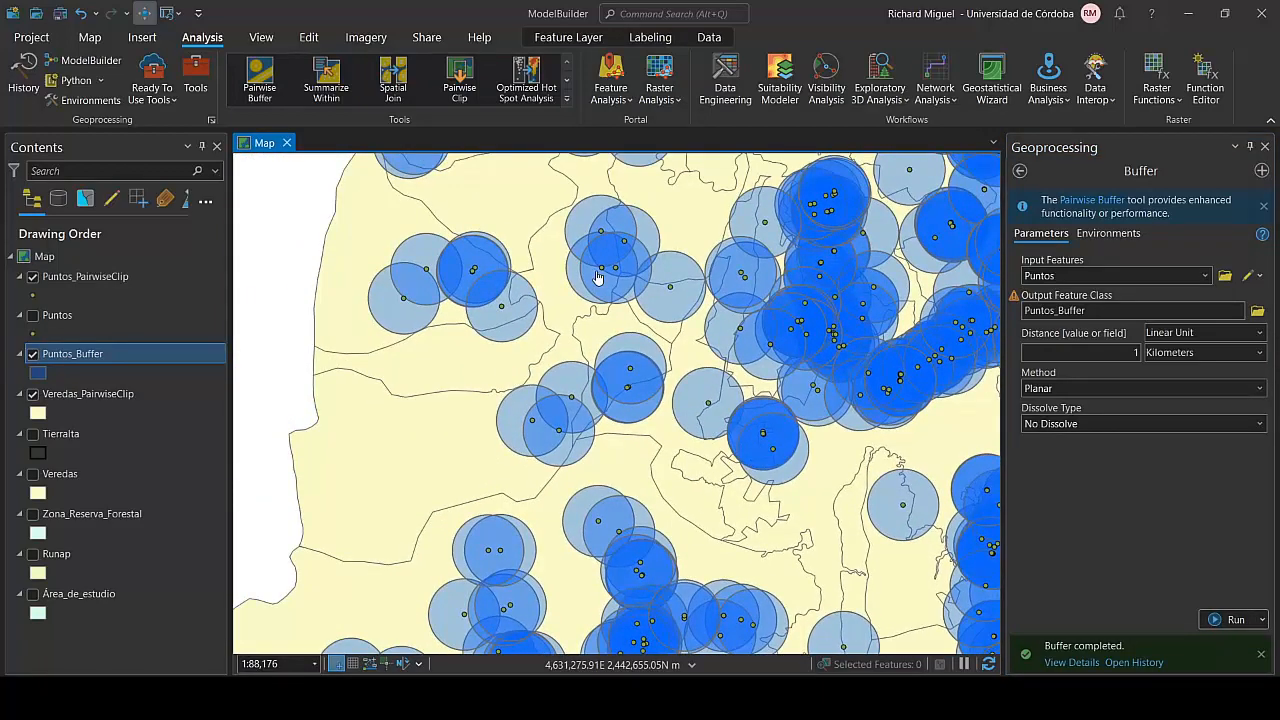
{"action": "scroll", "coordinate": [423, 258], "scroll_direction": "up", "scroll_amount": 3}
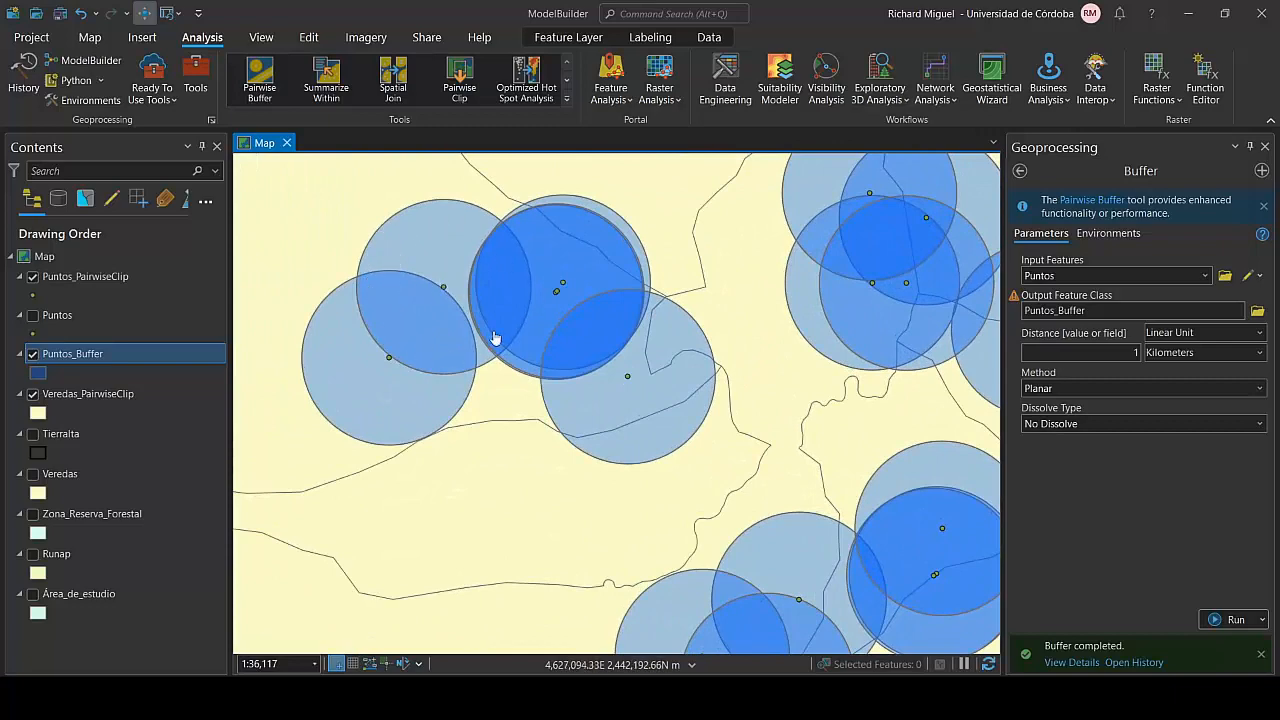
{"action": "scroll", "coordinate": [494, 338], "scroll_direction": "down", "scroll_amount": 3}
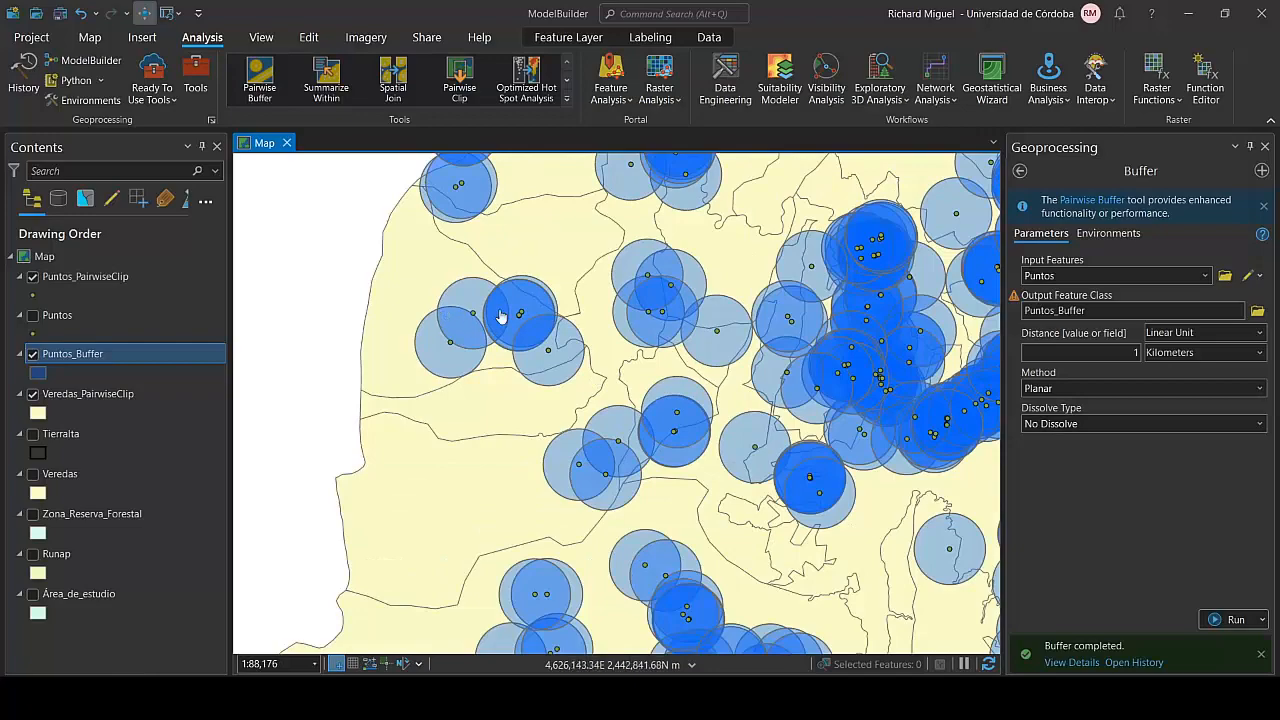
Examine the buffers along the municipality's northwestern boundary, including where the circles extend beyond the clipped veredas.
{"action": "scroll", "coordinate": [566, 418], "scroll_direction": "down", "scroll_amount": 3}
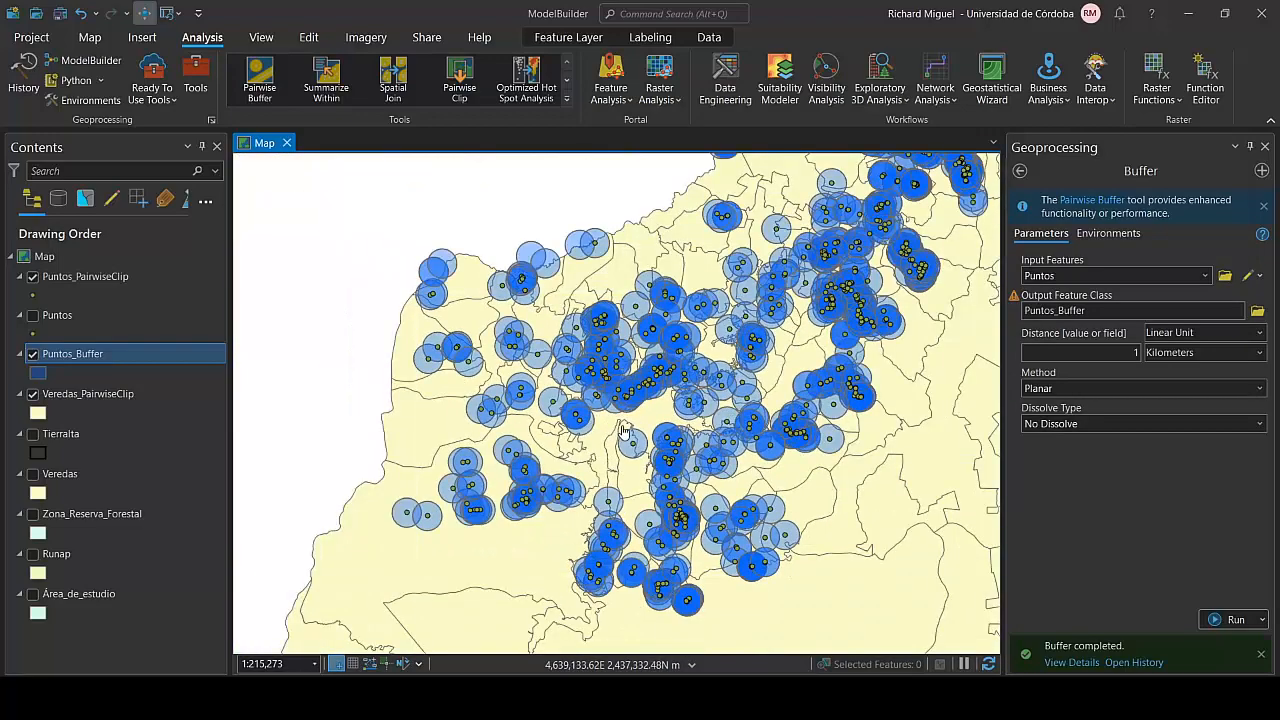
{"action": "scroll", "coordinate": [598, 258], "scroll_direction": "up", "scroll_amount": 7}
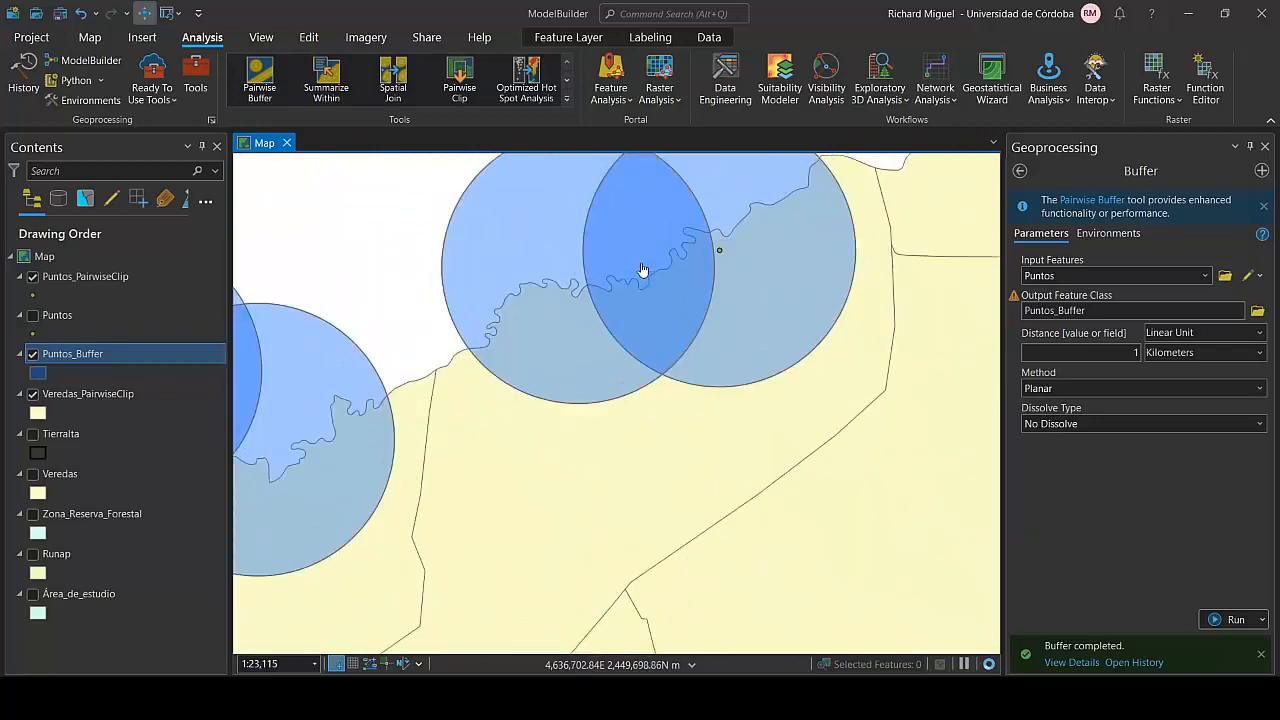
{"action": "scroll", "coordinate": [654, 366], "scroll_direction": "down", "scroll_amount": 5}
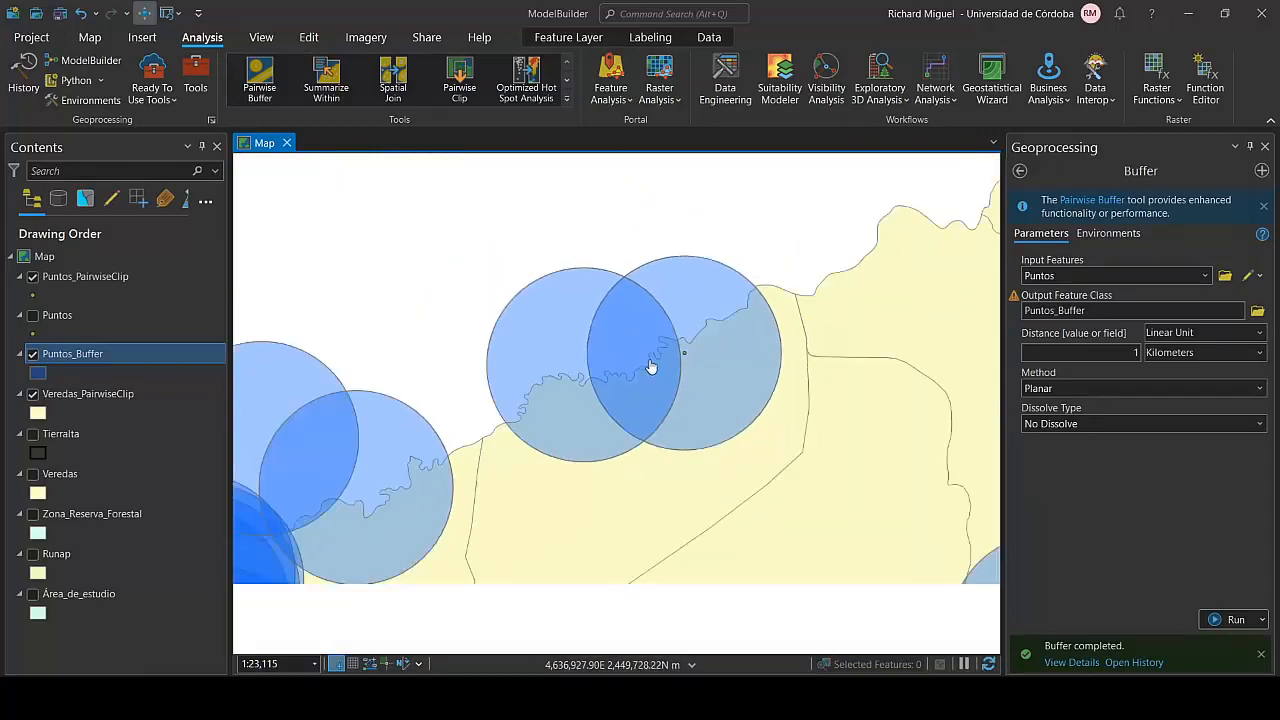
{"action": "double_click", "coordinate": [1133, 352]}
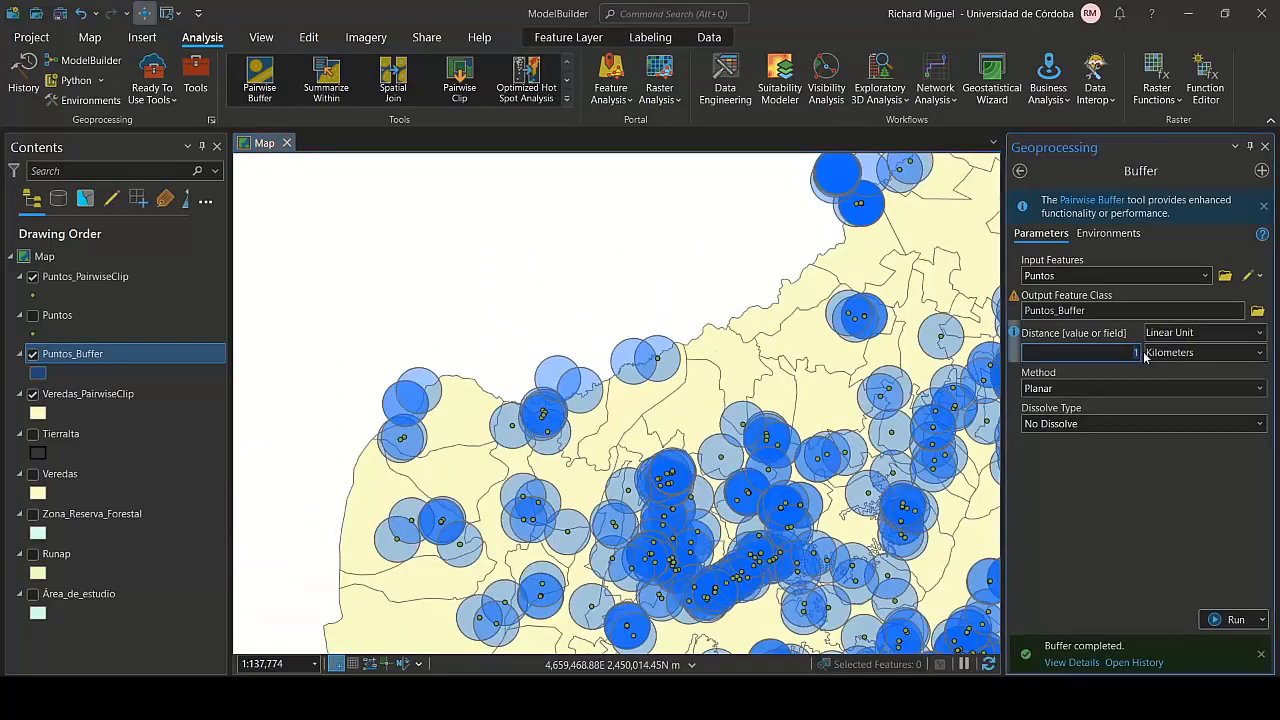
{"action": "scroll", "coordinate": [678, 344], "scroll_direction": "down", "scroll_amount": 4}
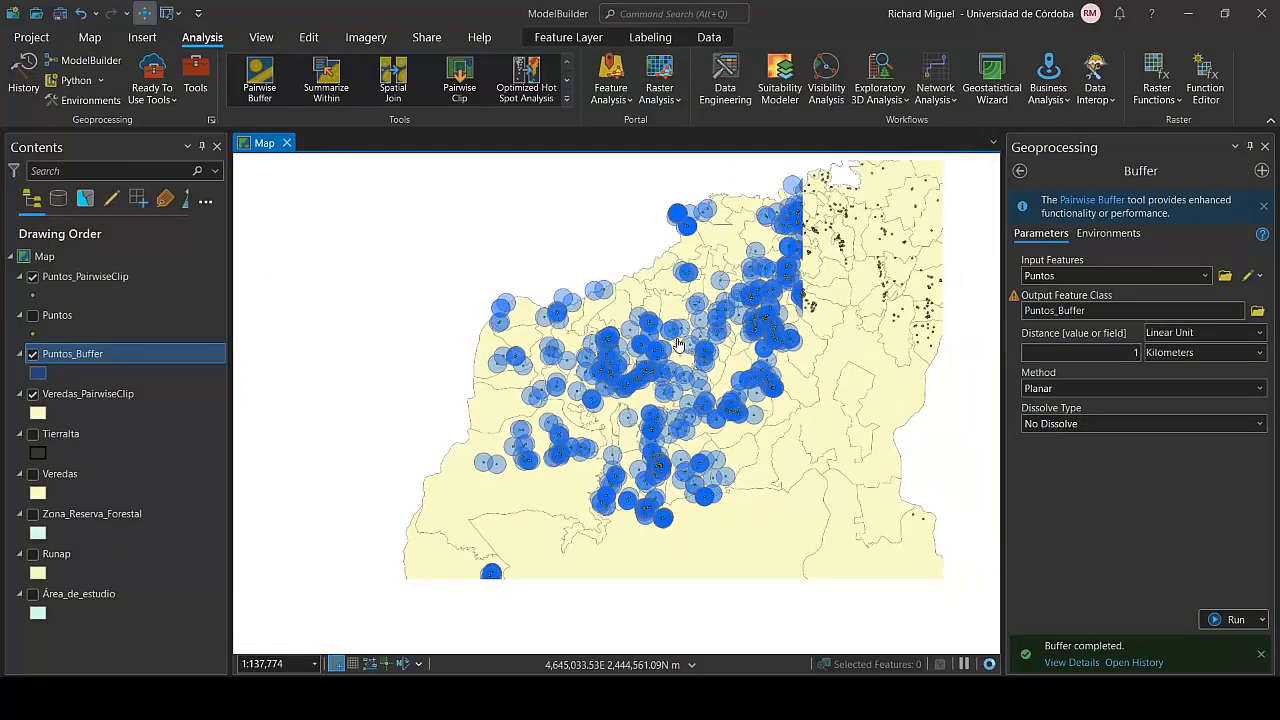
{"action": "left_click_drag", "start_coordinate": [787, 327], "coordinate": [696, 384]}
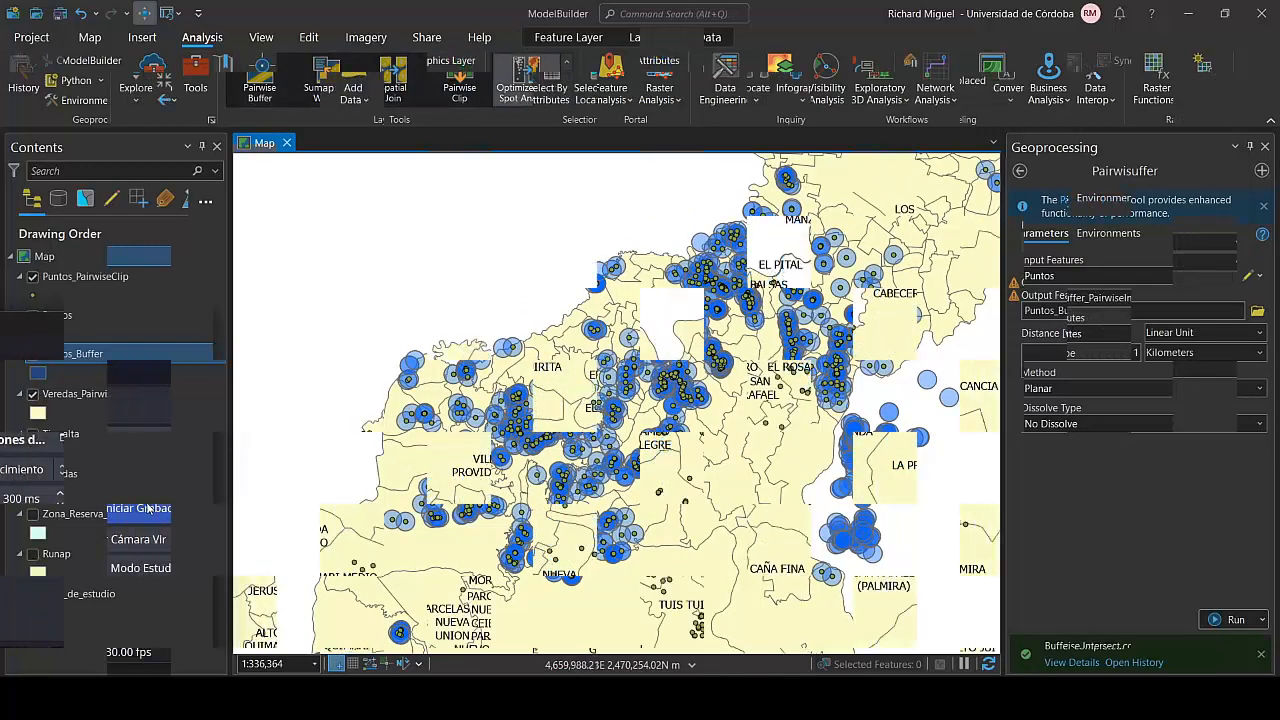
Close the geoprocessing tool and hide the Veredas_PairwiseClip layer so that only the clipped points are displayed.
{"action": "left_click", "coordinate": [204, 292]}
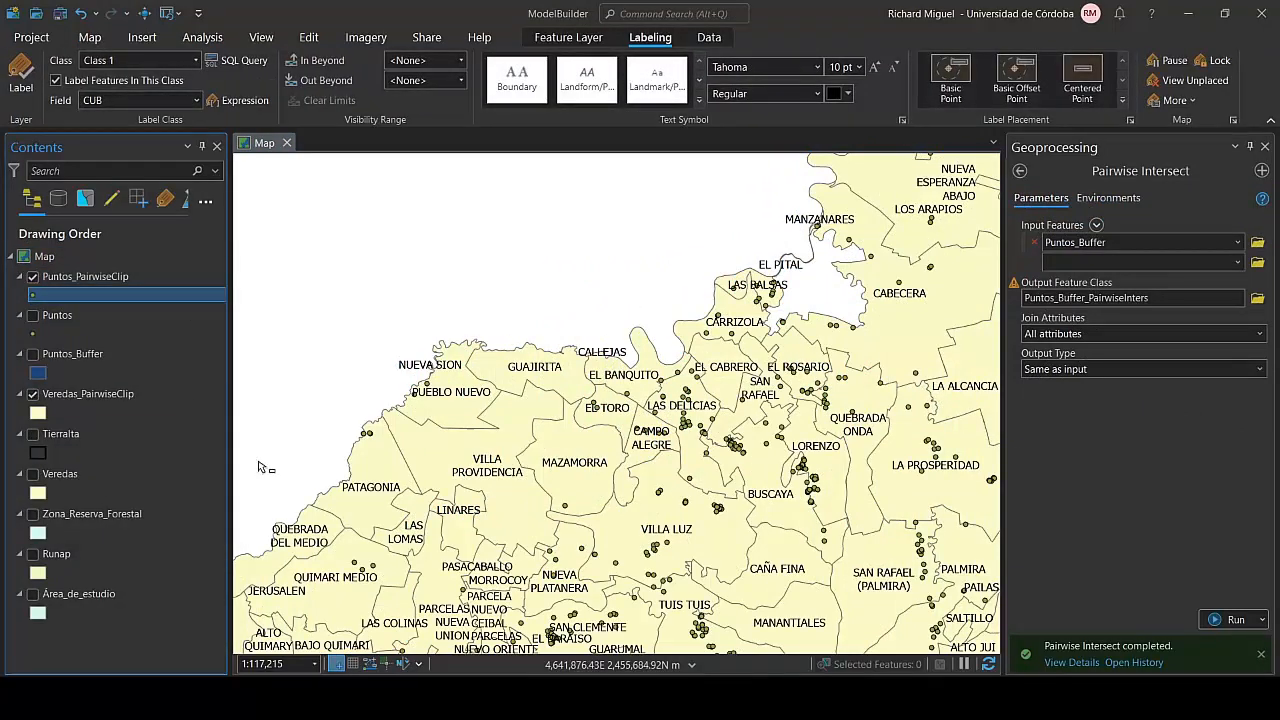
{"action": "left_click", "coordinate": [1266, 147]}
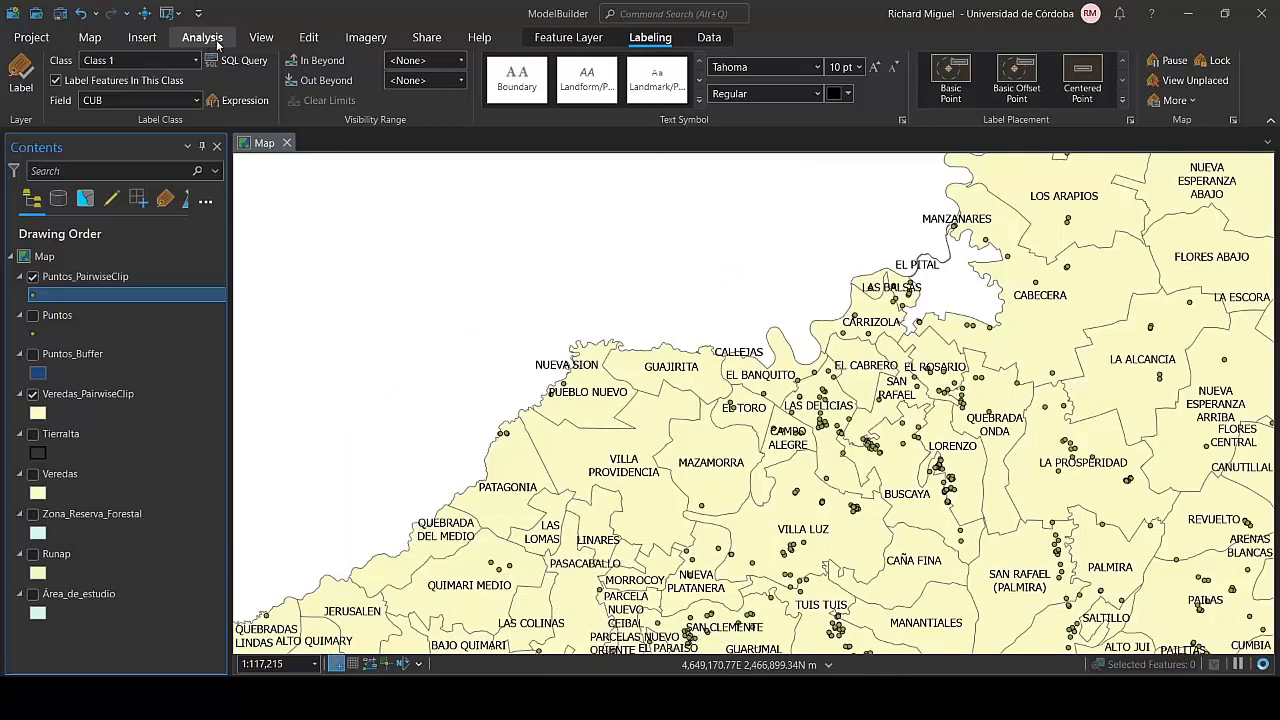
{"action": "left_click", "coordinate": [202, 37]}
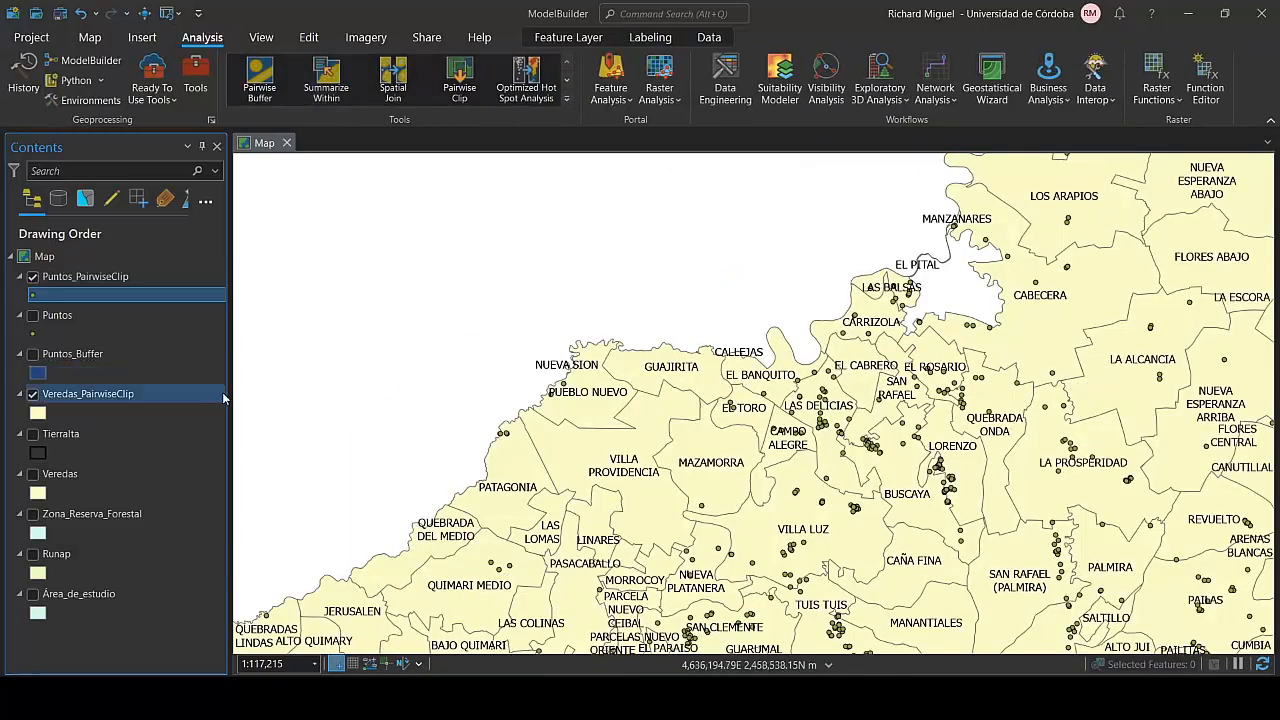
{"action": "left_click", "coordinate": [33, 394]}
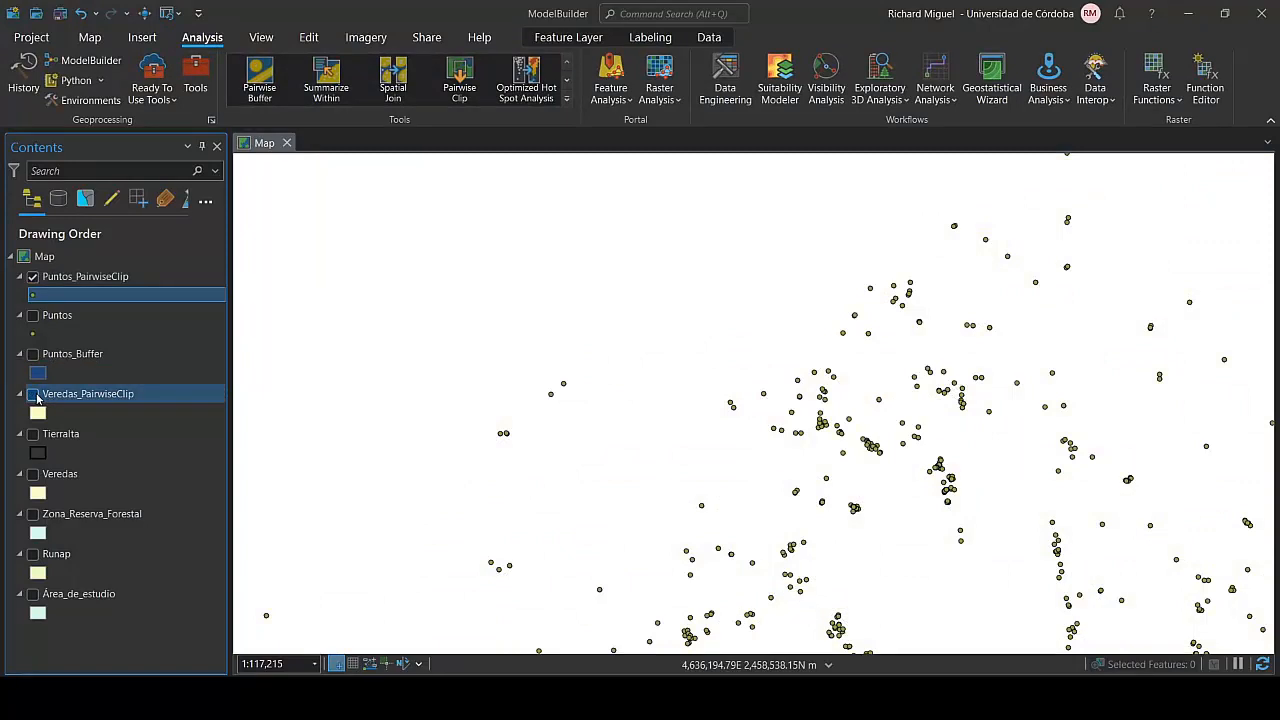
{"action": "left_click_drag", "start_coordinate": [838, 493], "coordinate": [764, 400]}
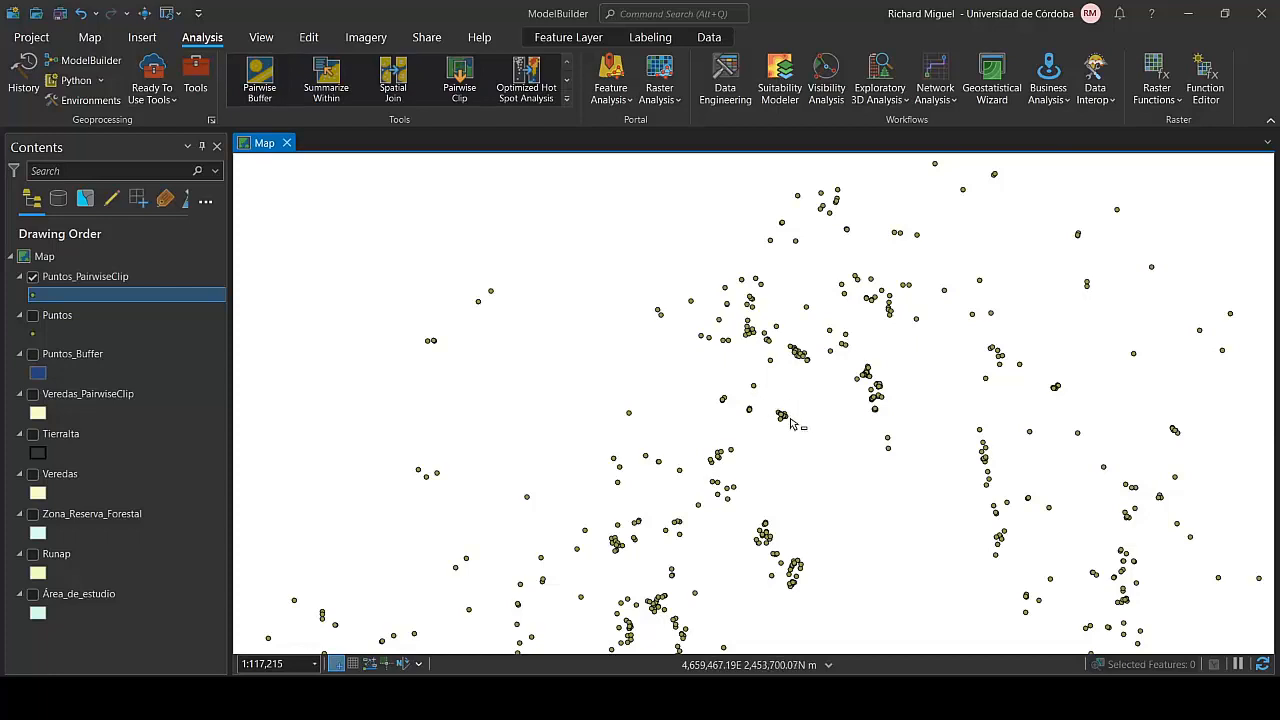
{"action": "scroll", "coordinate": [790, 424], "scroll_direction": "up", "scroll_amount": 5}
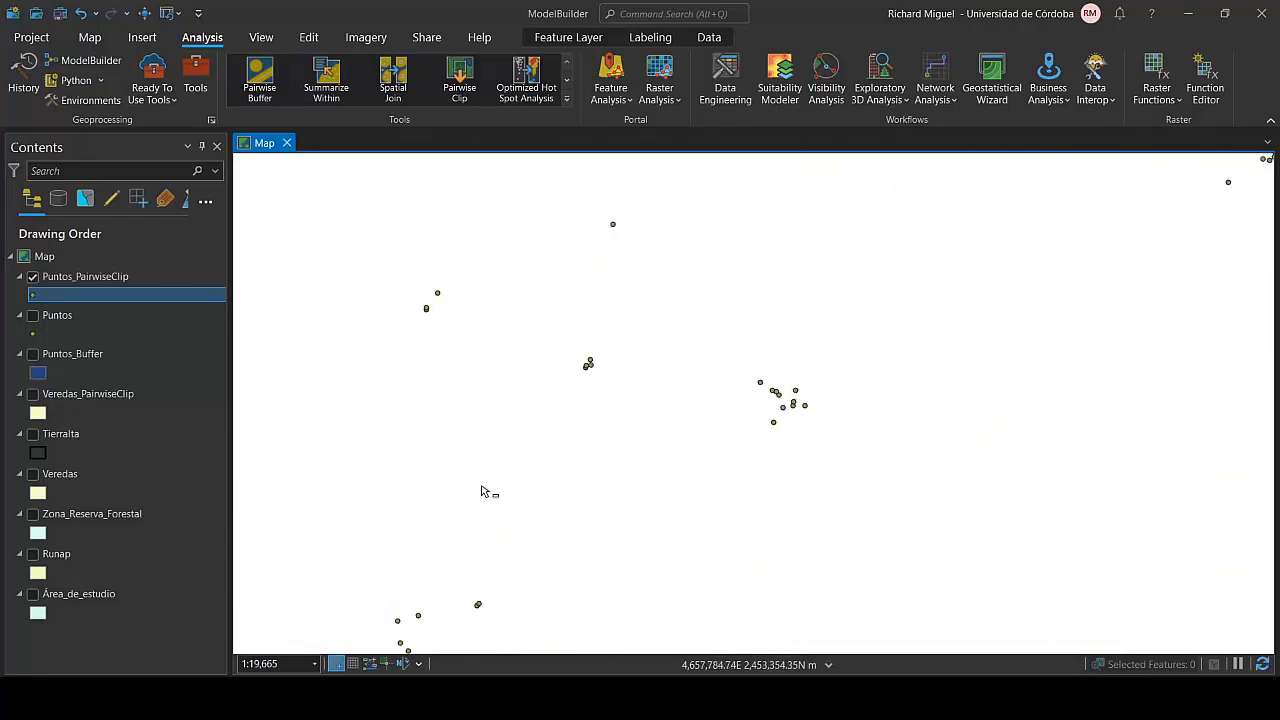
Show the Runap layer and symbolize it with Unique Values based on the categoria field.
{"action": "left_click", "coordinate": [33, 554]}
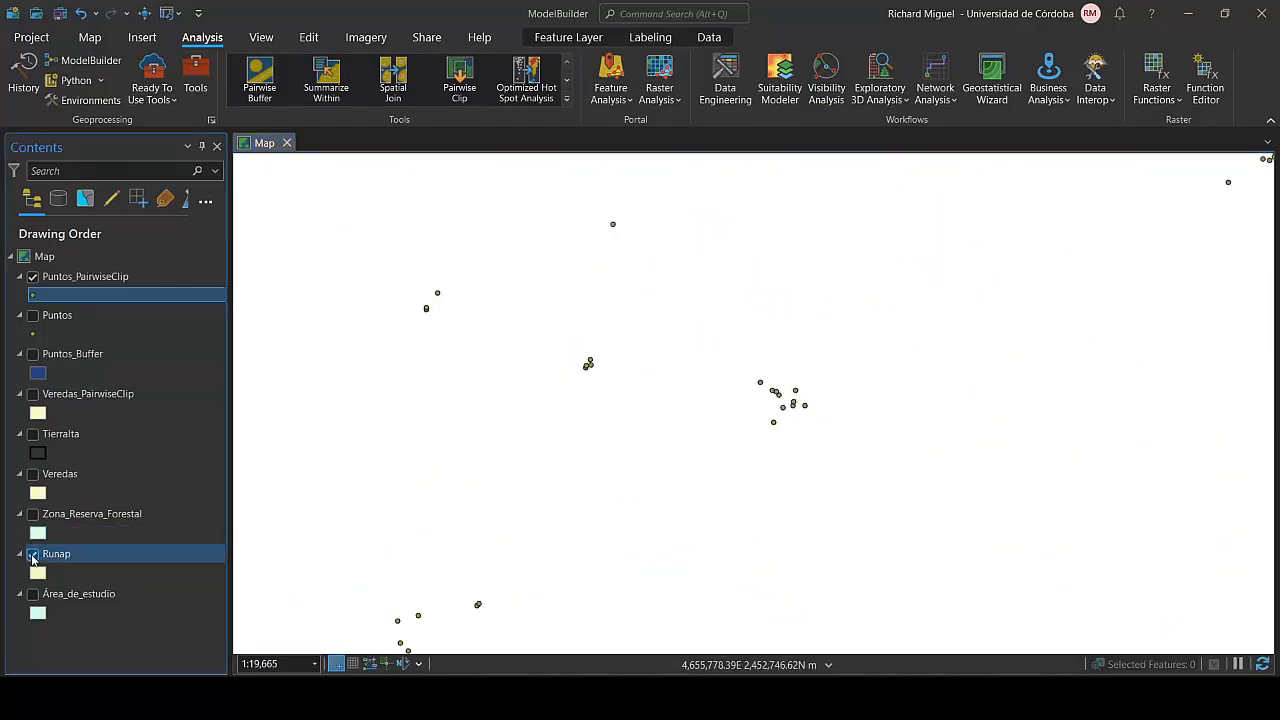
{"action": "right_click", "coordinate": [52, 560]}
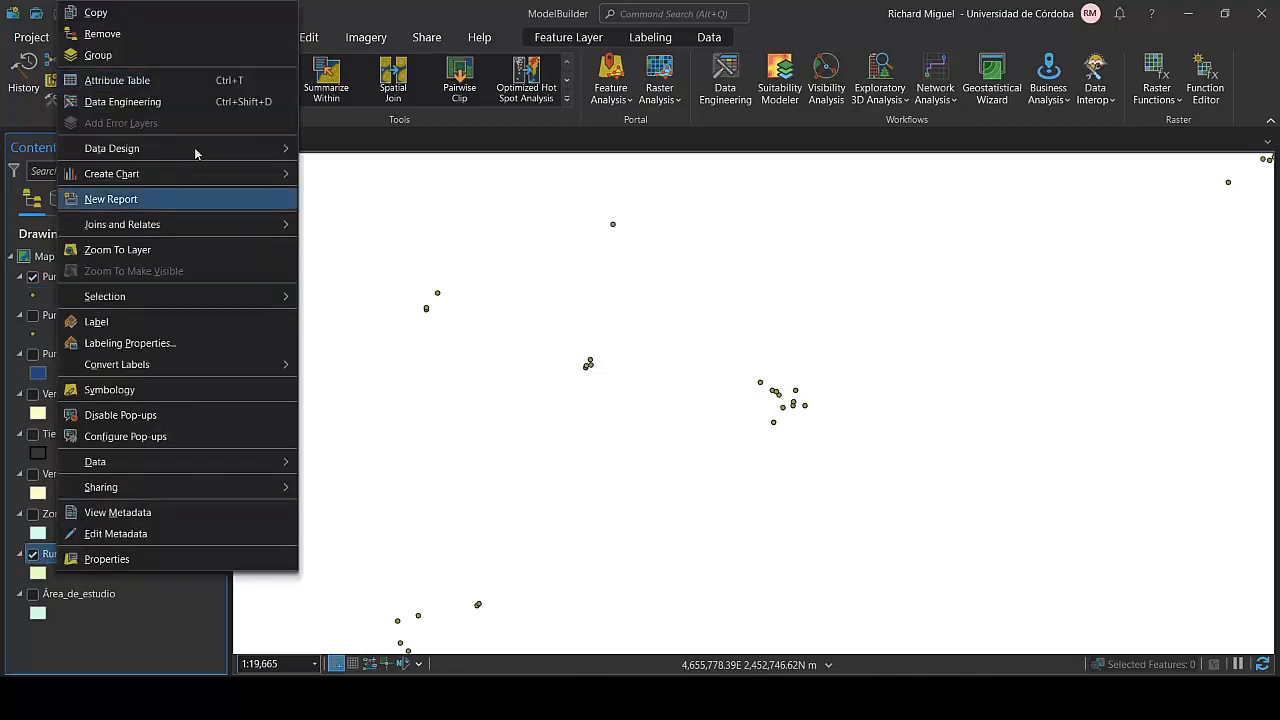
{"action": "left_click", "coordinate": [134, 390]}
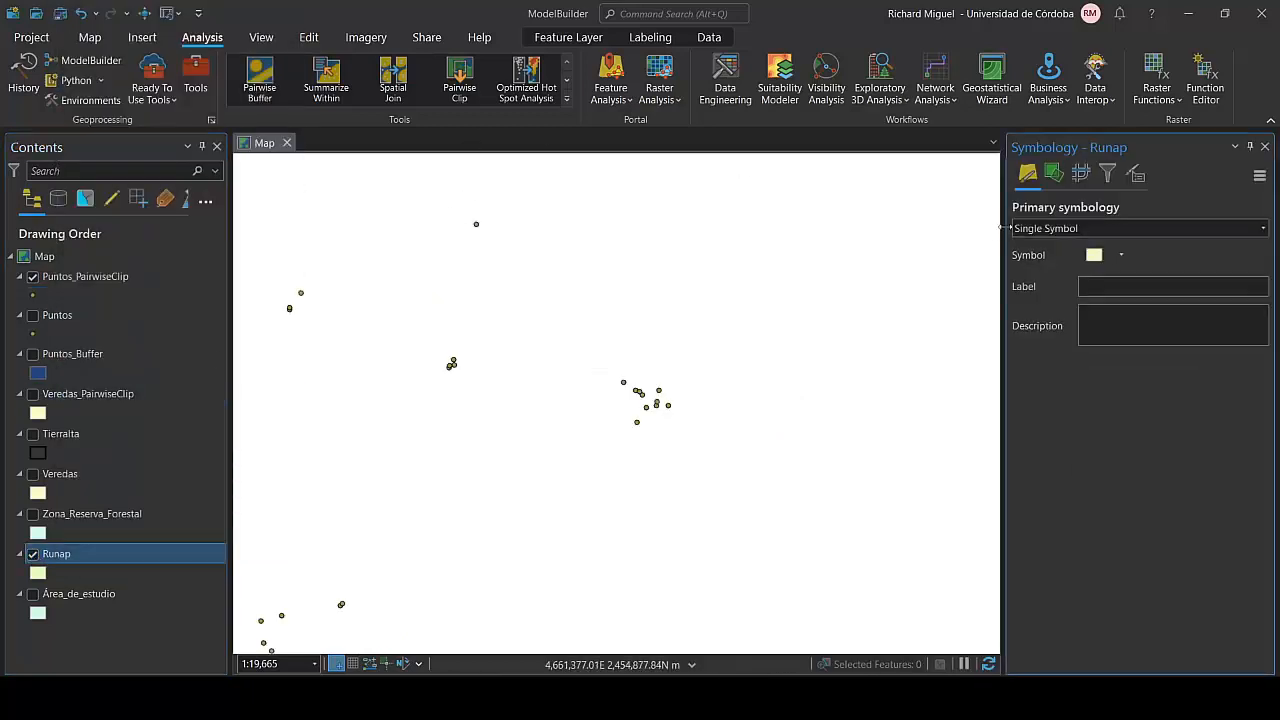
{"action": "left_click", "coordinate": [1264, 229]}
{"action": "left_click", "coordinate": [1103, 316]}
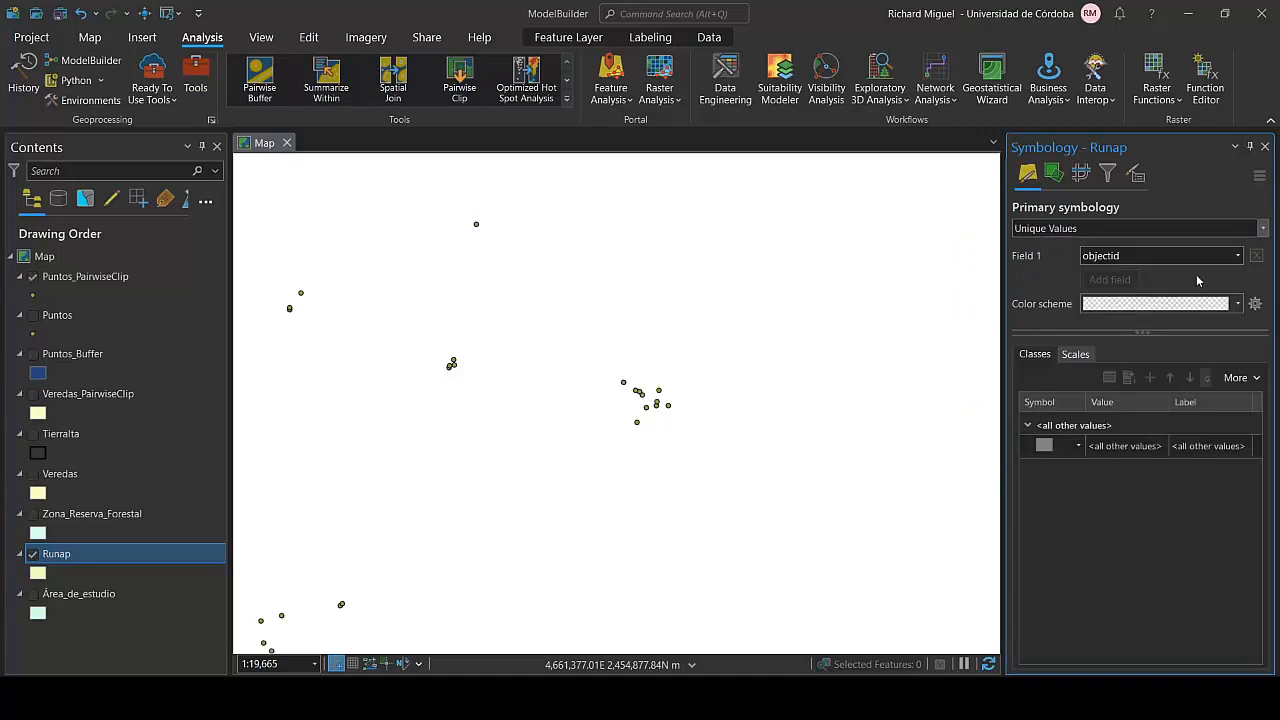
{"action": "left_click", "coordinate": [1239, 256]}
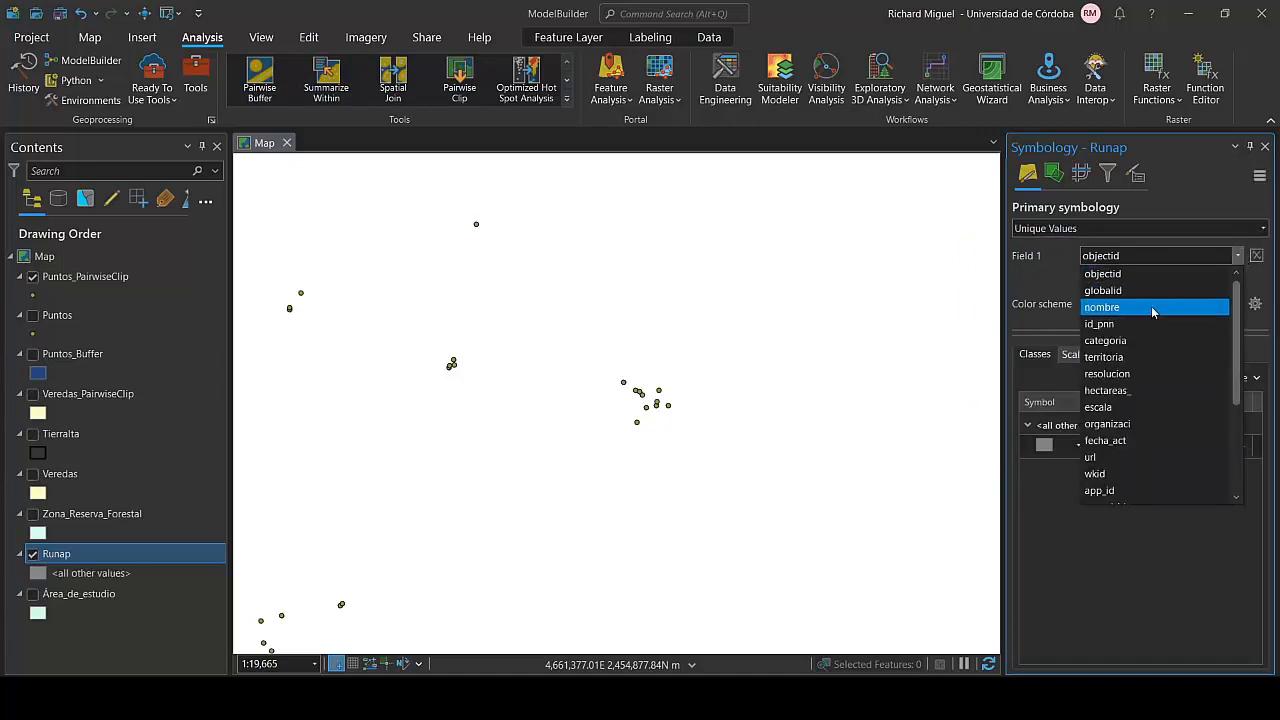
{"action": "left_click", "coordinate": [1138, 340]}
Remove the <all other values> class from the Runap symbology and finish editing the symbology.
{"action": "left_click", "coordinate": [1094, 584]}
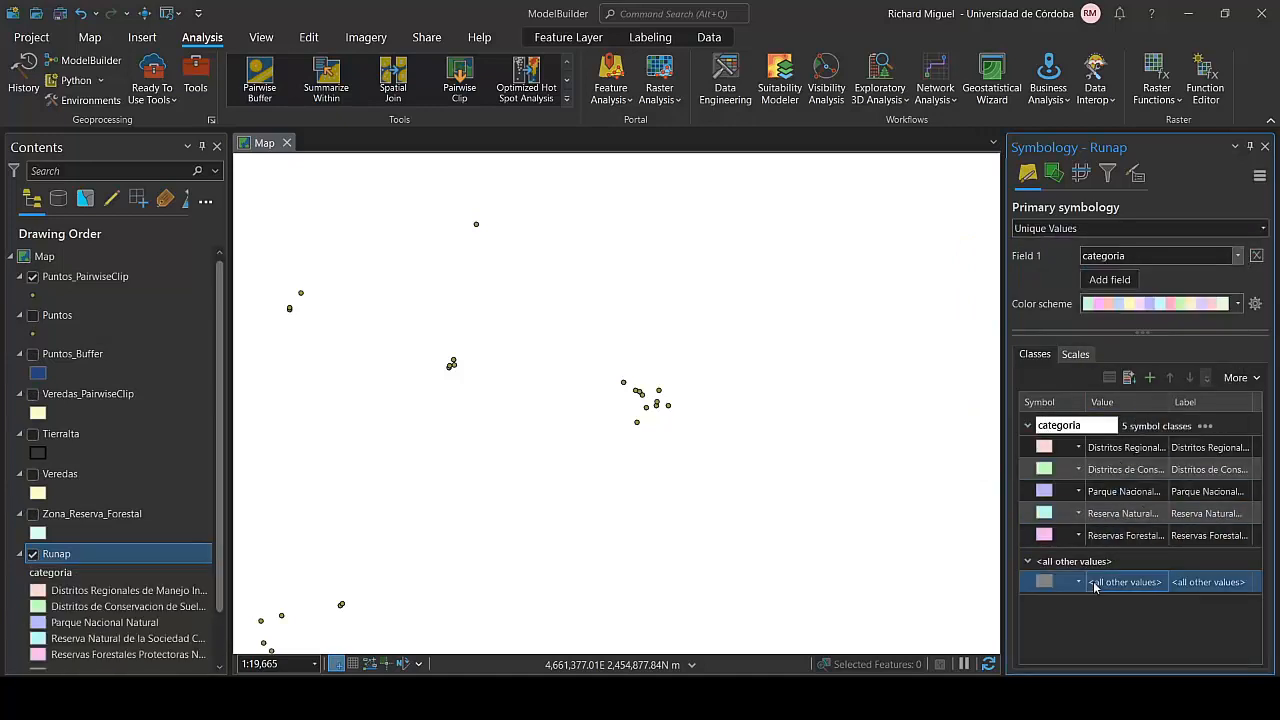
{"action": "right_click", "coordinate": [1094, 586]}
{"action": "left_click", "coordinate": [1140, 532]}
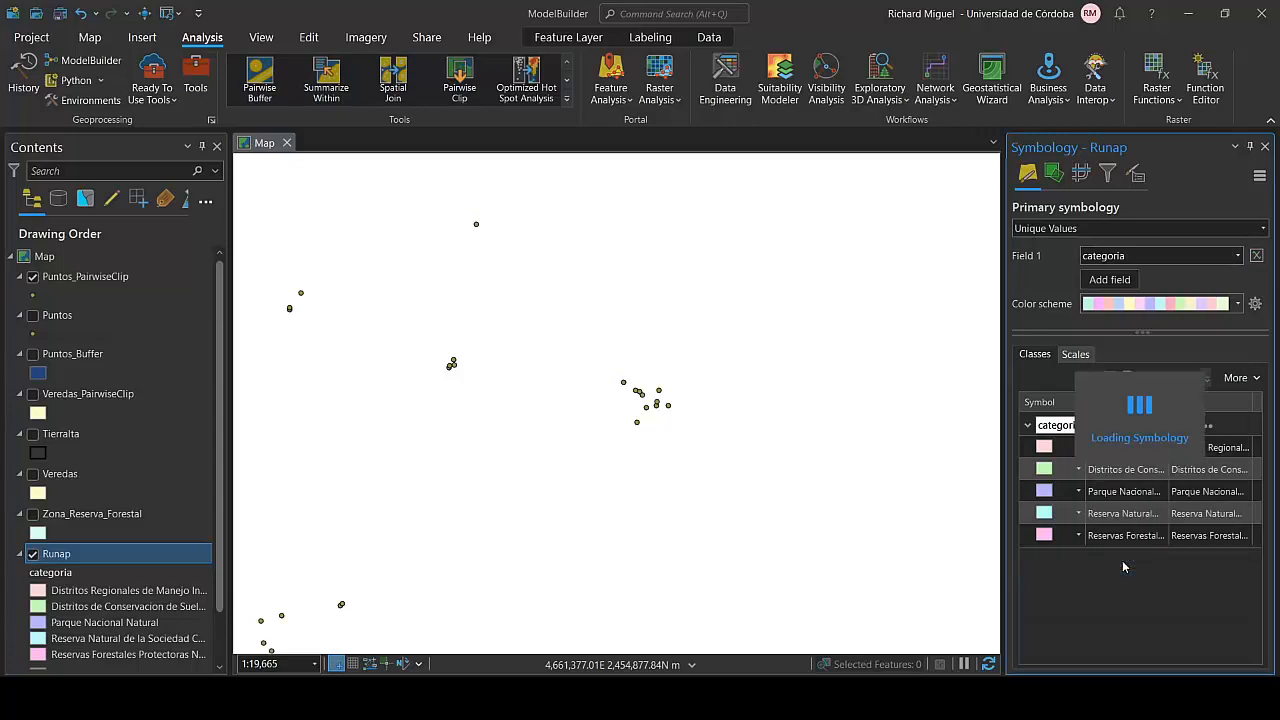
{"action": "left_click", "coordinate": [1235, 378]}
{"action": "left_click", "coordinate": [1255, 303]}
{"action": "left_click", "coordinate": [1255, 303]}
{"action": "left_click", "coordinate": [1192, 343]}
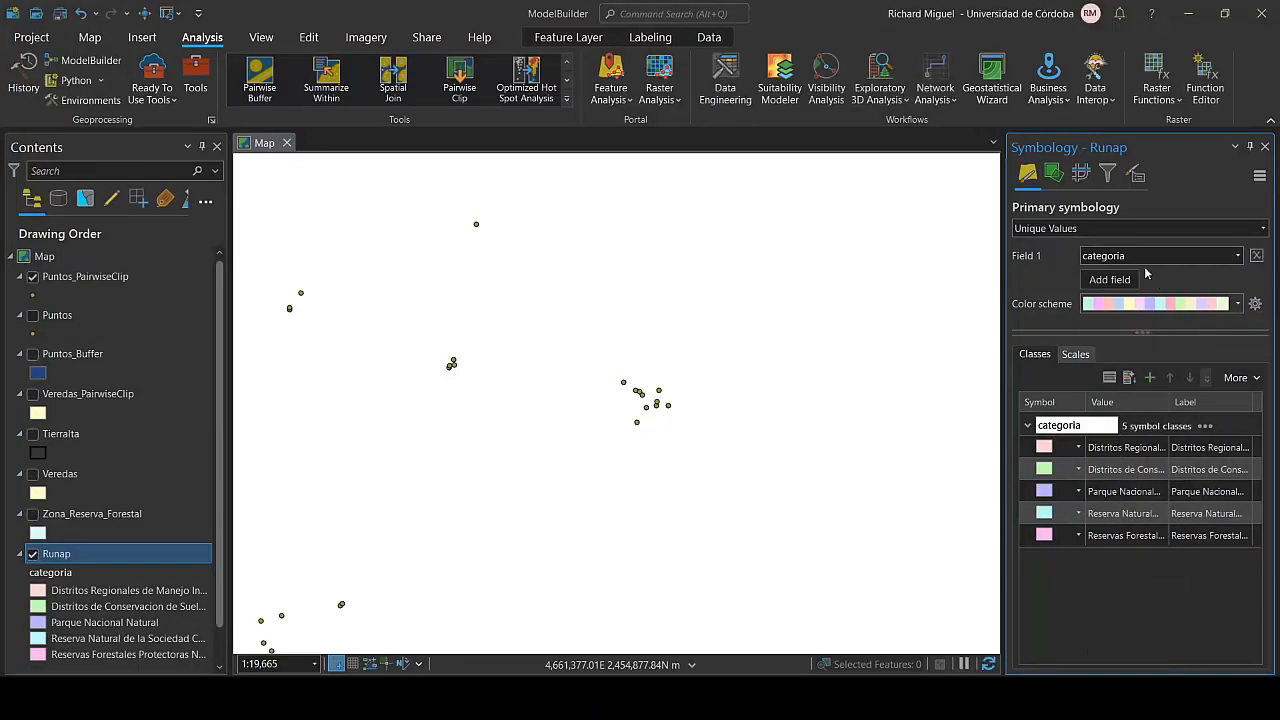
{"action": "scroll", "coordinate": [68, 575], "scroll_direction": "down", "scroll_amount": 1}
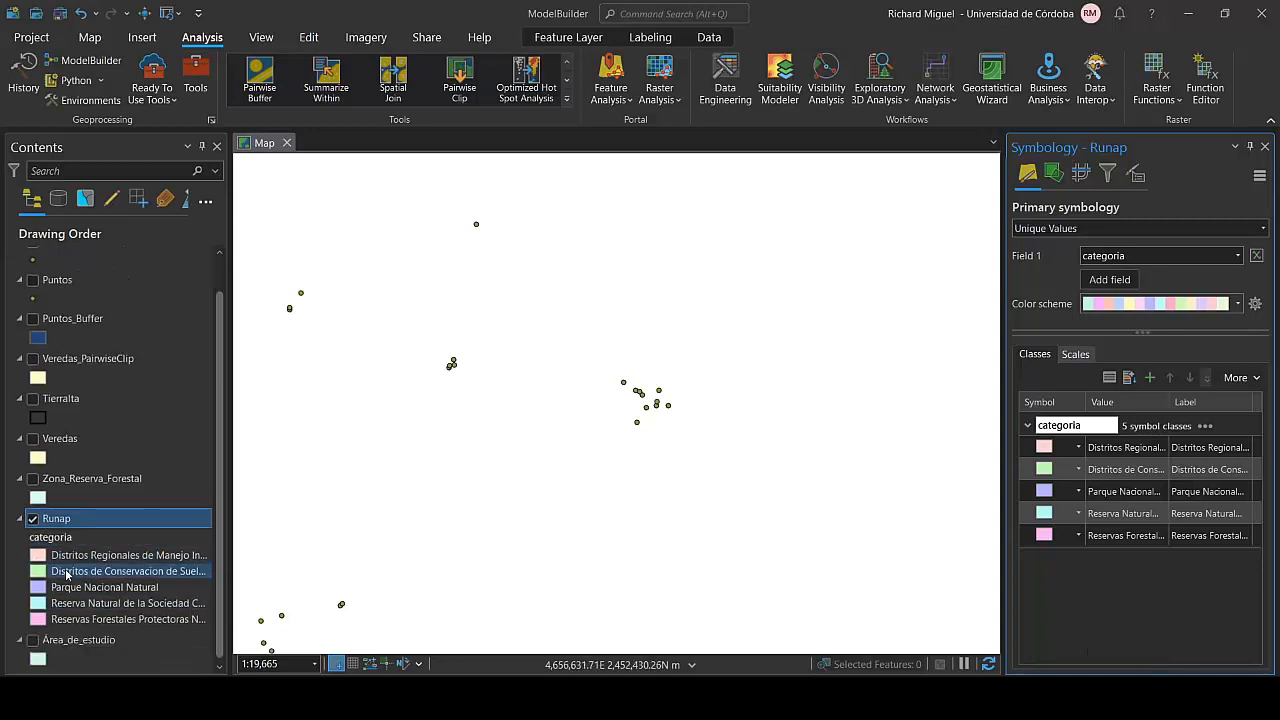
{"action": "left_click", "coordinate": [1265, 147]}
Examine the Runap protected-area categories on the map in relation to the clipped points.
{"action": "scroll", "coordinate": [793, 600], "scroll_direction": "down", "scroll_amount": 5}
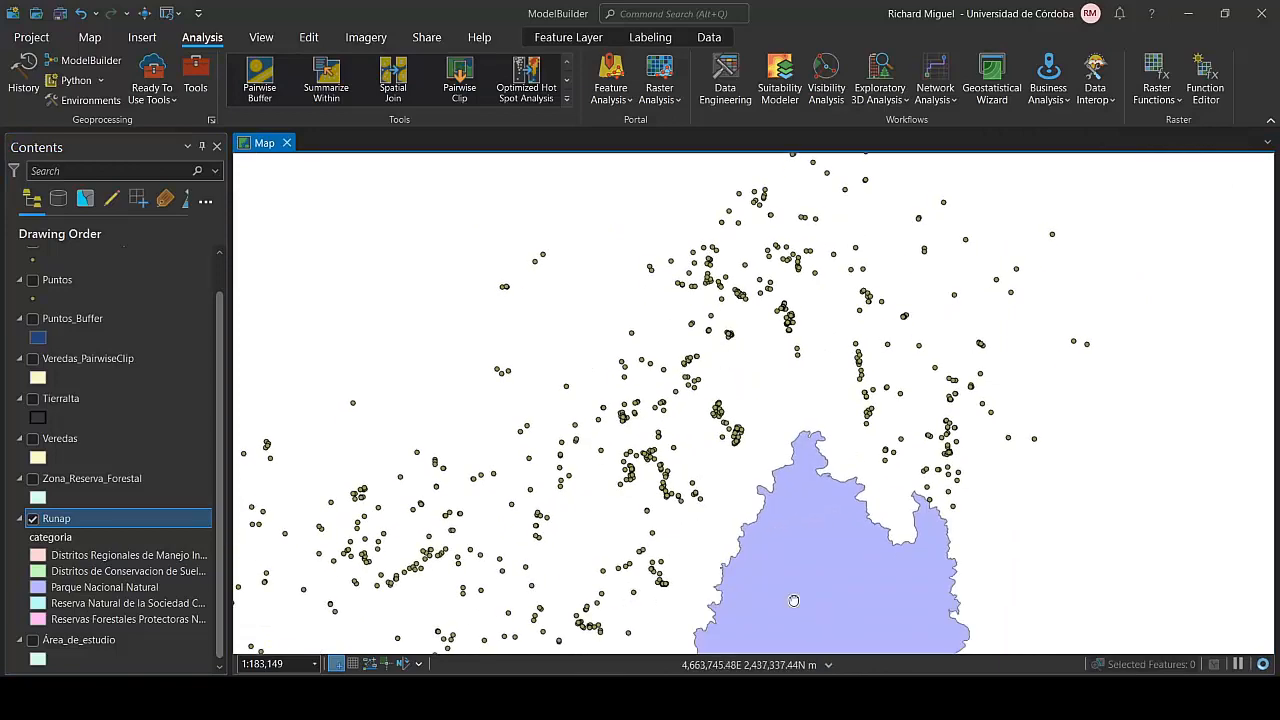
{"action": "left_click_drag", "start_coordinate": [793, 600], "coordinate": [714, 334]}
{"action": "left_click_drag", "start_coordinate": [640, 597], "coordinate": [860, 403]}
{"action": "scroll", "coordinate": [860, 403], "scroll_direction": "down", "scroll_amount": 4}
{"action": "left_click_drag", "start_coordinate": [724, 492], "coordinate": [808, 406]}
{"action": "scroll", "coordinate": [817, 437], "scroll_direction": "down", "scroll_amount": 2}
{"action": "left_click_drag", "start_coordinate": [826, 497], "coordinate": [753, 364]}
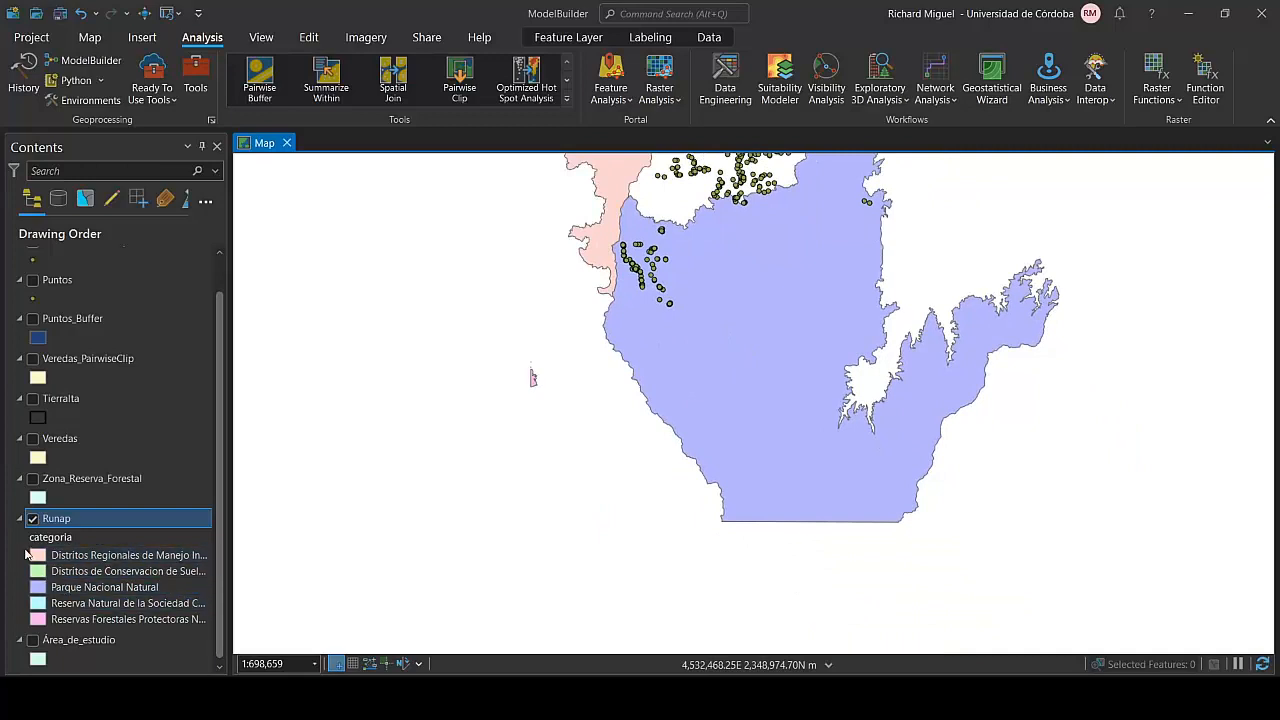
Hide the Runap layer and display the Zona_Reserva_Forestal layer, dismissing the low-battery notice.
{"action": "left_click", "coordinate": [32, 518]}
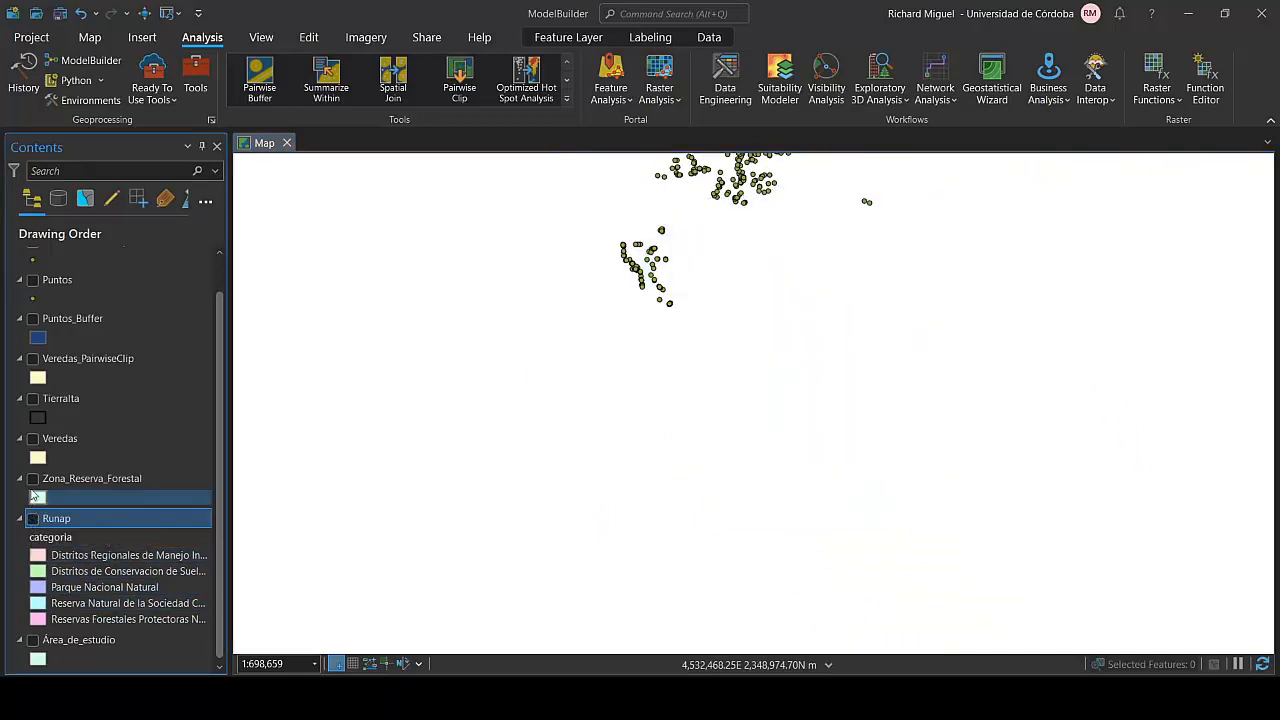
{"action": "left_click", "coordinate": [32, 478]}
{"action": "left_click", "coordinate": [83, 479]}
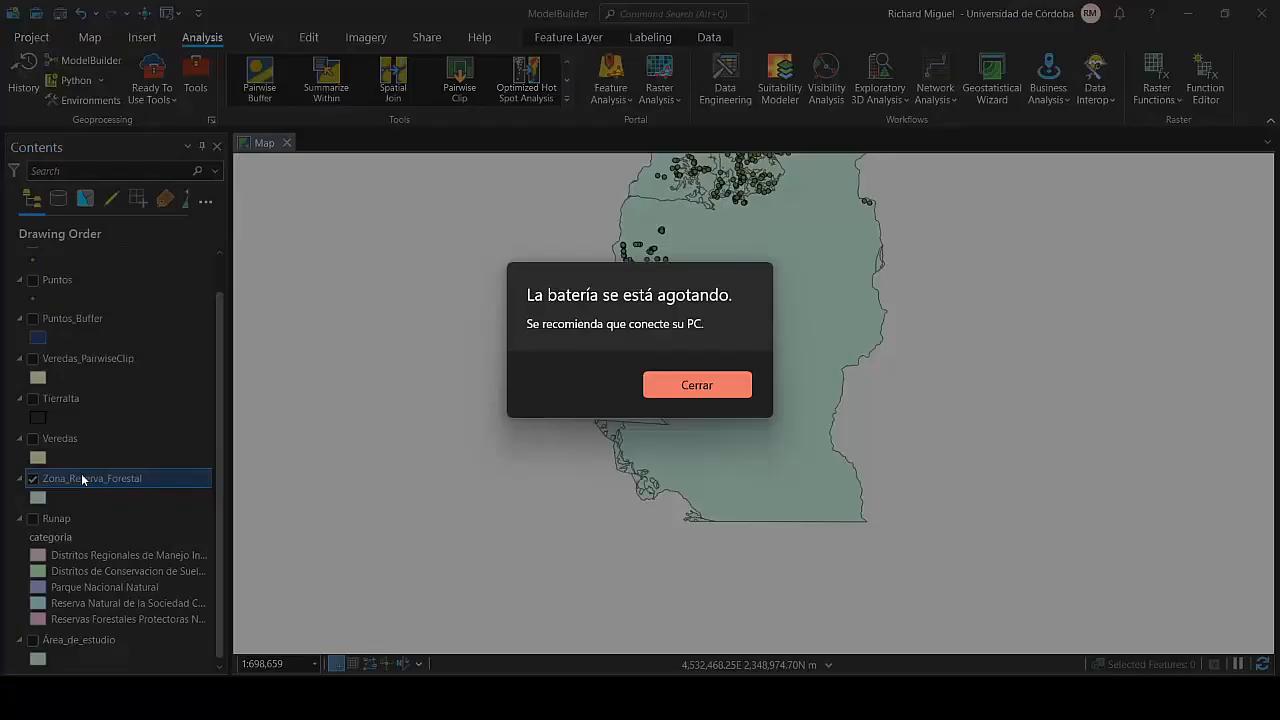
{"action": "left_click", "coordinate": [697, 384]}
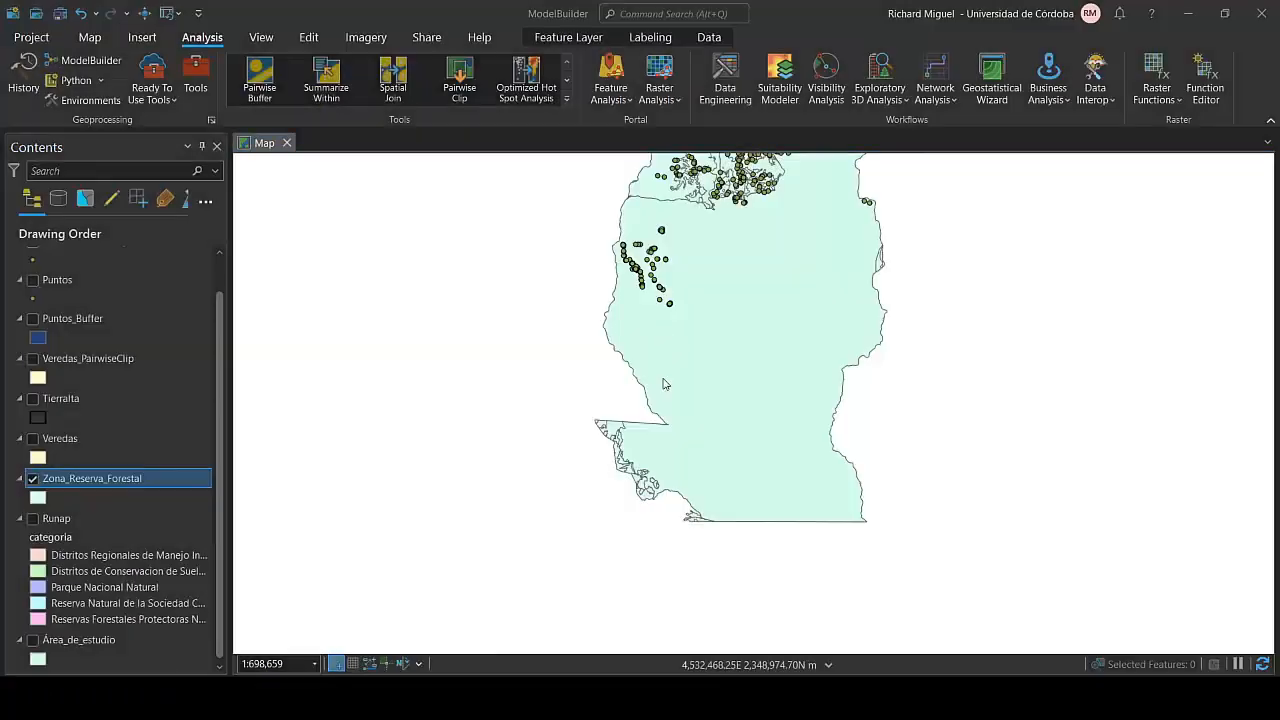
Symbolize Zona_Reserva_Forestal with Unique Values based on the ZONA field.
{"action": "left_click", "coordinate": [562, 40]}
{"action": "left_click", "coordinate": [530, 85]}
{"action": "left_click", "coordinate": [574, 235]}
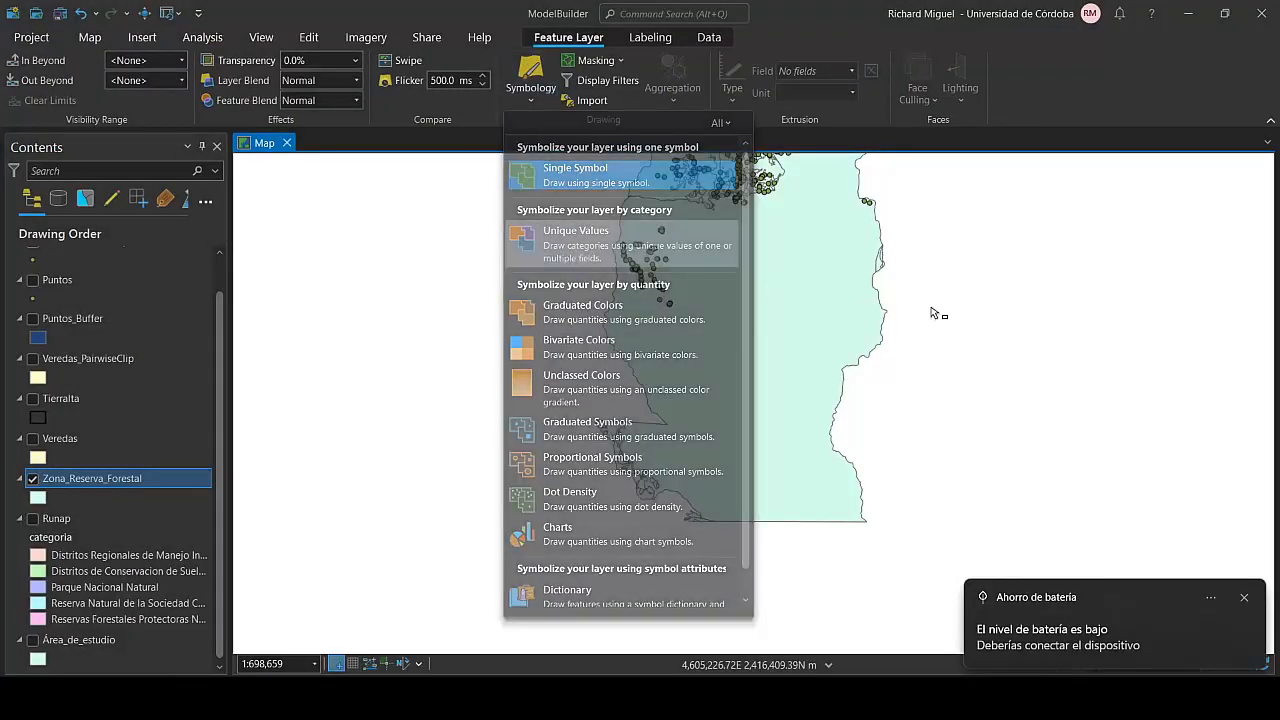
{"action": "left_click", "coordinate": [1237, 256]}
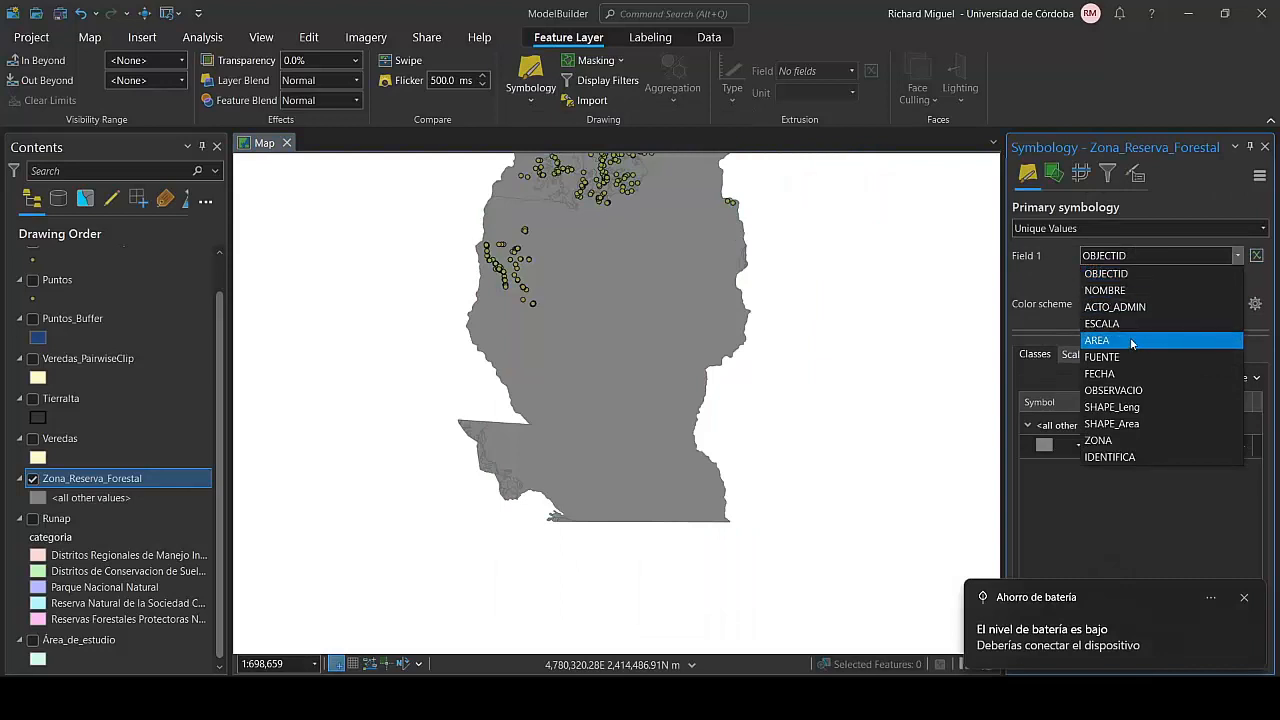
{"action": "left_click", "coordinate": [1124, 442]}
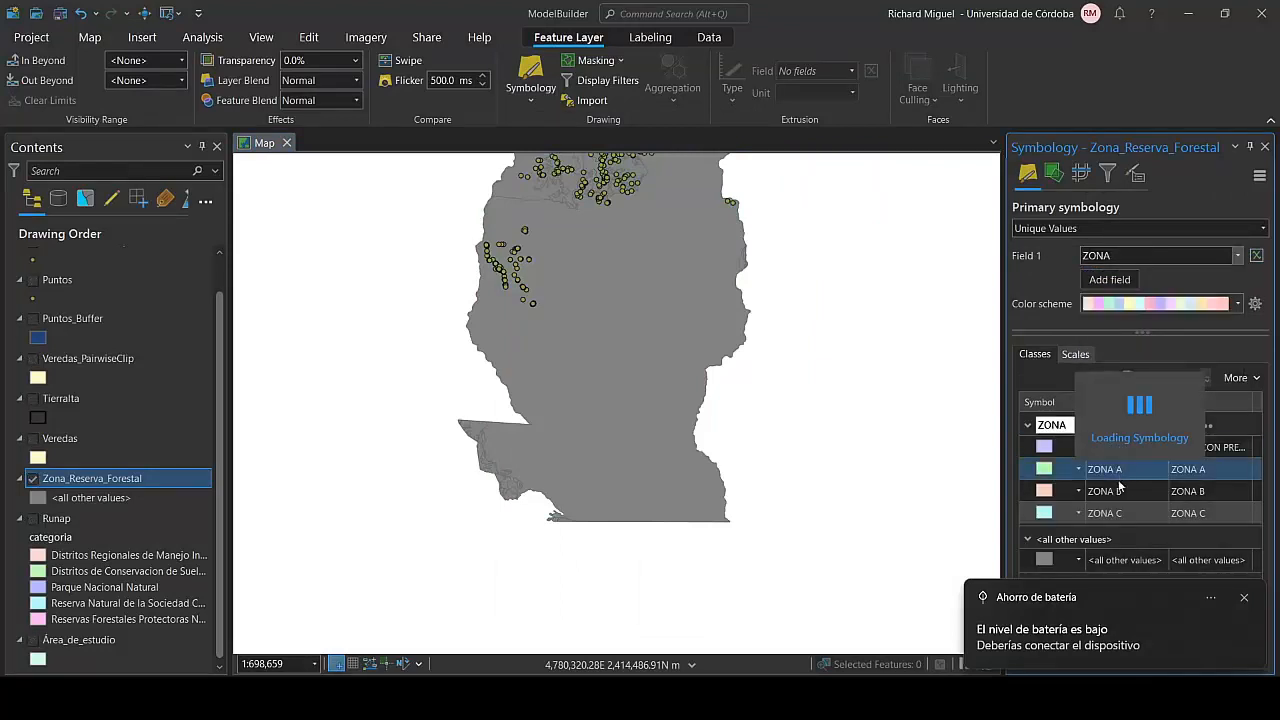
Remove the <all other values> class from the Zona_Reserva_Forestal symbology and finish editing the symbology.
{"action": "left_click", "coordinate": [1110, 559]}
{"action": "right_click", "coordinate": [1110, 559]}
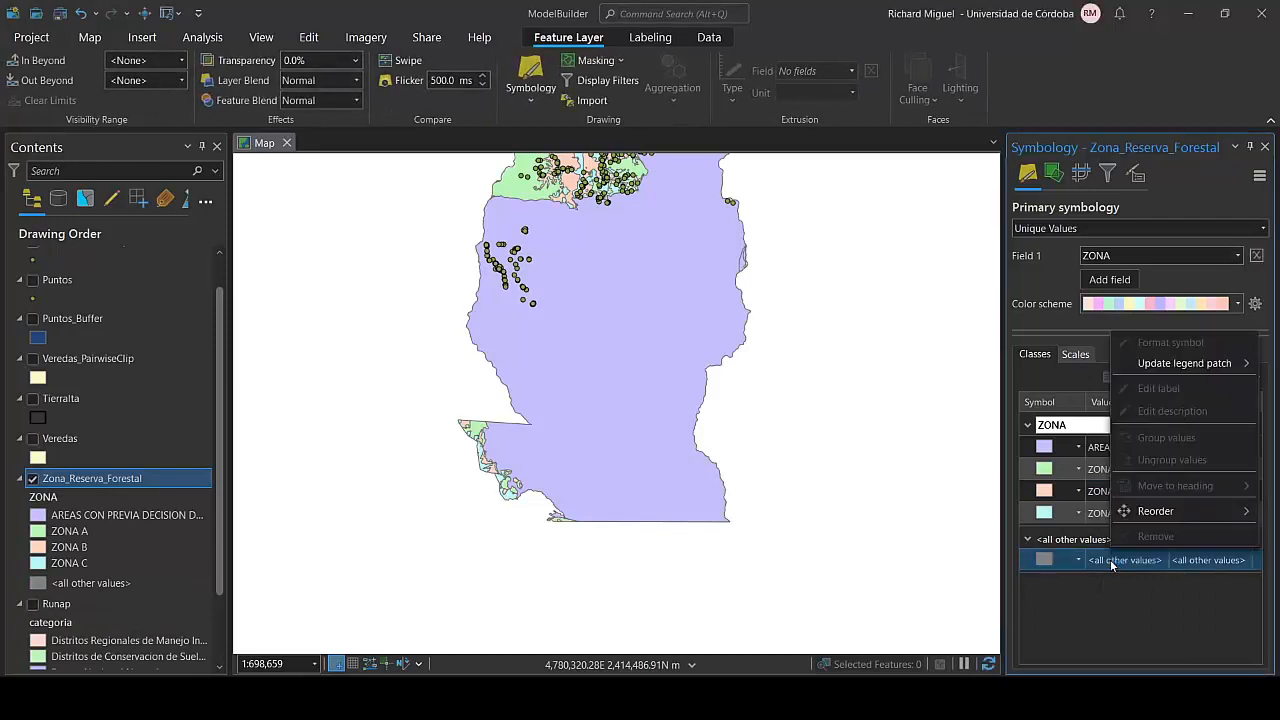
{"action": "left_click", "coordinate": [1135, 537]}
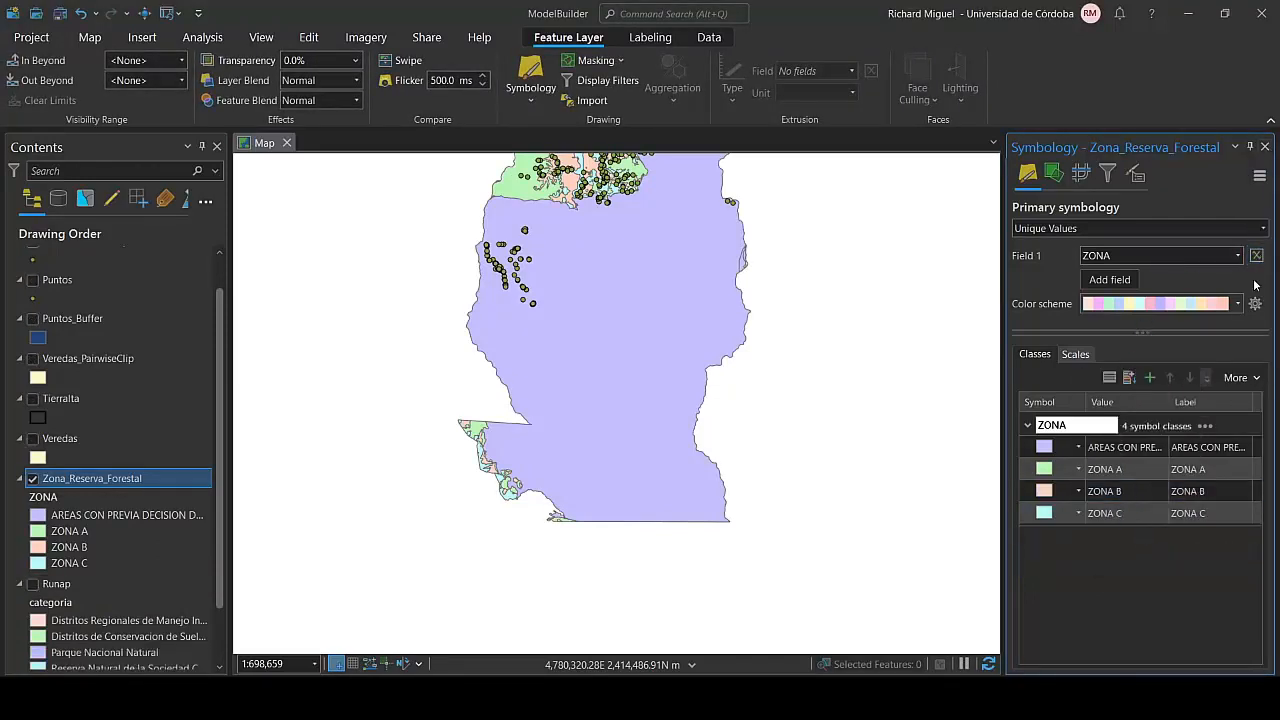
{"action": "left_click", "coordinate": [1255, 303]}
{"action": "left_click", "coordinate": [1150, 323]}
{"action": "left_click", "coordinate": [1265, 147]}
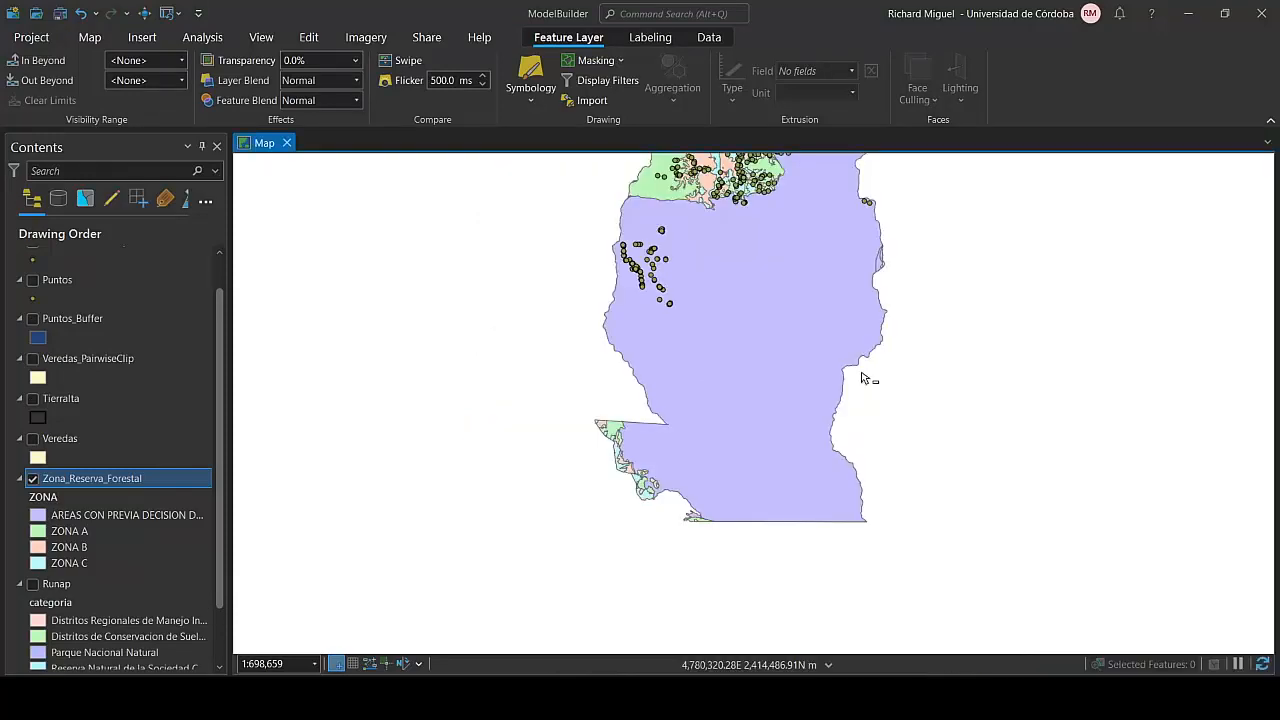
Examine how the clipped points fall across the forest reserve zones, and collapse the Runap layer's legend.
{"action": "left_click_drag", "start_coordinate": [751, 251], "coordinate": [766, 429]}
{"action": "scroll", "coordinate": [793, 318], "scroll_direction": "up", "scroll_amount": 2}
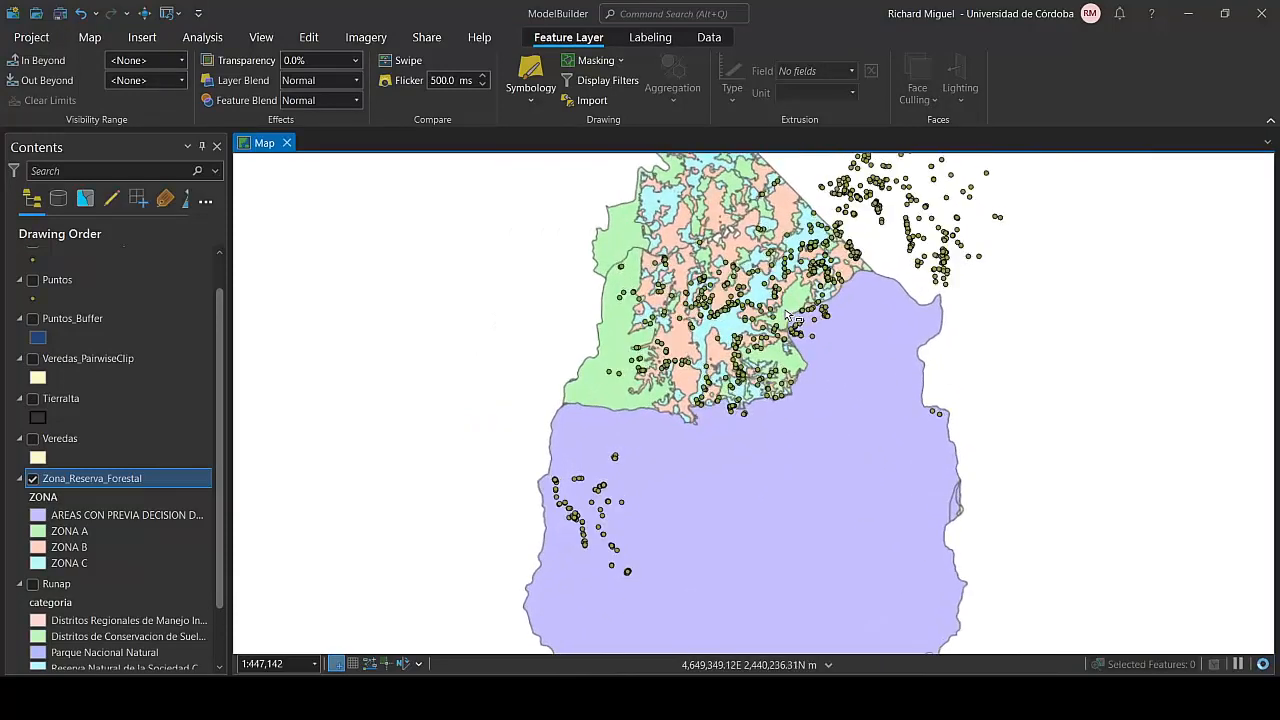
{"action": "scroll", "coordinate": [793, 318], "scroll_direction": "up", "scroll_amount": 5}
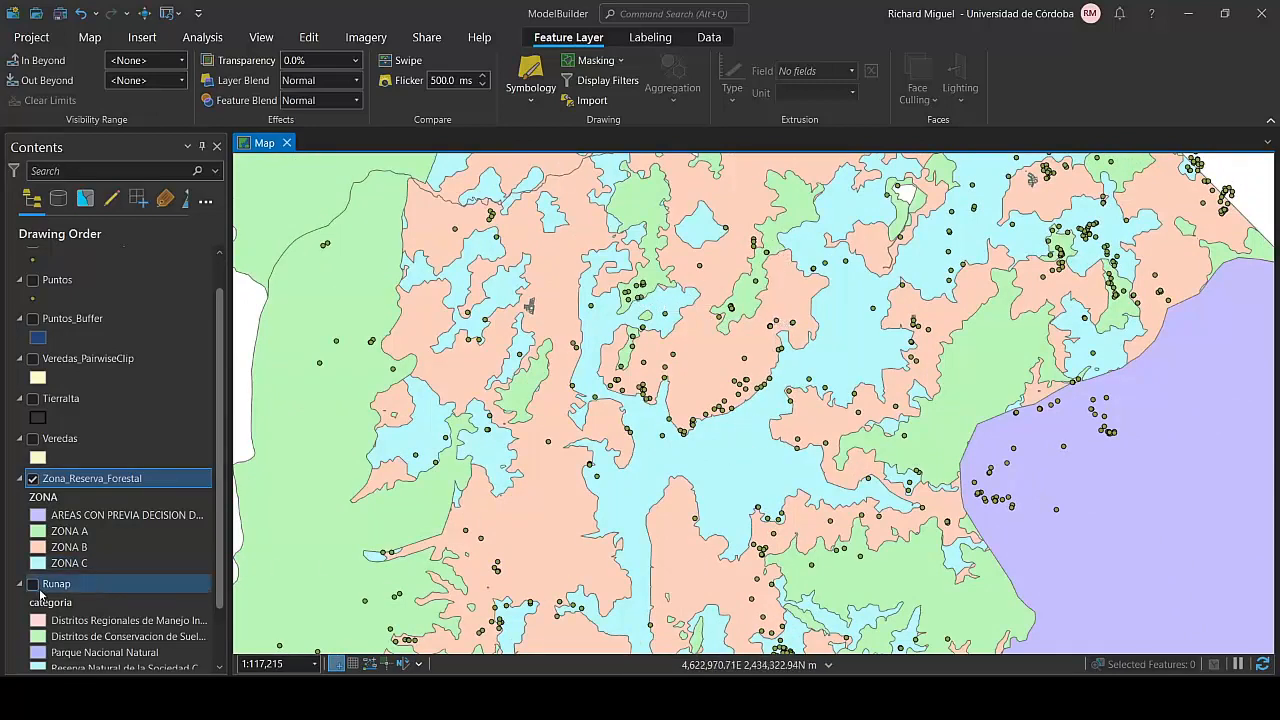
{"action": "left_click", "coordinate": [21, 584]}
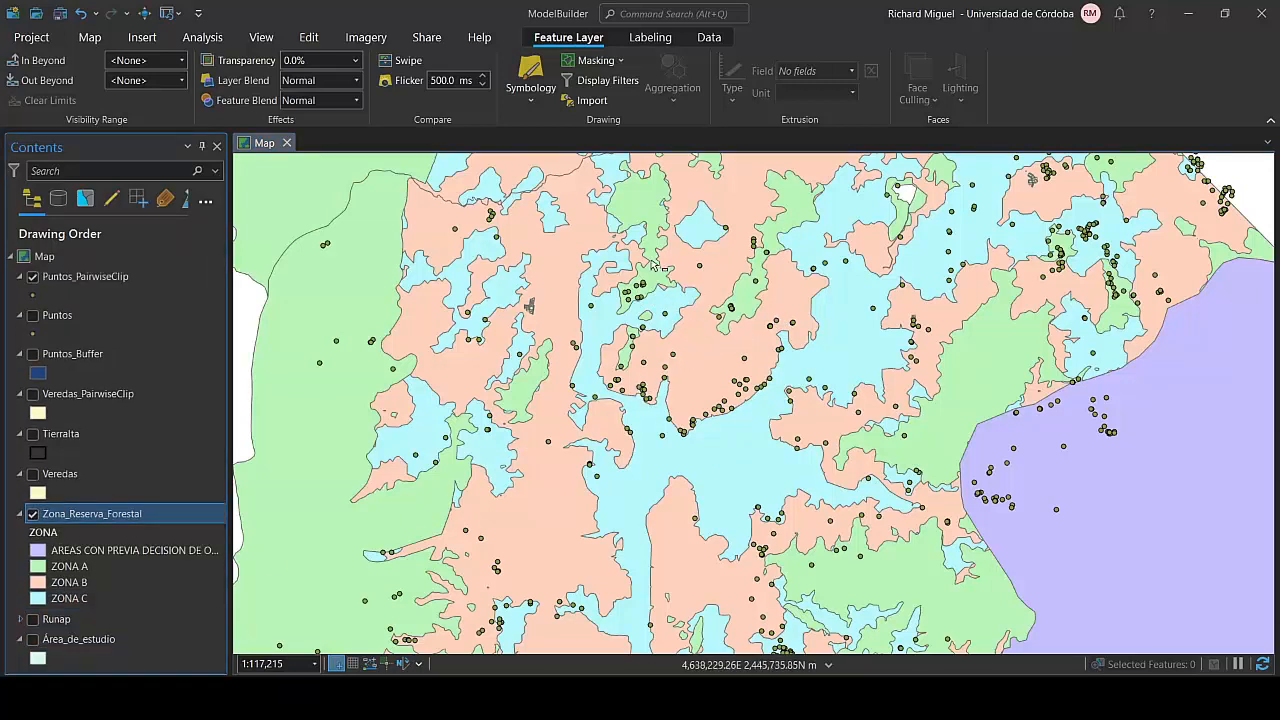
Run the Intersect tool on Puntos_PairwiseClip and Zona_Reserva_Forestal, keeping all attributes and the same output type as the input.
{"action": "left_click", "coordinate": [202, 37]}
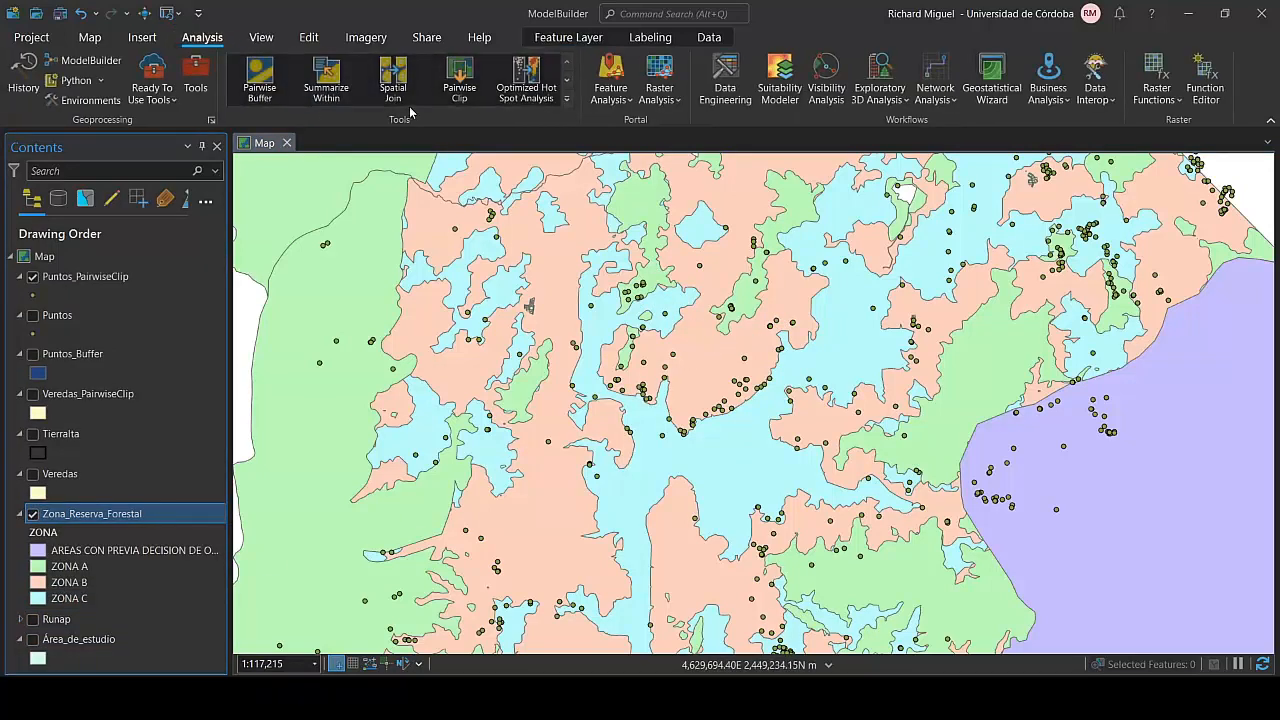
{"action": "left_click", "coordinate": [566, 99]}
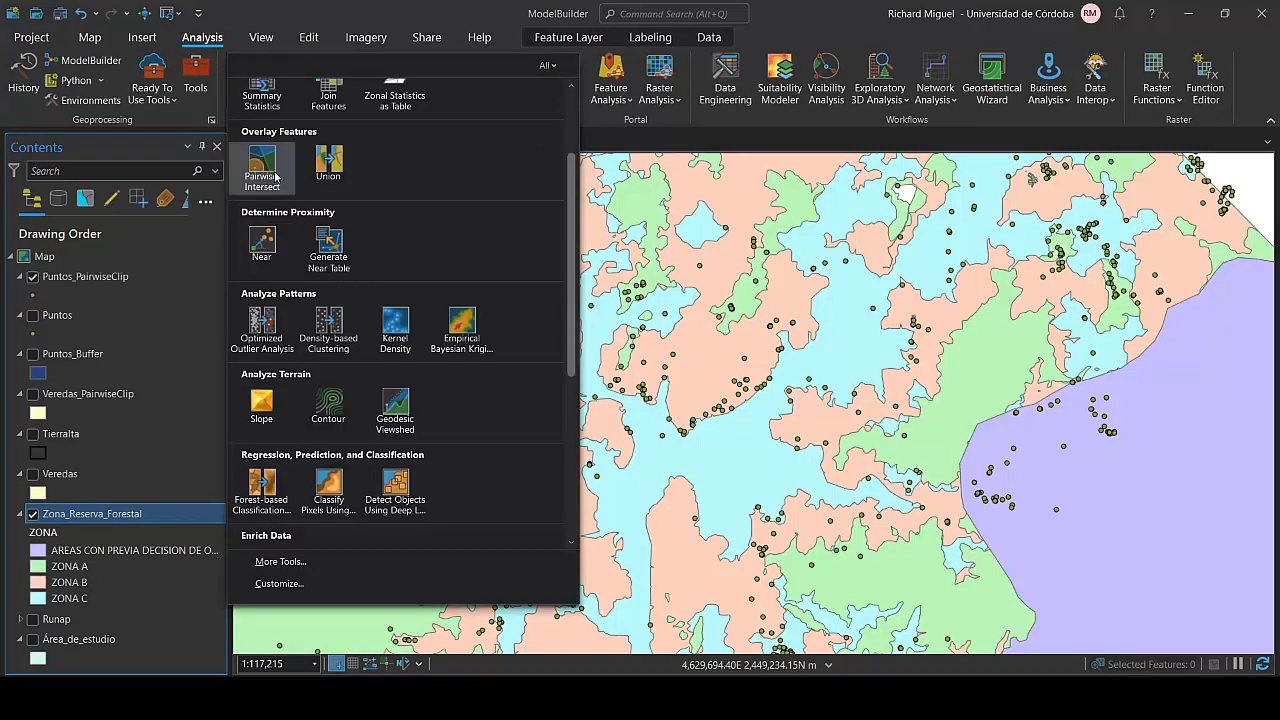
{"action": "left_click", "coordinate": [274, 176]}
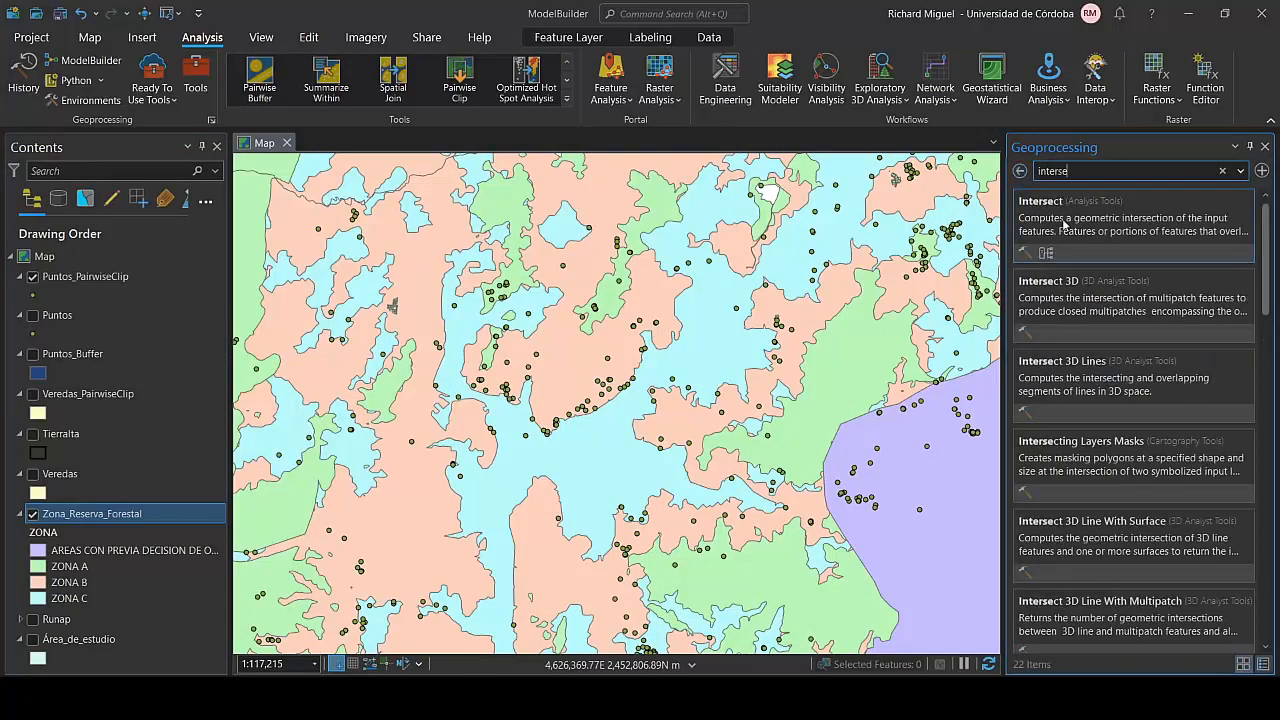
{"action": "left_click", "coordinate": [1079, 227]}
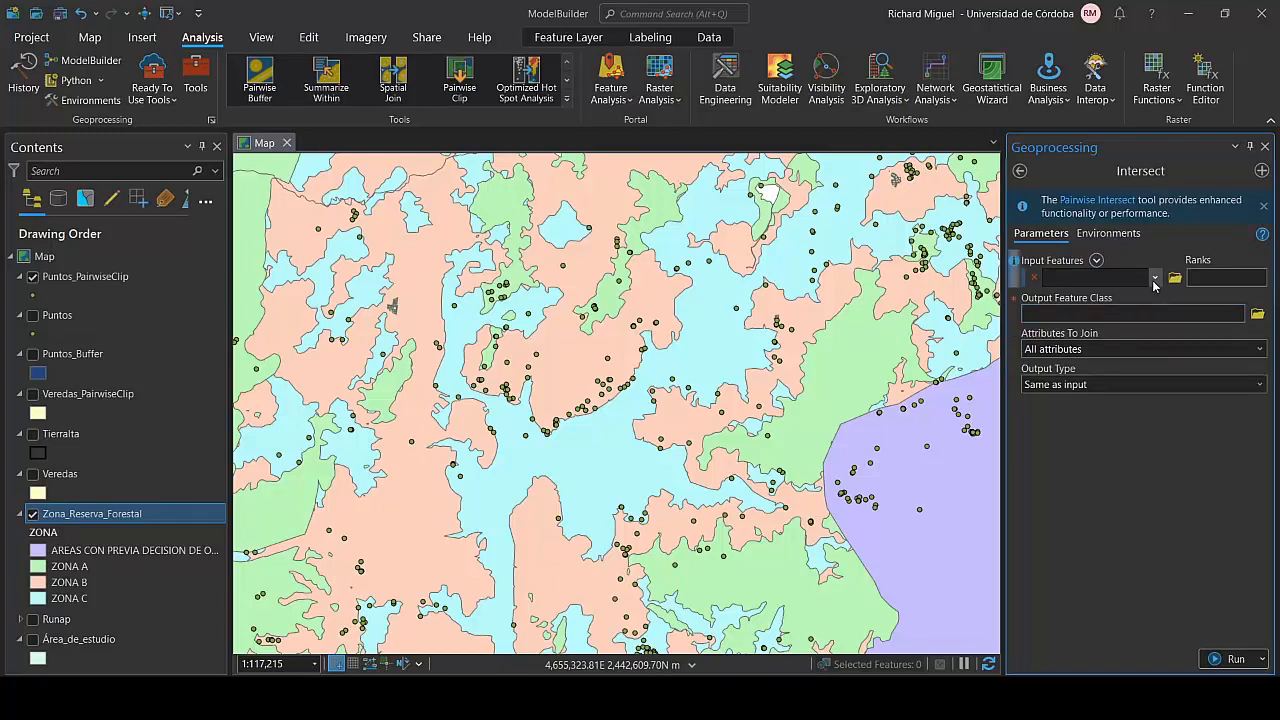
{"action": "left_click", "coordinate": [1155, 279]}
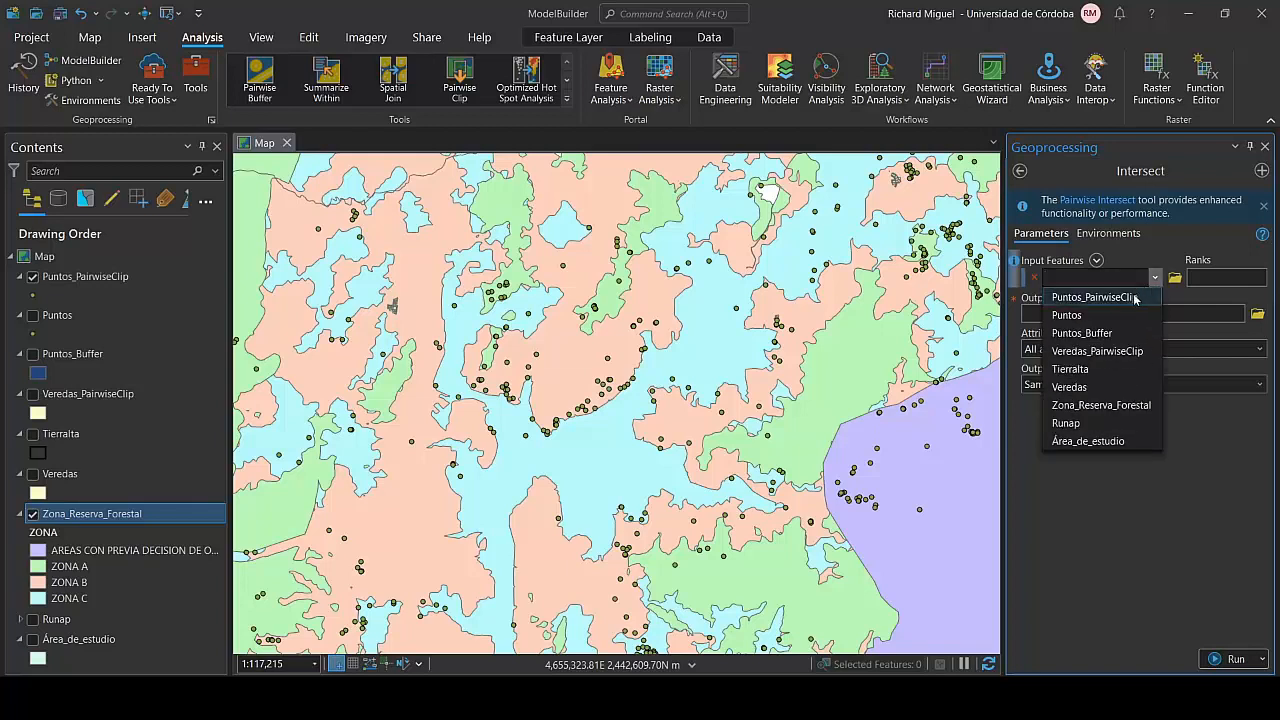
{"action": "left_click", "coordinate": [1072, 297]}
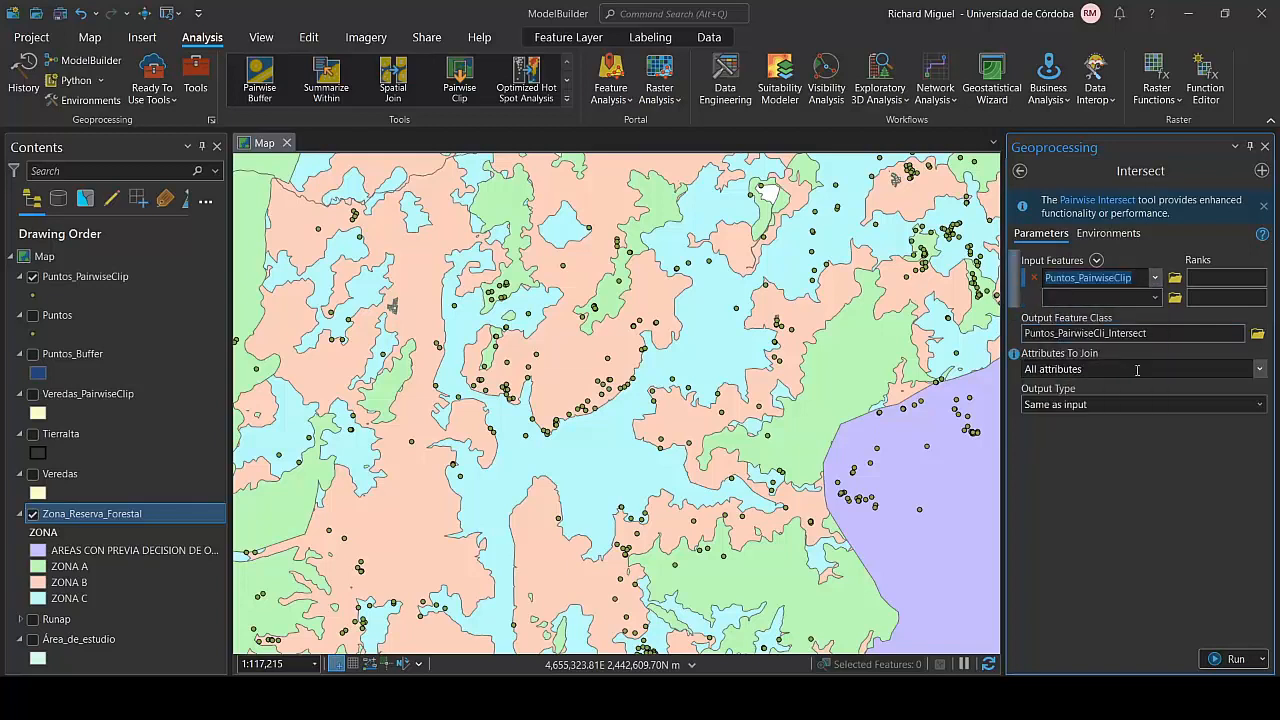
{"action": "left_click", "coordinate": [1155, 297]}
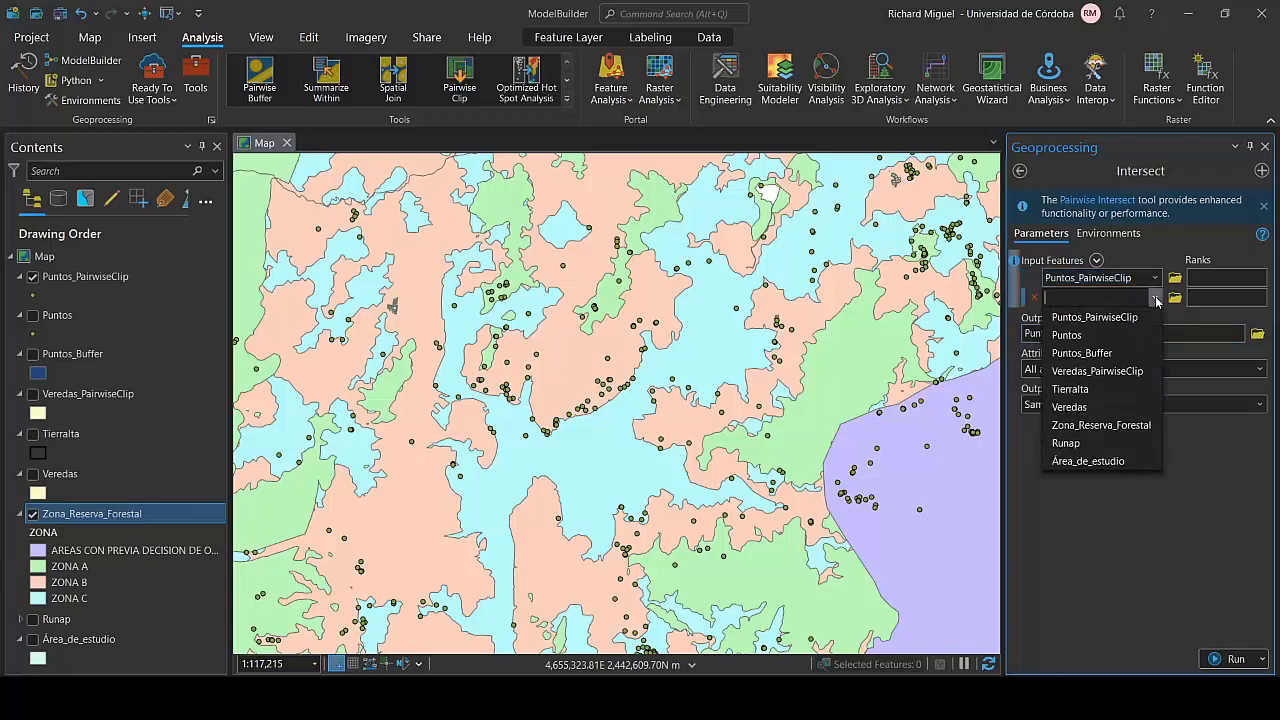
{"action": "left_click", "coordinate": [1077, 430]}
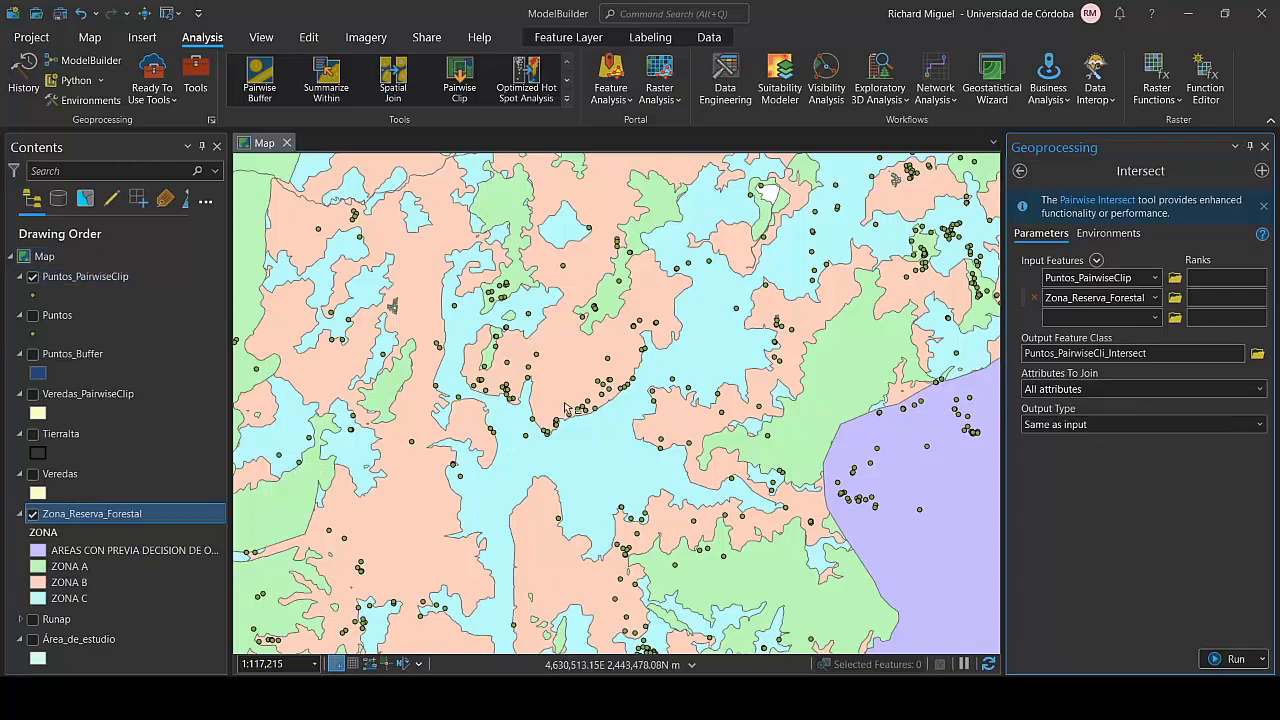
{"action": "left_click", "coordinate": [1212, 659]}
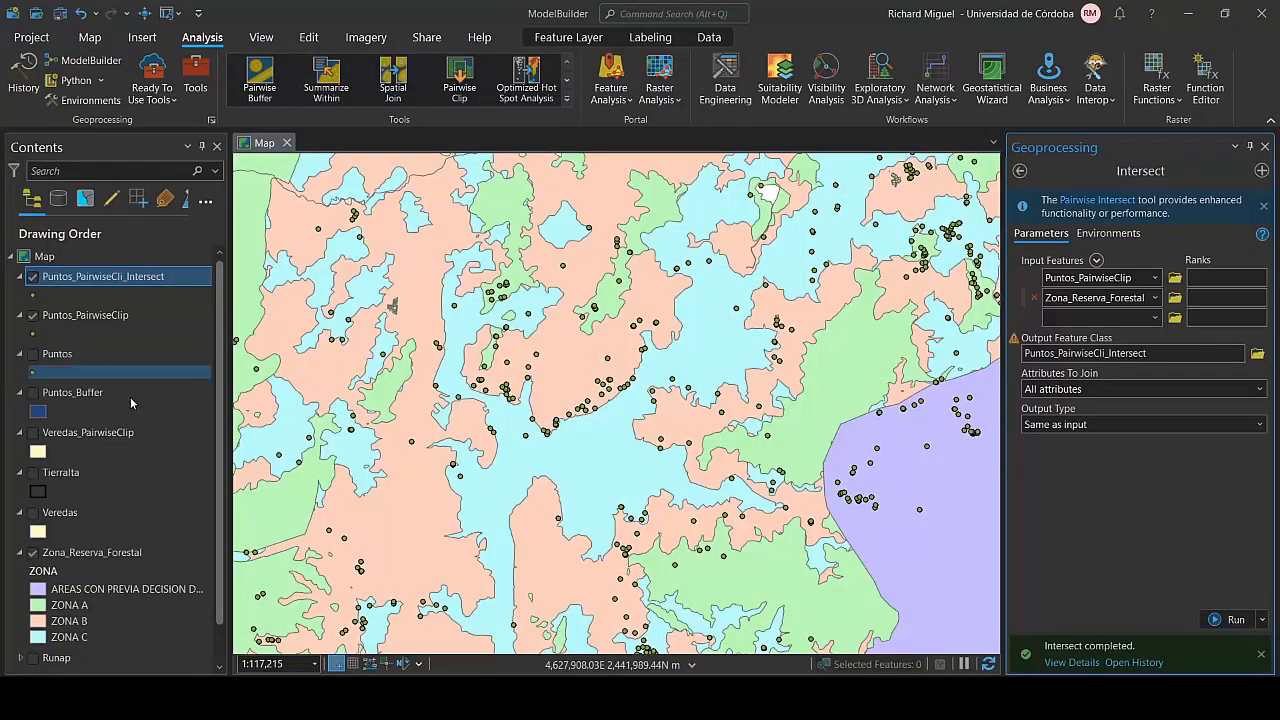
Hide the Zona_Reserva_Forestal and Puntos_PairwiseClip layers and open the attribute table of Puntos_PairwiseCli_Intersect.
{"action": "left_click", "coordinate": [33, 553]}
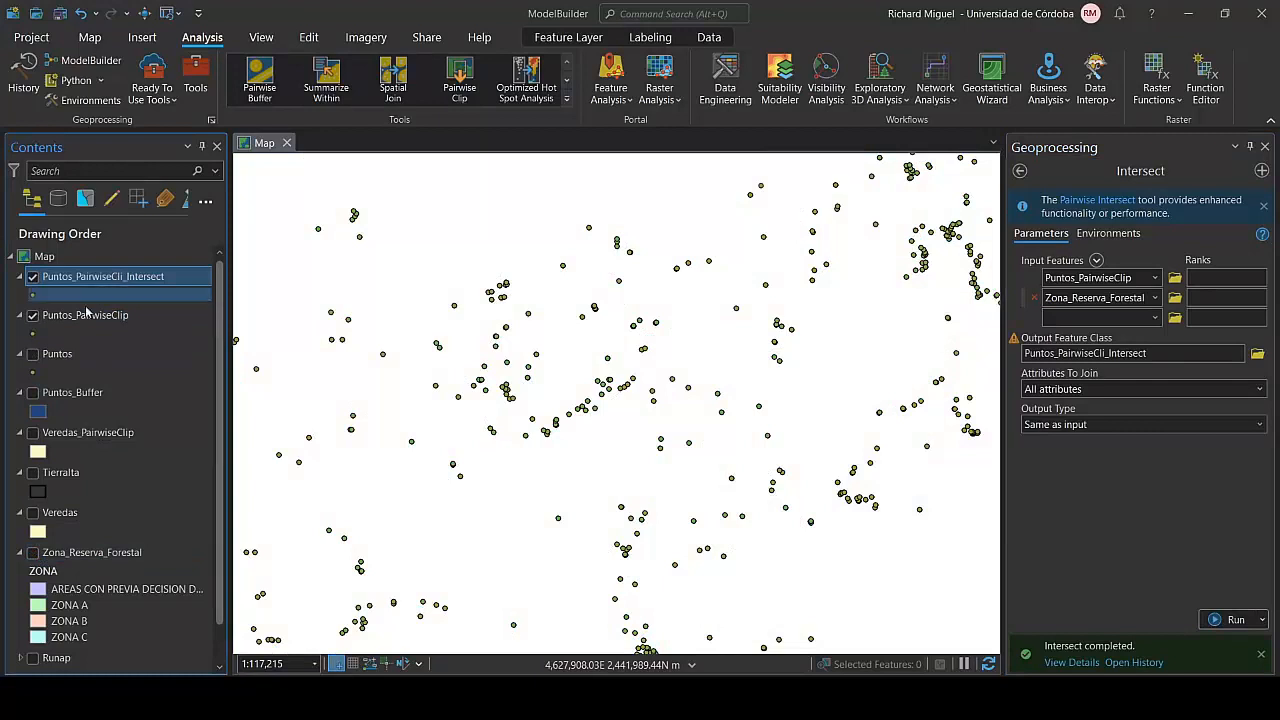
{"action": "left_click", "coordinate": [33, 315]}
{"action": "right_click", "coordinate": [87, 279]}
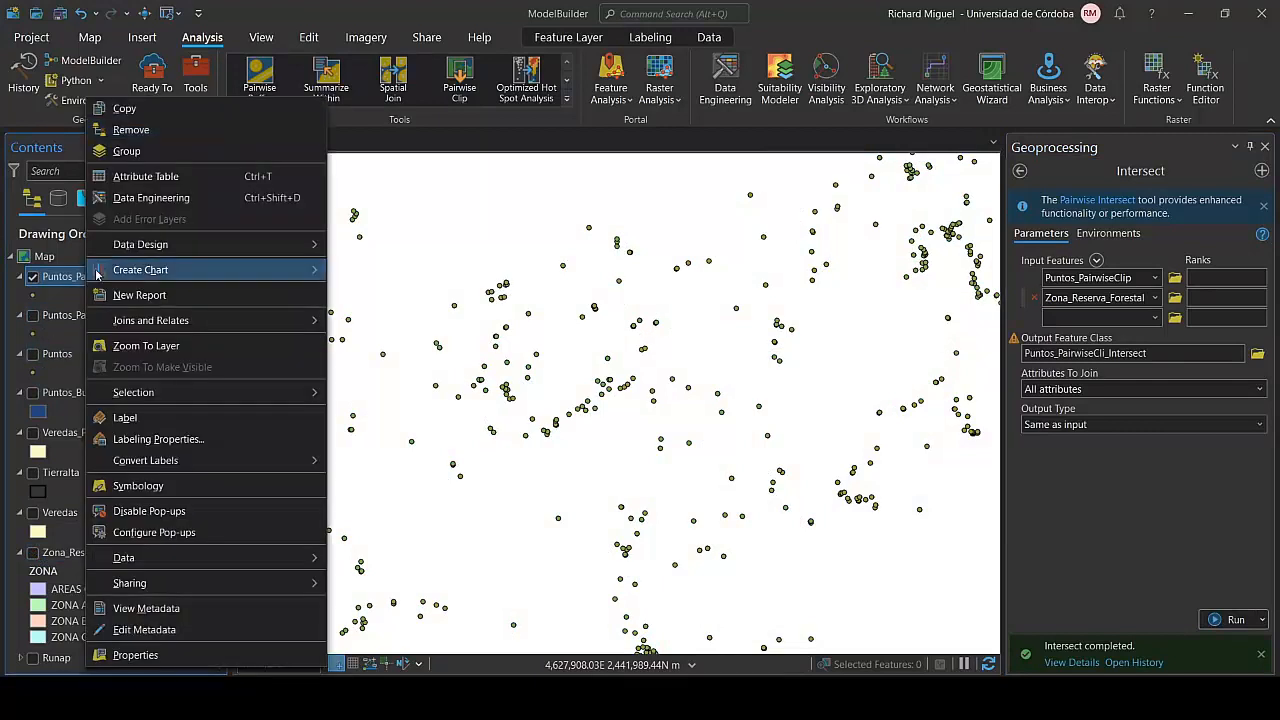
{"action": "left_click", "coordinate": [150, 176]}
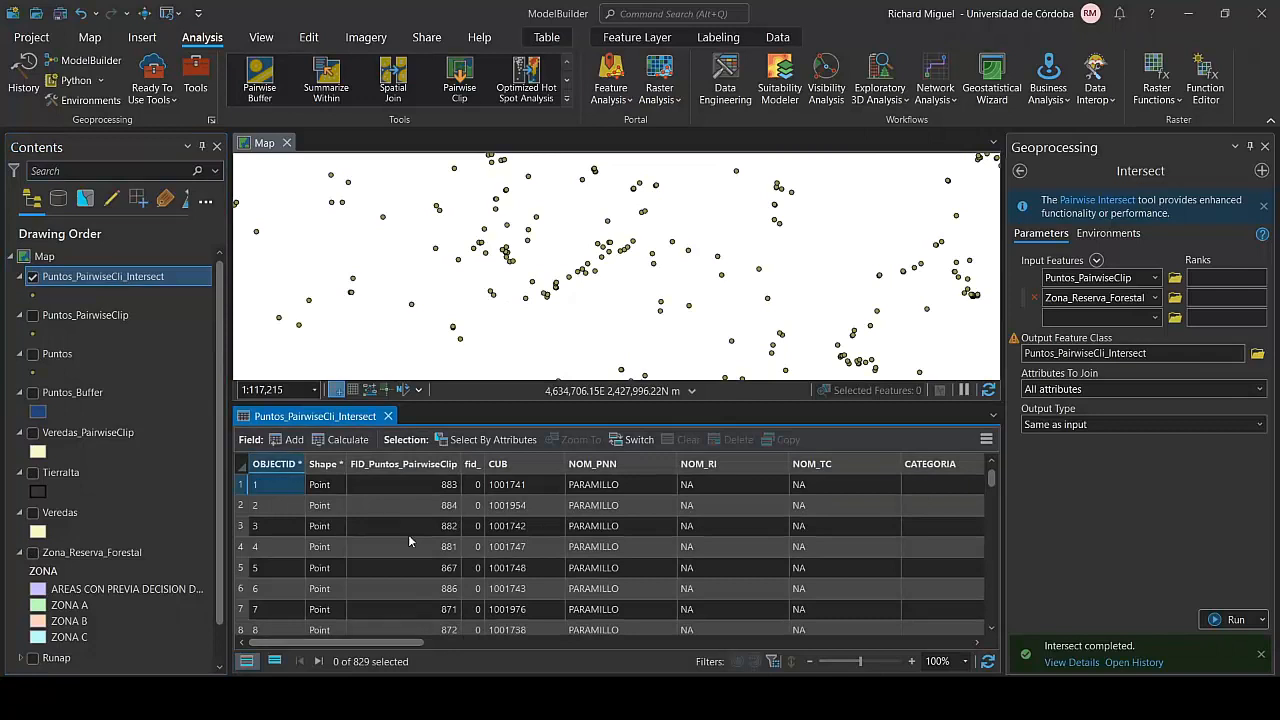
Locate the ZONA_RF column in the intersected points table and review its values.
{"action": "scroll", "coordinate": [443, 648], "scroll_direction": "right", "scroll_amount": 3}
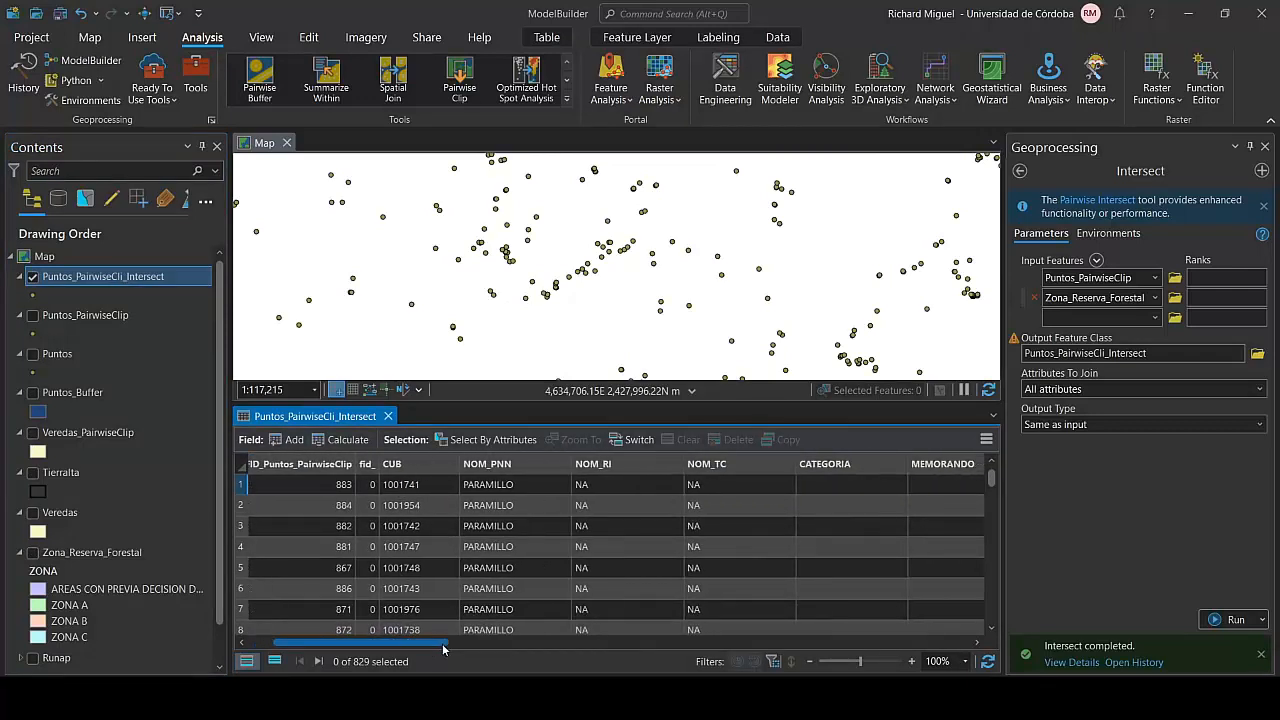
{"action": "scroll", "coordinate": [443, 648], "scroll_direction": "right", "scroll_amount": 10}
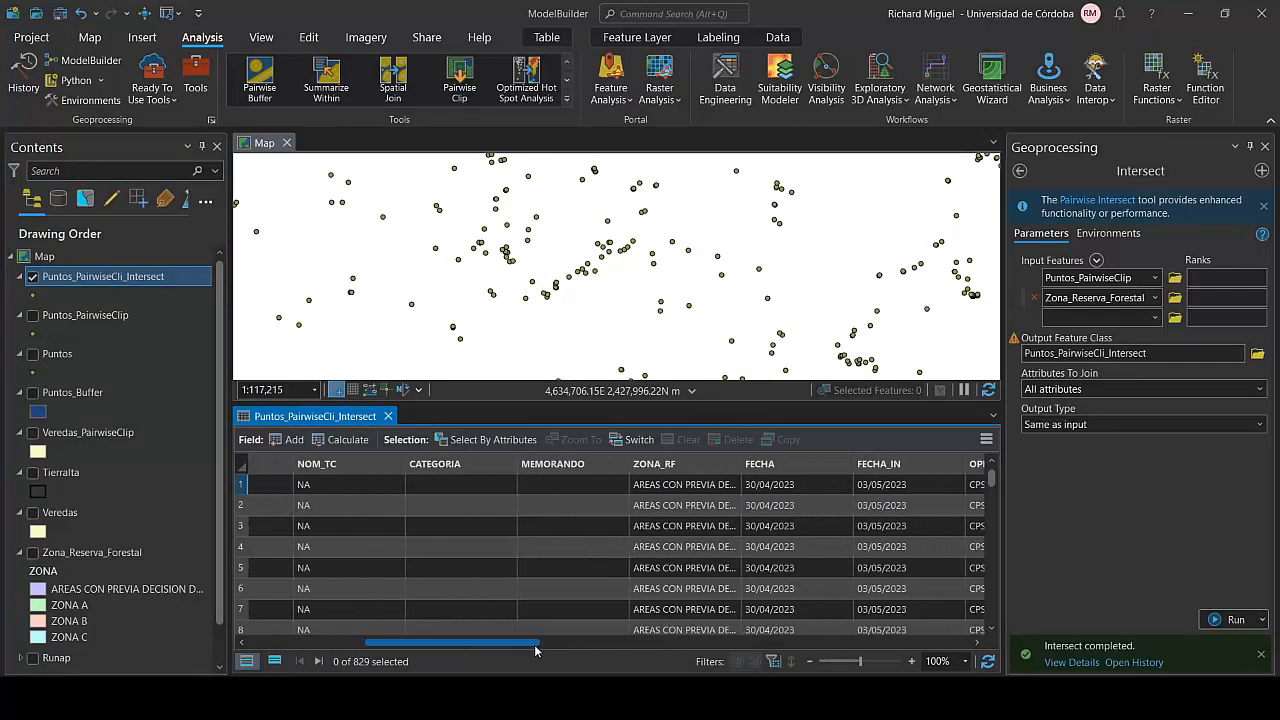
{"action": "left_click", "coordinate": [642, 464]}
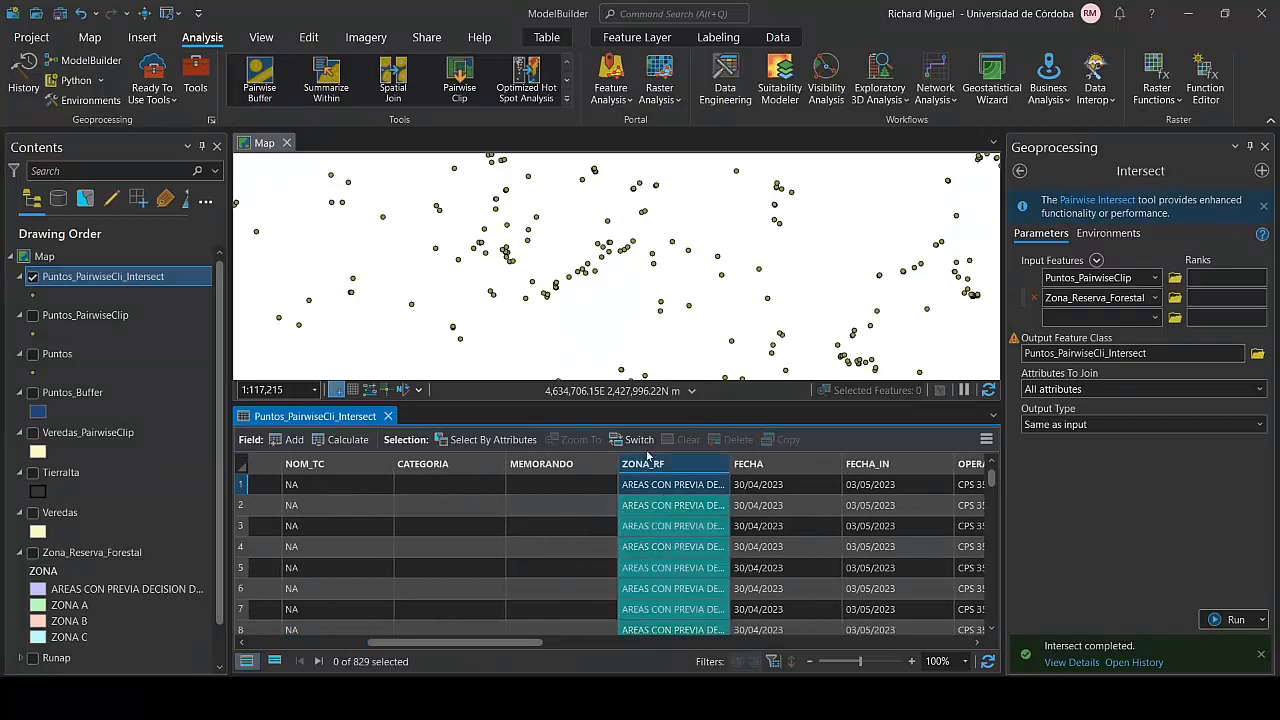
{"action": "scroll", "coordinate": [673, 551], "scroll_direction": "down", "scroll_amount": 5}
{"action": "scroll", "coordinate": [673, 551], "scroll_direction": "up", "scroll_amount": 5}
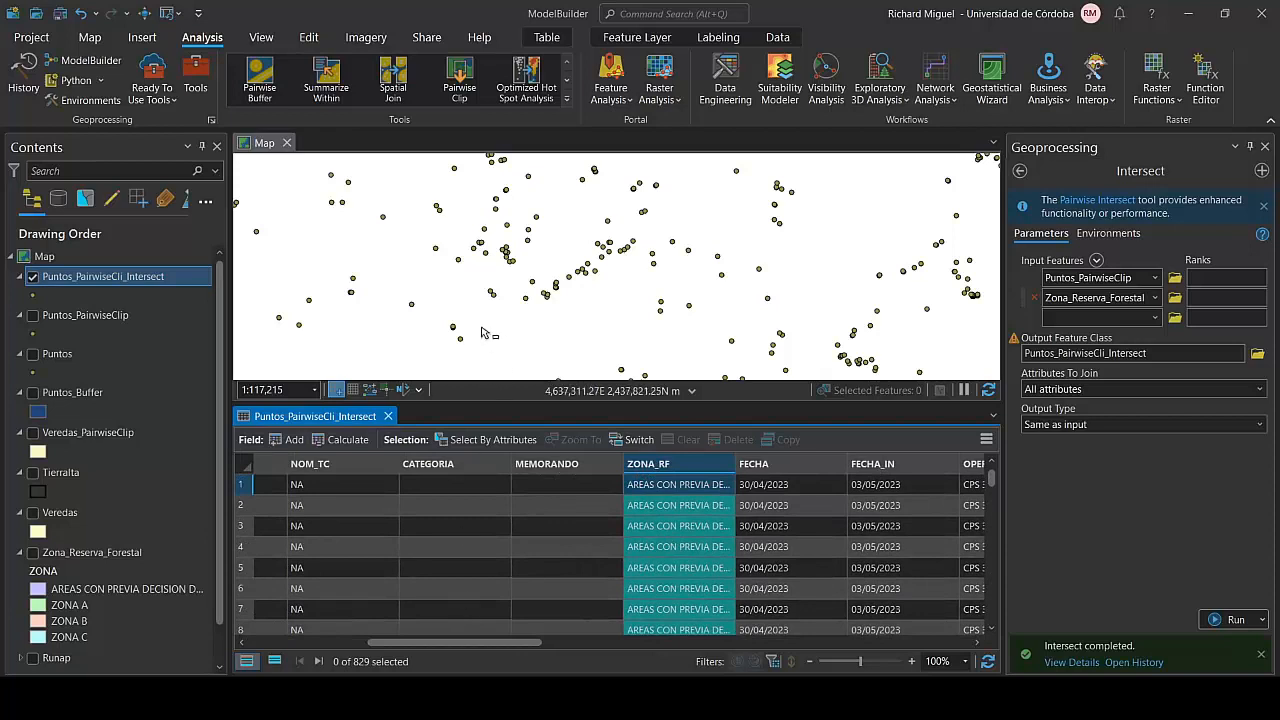
Select a single intersected point on the map and inspect its zone and identifier attributes in the table.
{"action": "scroll", "coordinate": [466, 341], "scroll_direction": "up", "scroll_amount": 5}
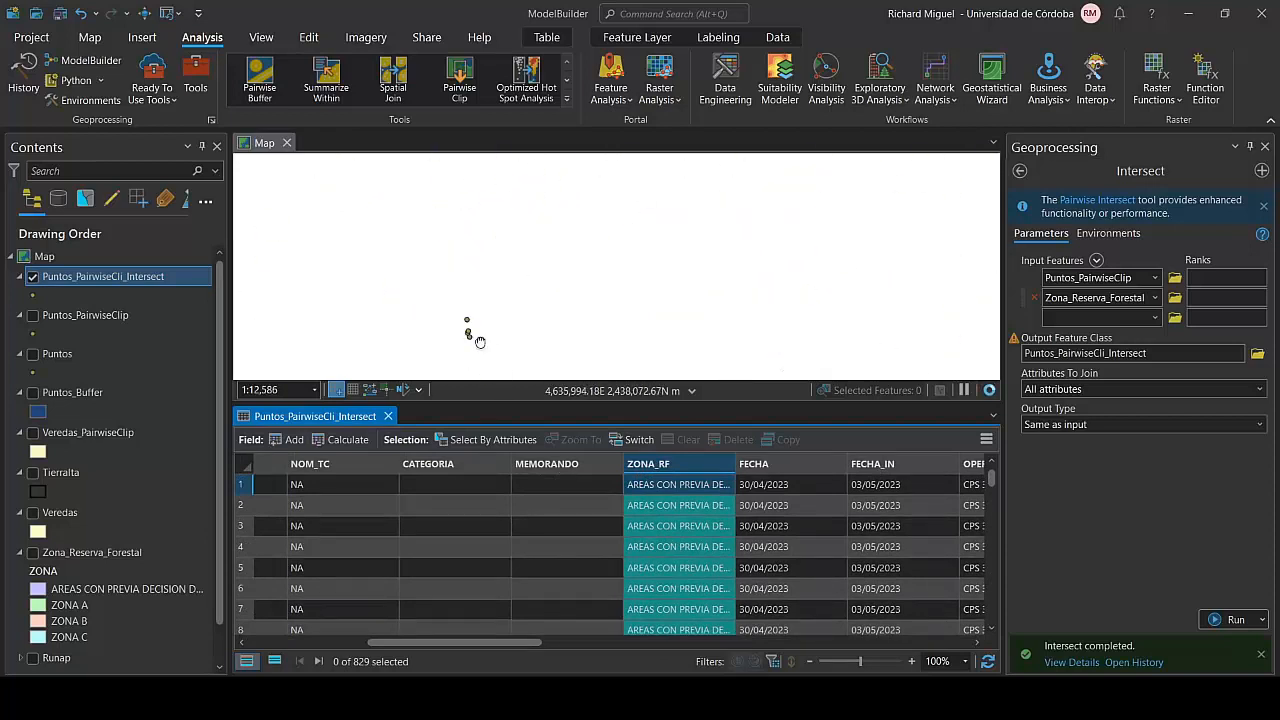
{"action": "left_click_drag", "start_coordinate": [466, 338], "coordinate": [497, 311]}
{"action": "scroll", "coordinate": [497, 311], "scroll_direction": "up", "scroll_amount": 3}
{"action": "left_click_drag", "start_coordinate": [634, 234], "coordinate": [714, 280]}
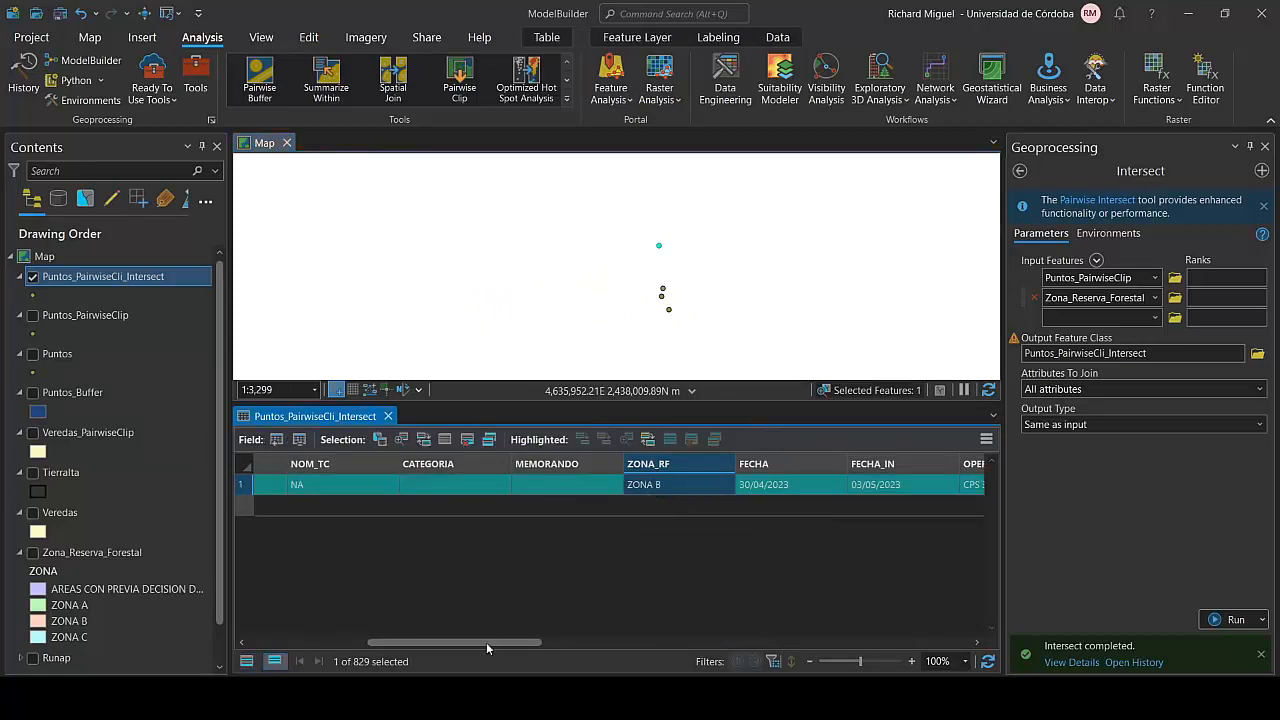
{"action": "left_click_drag", "start_coordinate": [490, 640], "coordinate": [384, 641]}
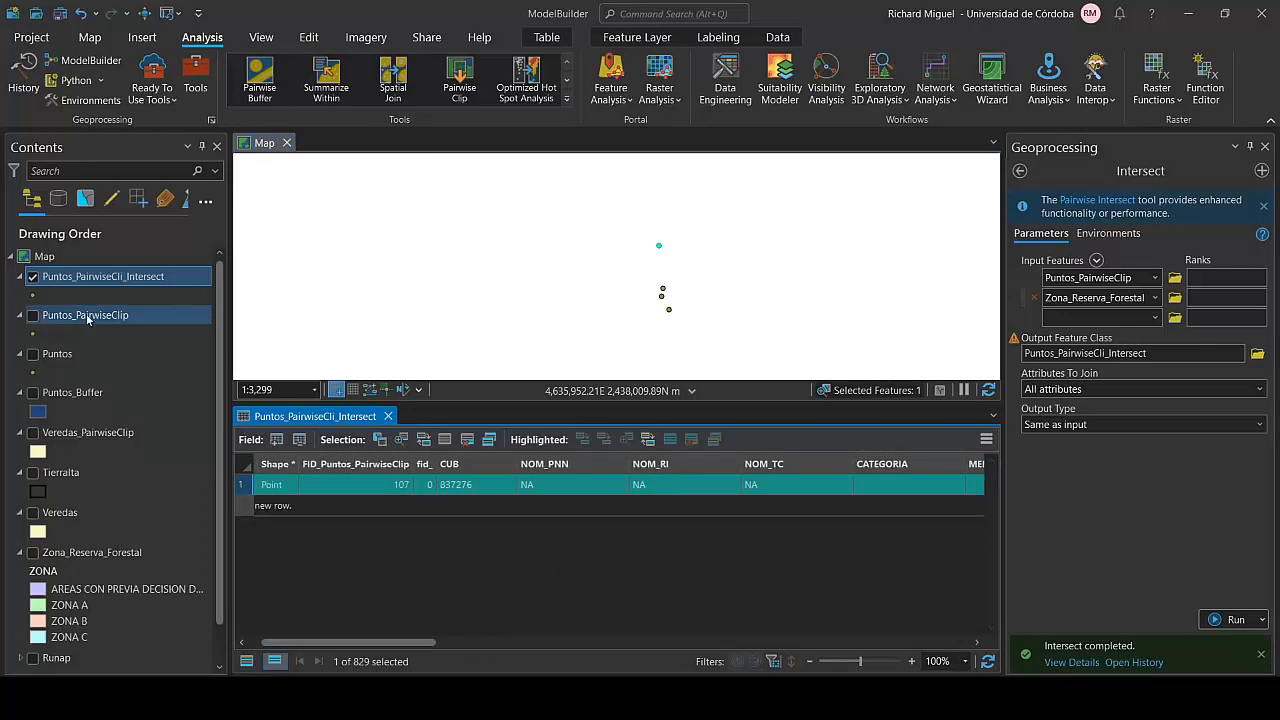
Delete the ZONA_RF field from the Puntos_PairwiseClip attribute table.
{"action": "left_click", "coordinate": [87, 318]}
{"action": "right_click", "coordinate": [87, 318]}
{"action": "left_click", "coordinate": [153, 178]}
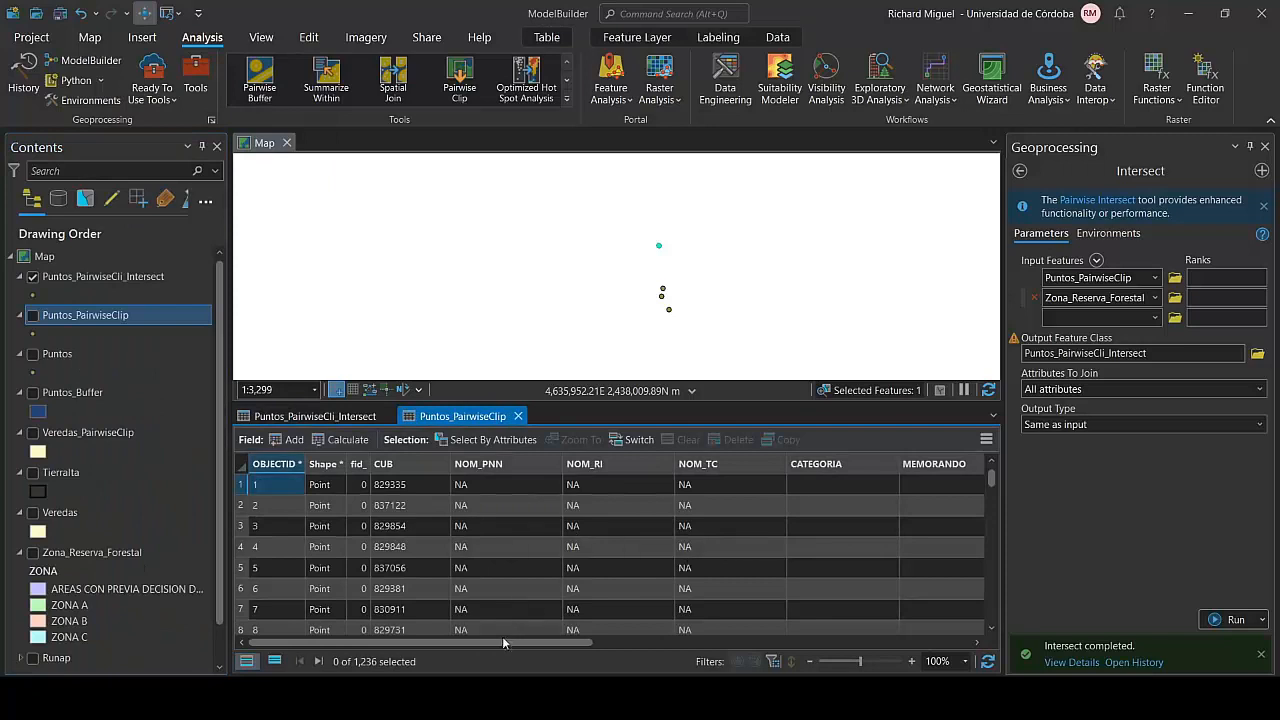
{"action": "left_click_drag", "start_coordinate": [500, 643], "coordinate": [540, 643]}
{"action": "left_click_drag", "start_coordinate": [418, 643], "coordinate": [624, 644]}
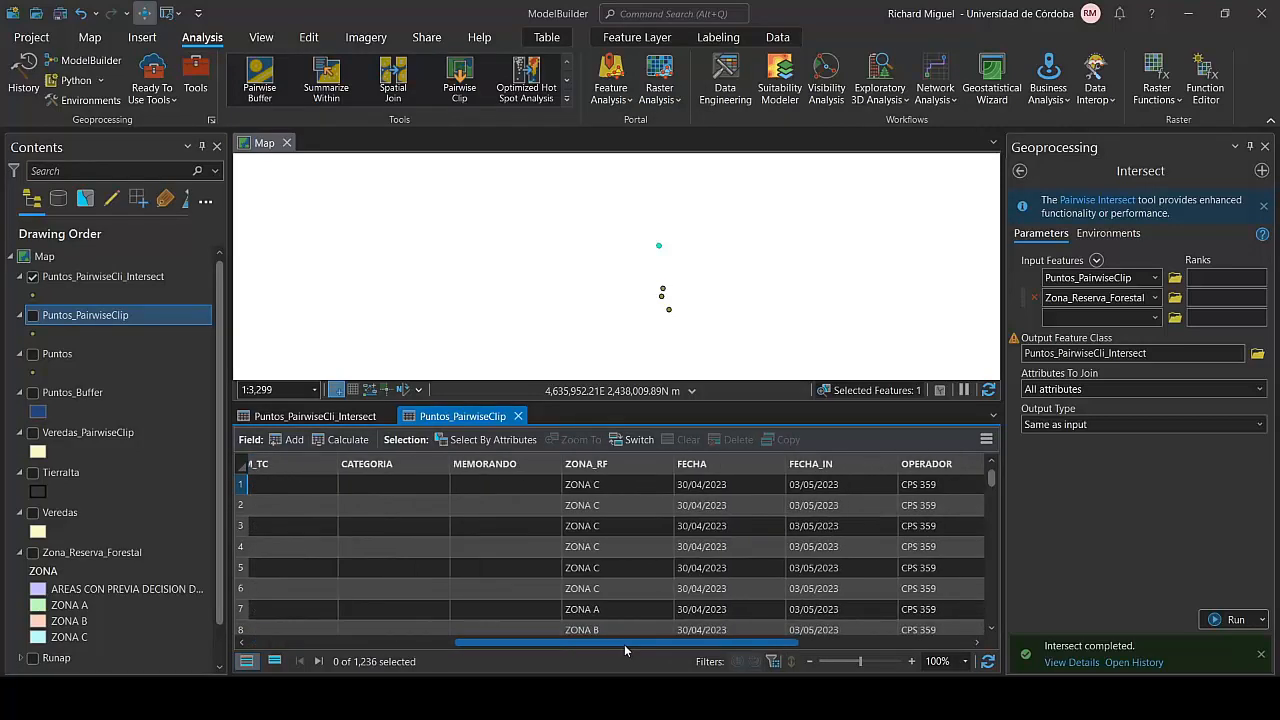
{"action": "left_click", "coordinate": [592, 463]}
{"action": "right_click", "coordinate": [592, 463]}
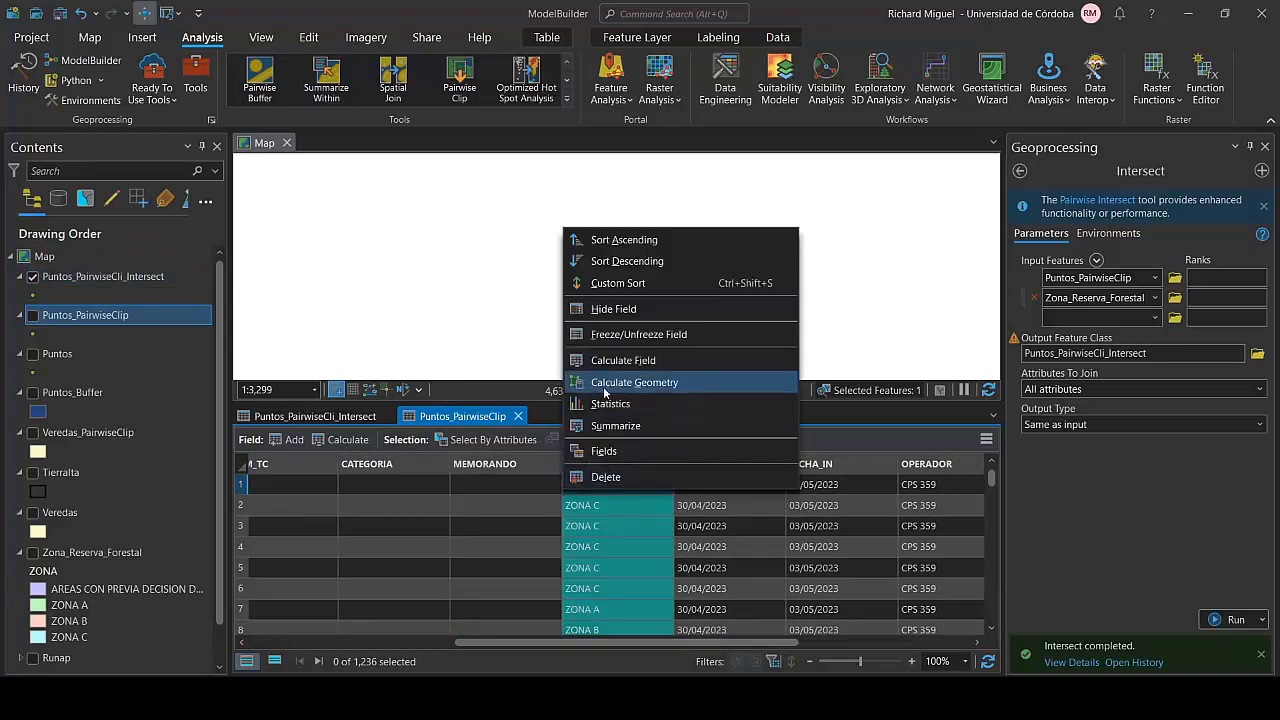
{"action": "left_click", "coordinate": [612, 475]}
{"action": "left_click", "coordinate": [669, 377]}
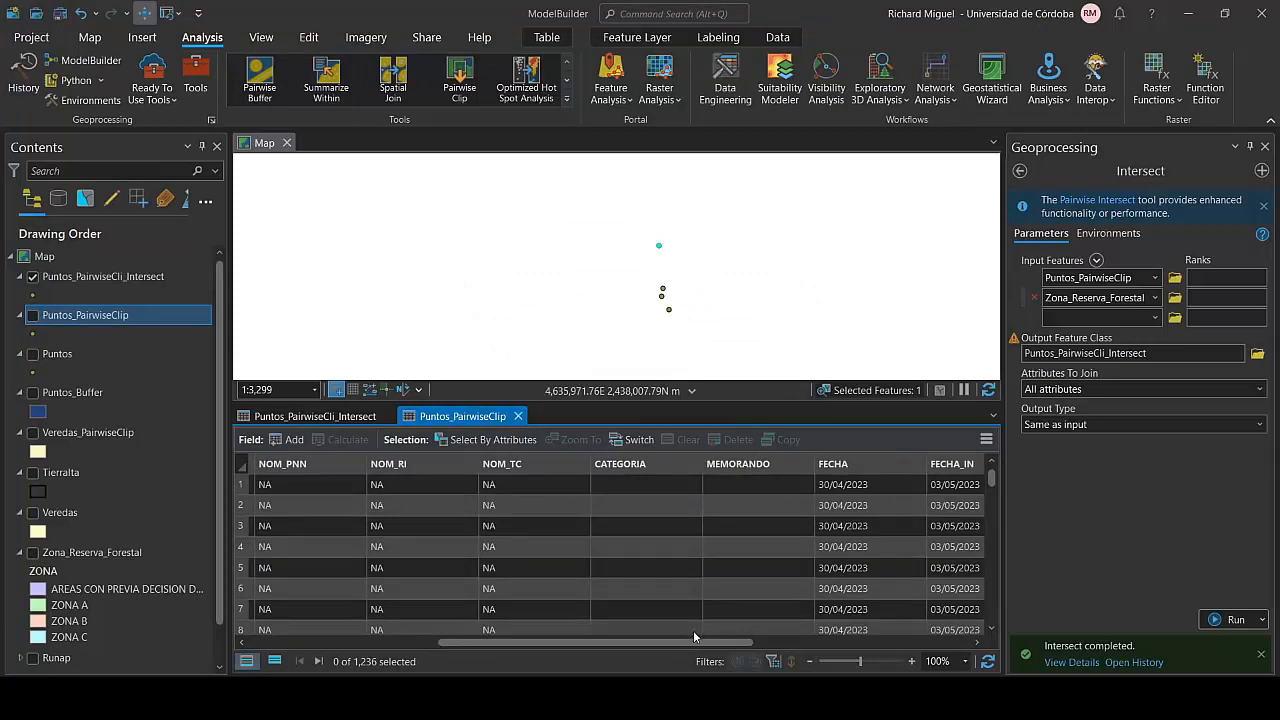
{"action": "left_click_drag", "start_coordinate": [694, 637], "coordinate": [493, 646]}
Remove the Puntos_PairwiseCli_Intersect layer from the map.
{"action": "left_click", "coordinate": [122, 276]}
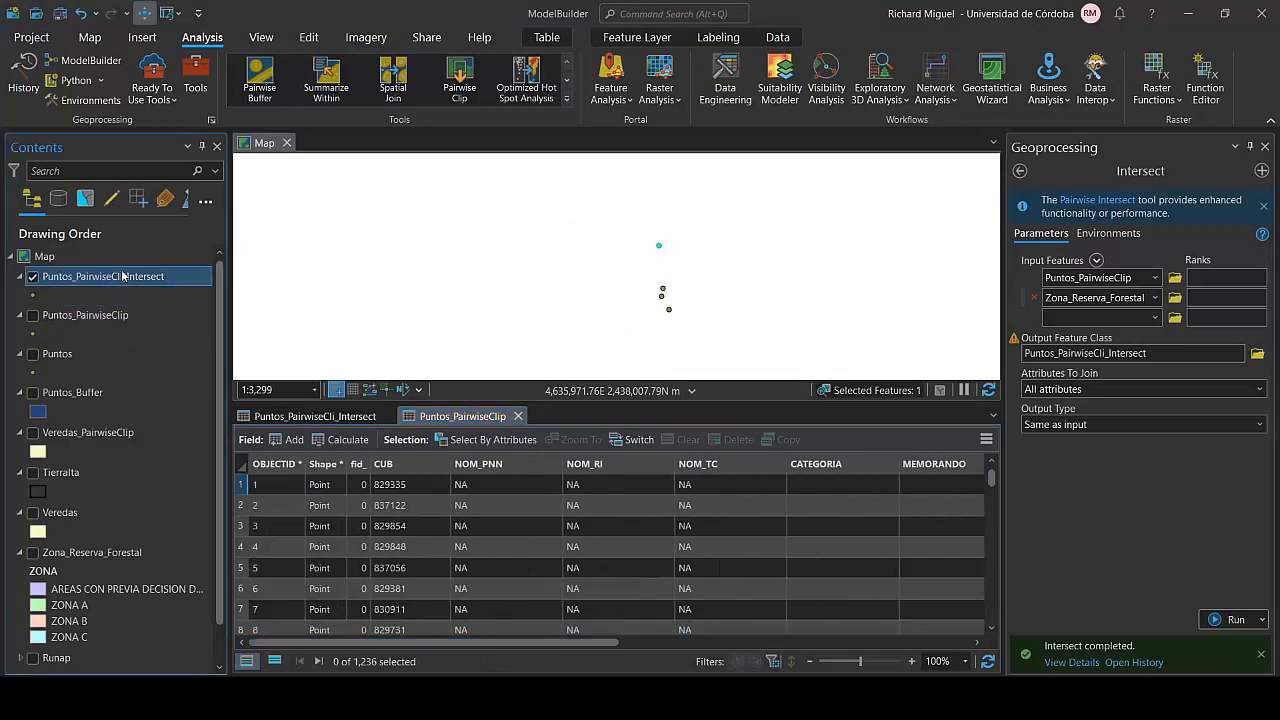
{"action": "right_click", "coordinate": [122, 276]}
{"action": "left_click", "coordinate": [203, 128]}
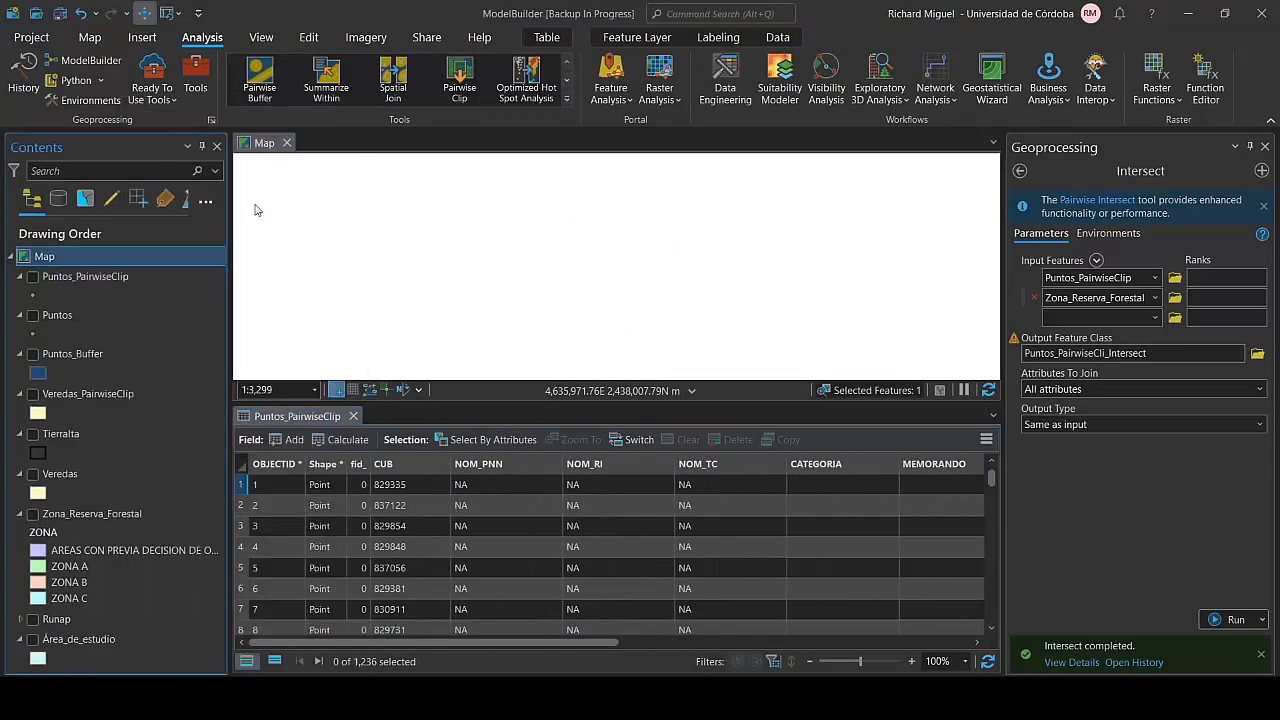
Rename the Intersect output to Puntos_PairwiseCli_Inters and rerun the tool with the same inputs.
{"action": "left_click", "coordinate": [1160, 355]}
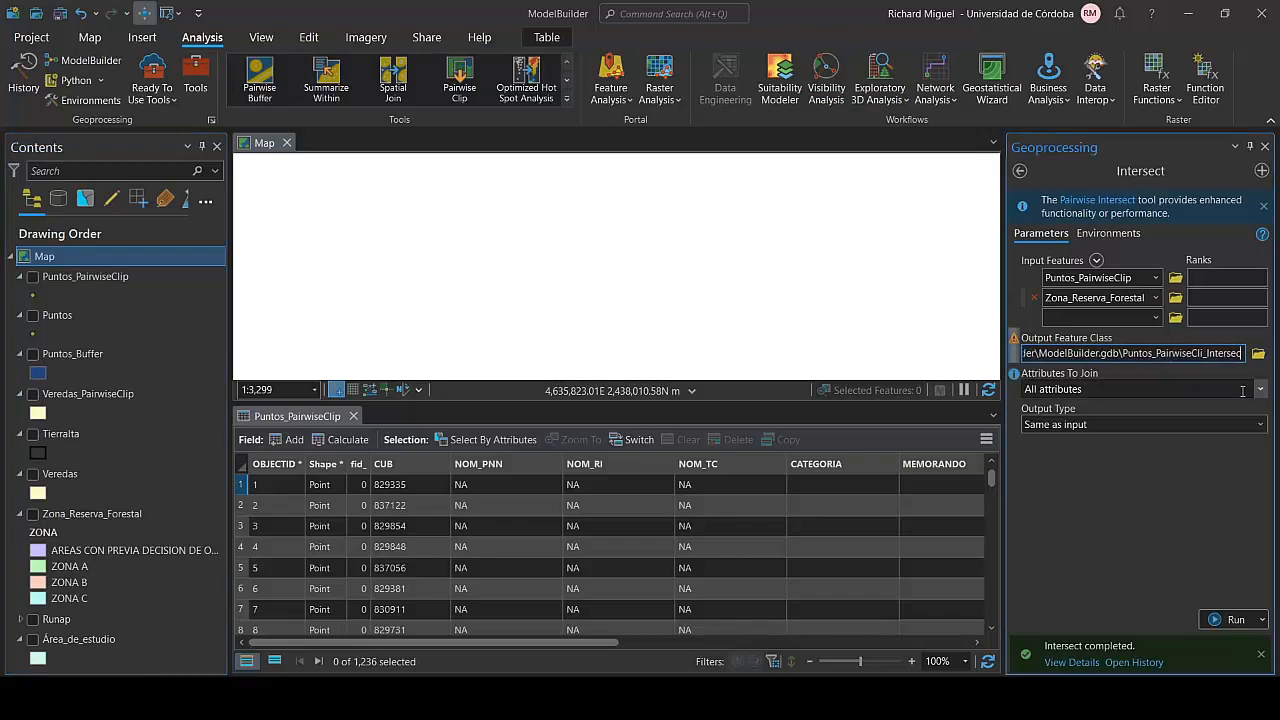
{"action": "left_click", "coordinate": [1196, 529]}
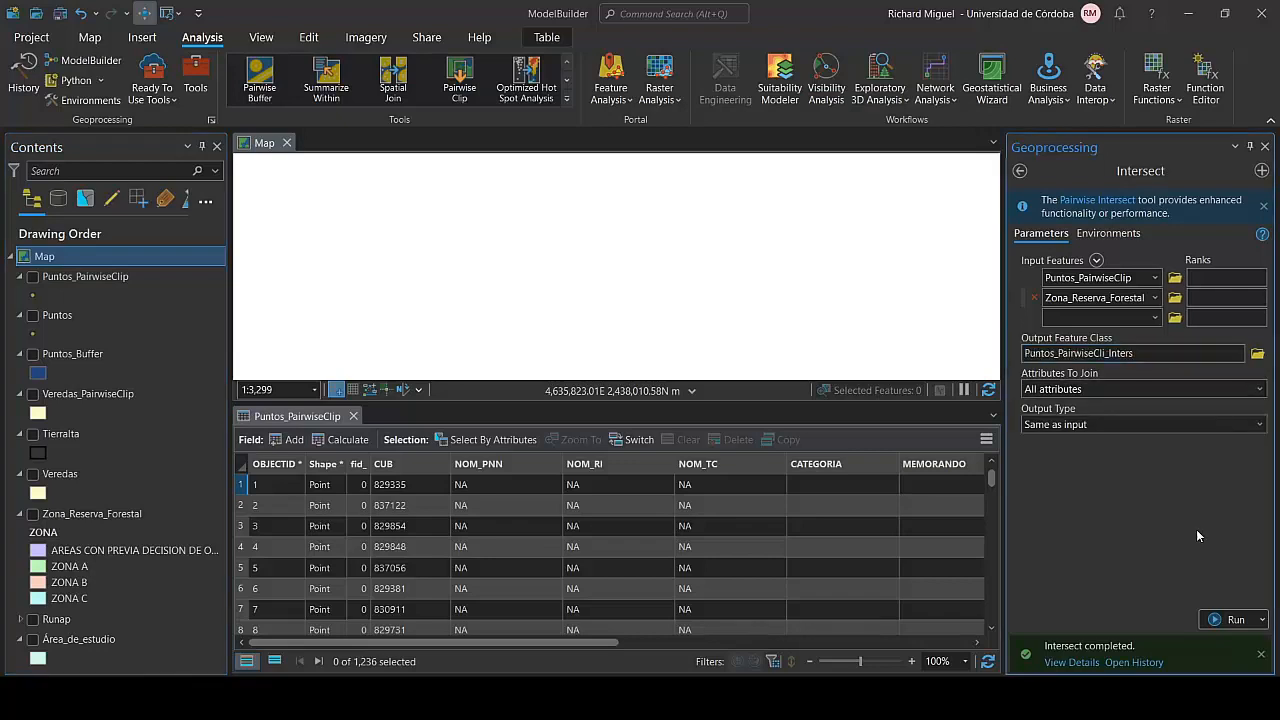
{"action": "left_click", "coordinate": [1218, 622]}
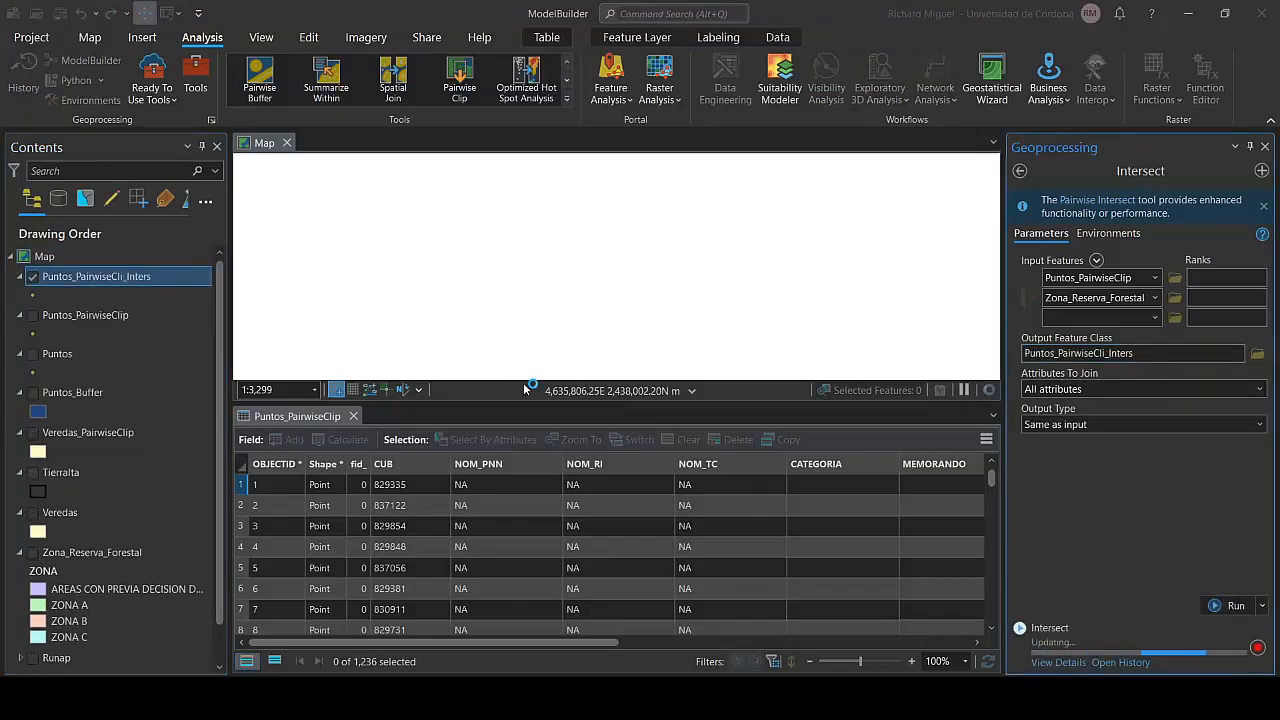
Open the attribute table of Puntos_PairwiseCli_Inters and highlight its ZONA column for review.
{"action": "right_click", "coordinate": [95, 280]}
{"action": "left_click", "coordinate": [150, 177]}
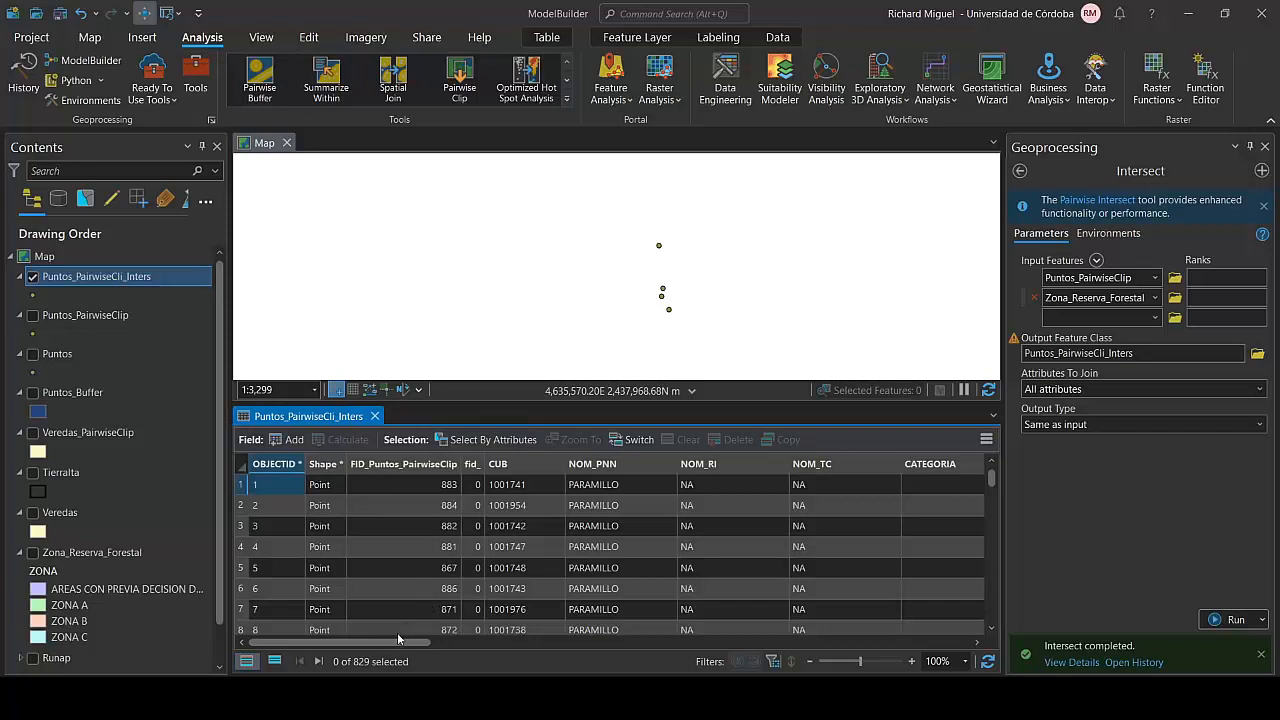
{"action": "left_click_drag", "start_coordinate": [398, 640], "coordinate": [893, 642]}
{"action": "left_click", "coordinate": [810, 466]}
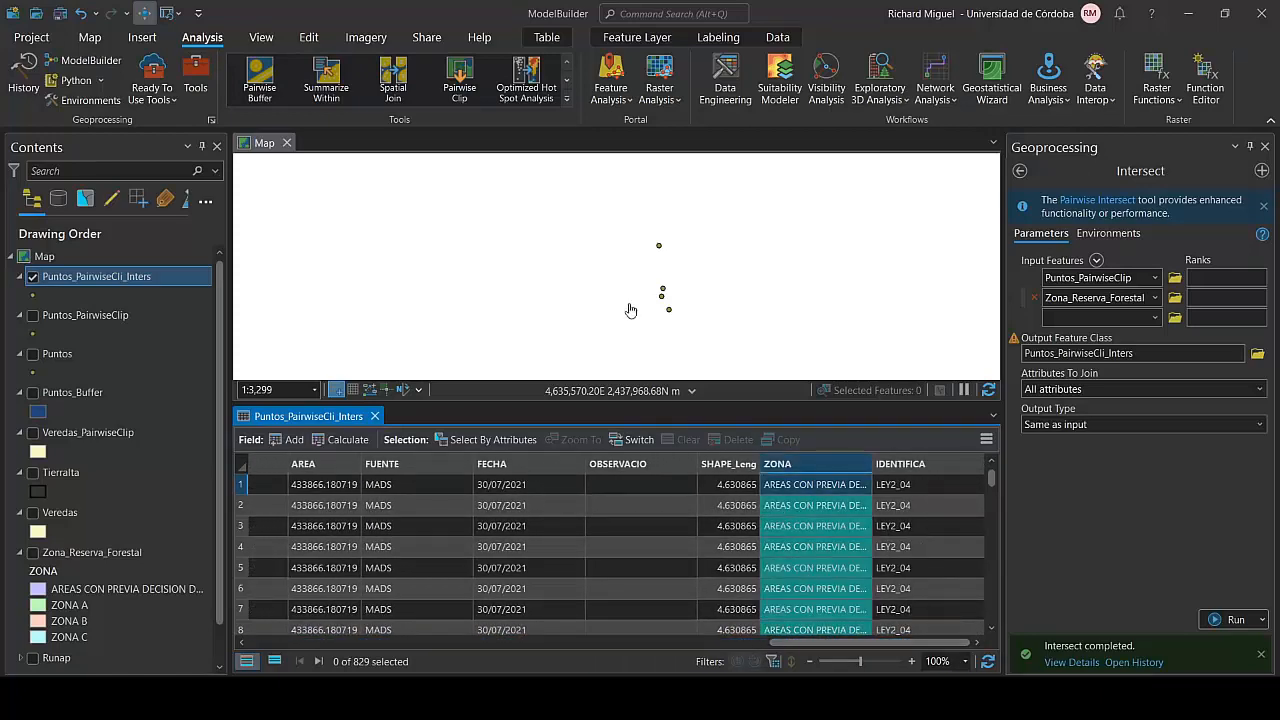
Select the cluster of three neighbouring points on the map and review only their records in the Puntos_PairwiseCli_Inters table.
{"action": "scroll", "coordinate": [444, 83], "scroll_direction": "up", "scroll_amount": 2}
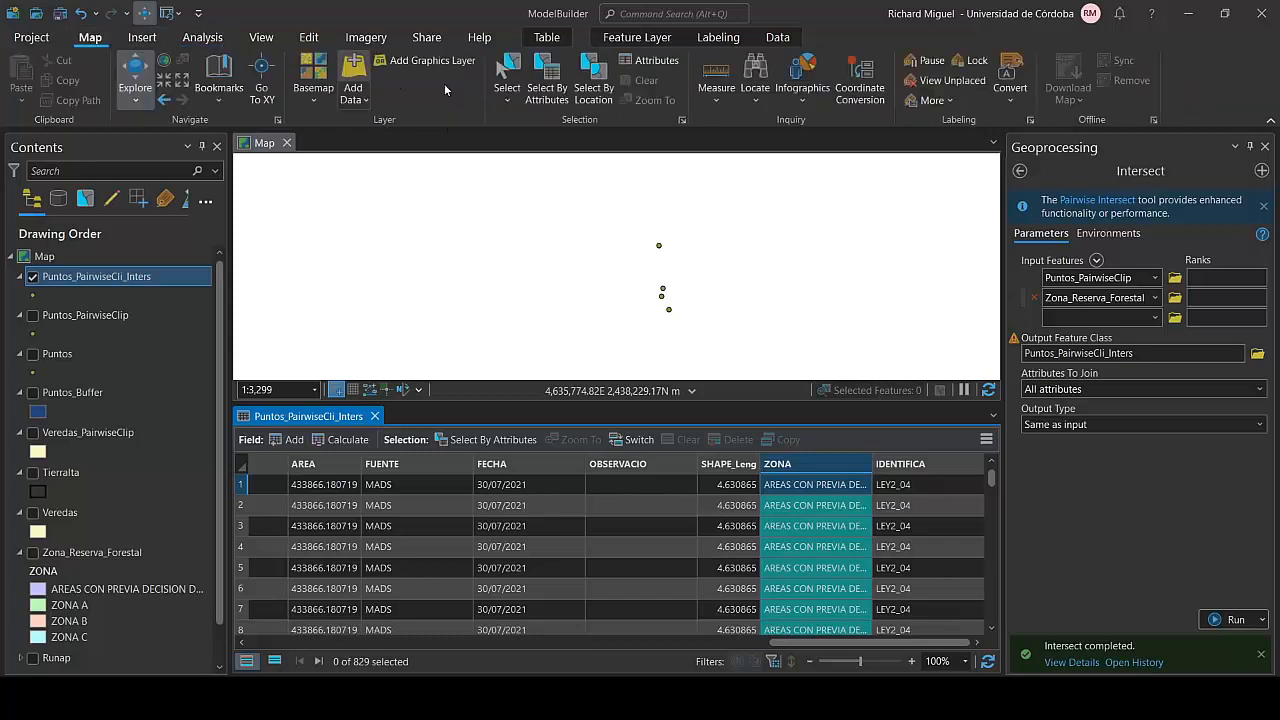
{"action": "left_click", "coordinate": [507, 75]}
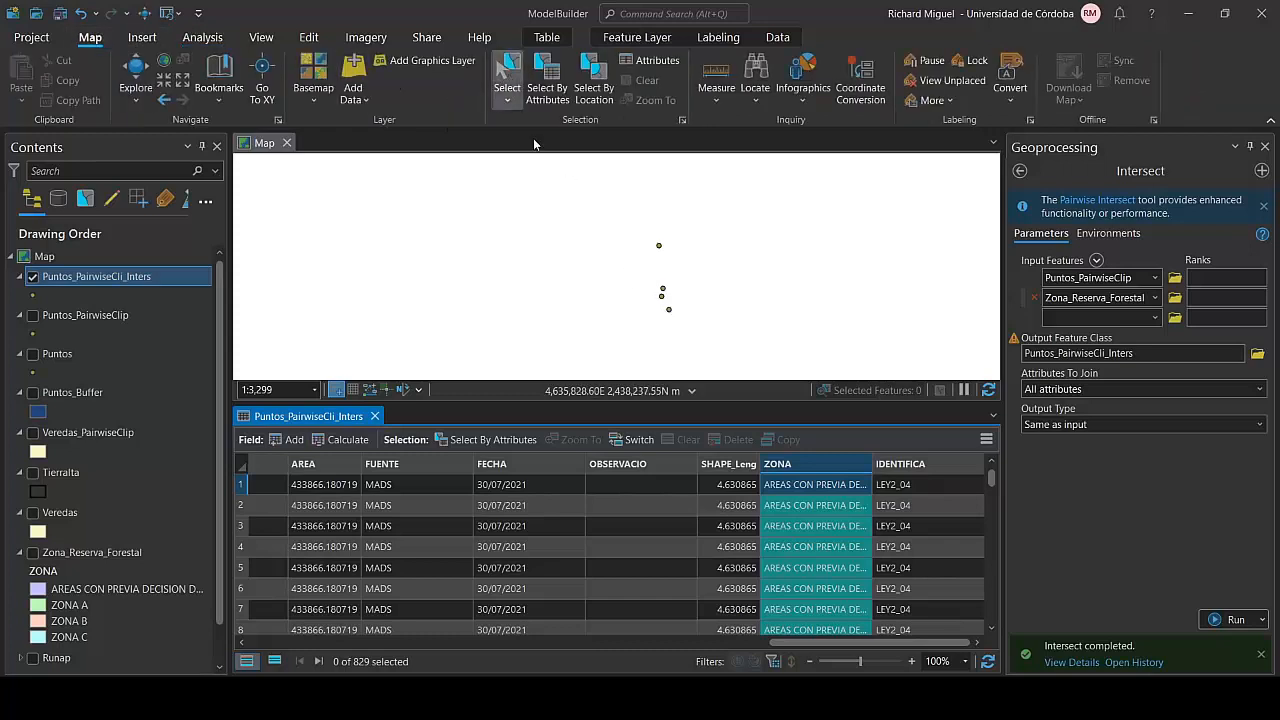
{"action": "left_click_drag", "start_coordinate": [680, 334], "coordinate": [650, 277]}
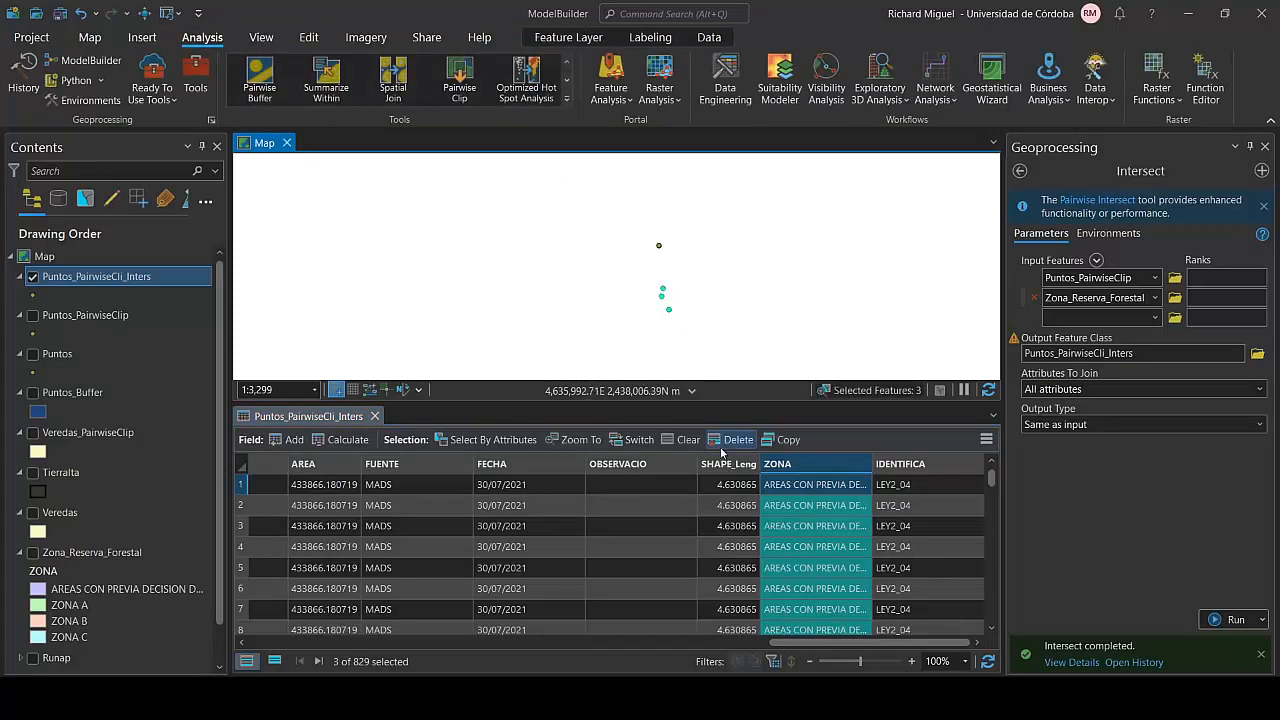
{"action": "left_click", "coordinate": [274, 661]}
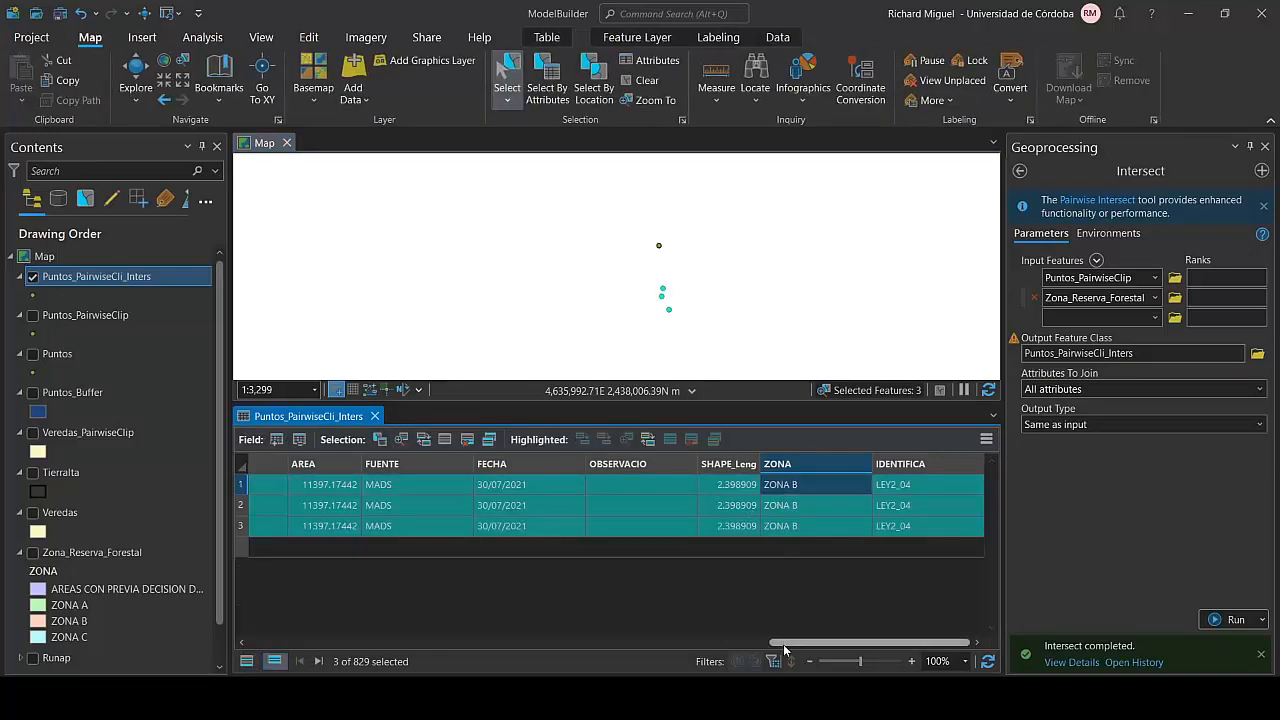
{"action": "left_click_drag", "start_coordinate": [783, 644], "coordinate": [282, 614]}
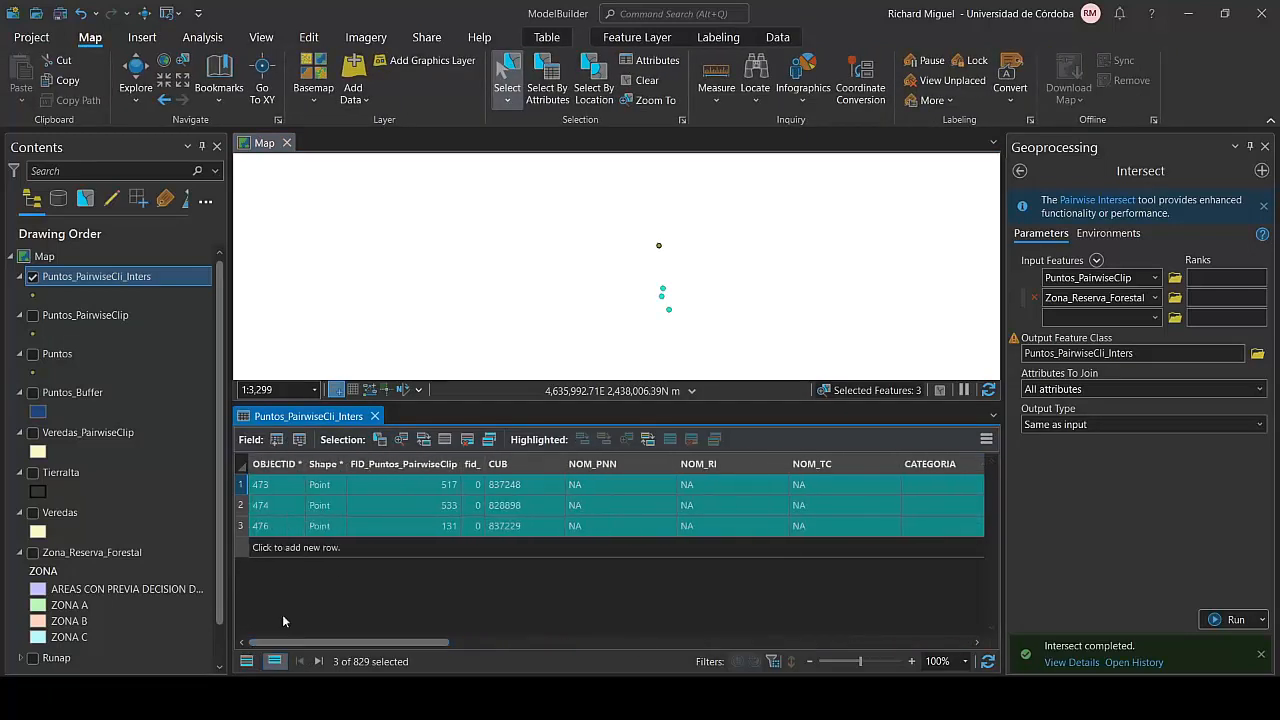
Close the Puntos_PairwiseCli_Inters attribute table and clear the selection of the three points.
{"action": "left_click", "coordinate": [375, 416]}
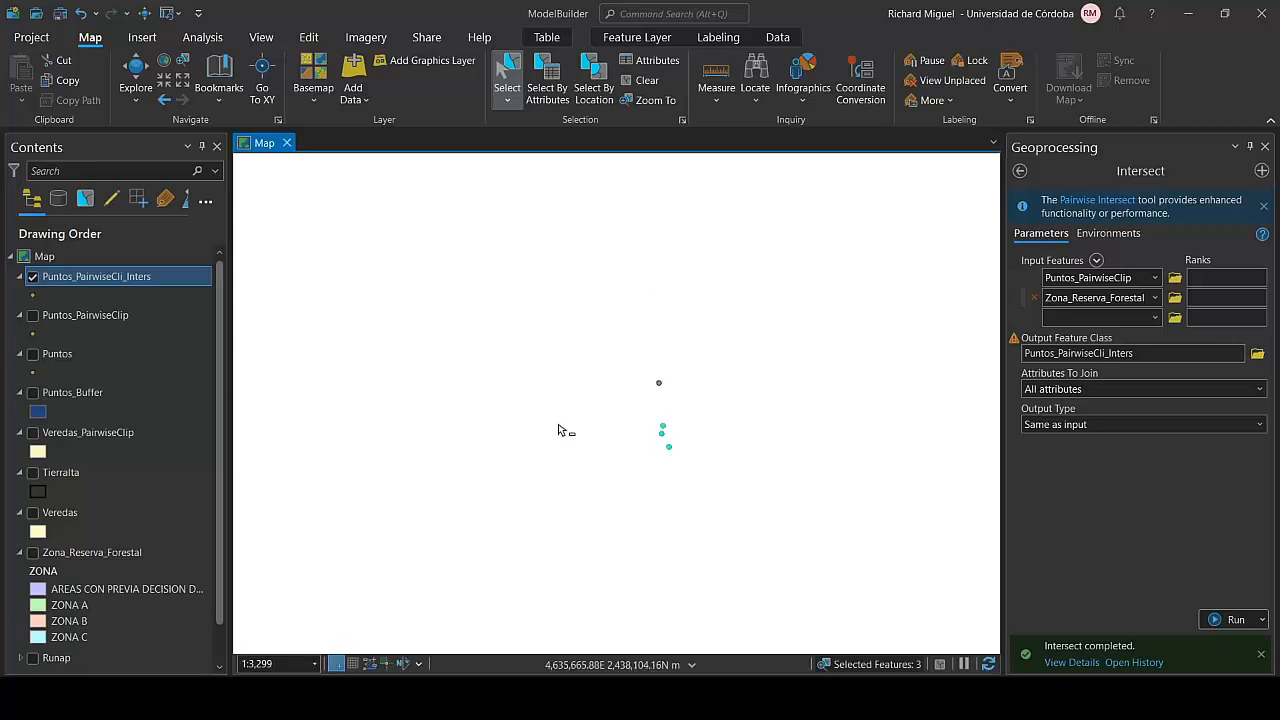
{"action": "left_click", "coordinate": [90, 37]}
{"action": "left_click", "coordinate": [647, 80]}
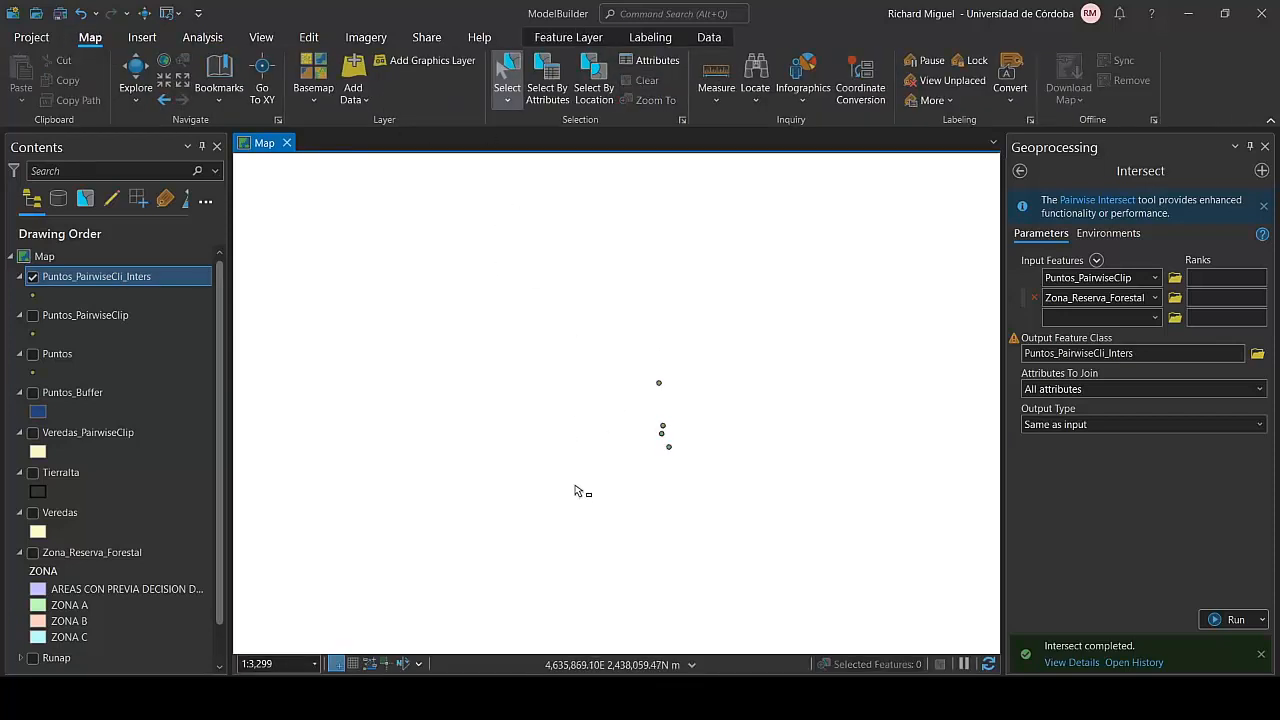
{"action": "scroll", "coordinate": [585, 515], "scroll_direction": "down", "scroll_amount": 2}
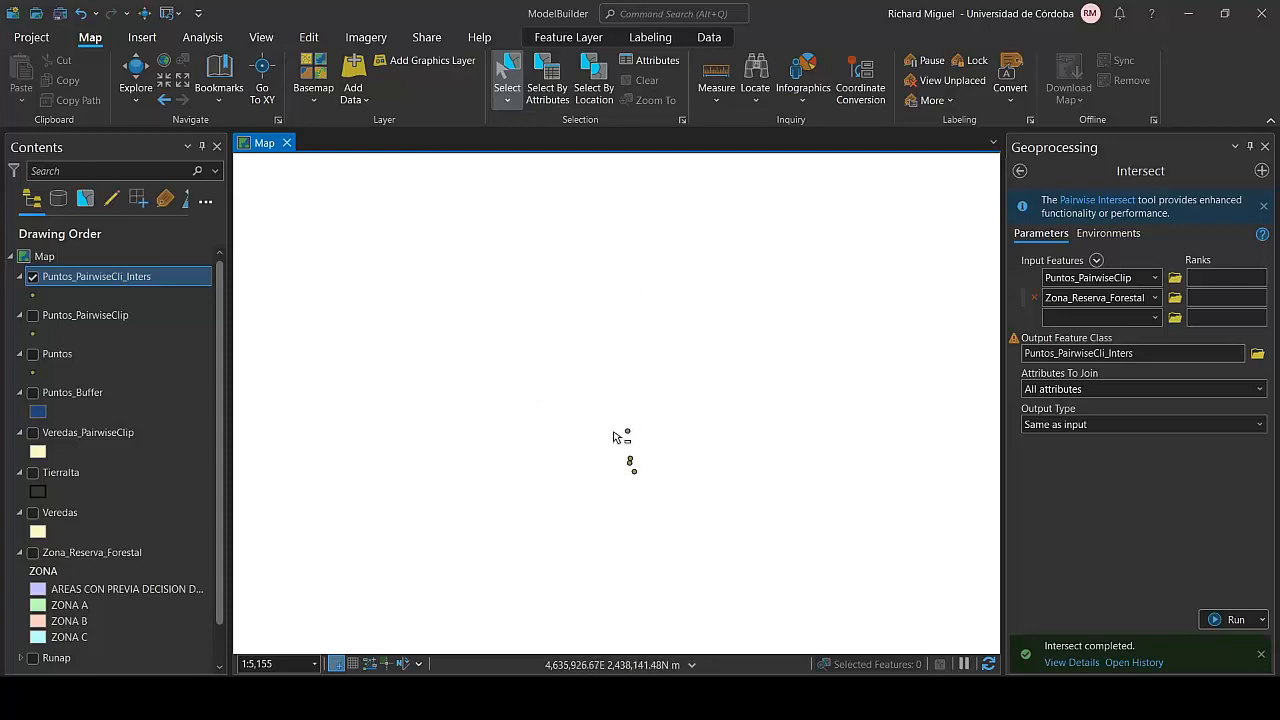
{"action": "left_click", "coordinate": [510, 698]}
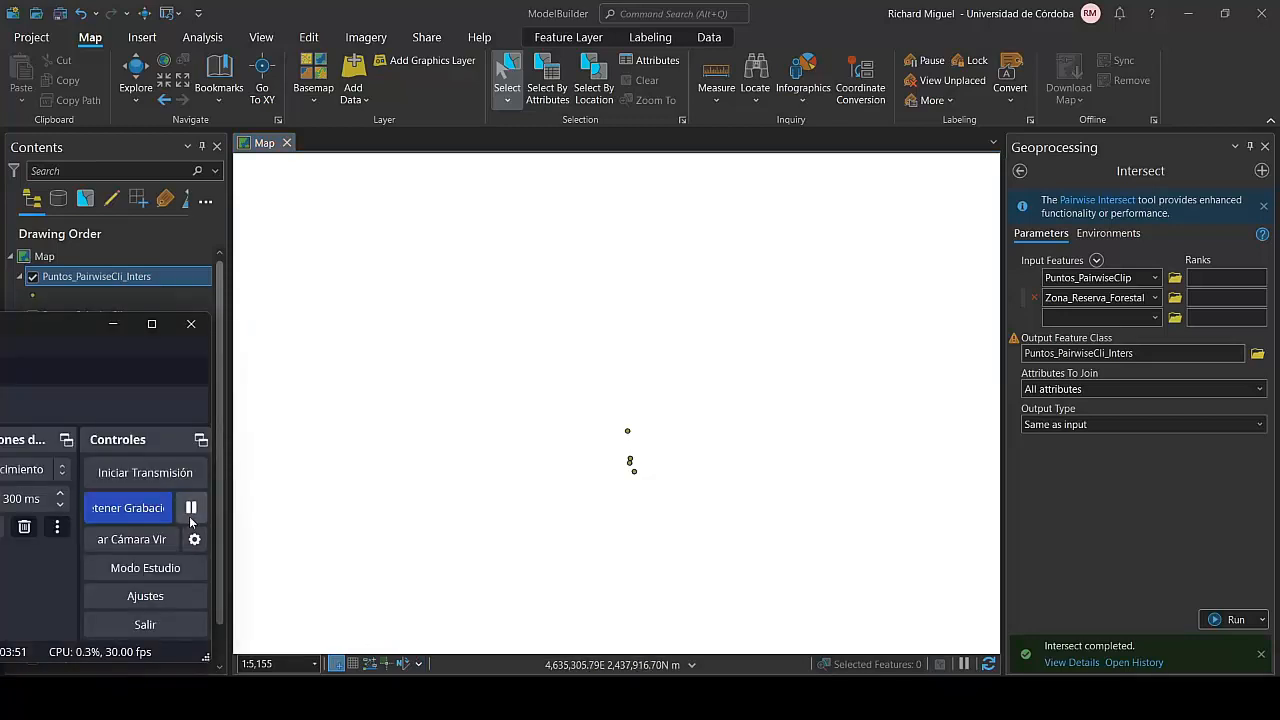
{"action": "left_click", "coordinate": [150, 281]}
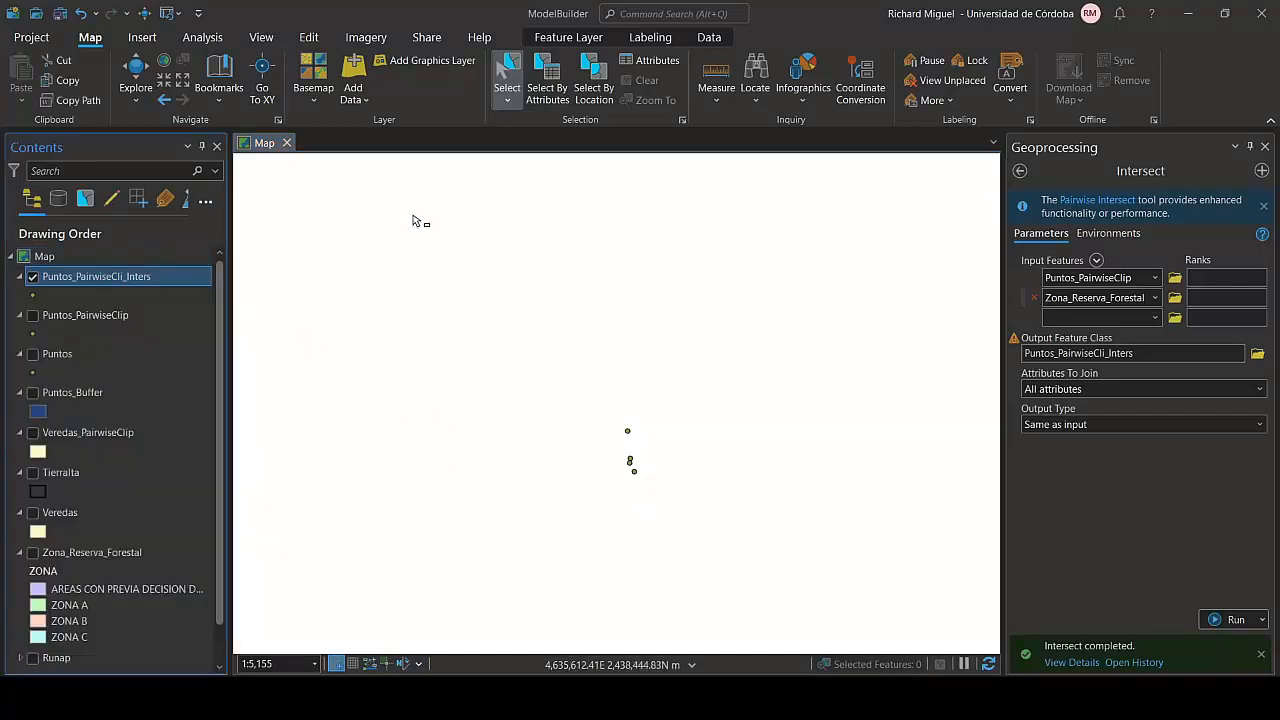
{"action": "left_click", "coordinate": [201, 37]}
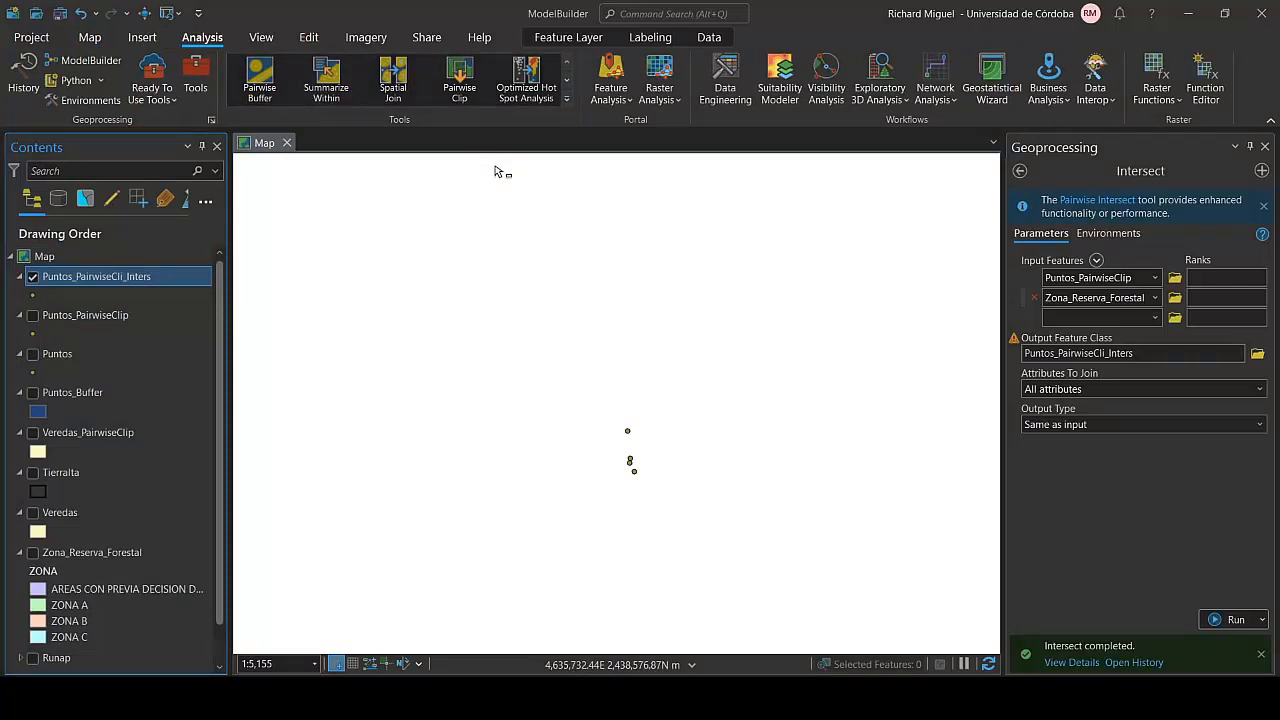
{"action": "left_click", "coordinate": [566, 99]}
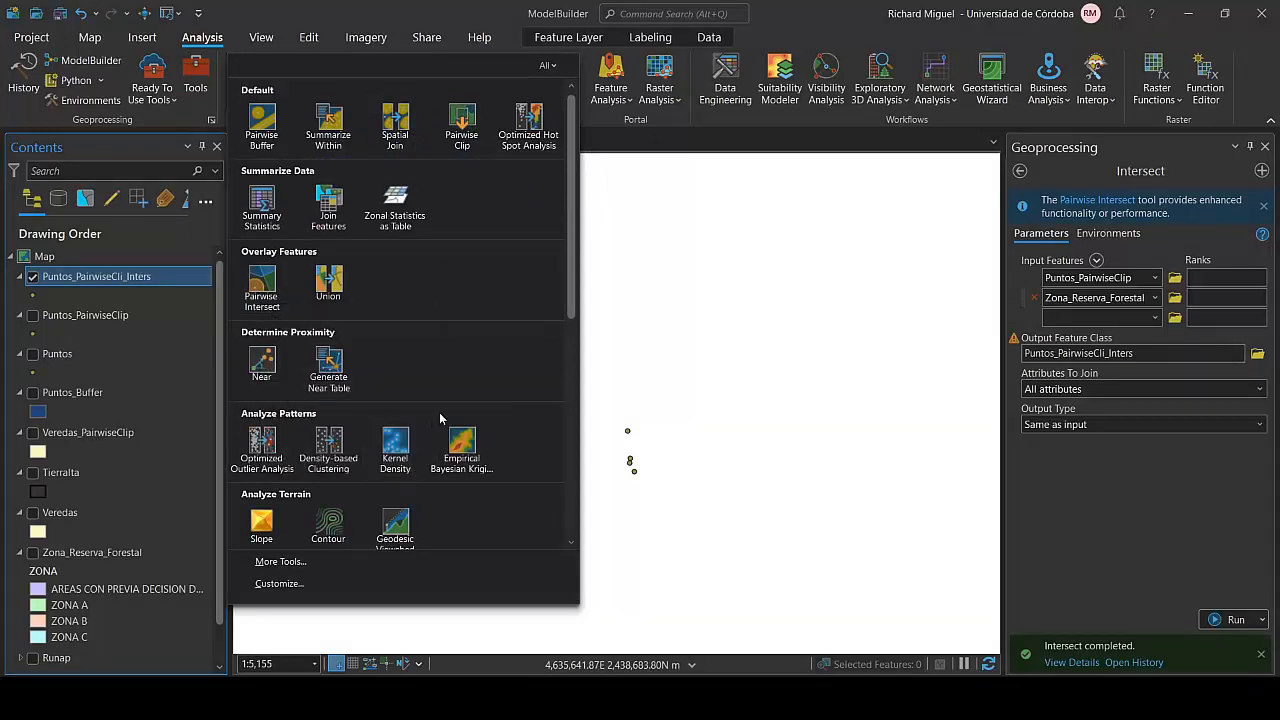
{"action": "scroll", "coordinate": [466, 422], "scroll_direction": "down", "scroll_amount": 1}
{"action": "scroll", "coordinate": [466, 422], "scroll_direction": "down", "scroll_amount": 3}
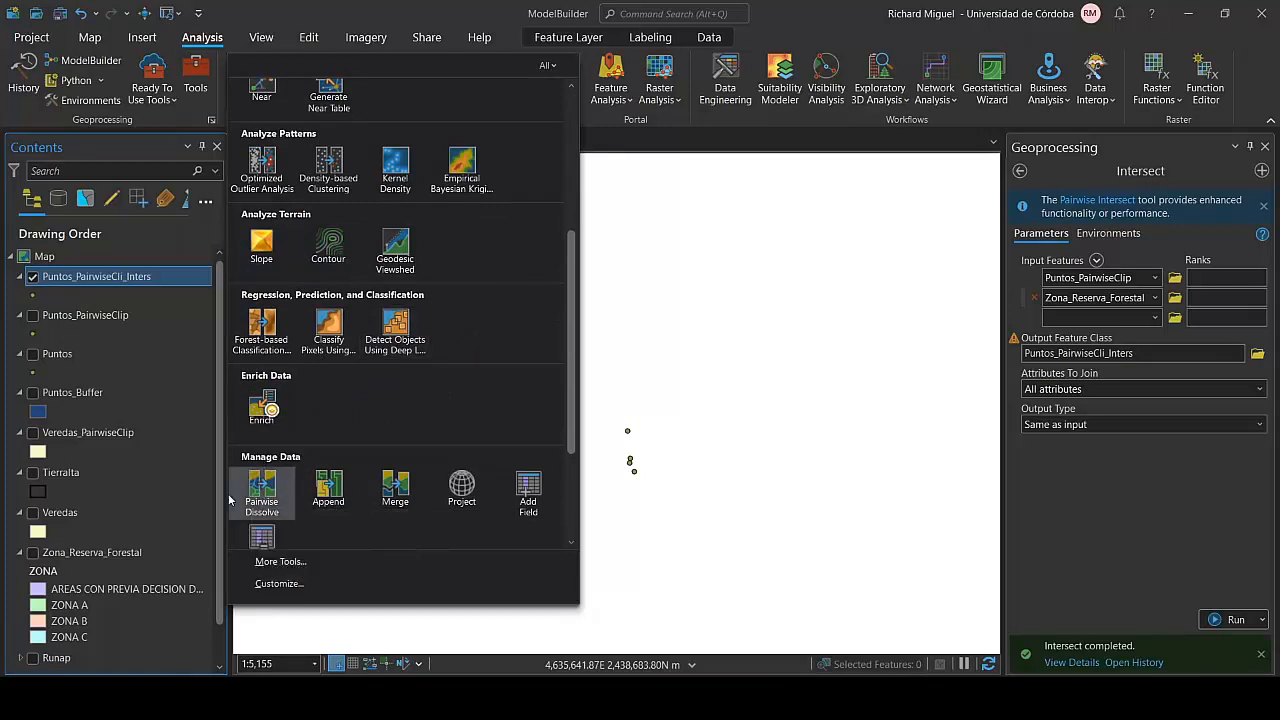
{"action": "left_click", "coordinate": [417, 22]}
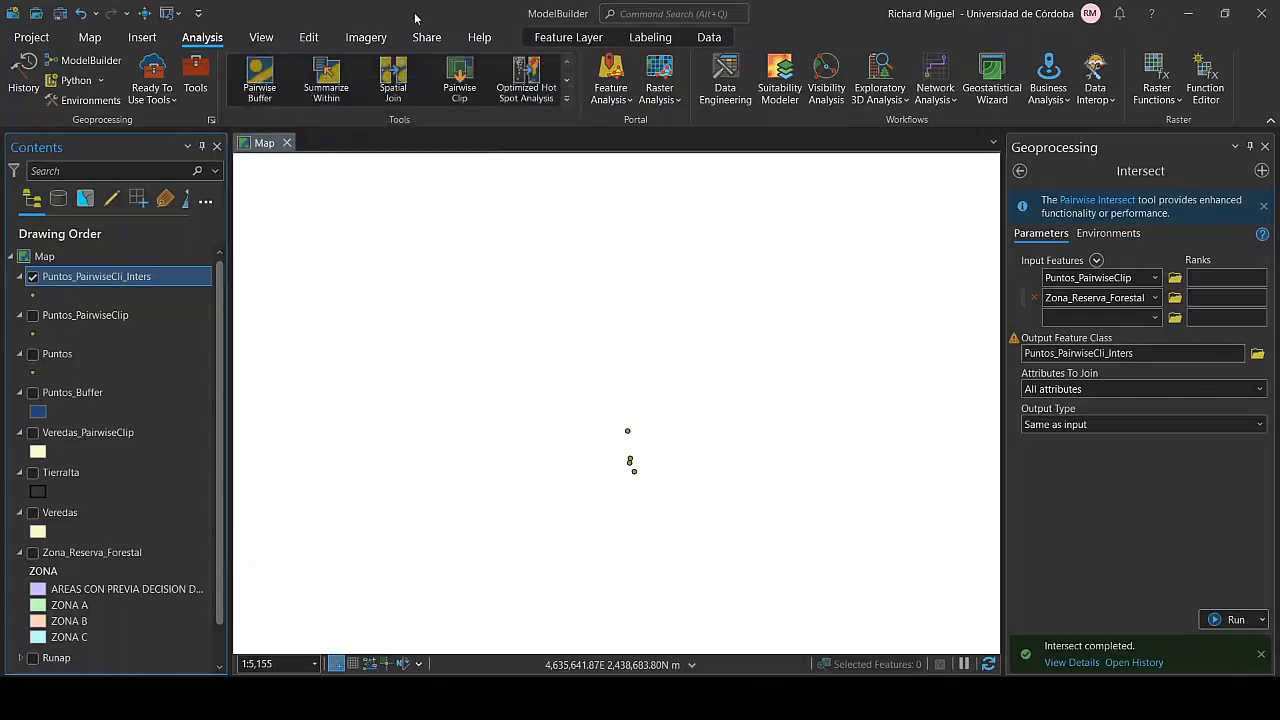
Hide the Puntos_PairwiseCli_Inters layer, check the full Veredas layer, and leave only Veredas_PairwiseClip displayed on the map.
{"action": "left_click", "coordinate": [33, 277]}
{"action": "scroll", "coordinate": [105, 345], "scroll_direction": "down", "scroll_amount": 1}
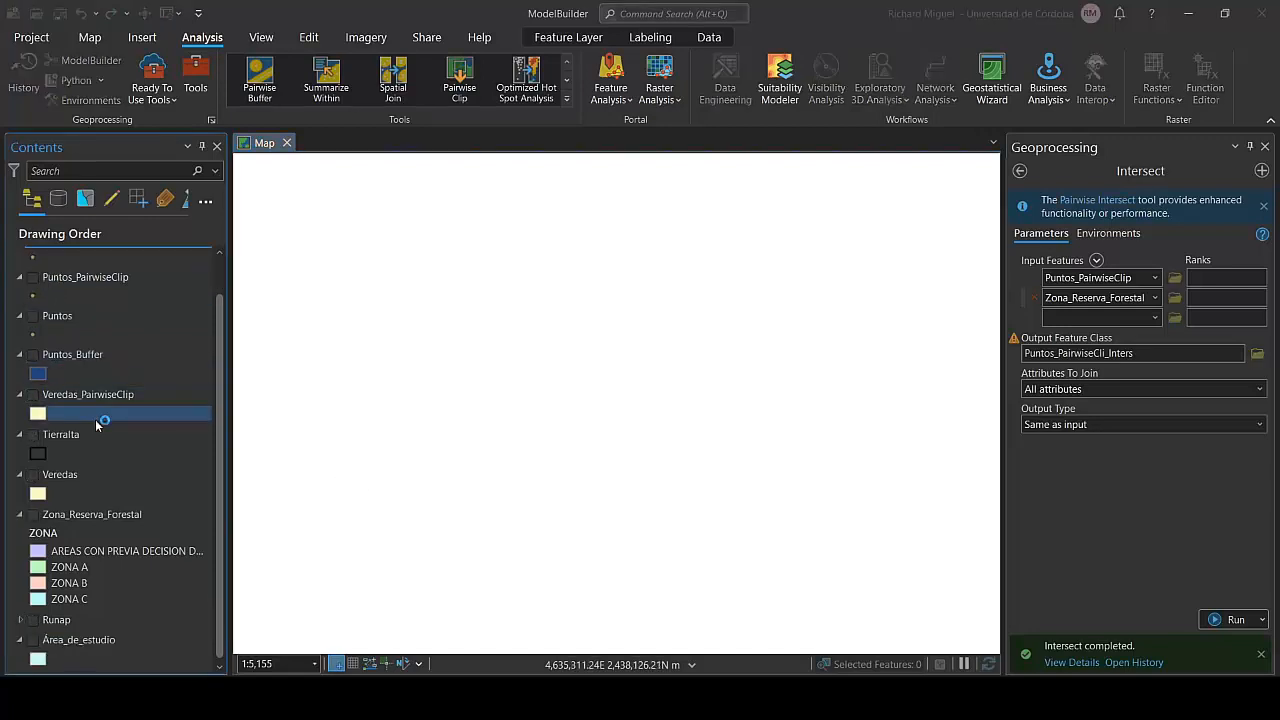
{"action": "left_click", "coordinate": [72, 438]}
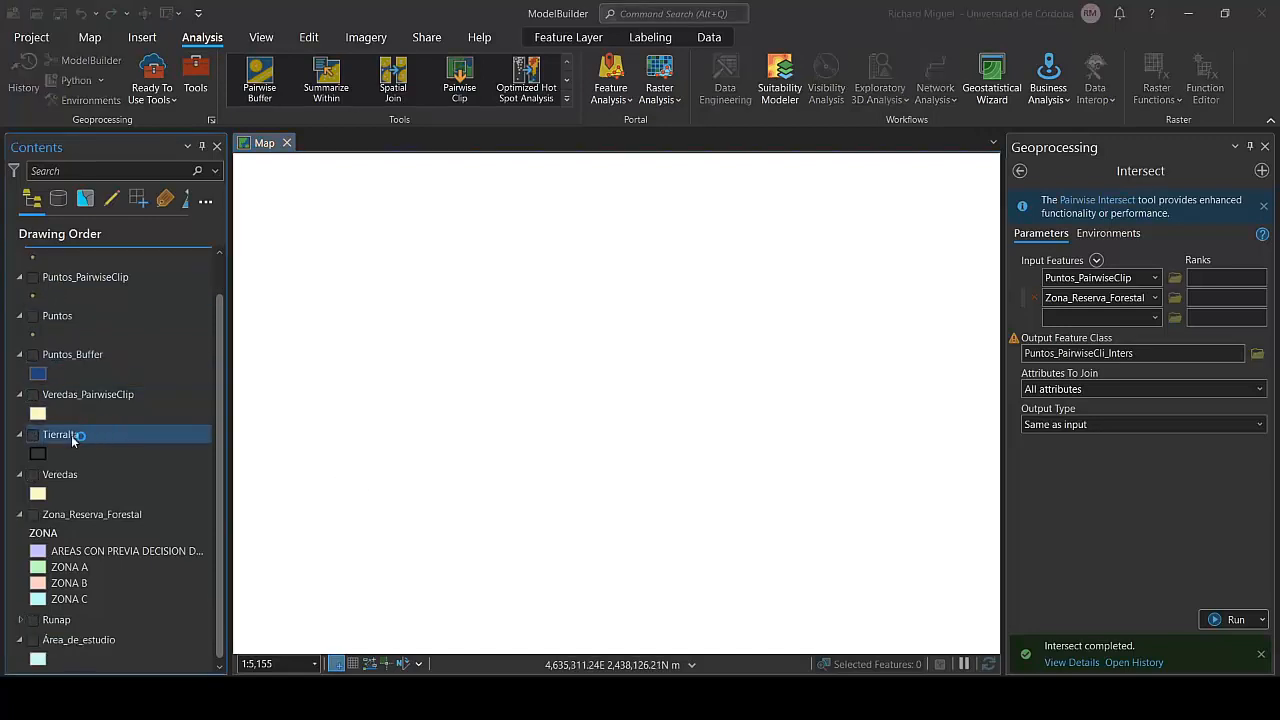
{"action": "left_click", "coordinate": [33, 474]}
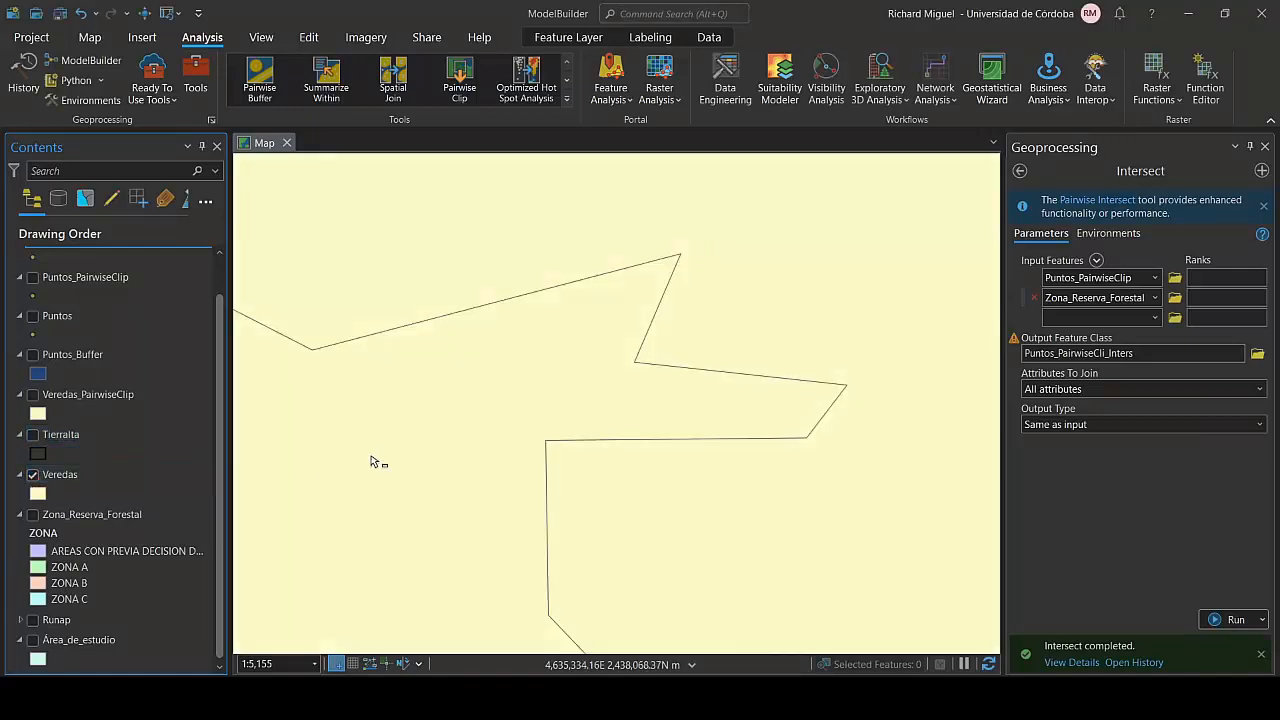
{"action": "scroll", "coordinate": [371, 461], "scroll_direction": "down", "scroll_amount": 8}
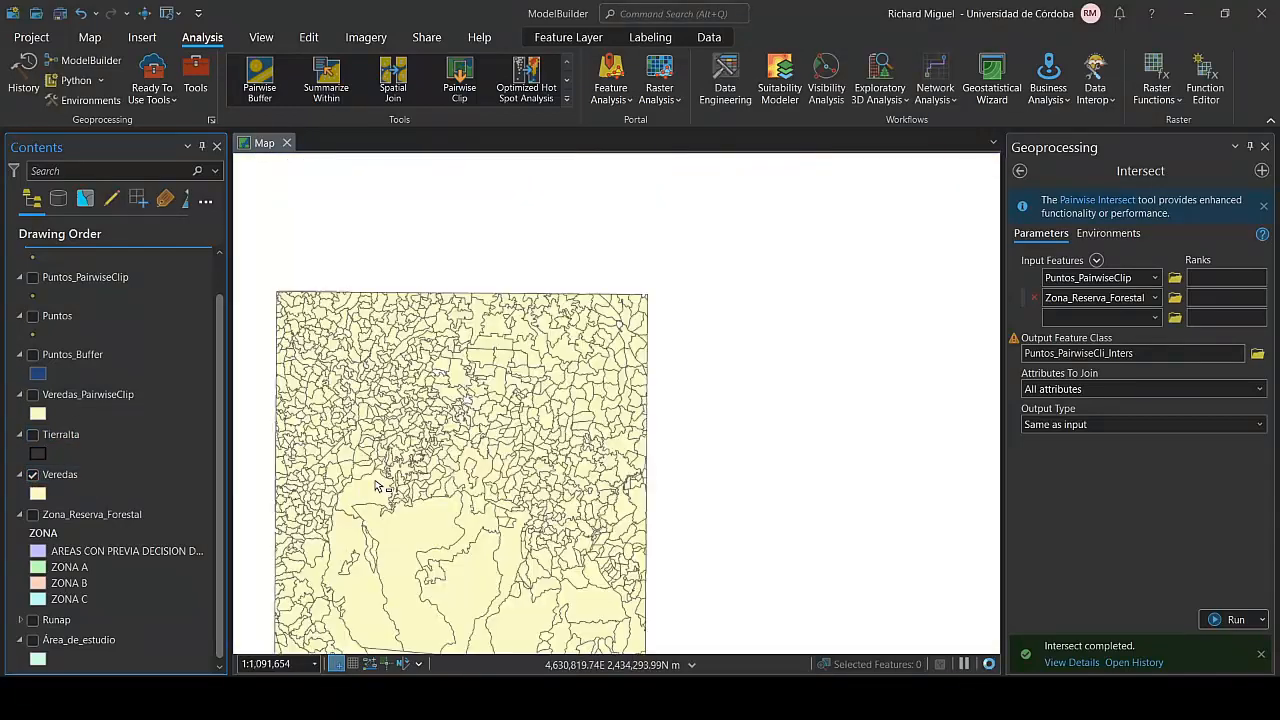
{"action": "scroll", "coordinate": [377, 487], "scroll_direction": "down", "scroll_amount": 2}
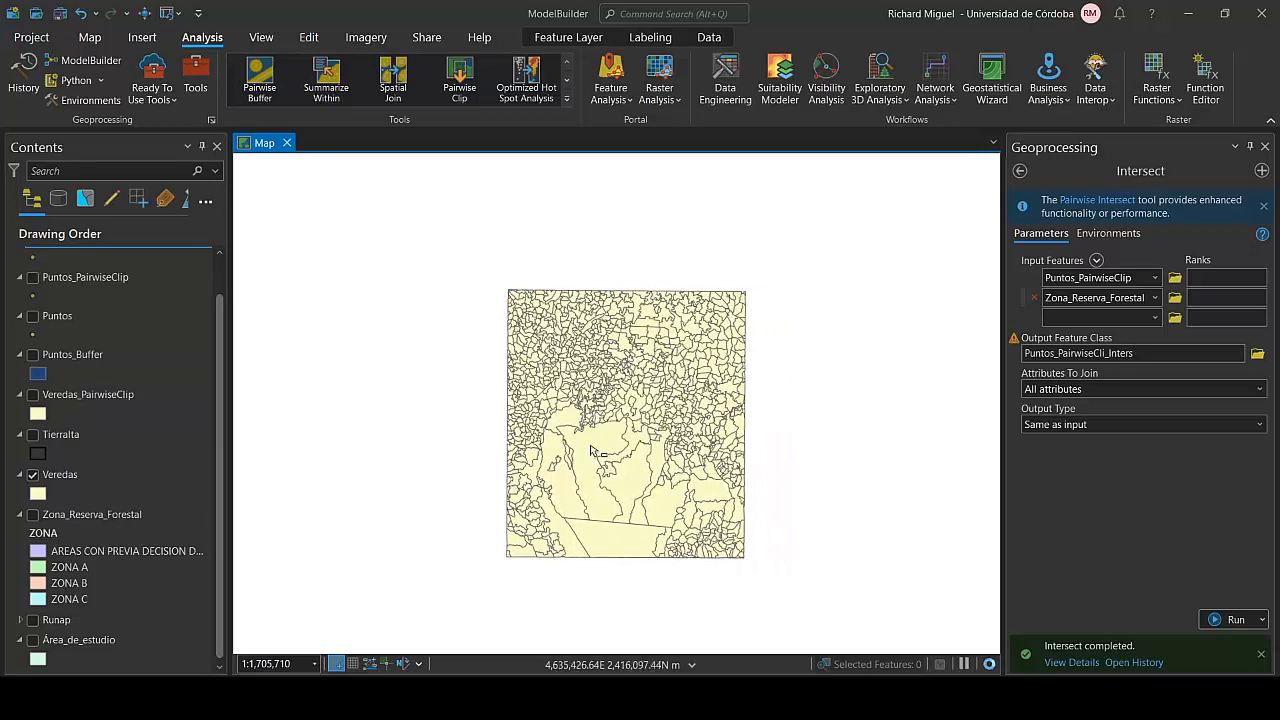
{"action": "left_click", "coordinate": [33, 474]}
{"action": "left_click", "coordinate": [33, 394]}
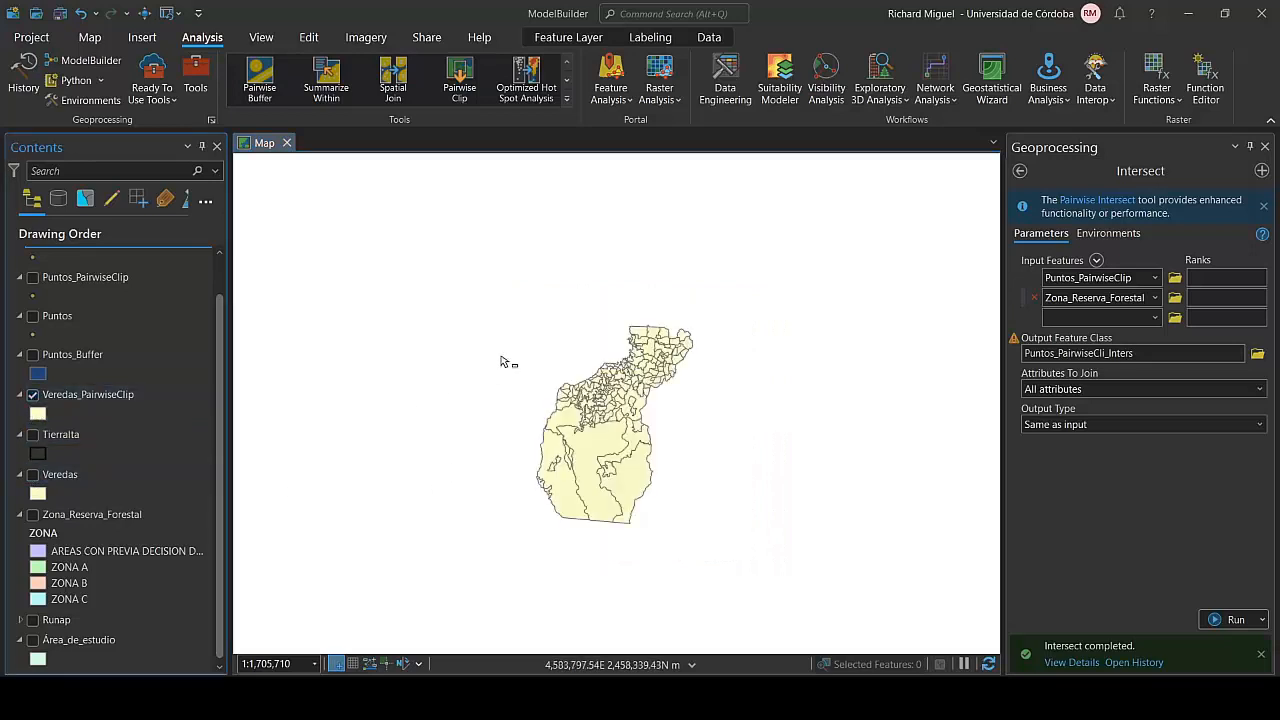
{"action": "scroll", "coordinate": [577, 443], "scroll_direction": "up", "scroll_amount": 2}
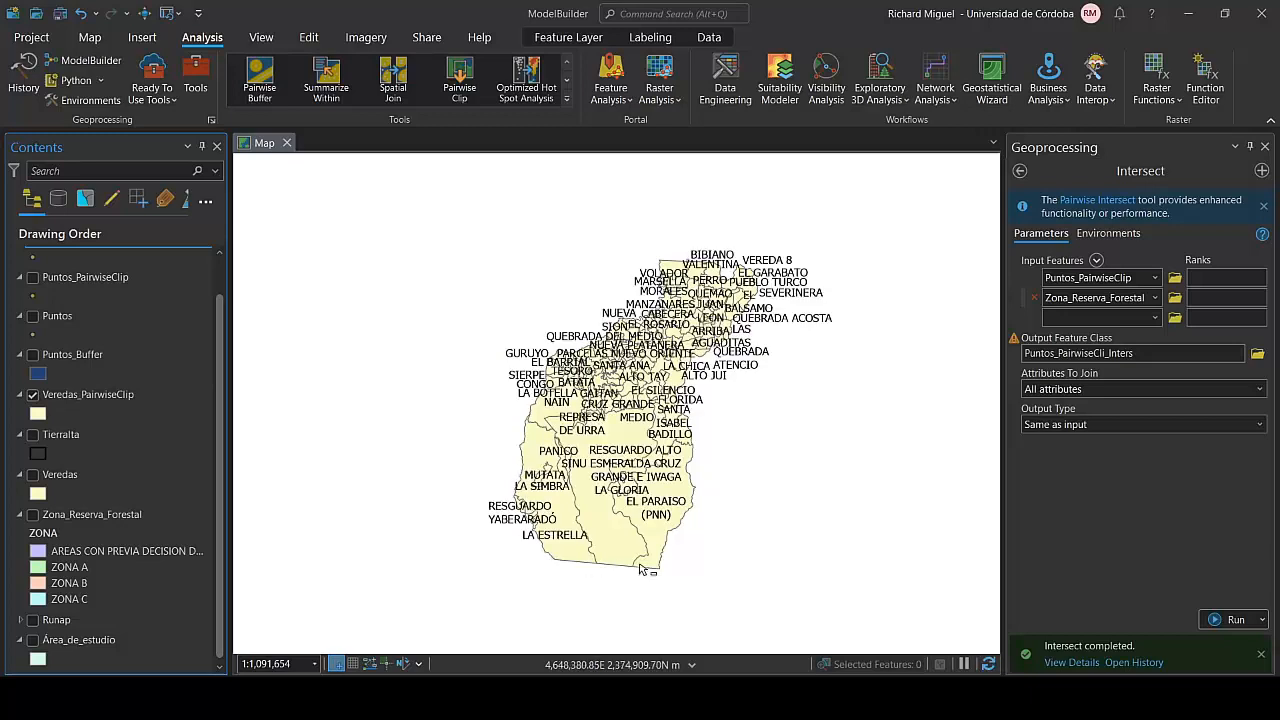
Turn off the labels of the Veredas_PairwiseClip layer and briefly compare its extent with the Tierralta boundary.
{"action": "left_click", "coordinate": [98, 395]}
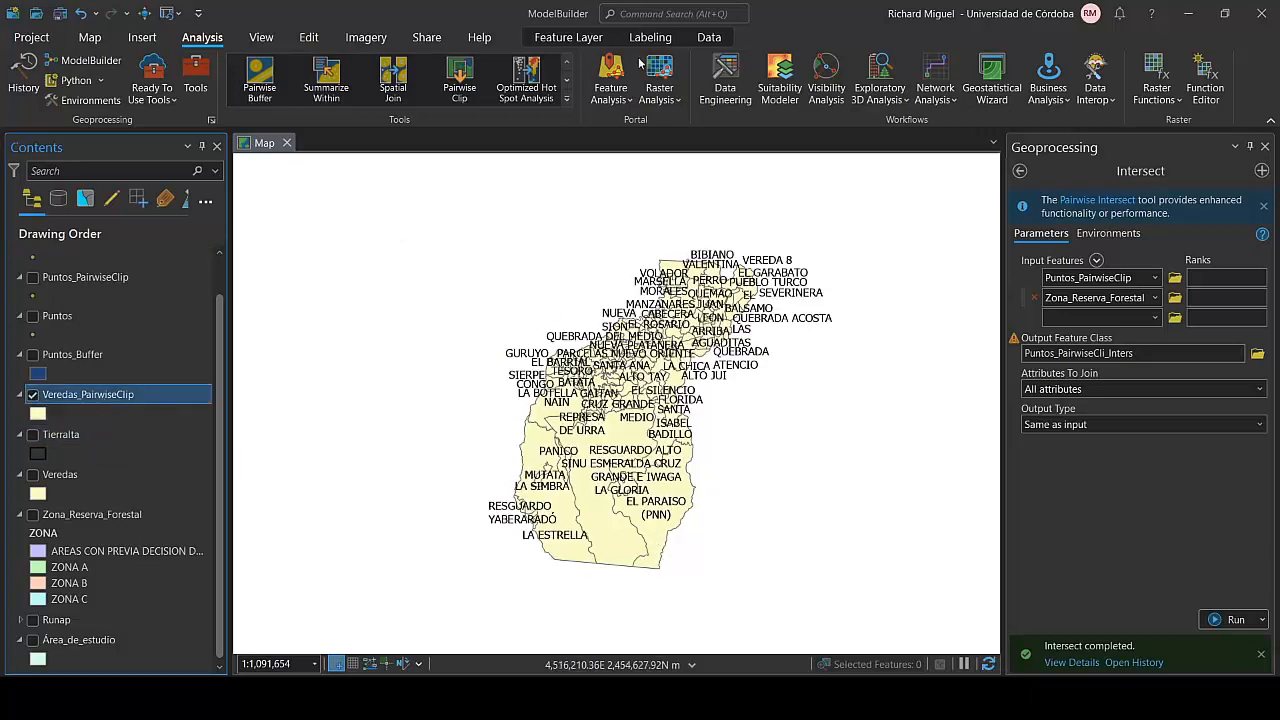
{"action": "left_click", "coordinate": [644, 42]}
{"action": "left_click", "coordinate": [20, 75]}
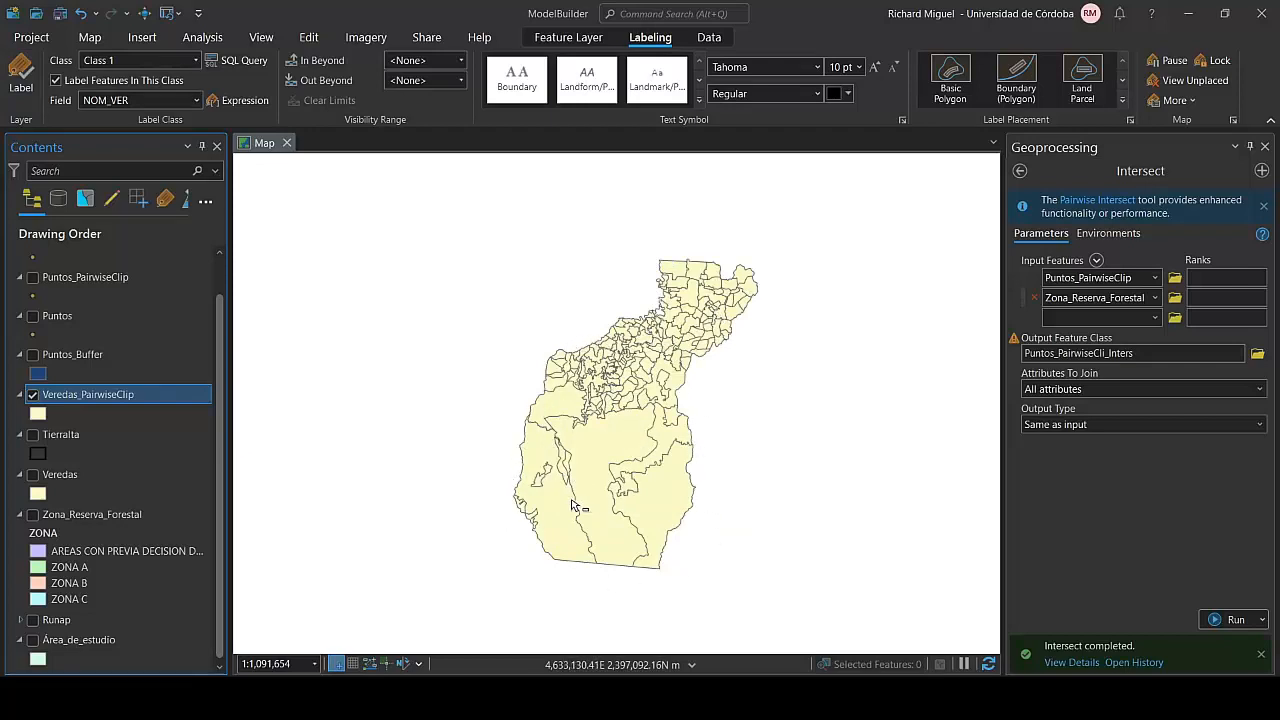
{"action": "left_click", "coordinate": [33, 435]}
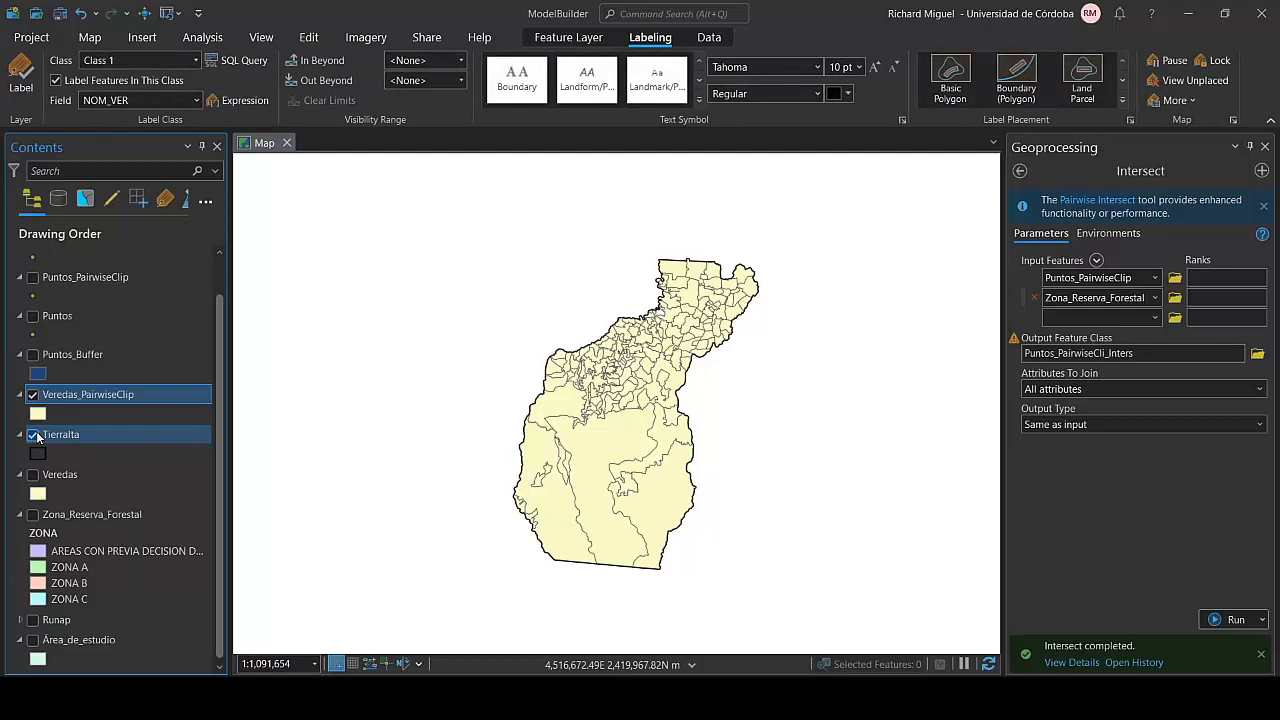
{"action": "left_click", "coordinate": [33, 435]}
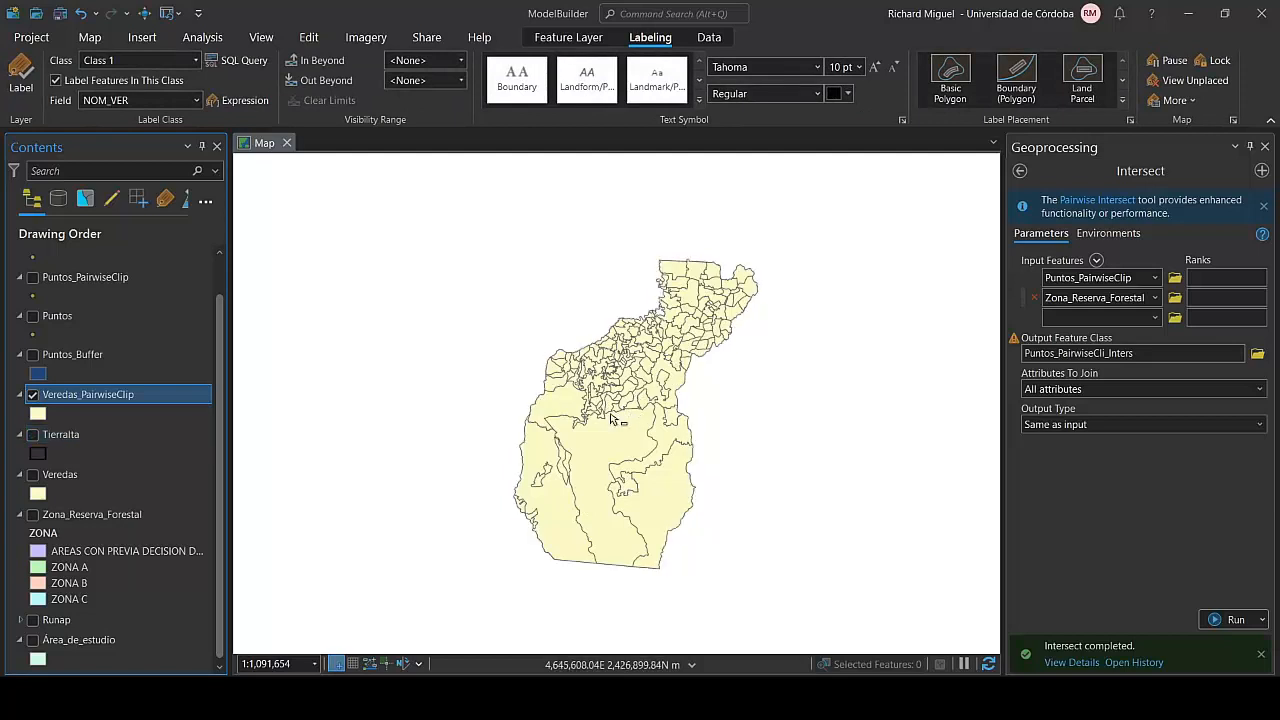
Review the COD_DEP values of all records in the Veredas_PairwiseClip attribute table, then close the table.
{"action": "right_click", "coordinate": [99, 396]}
{"action": "left_click", "coordinate": [151, 77]}
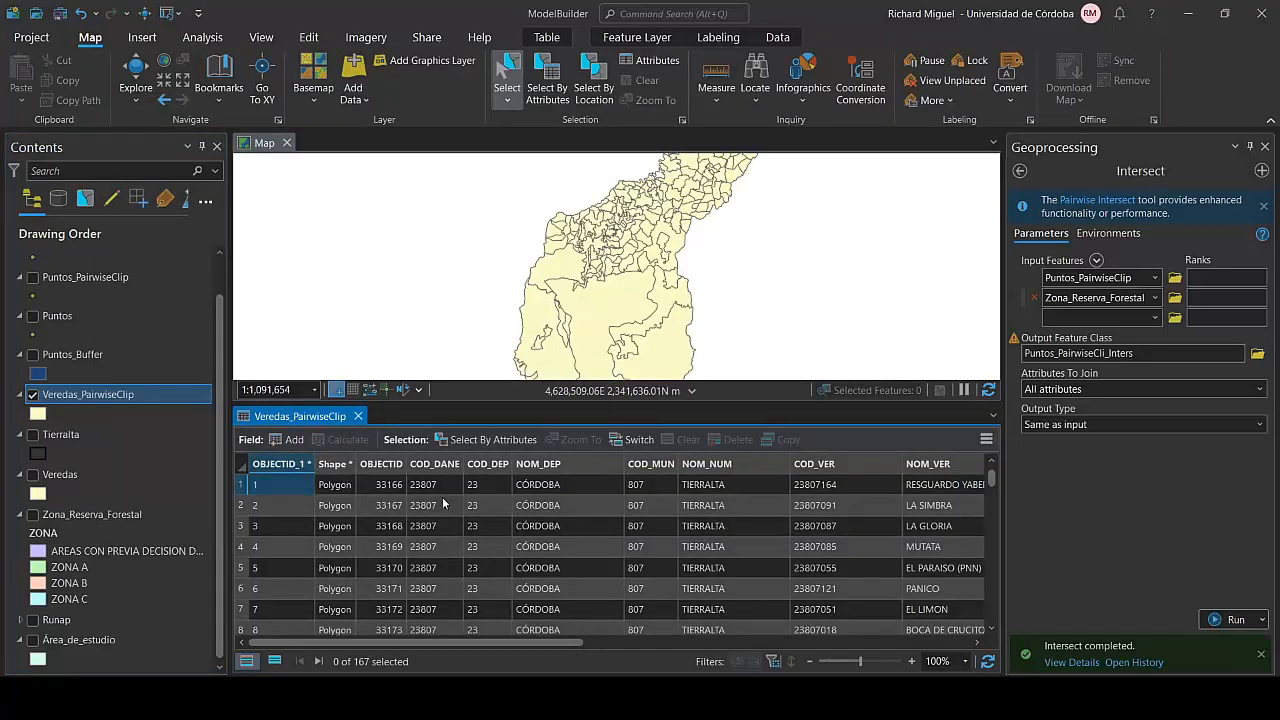
{"action": "scroll", "coordinate": [488, 515], "scroll_direction": "down", "scroll_amount": 20}
{"action": "scroll", "coordinate": [495, 564], "scroll_direction": "up", "scroll_amount": 20}
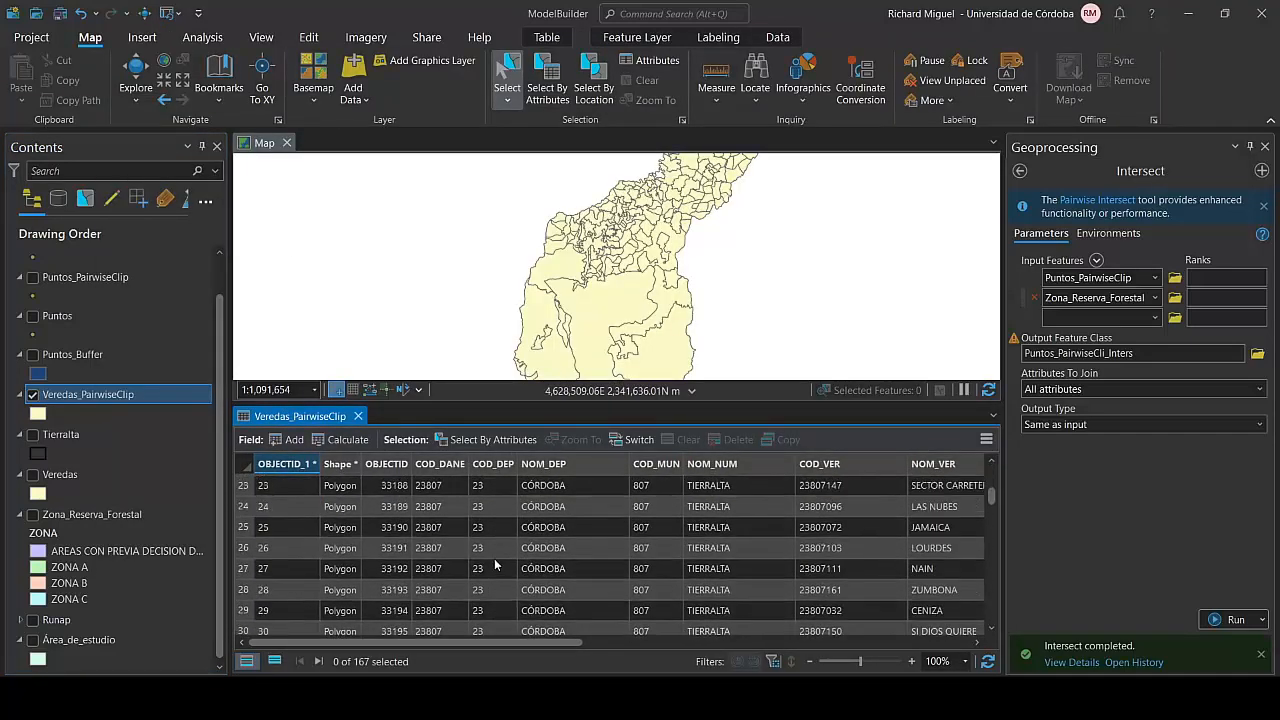
{"action": "left_click", "coordinate": [498, 466]}
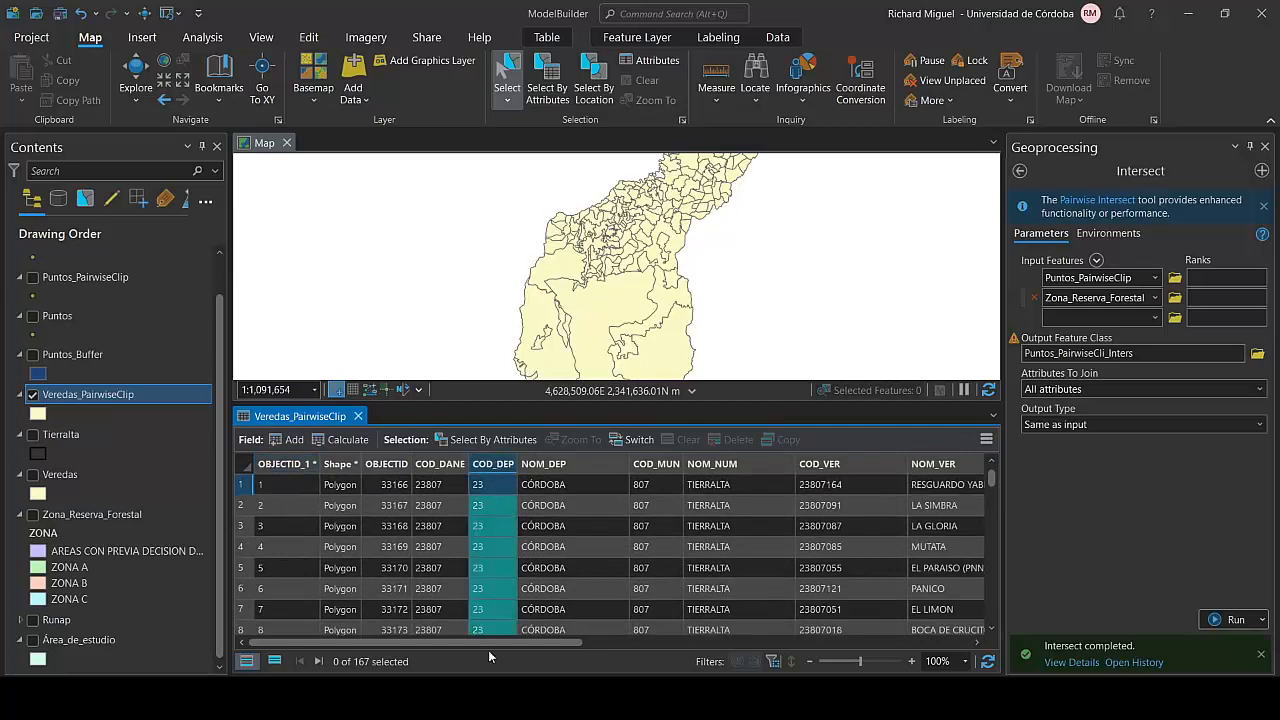
{"action": "scroll", "coordinate": [495, 610], "scroll_direction": "down", "scroll_amount": 20}
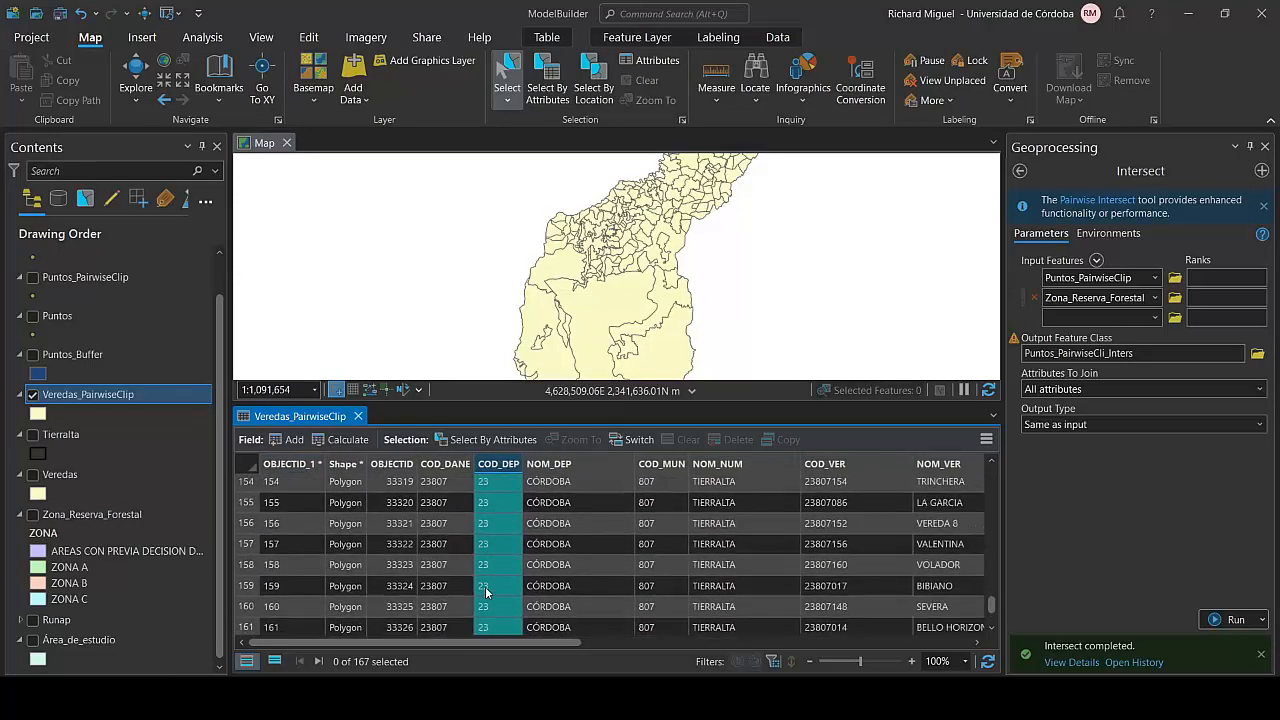
{"action": "scroll", "coordinate": [485, 593], "scroll_direction": "up", "scroll_amount": 20}
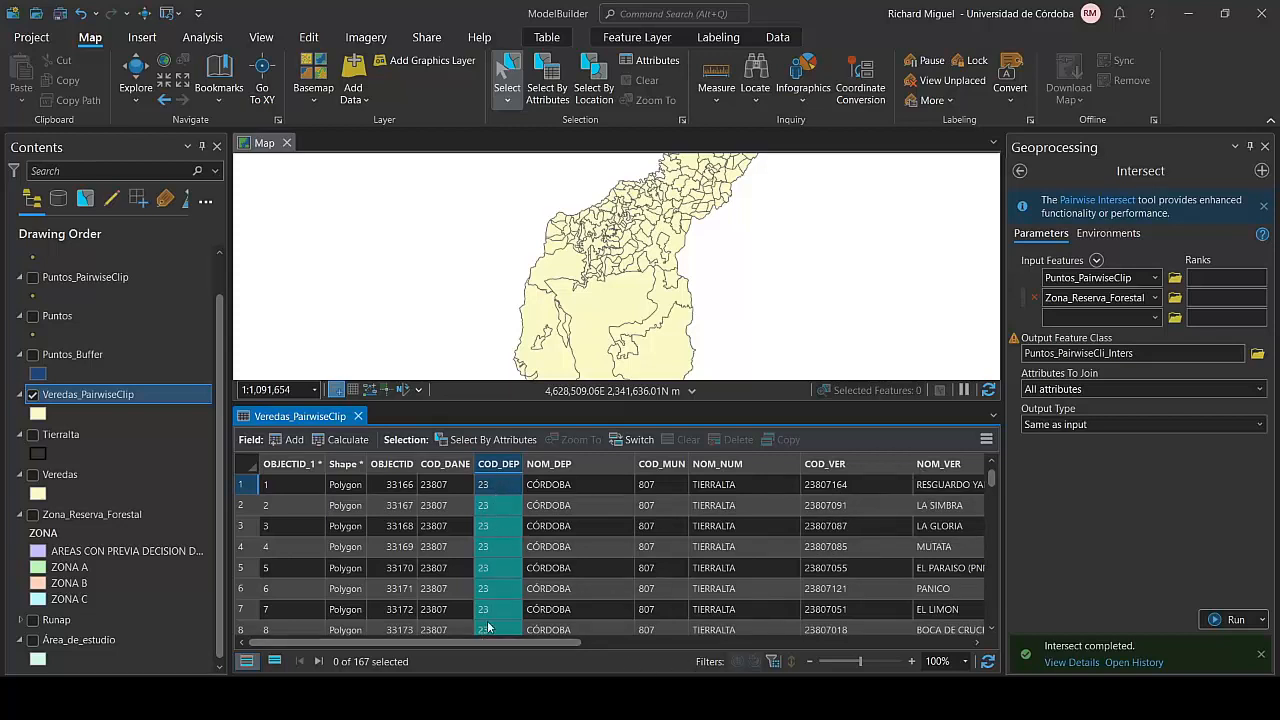
{"action": "left_click", "coordinate": [359, 416]}
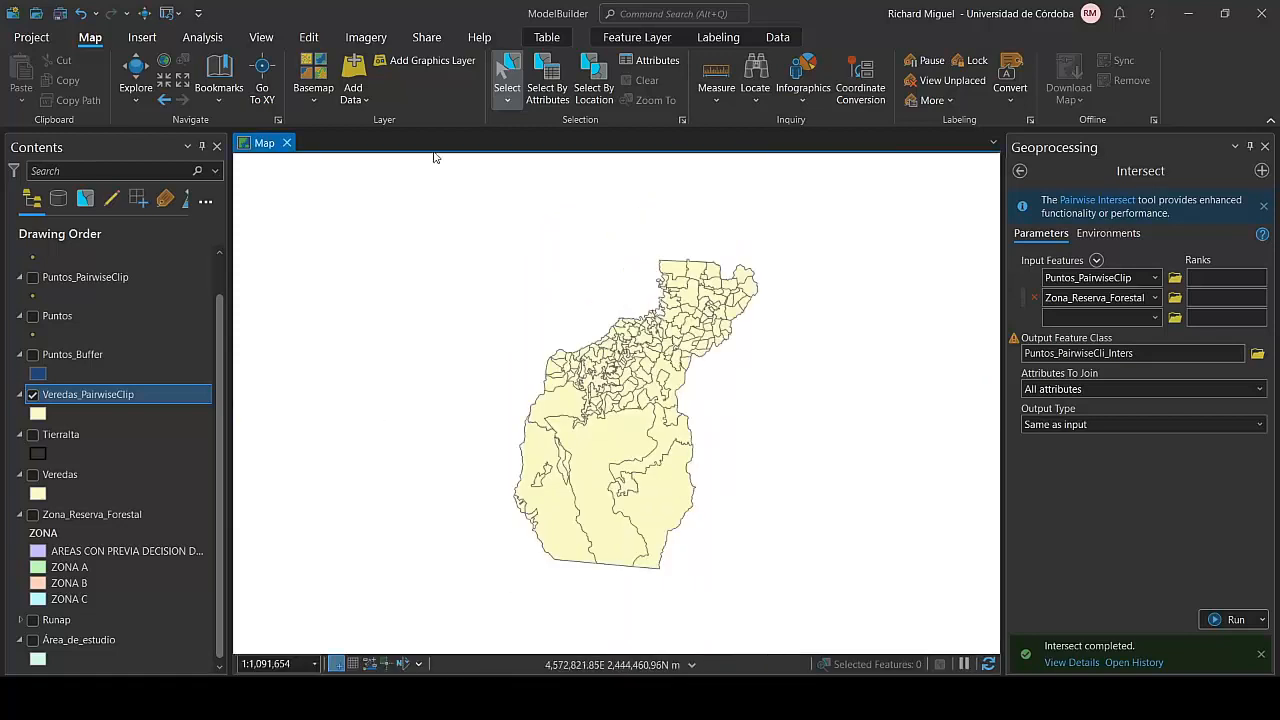
Start the Pairwise Dissolve tool with Veredas_PairwiseClip as the input features.
{"action": "left_click", "coordinate": [261, 37]}
{"action": "left_click", "coordinate": [202, 37]}
{"action": "left_click", "coordinate": [566, 99]}
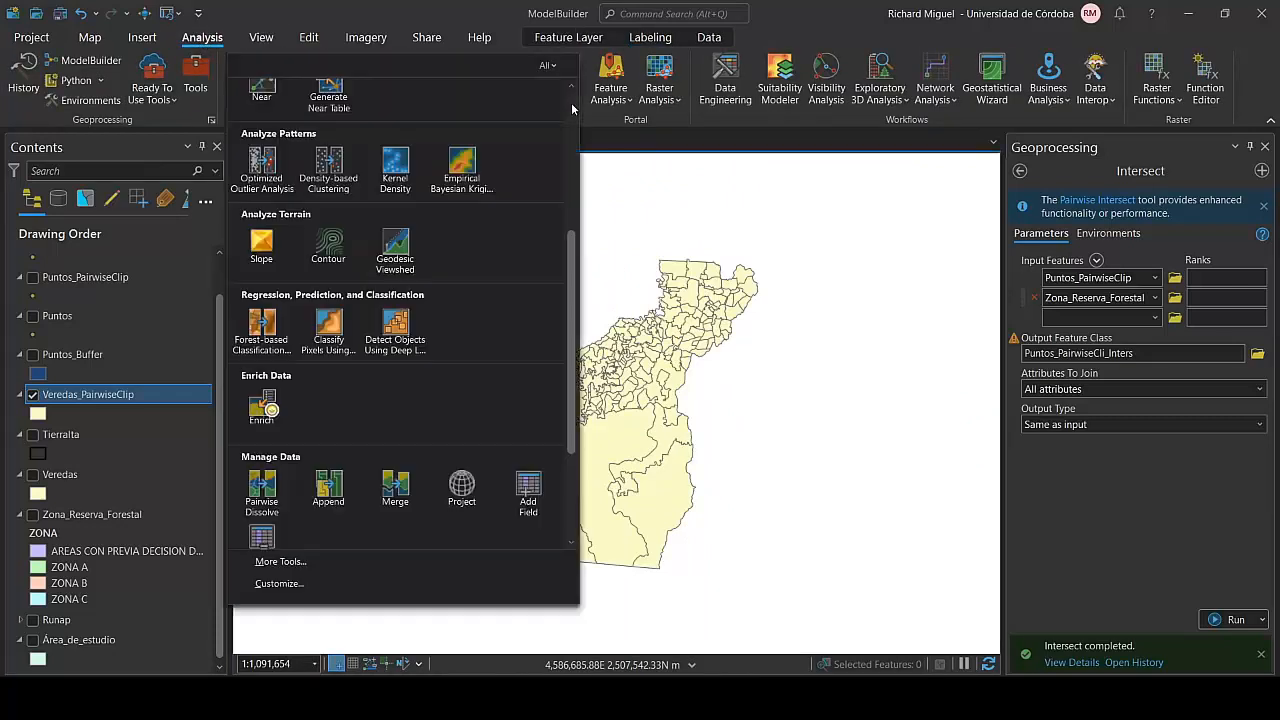
{"action": "scroll", "coordinate": [320, 480], "scroll_direction": "down", "scroll_amount": 3}
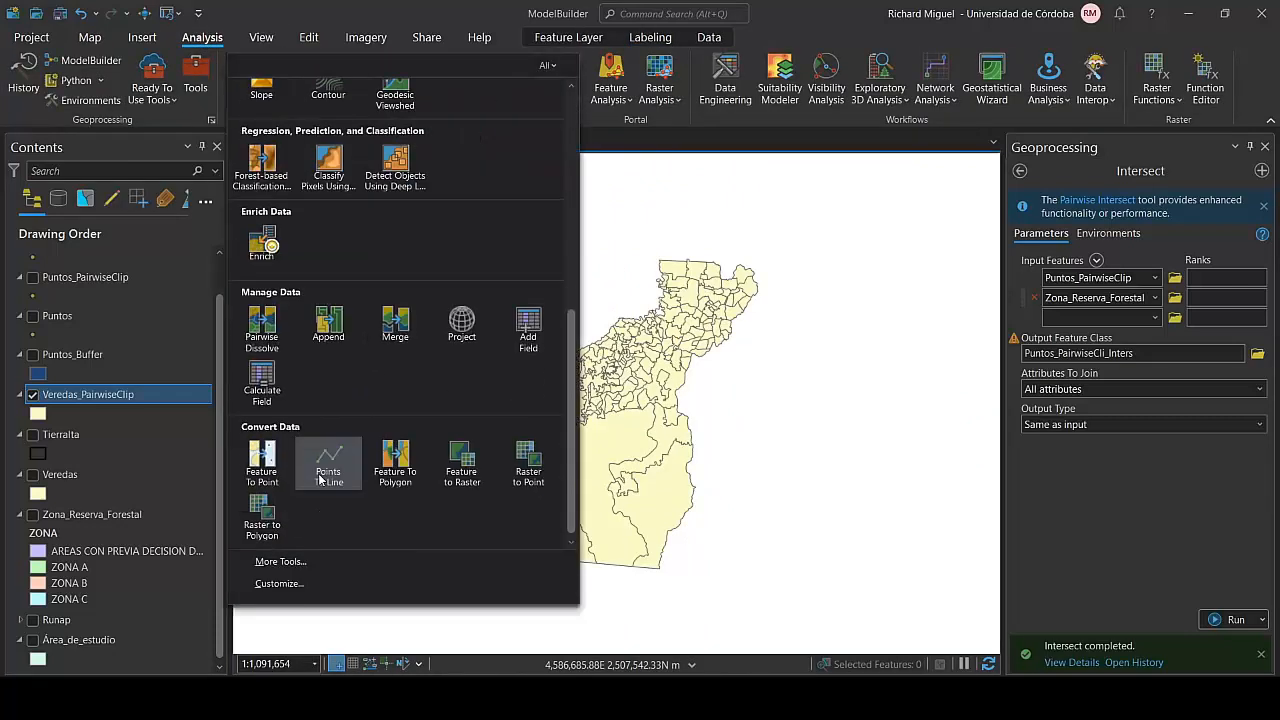
{"action": "left_click", "coordinate": [263, 322]}
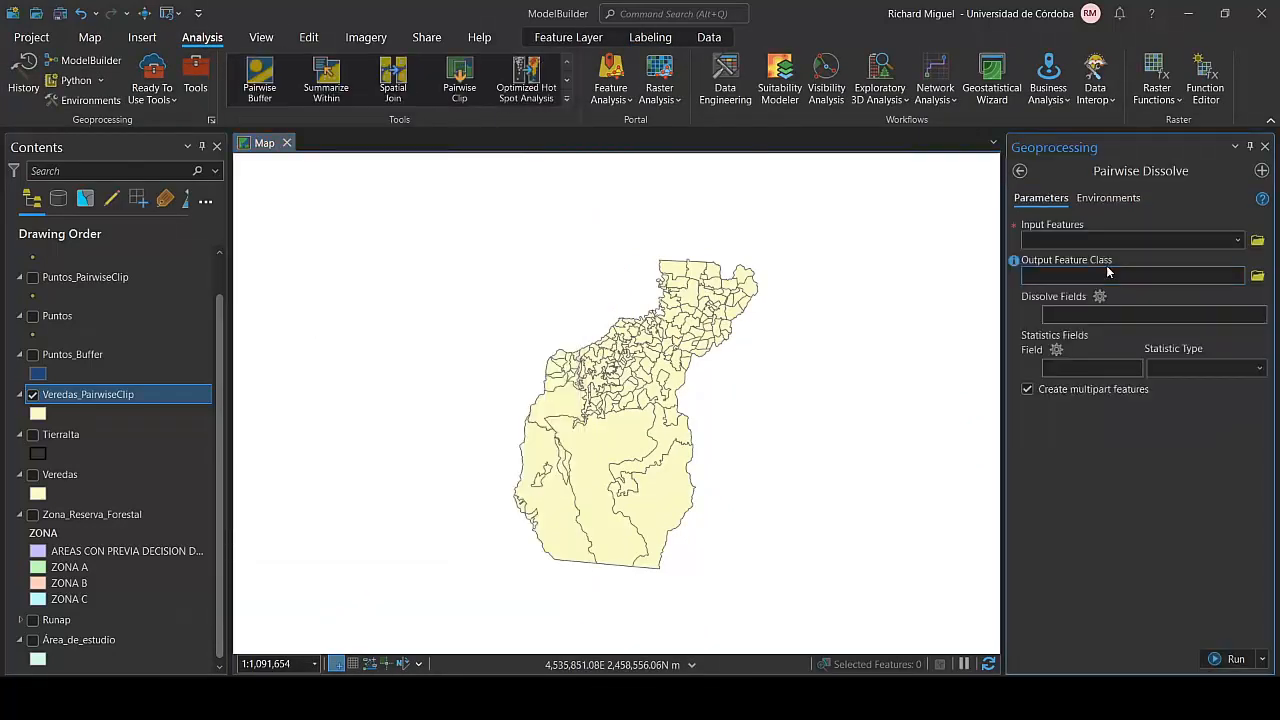
{"action": "left_click", "coordinate": [1191, 241]}
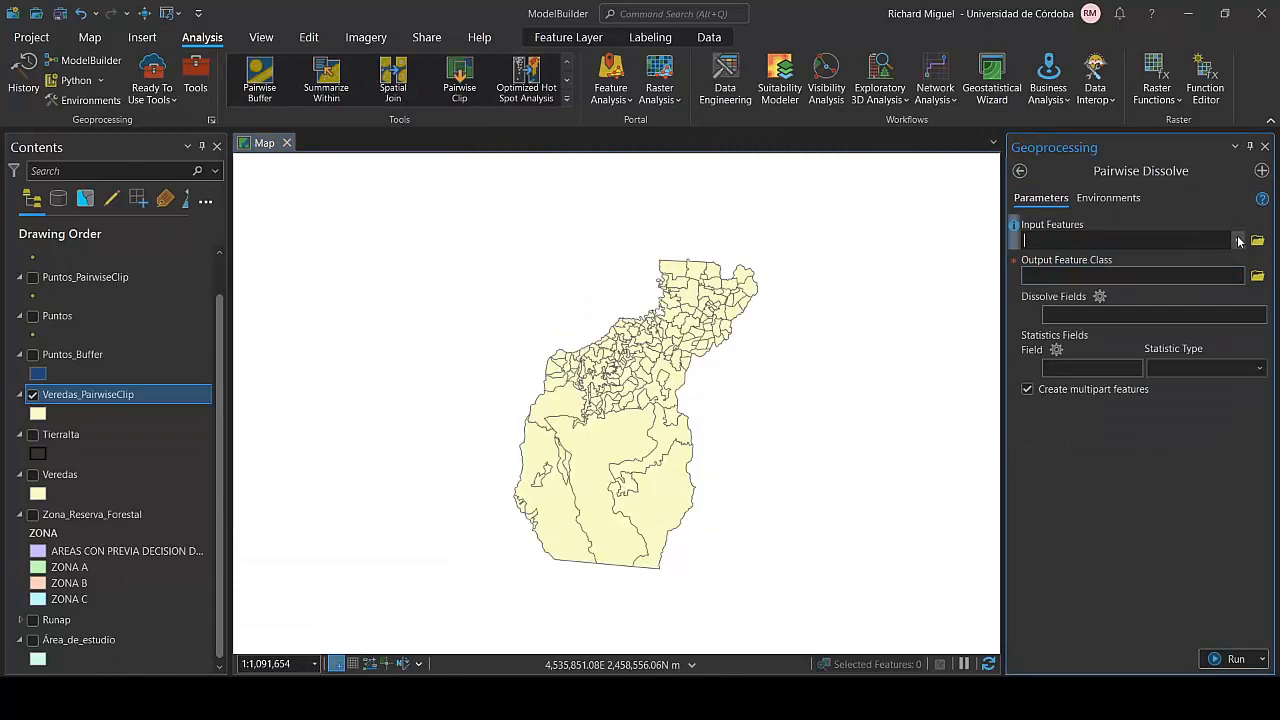
{"action": "left_click", "coordinate": [1238, 241]}
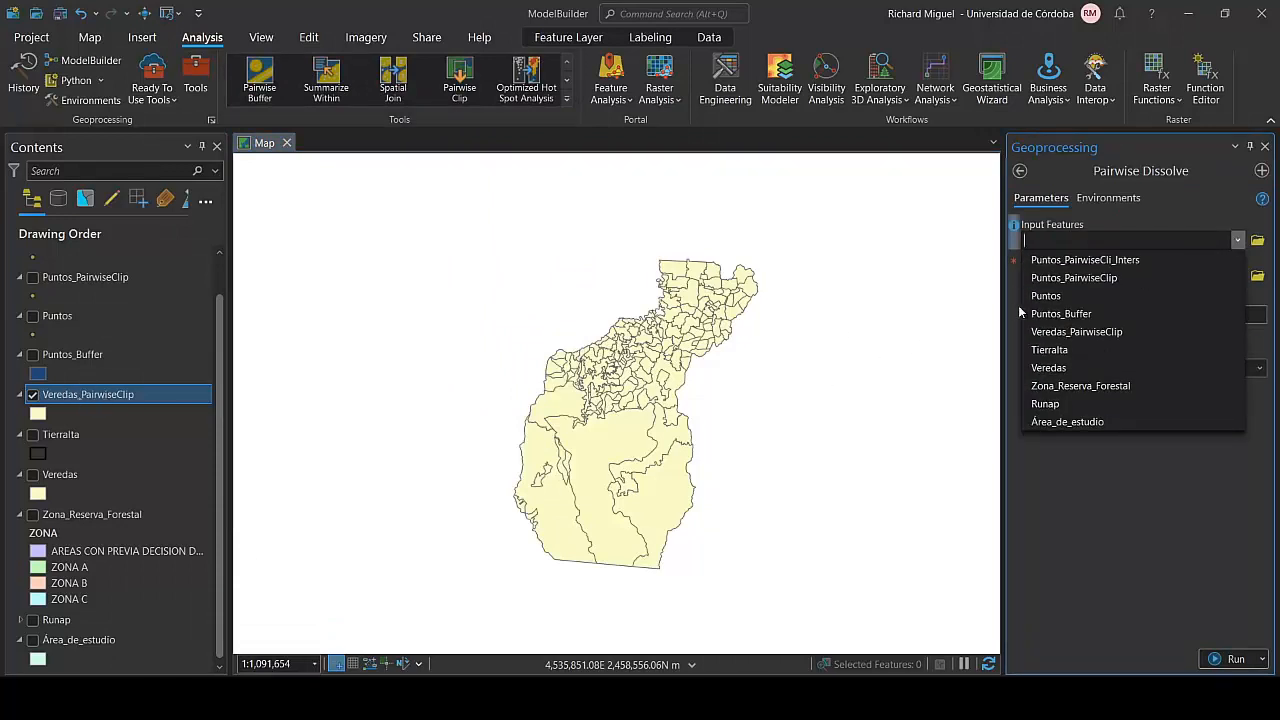
{"action": "left_click", "coordinate": [1078, 333]}
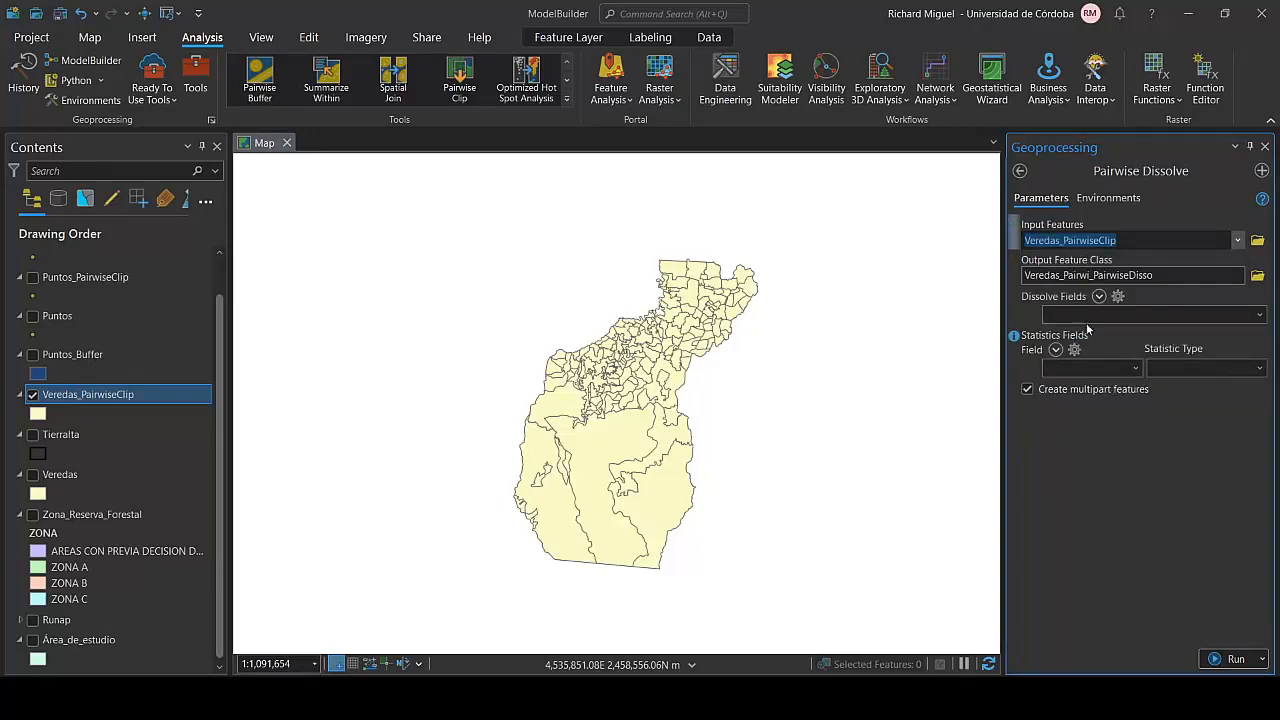
Dissolve Veredas_PairwiseClip by the COD_DEP field with multipart features, outputting to Veredas_Pairwi_PairwiseDisso.
{"action": "left_click", "coordinate": [1233, 272]}
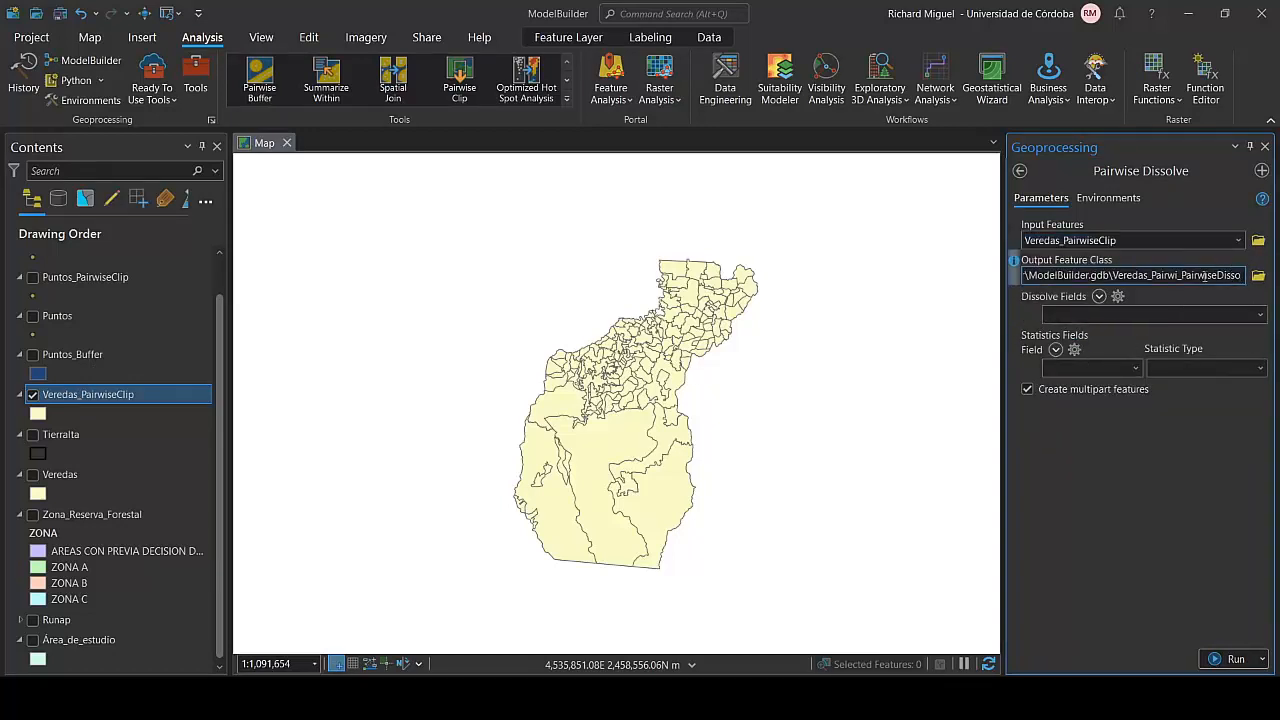
{"action": "left_click", "coordinate": [1197, 316]}
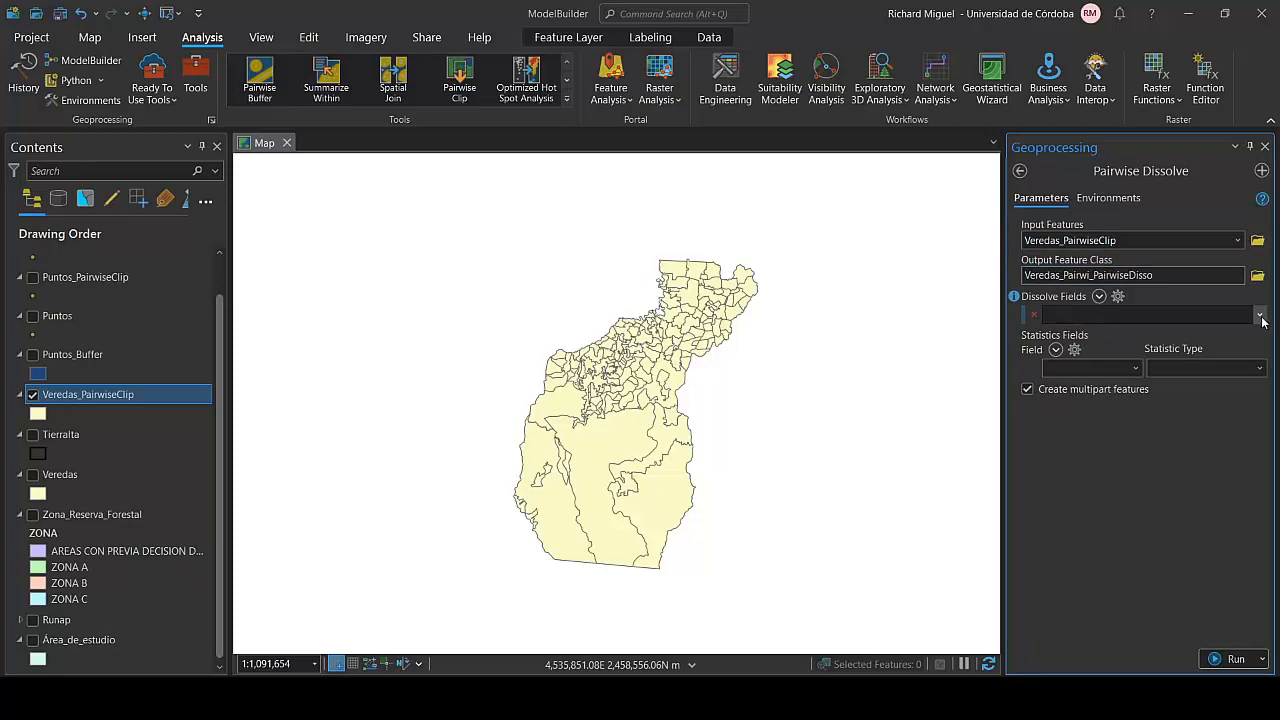
{"action": "left_click", "coordinate": [1261, 317]}
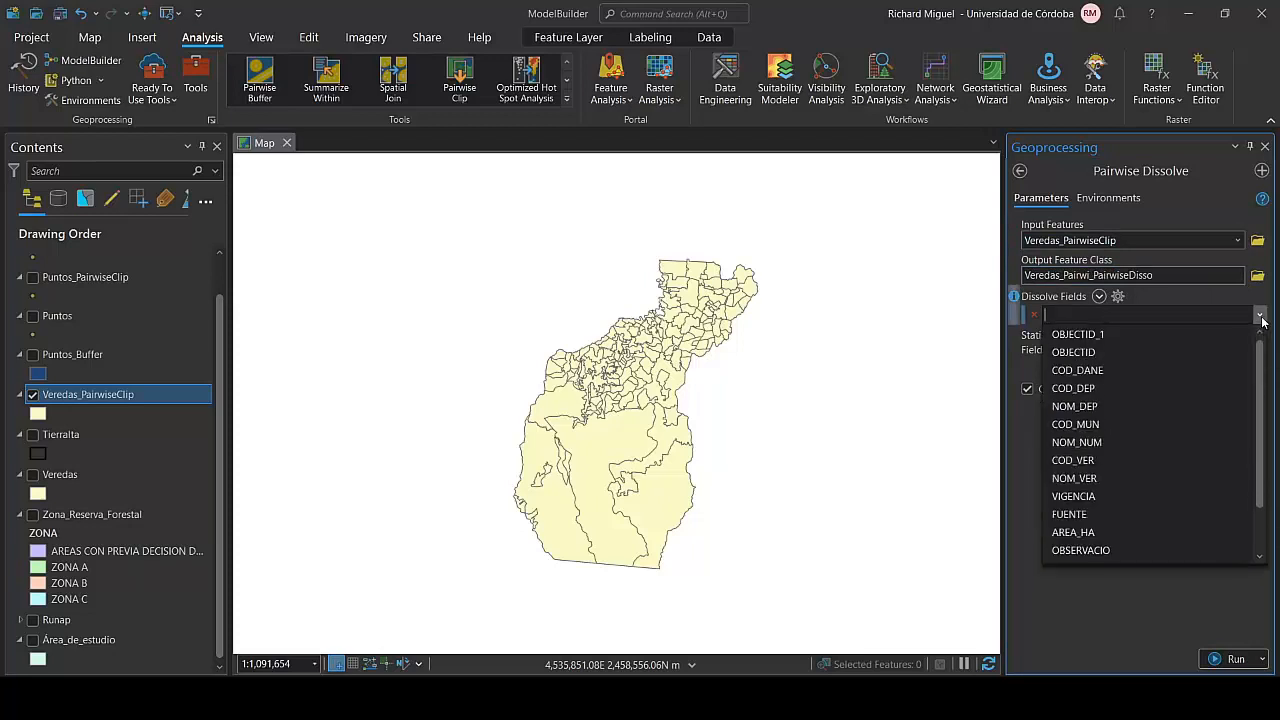
{"action": "left_click", "coordinate": [1073, 388]}
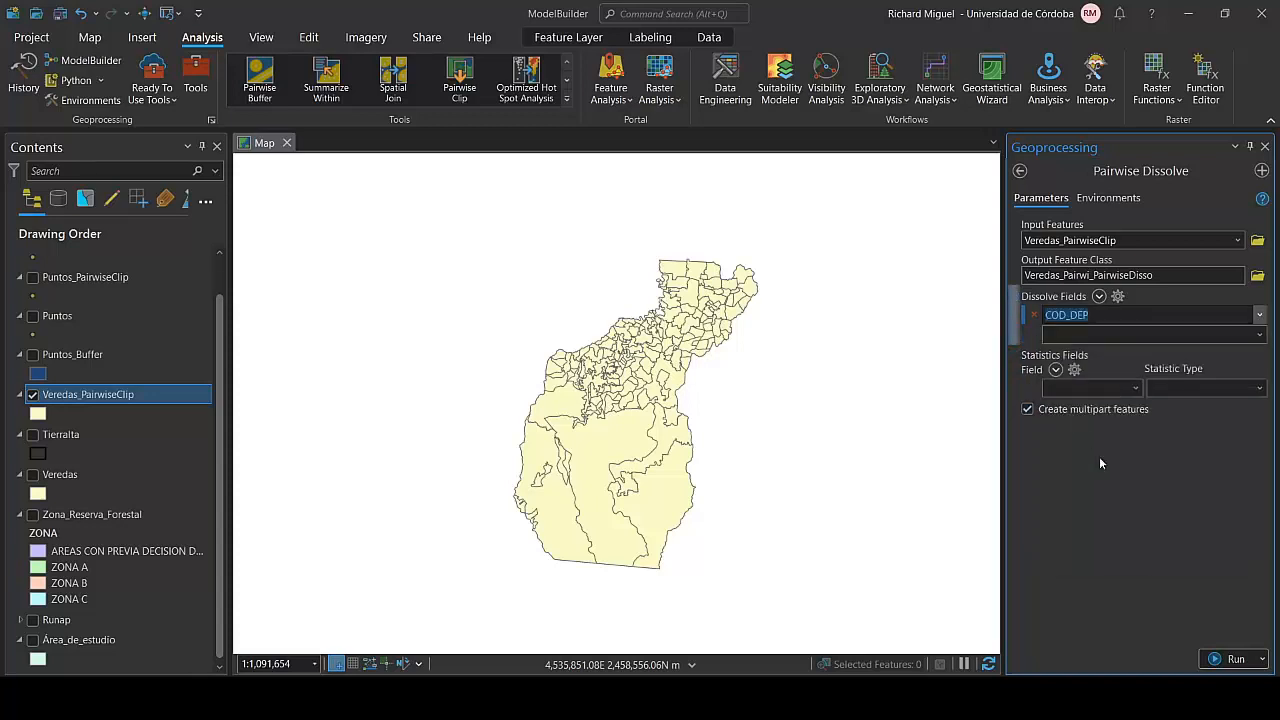
{"action": "left_click", "coordinate": [1114, 482]}
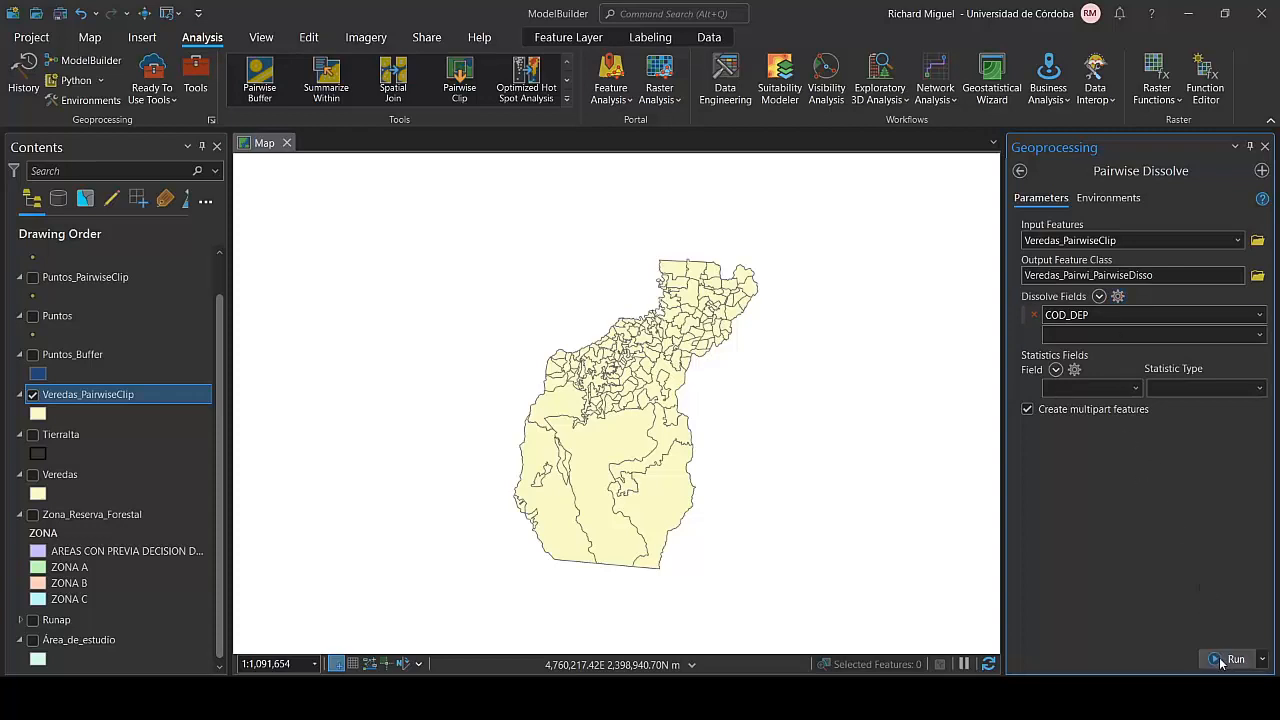
{"action": "left_click", "coordinate": [1221, 660]}
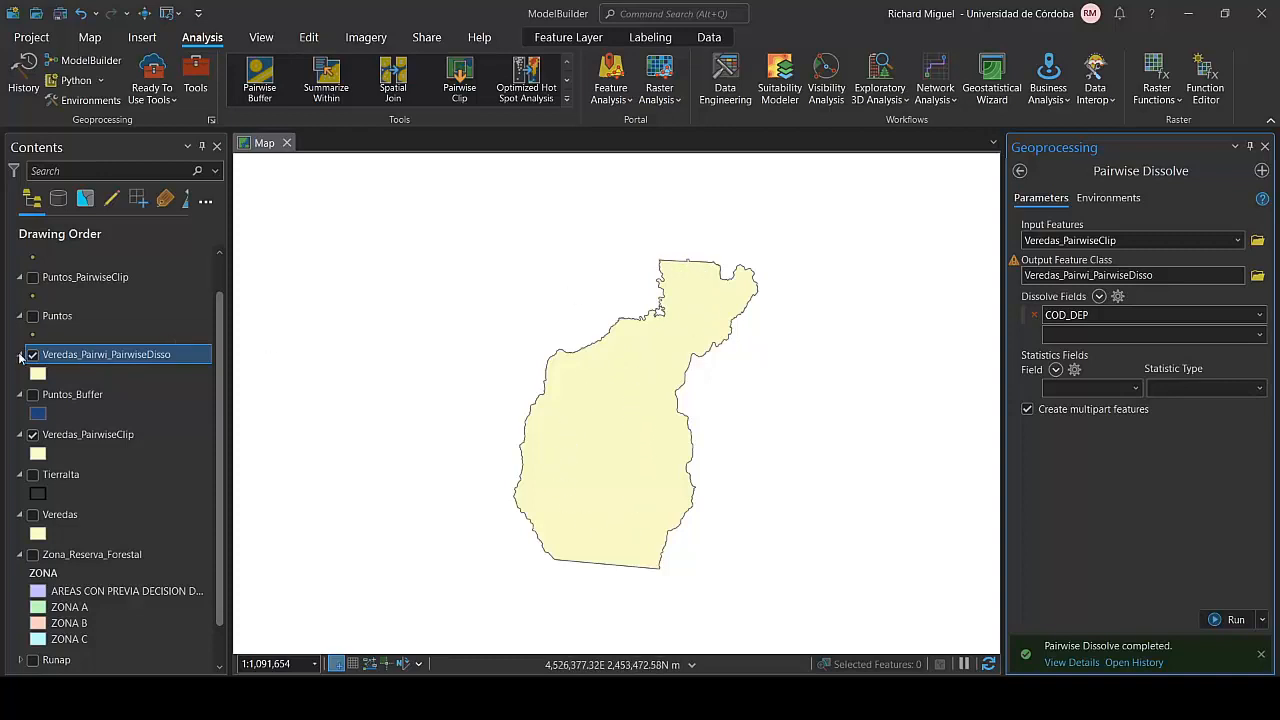
Toggle the visibility of the dissolved veredas layer to compare it with Veredas_PairwiseClip beneath it.
{"action": "scroll", "coordinate": [33, 314], "scroll_direction": "up", "scroll_amount": 1}
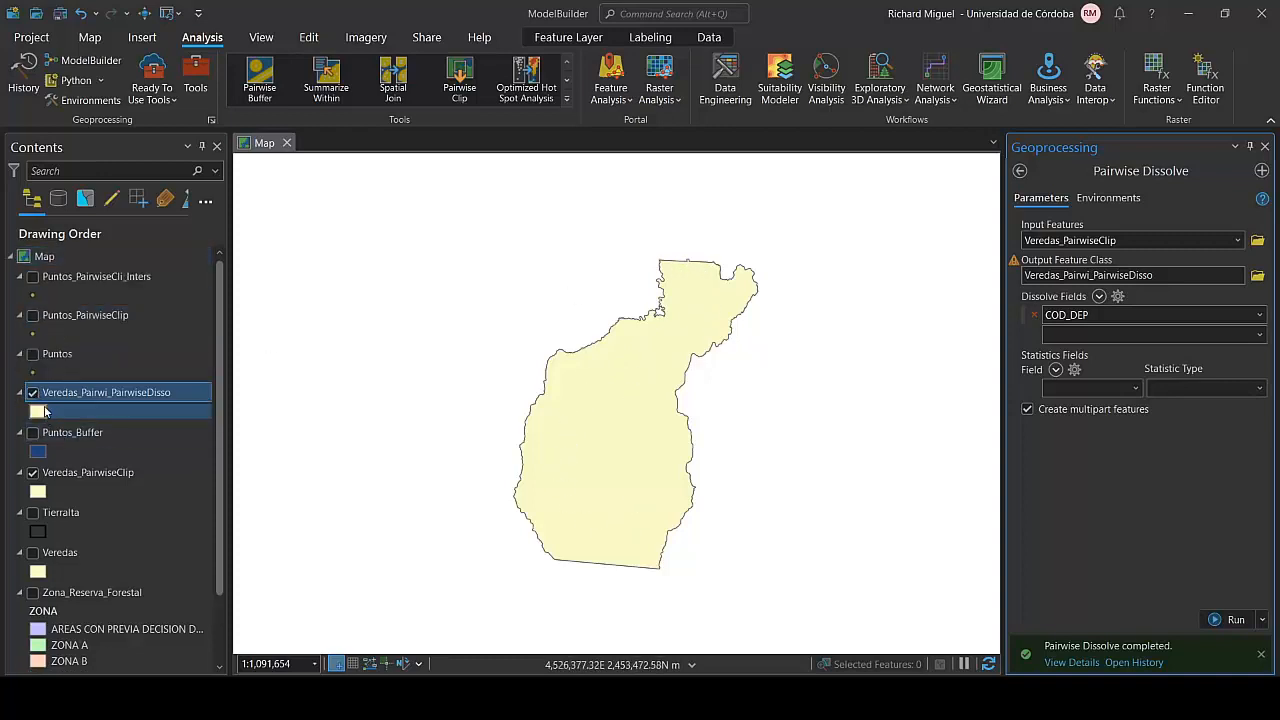
{"action": "left_click", "coordinate": [32, 394]}
{"action": "left_click", "coordinate": [32, 394]}
{"action": "left_click", "coordinate": [33, 393]}
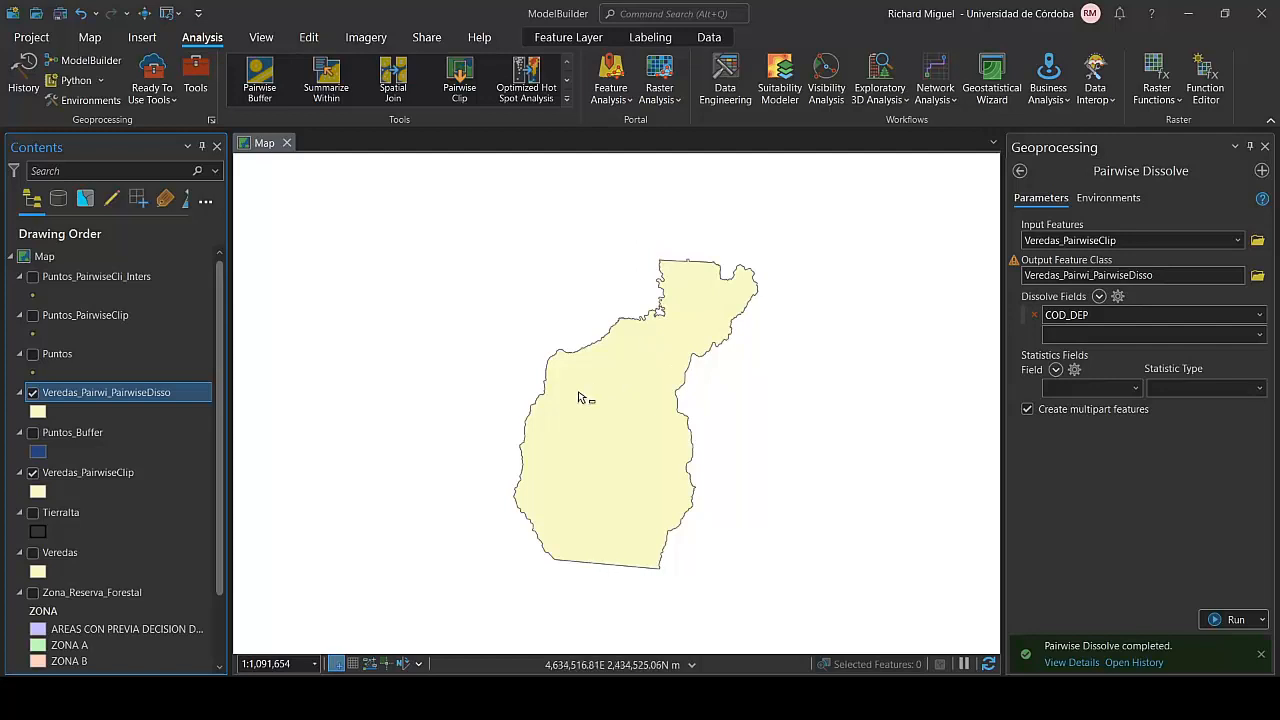
Look through the available analysis tools, from overlay and proximity to data management and conversion, and check the dissolved layer on the map.
{"action": "left_click", "coordinate": [566, 98]}
{"action": "scroll", "coordinate": [402, 259], "scroll_direction": "up", "scroll_amount": 3}
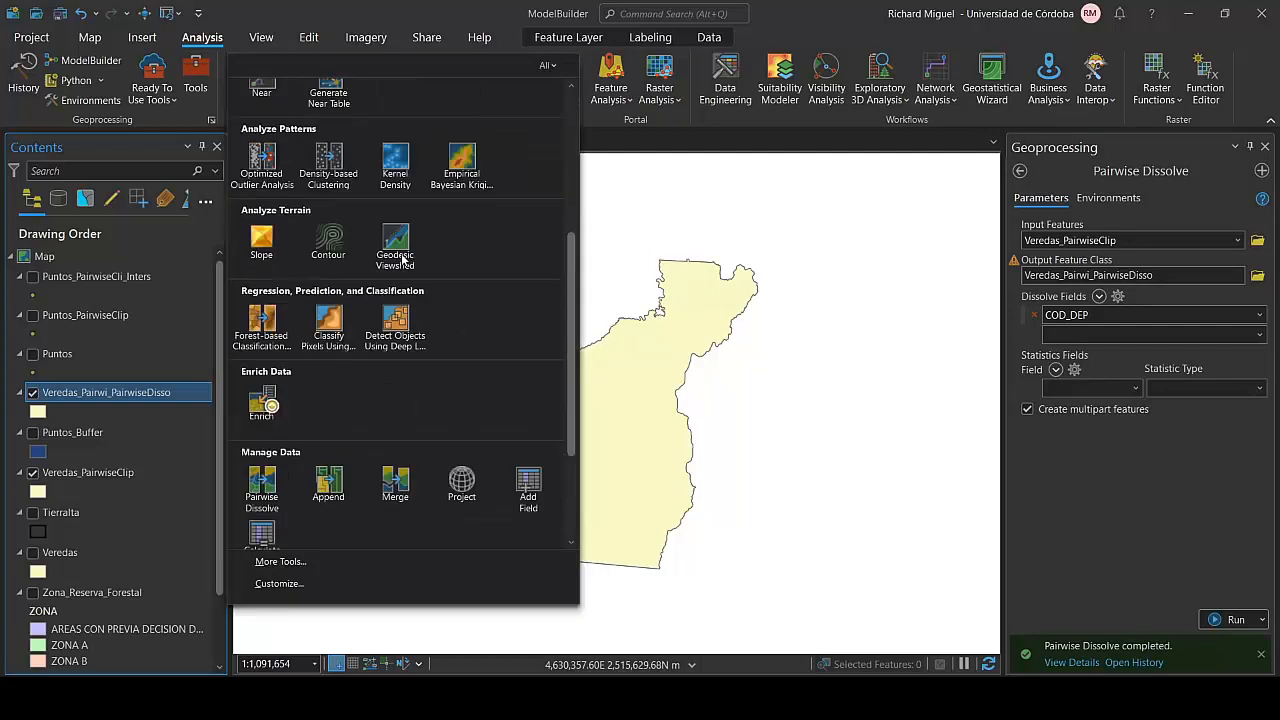
{"action": "scroll", "coordinate": [402, 259], "scroll_direction": "up", "scroll_amount": 3}
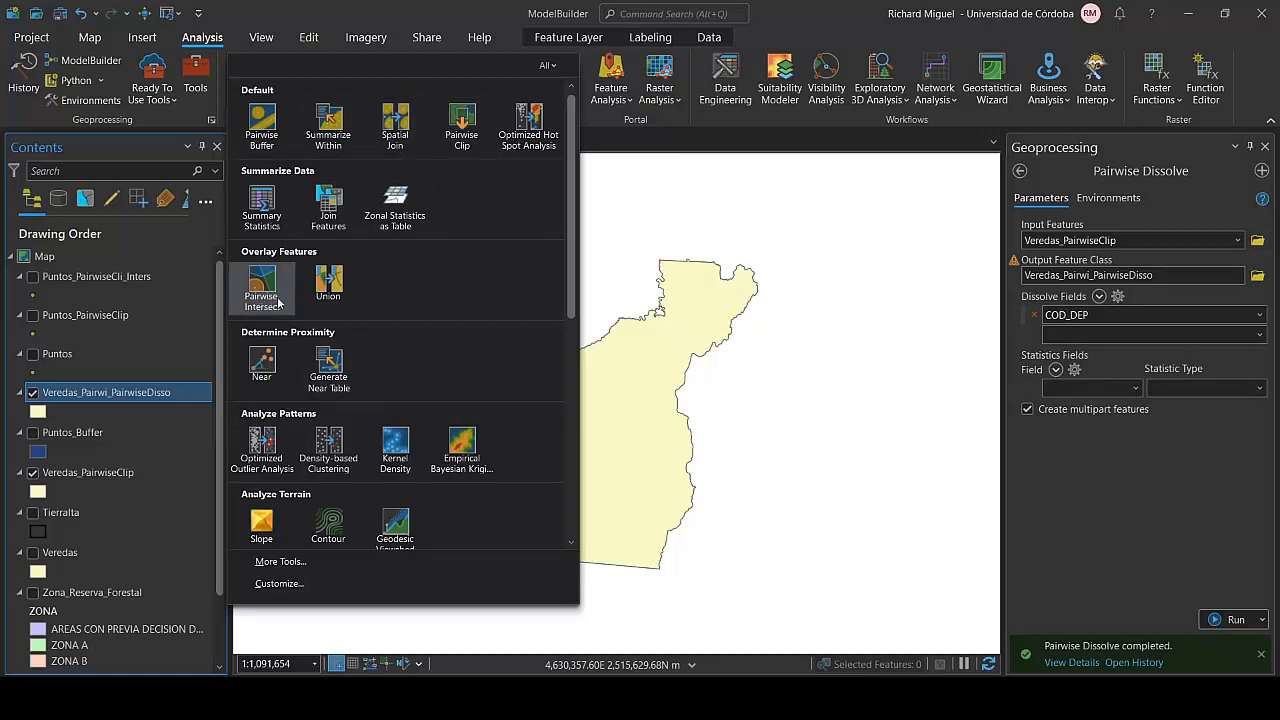
{"action": "scroll", "coordinate": [280, 500], "scroll_direction": "down", "scroll_amount": 3}
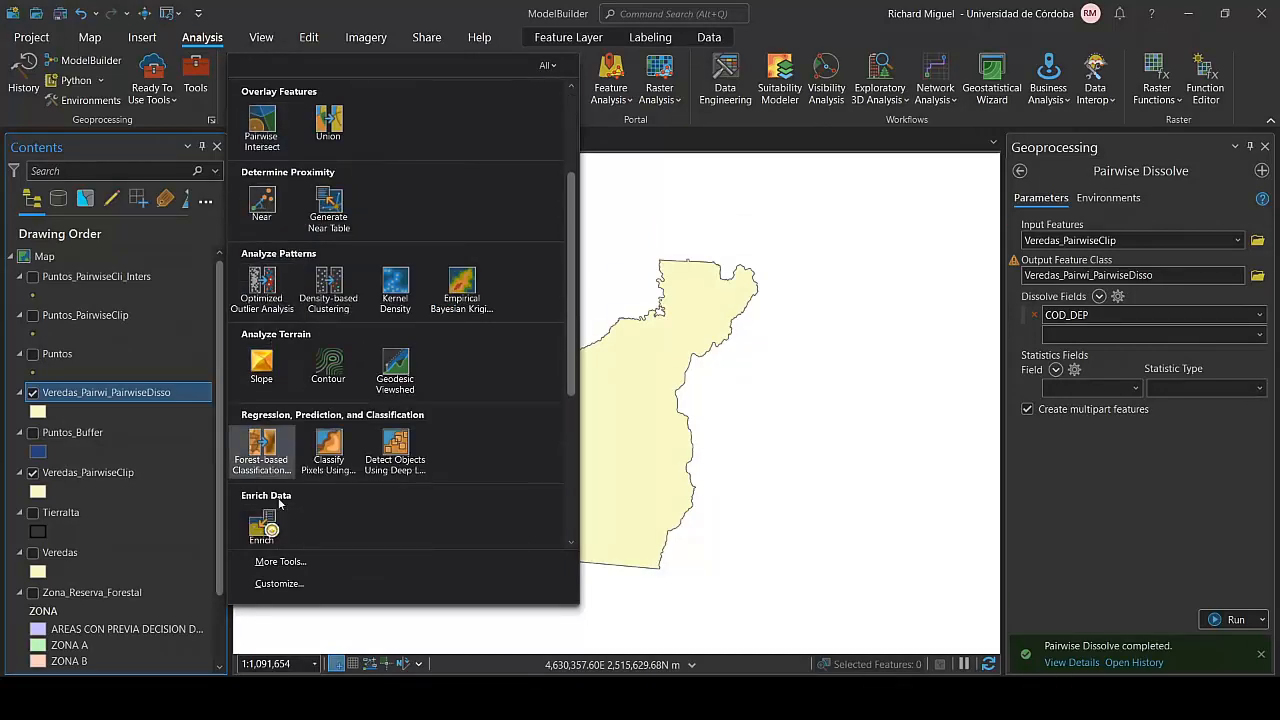
{"action": "scroll", "coordinate": [280, 500], "scroll_direction": "down", "scroll_amount": 2}
{"action": "scroll", "coordinate": [273, 475], "scroll_direction": "down", "scroll_amount": 2}
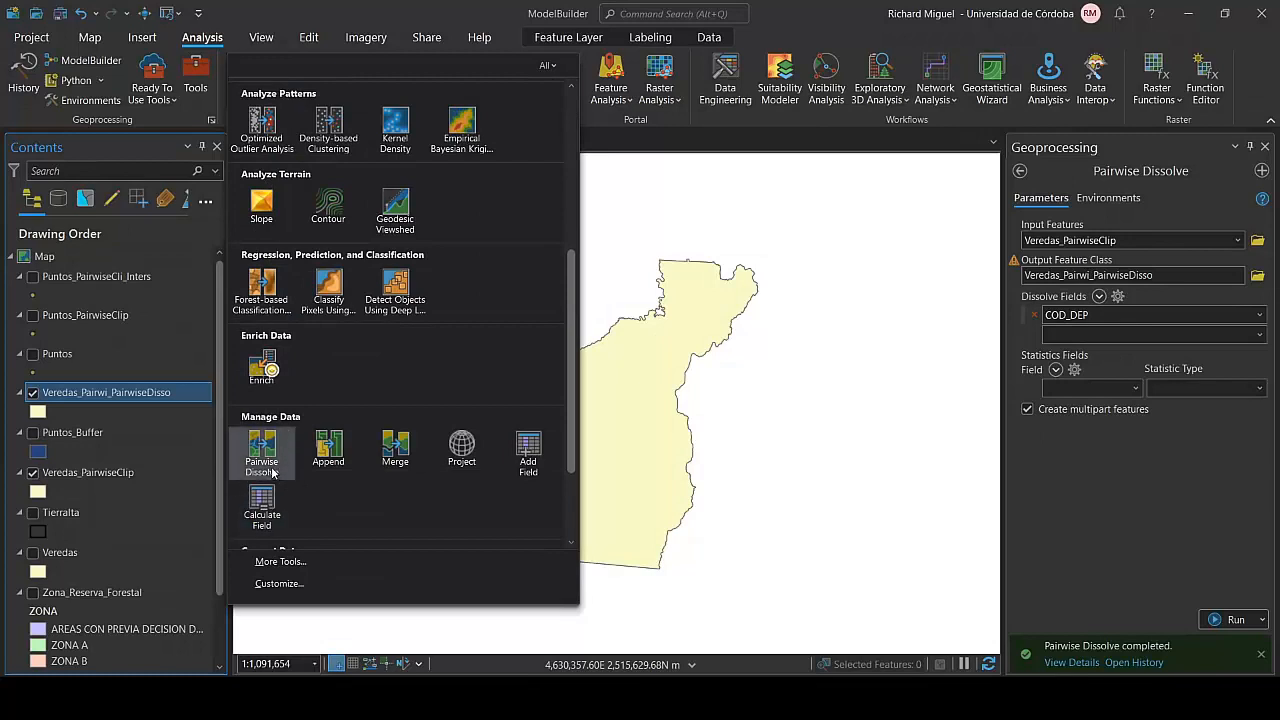
{"action": "scroll", "coordinate": [272, 472], "scroll_direction": "down", "scroll_amount": 3}
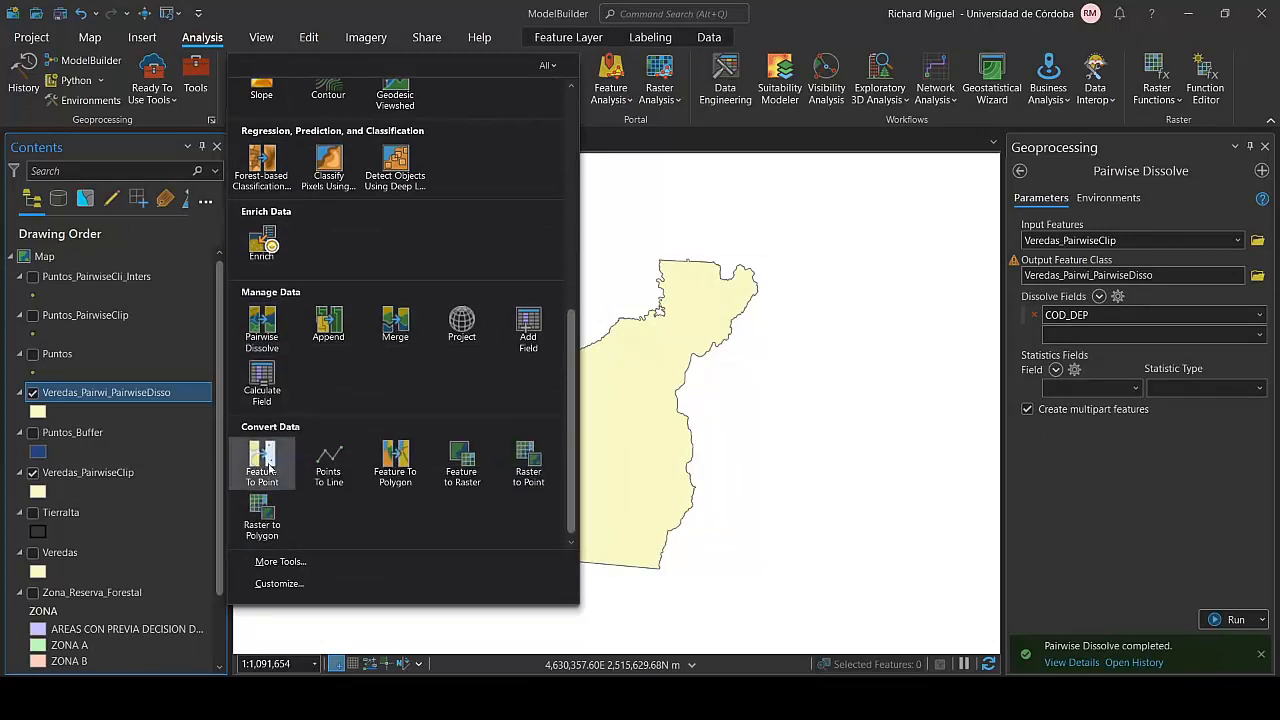
{"action": "scroll", "coordinate": [591, 405], "scroll_direction": "down", "scroll_amount": 5}
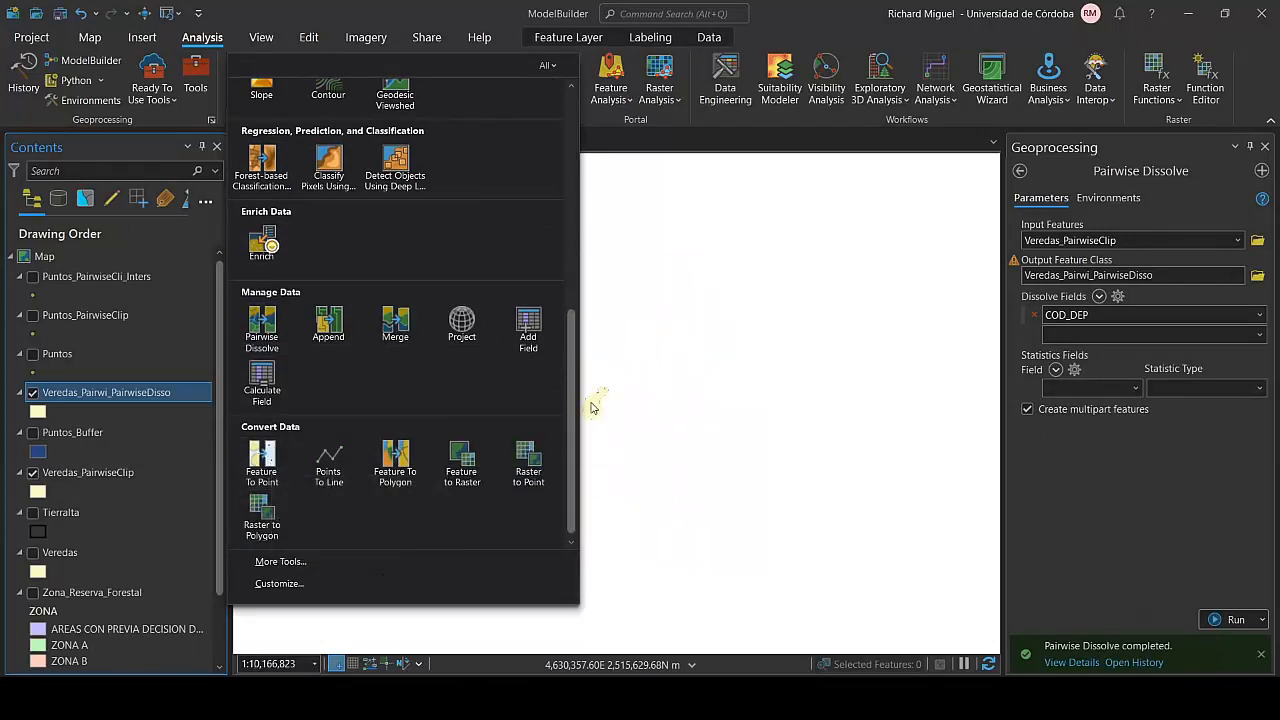
{"action": "scroll", "coordinate": [591, 405], "scroll_direction": "up", "scroll_amount": 3}
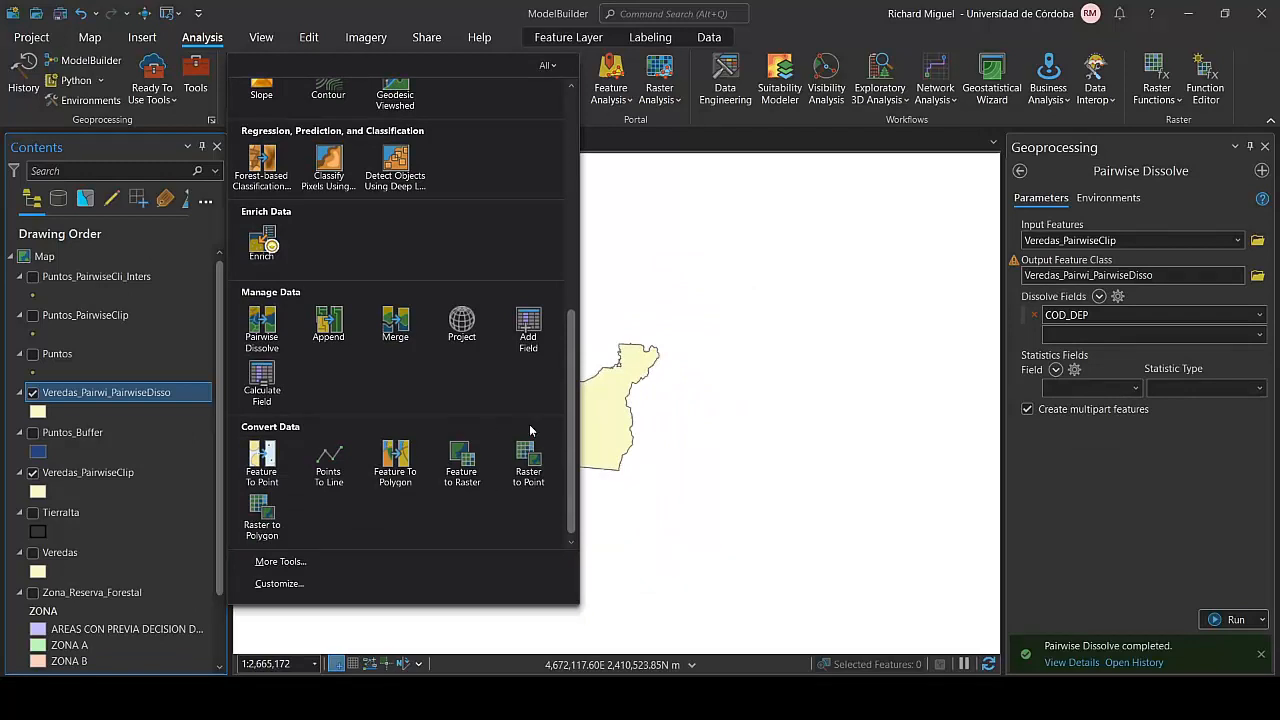
{"action": "left_click", "coordinate": [657, 443]}
{"action": "scroll", "coordinate": [551, 434], "scroll_direction": "up", "scroll_amount": 3}
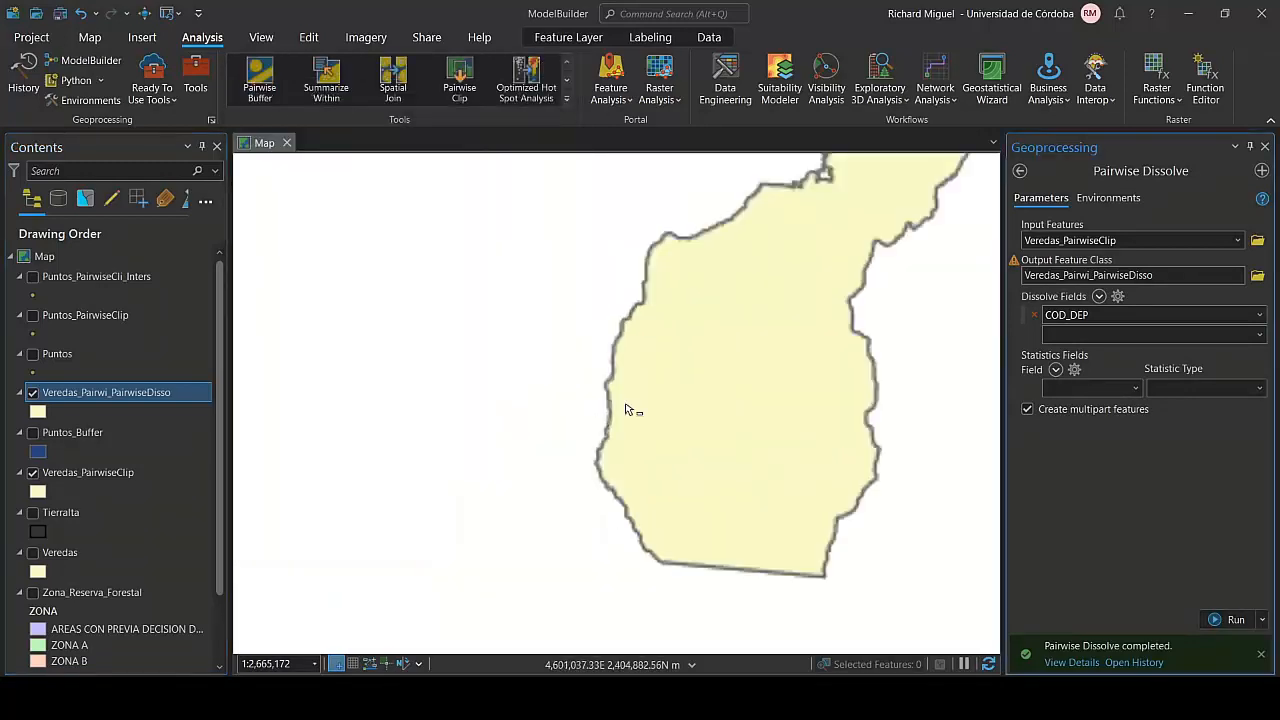
{"action": "scroll", "coordinate": [580, 380], "scroll_direction": "down", "scroll_amount": 3}
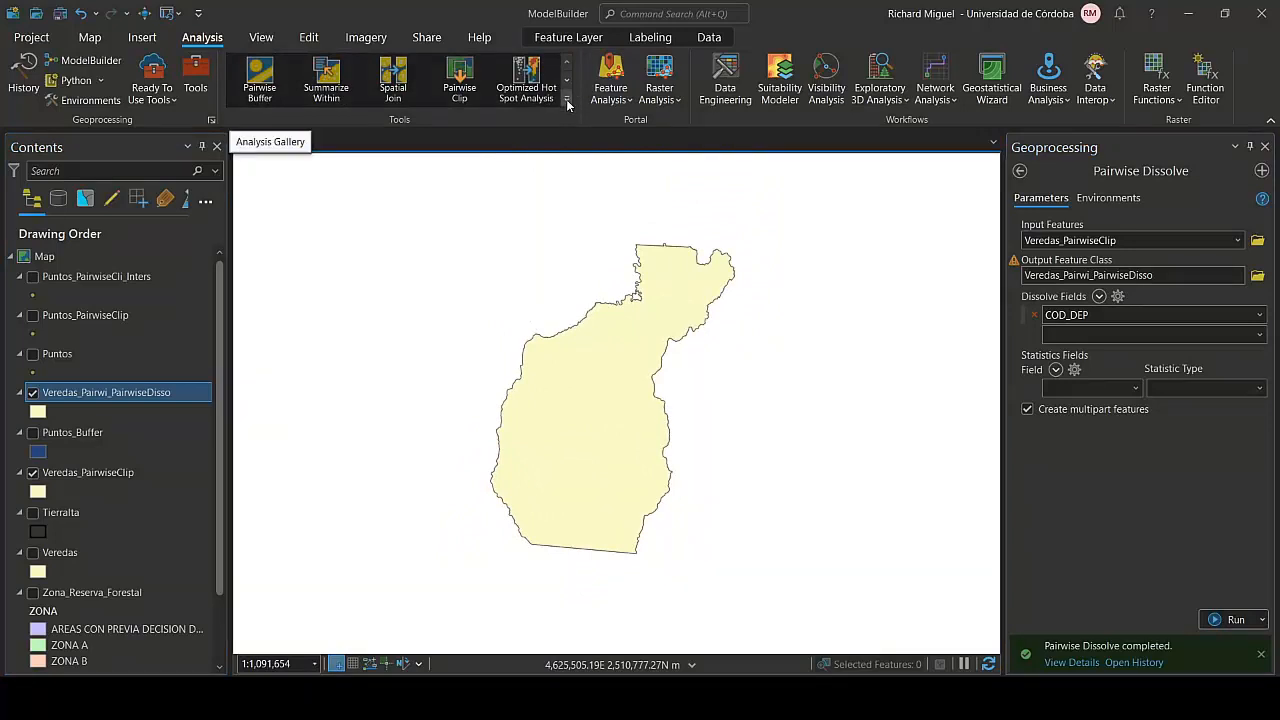
Check the summarize, overlay and proximity tools once more, then close the Pairwise Dissolve tool.
{"action": "left_click", "coordinate": [567, 105]}
{"action": "scroll", "coordinate": [394, 370], "scroll_direction": "up", "scroll_amount": 6}
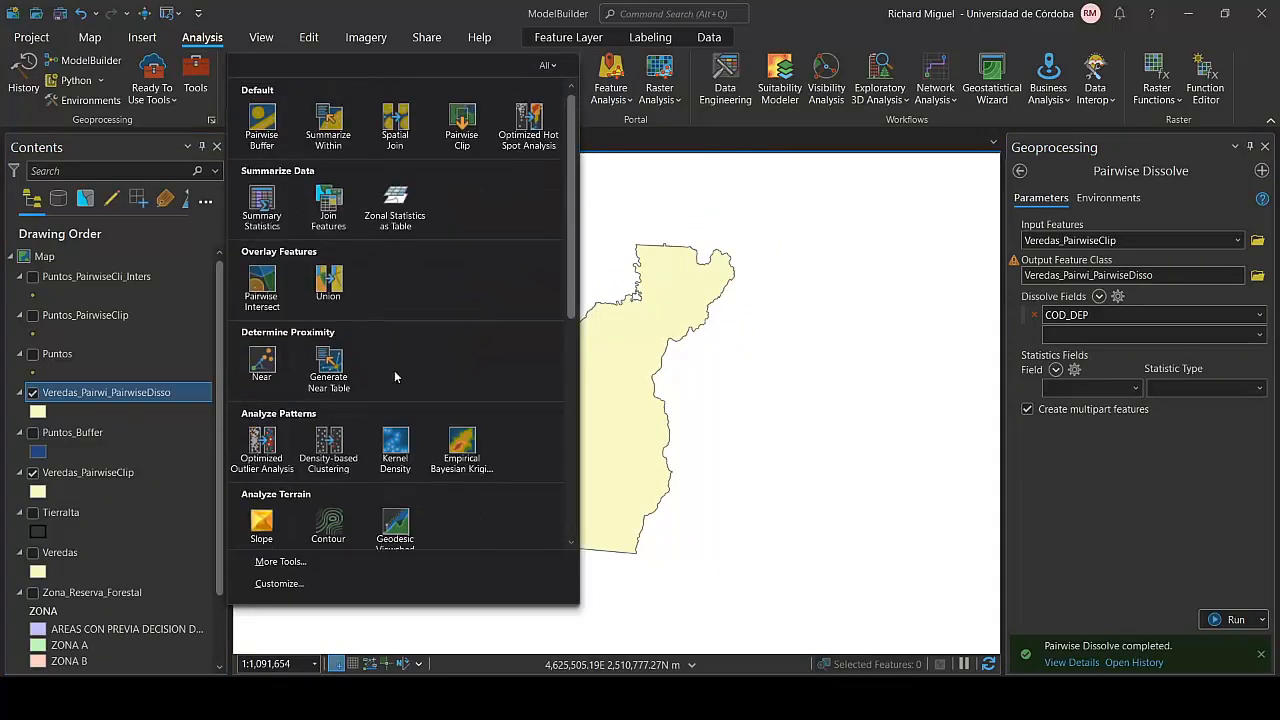
{"action": "left_click", "coordinate": [658, 143]}
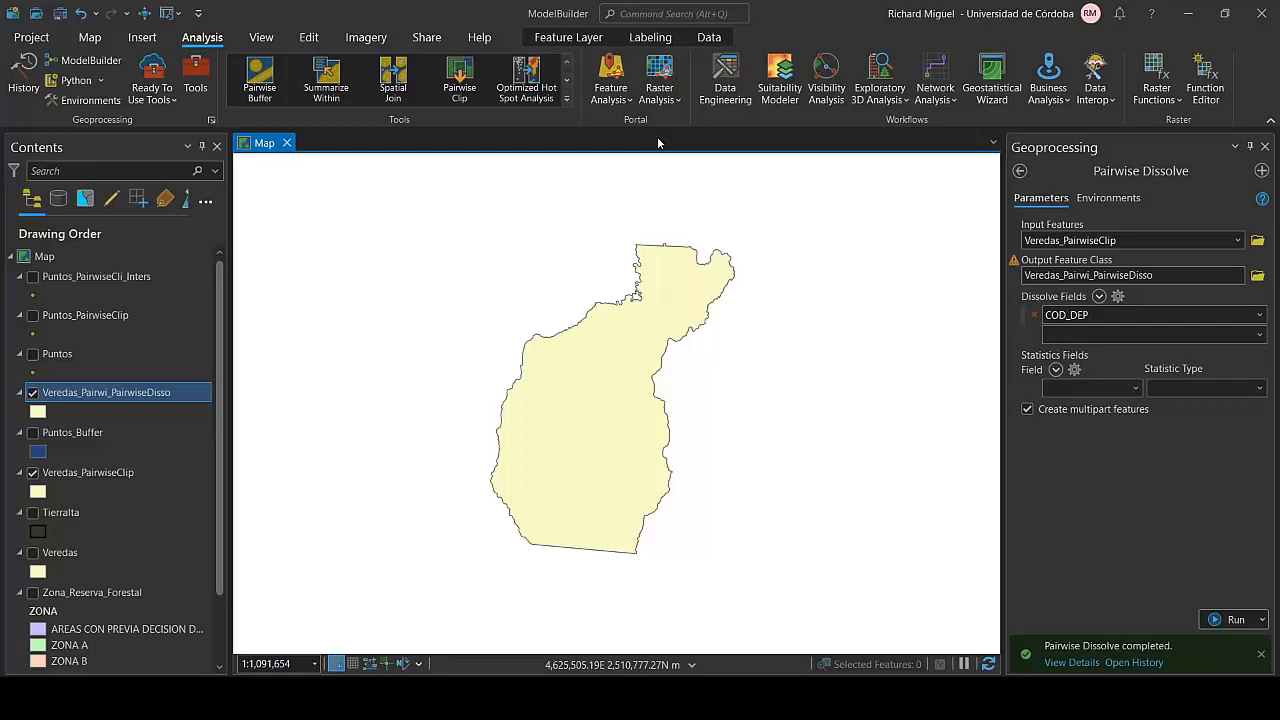
{"action": "left_click", "coordinate": [1264, 146]}
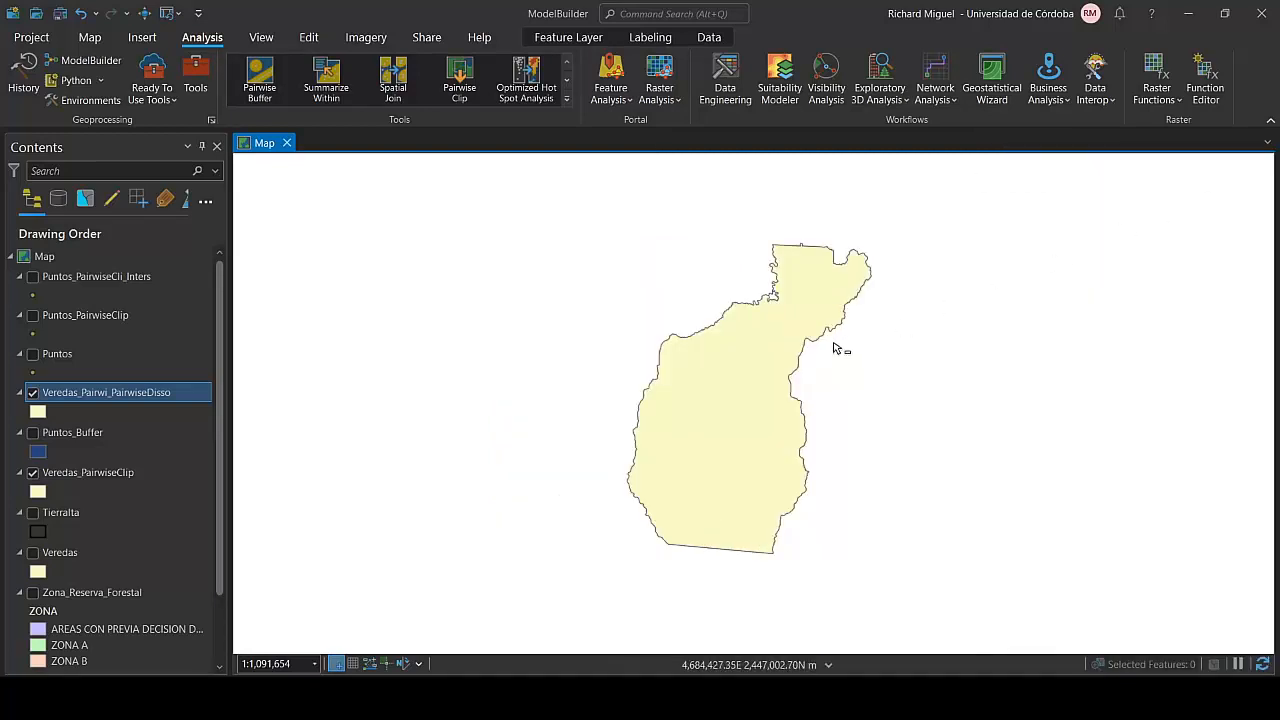